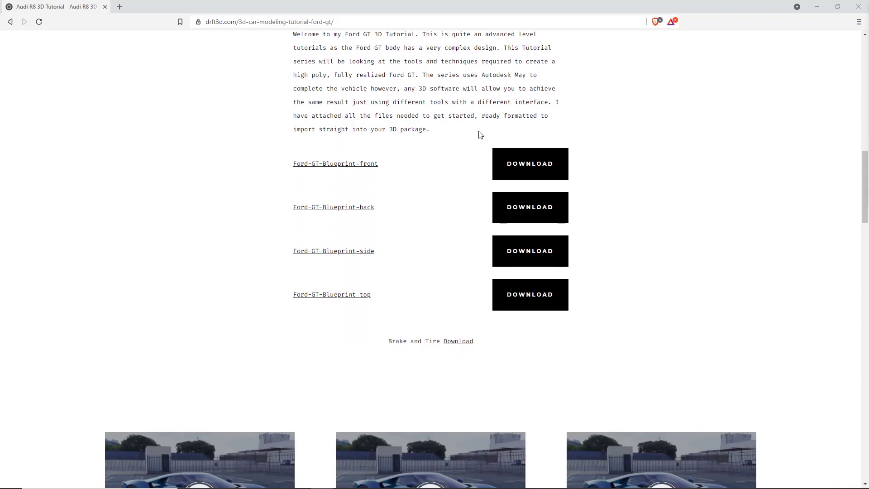
# Look over the blueprint downloads and episode list on the Ford GT tutorial page
pyautogui.scroll(-2, 505, 134)
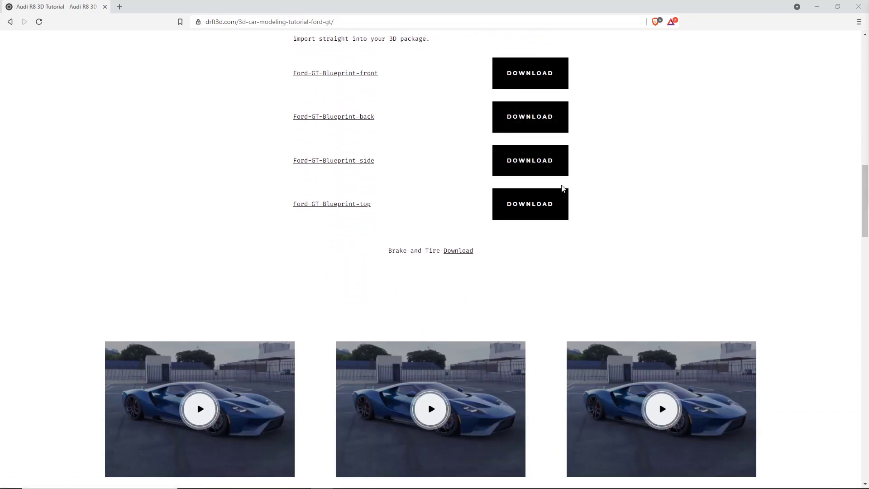
pyautogui.scroll(-2, 567, 189)
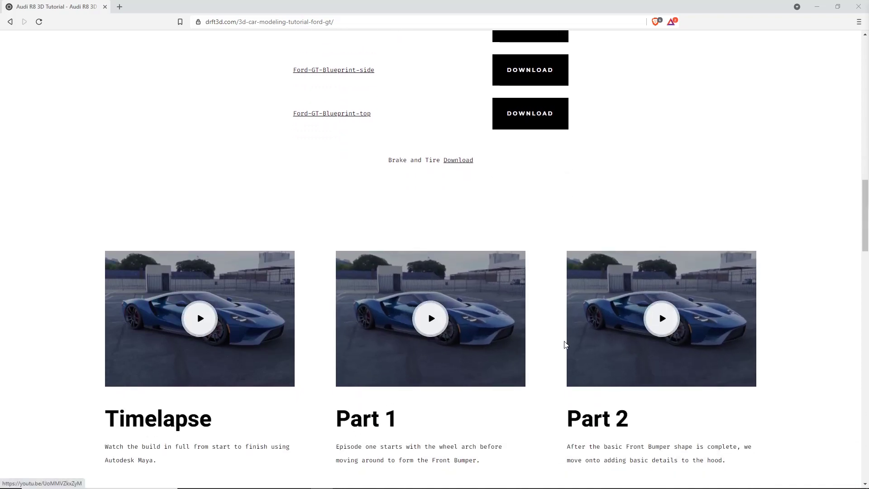
pyautogui.scroll(11, 564, 345)
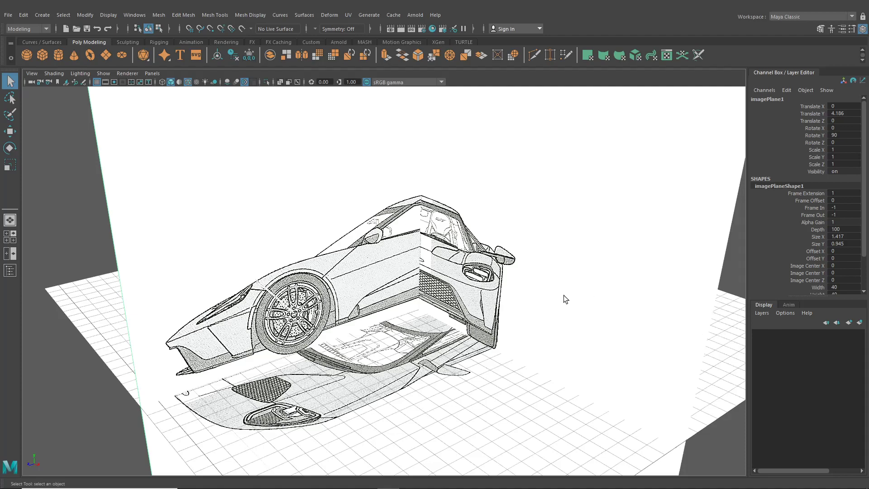
# In Maya, create a polygon pipe and move it beside the side blueprint's front wheel, at about X 2, Y 3.15, Z 10.2
pyautogui.moveTo(542, 292)
pyautogui.keyDown('alt'); pyautogui.mouseDown()
pyautogui.moveTo(409, 278)
pyautogui.moveTo(539, 284)
pyautogui.mouseUp(); pyautogui.keyUp('alt')
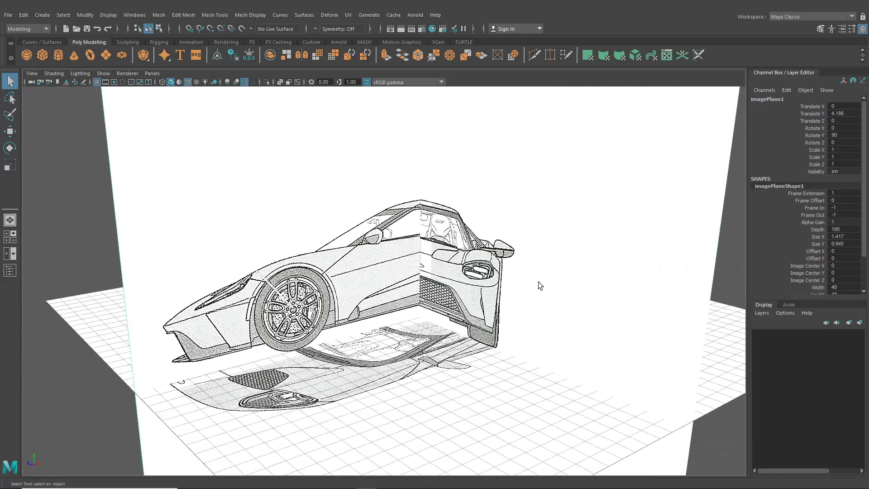
pyautogui.keyDown('alt'); pyautogui.moveTo(532, 244); pyautogui.dragTo(597, 253); pyautogui.keyUp('alt')
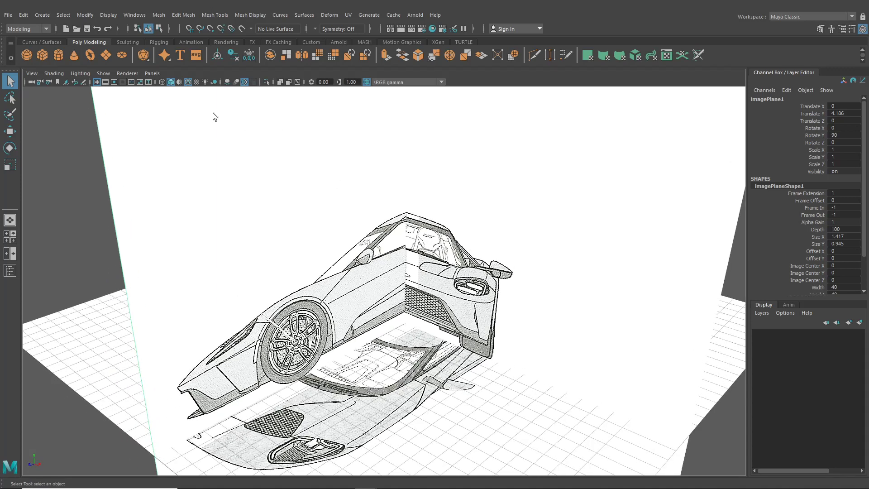
pyautogui.keyDown('alt'); pyautogui.moveTo(212, 112); pyautogui.dragTo(178, 140); pyautogui.keyUp('alt')
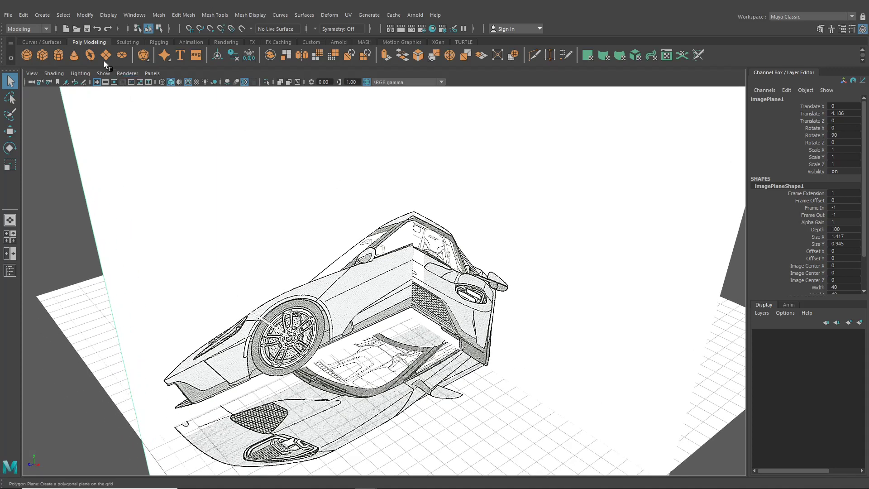
pyautogui.click(42, 15)
pyautogui.moveTo(137, 46)
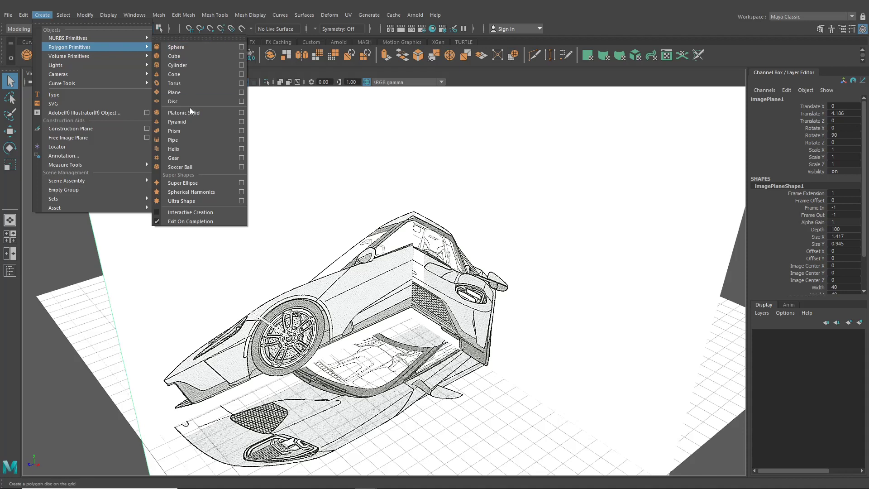
pyautogui.click(190, 140)
pyautogui.press('w')
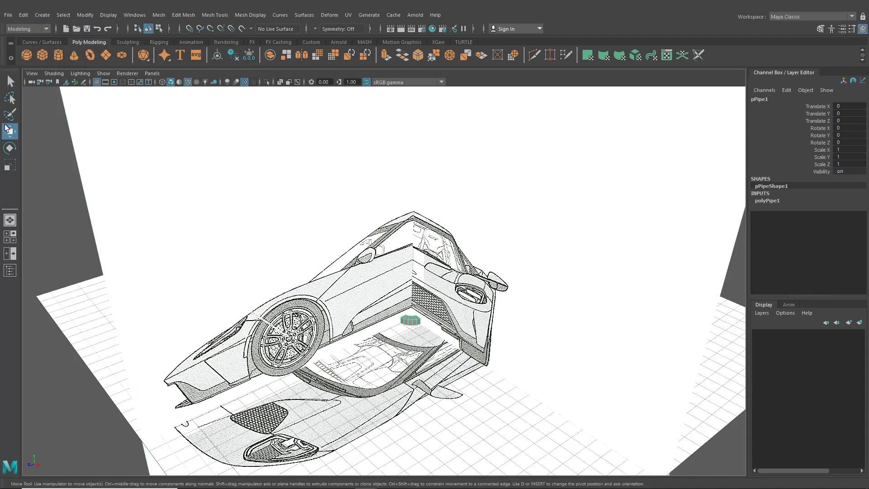
pyautogui.moveTo(391, 315); pyautogui.dragTo(324, 302)
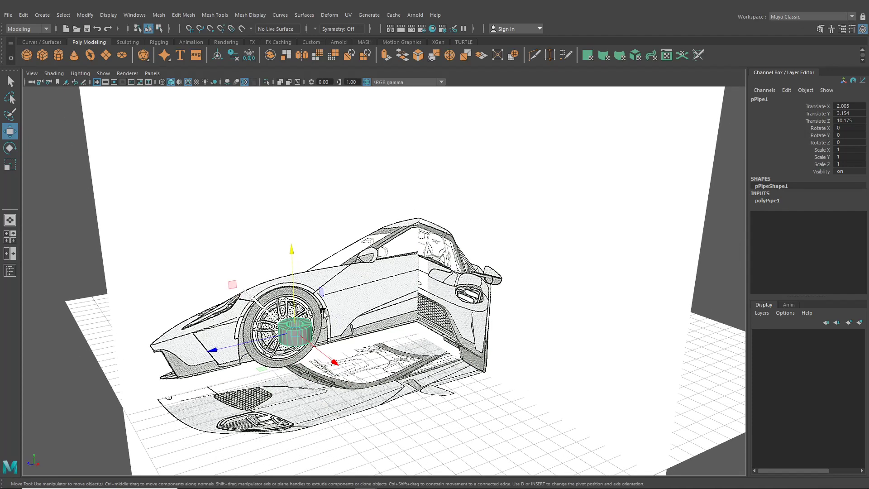
# Rotate the pipe to 90 degrees on Z so that its opening faces sideways like the wheel
pyautogui.keyDown('alt'); pyautogui.moveTo(324, 302); pyautogui.dragTo(416, 281, button='middle'); pyautogui.keyUp('alt')
pyautogui.scroll(3, 515, 253)
pyautogui.keyDown('alt'); pyautogui.moveTo(515, 255); pyautogui.dragTo(486, 252); pyautogui.keyUp('alt')
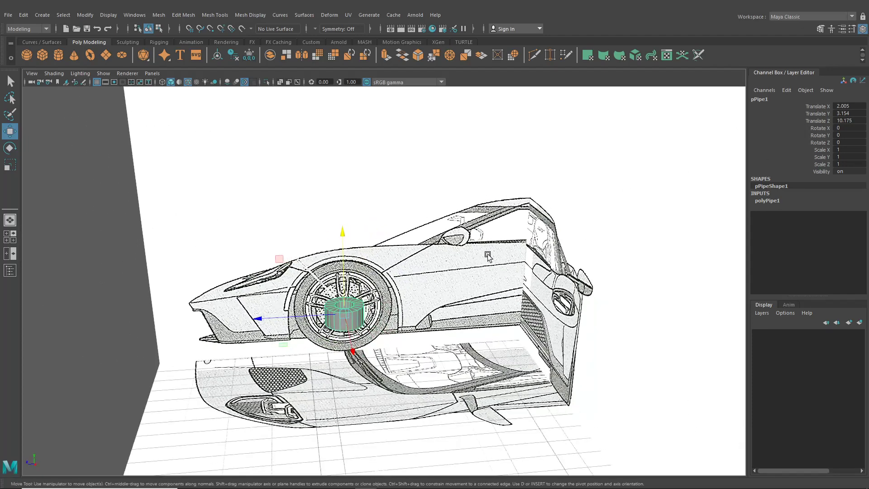
pyautogui.keyDown('alt'); pyautogui.moveTo(406, 260); pyautogui.dragTo(466, 265); pyautogui.keyUp('alt')
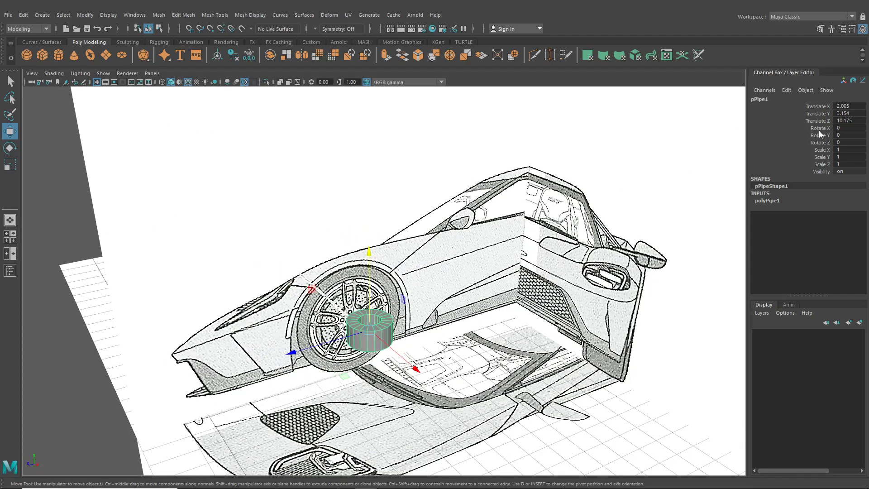
pyautogui.keyDown('alt'); pyautogui.moveTo(581, 230); pyautogui.dragTo(572, 231, button='middle'); pyautogui.keyUp('alt')
pyautogui.scroll(-1, 572, 231)
pyautogui.scroll(1, 572, 230)
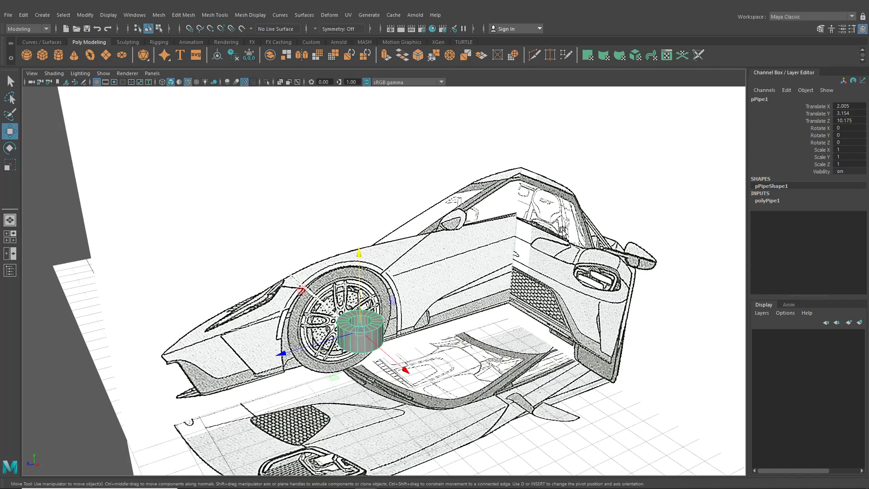
pyautogui.keyDown('alt'); pyautogui.moveTo(563, 230); pyautogui.dragTo(574, 229); pyautogui.keyUp('alt')
pyautogui.press('e')
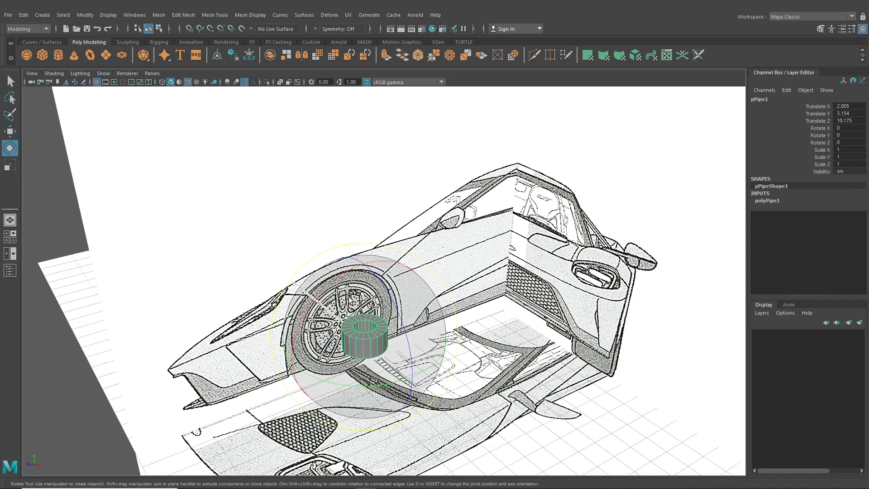
pyautogui.moveTo(383, 285); pyautogui.dragTo(391, 302)
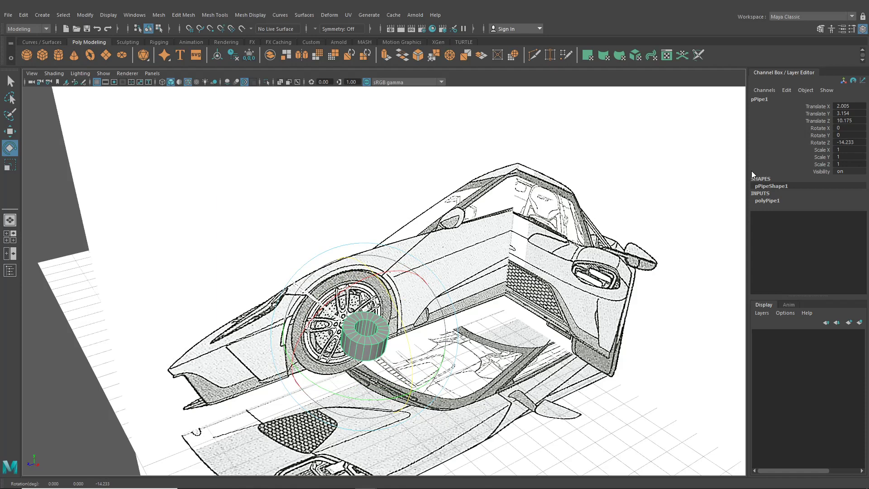
pyautogui.doubleClick(844, 143)
pyautogui.write('90')
pyautogui.press('Return')
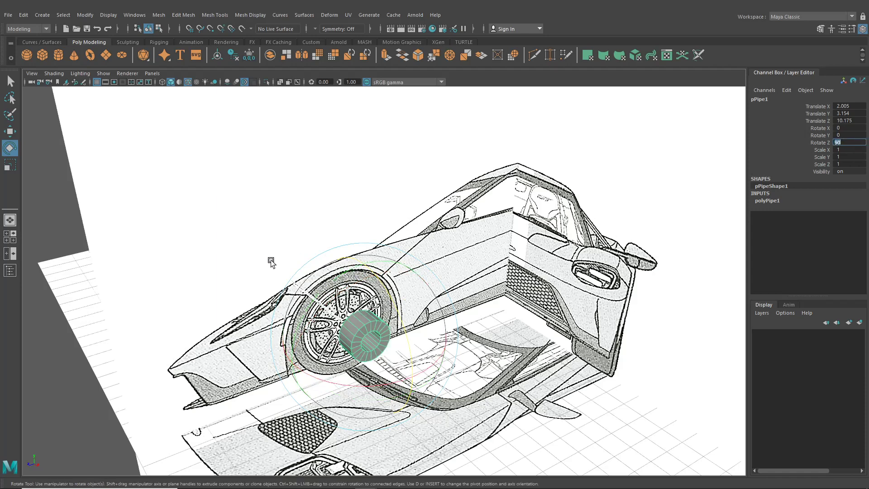
# In the side view, centre the pipe on the front wheel hub at about Y 2.65, Z 10.04
pyautogui.click(10, 237)
pyautogui.press('space')
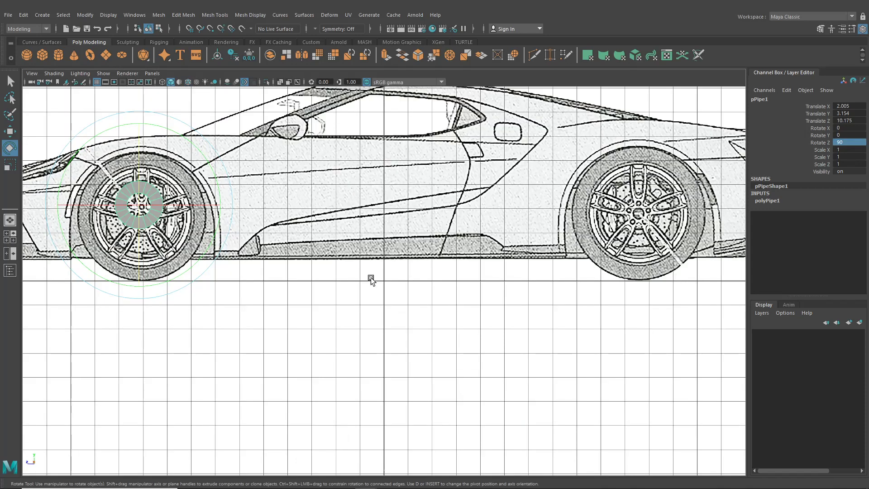
pyautogui.keyDown('alt'); pyautogui.moveTo(249, 230); pyautogui.dragTo(413, 294, button='middle'); pyautogui.keyUp('alt')
pyautogui.scroll(2, 411, 295)
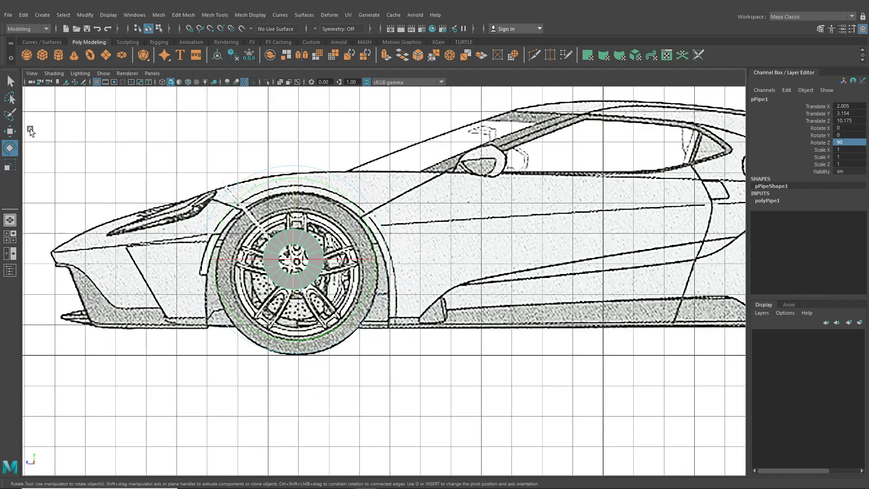
pyautogui.press('w')
pyautogui.moveTo(295, 262); pyautogui.dragTo(301, 275)
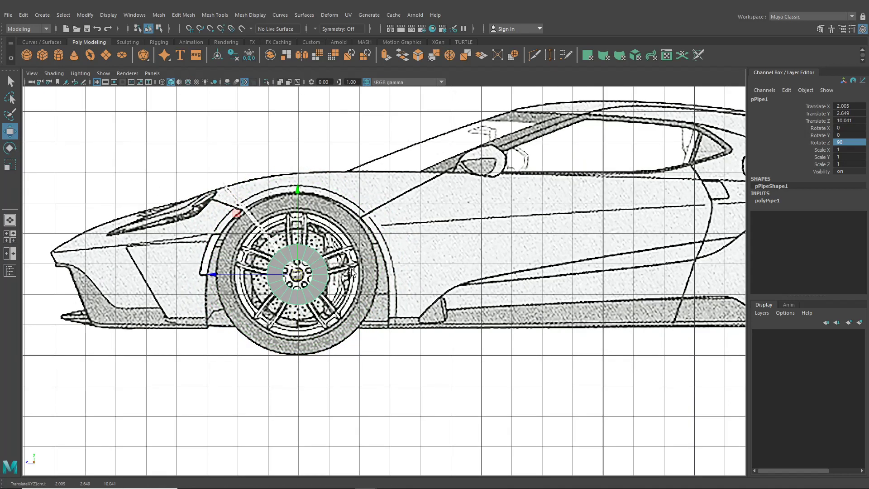
# In the perspective view, move the pipe outward from the side blueprint along X to about 6.95
pyautogui.click(10, 221)
pyautogui.keyDown('alt'); pyautogui.moveTo(296, 283); pyautogui.dragTo(333, 266); pyautogui.keyUp('alt')
pyautogui.moveTo(490, 337); pyautogui.dragTo(438, 364)
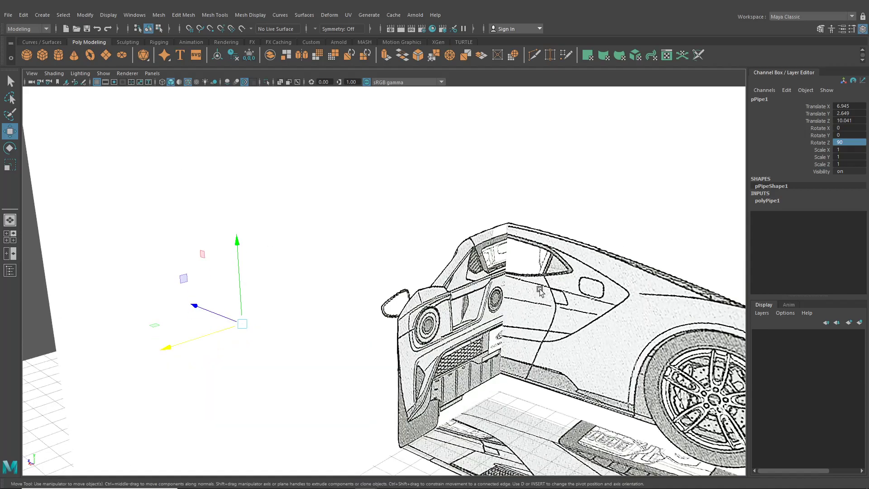
pyautogui.scroll(-3, 272, 281)
pyautogui.keyDown('alt'); pyautogui.moveTo(273, 282); pyautogui.dragTo(362, 325); pyautogui.keyUp('alt')
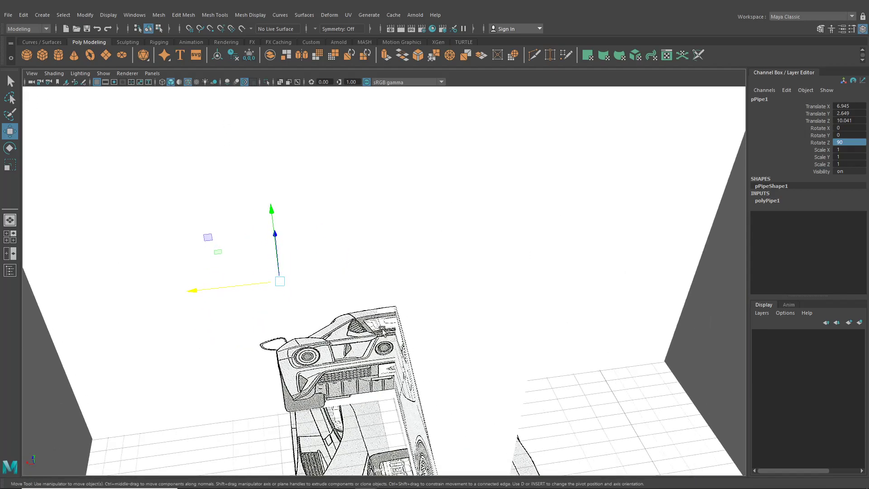
pyautogui.keyDown('alt'); pyautogui.moveTo(364, 323); pyautogui.dragTo(414, 315); pyautogui.keyUp('alt')
pyautogui.keyDown('alt'); pyautogui.moveTo(339, 337); pyautogui.dragTo(435, 333); pyautogui.keyUp('alt')
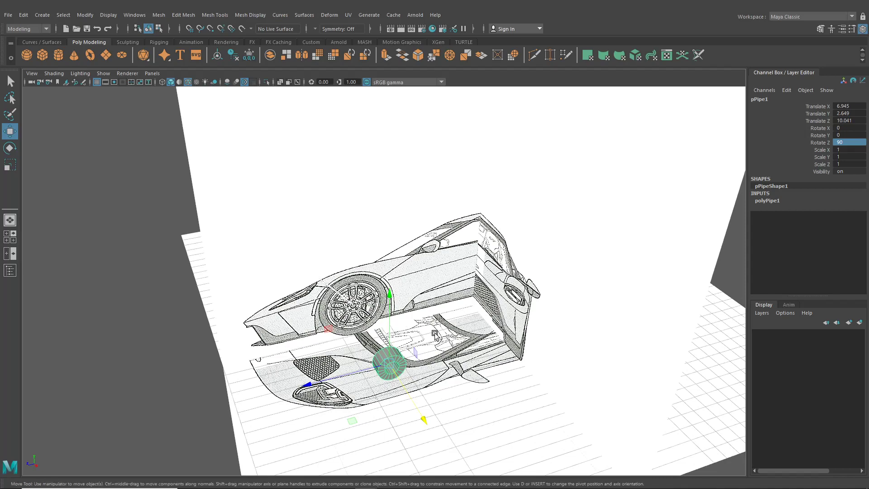
pyautogui.keyDown('alt'); pyautogui.moveTo(376, 345); pyautogui.dragTo(399, 301, button='middle'); pyautogui.keyUp('alt')
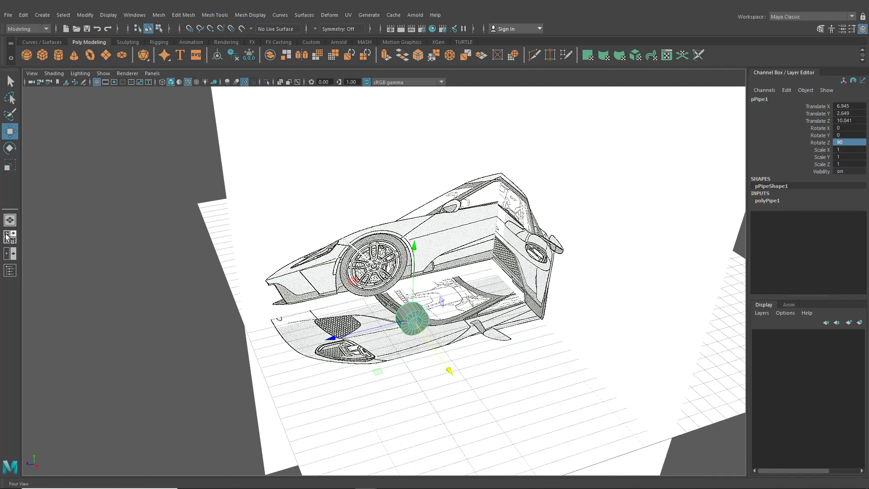
# In the side view, enlarge the pipe over the front wheel by setting its radius to 3
pyautogui.click(6, 237)
pyautogui.press('space')
pyautogui.scroll(5, 496, 368)
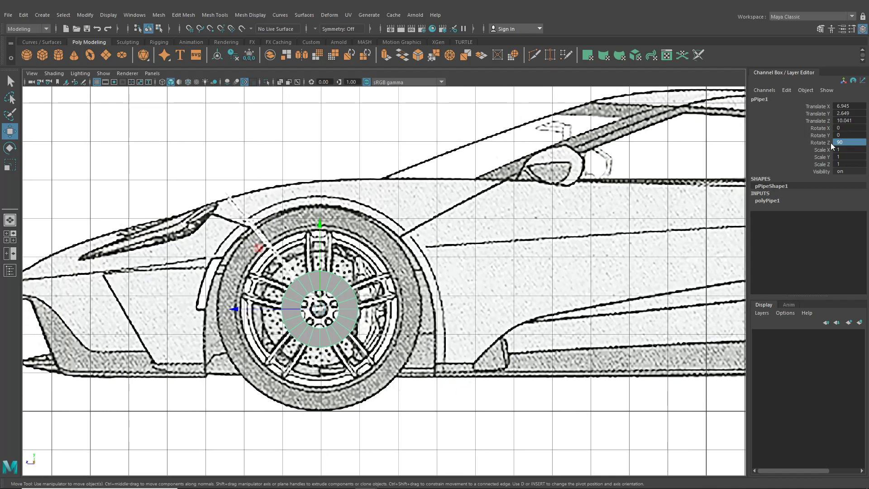
pyautogui.click(771, 203)
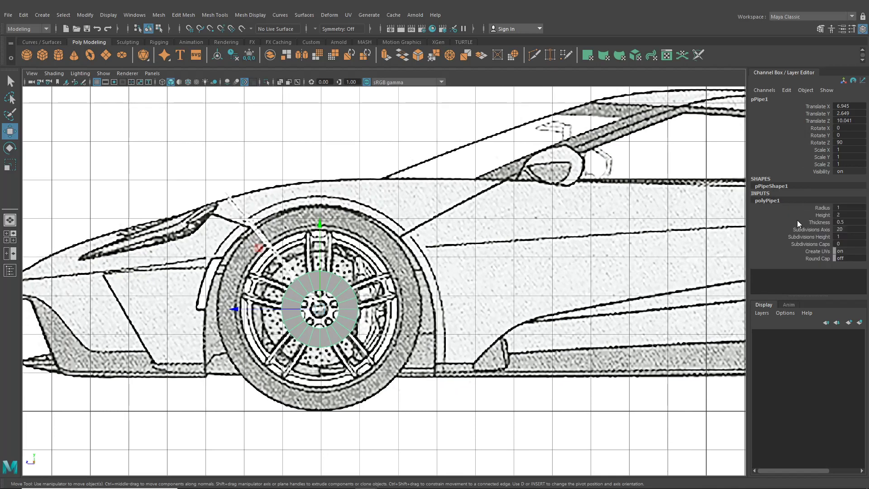
pyautogui.doubleClick(847, 208)
pyautogui.write('2')
pyautogui.press('Return')
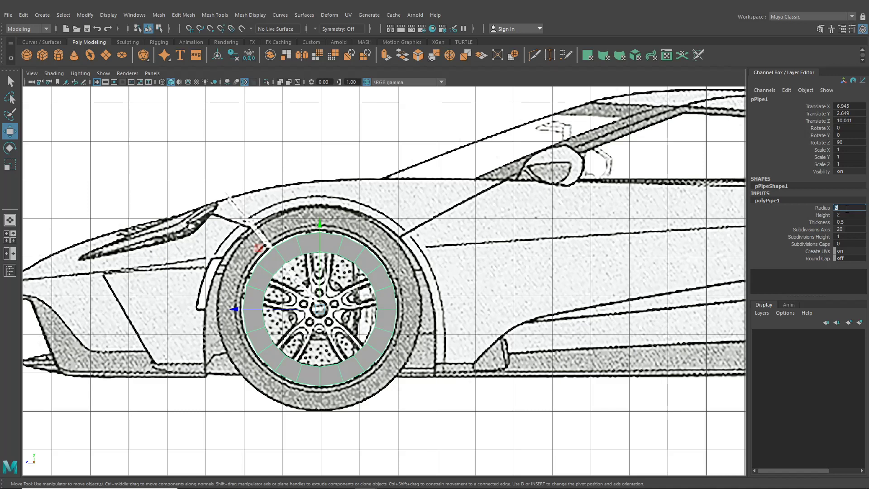
pyautogui.write('3')
pyautogui.press('Return')
# Make the shaded pipe see-through with X-Ray display and lower it to about Y 2.39
pyautogui.click(53, 73)
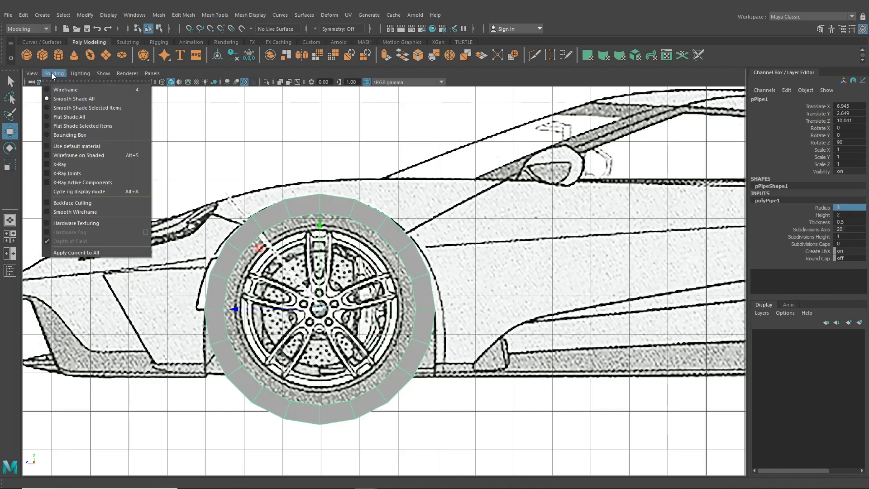
pyautogui.click(73, 166)
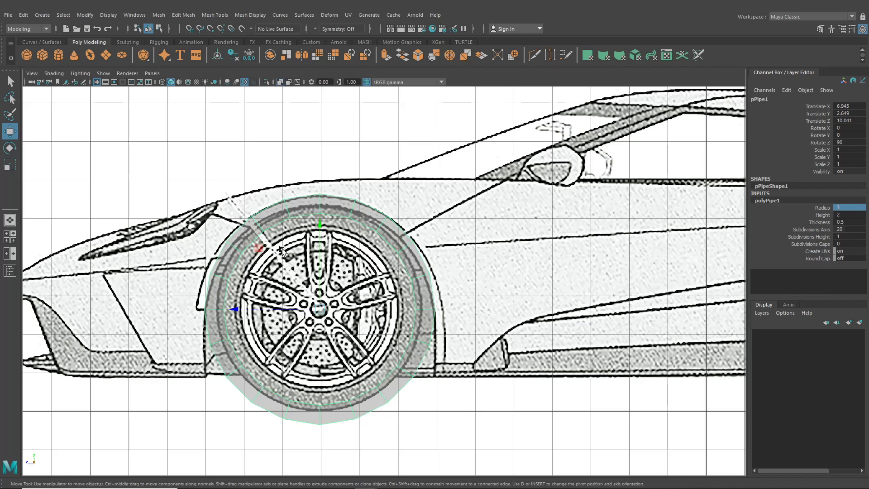
pyautogui.moveTo(317, 228); pyautogui.dragTo(318, 239)
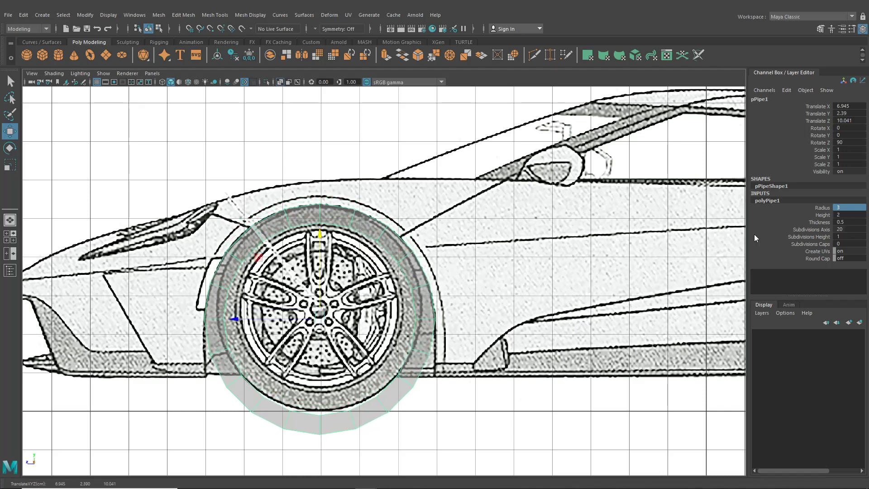
# Set the pipe's radius to 3.2 and raise it slightly to about Y 2.44 to match the wheel arch
pyautogui.doubleClick(848, 207)
pyautogui.write('3.3')
pyautogui.press('Return')
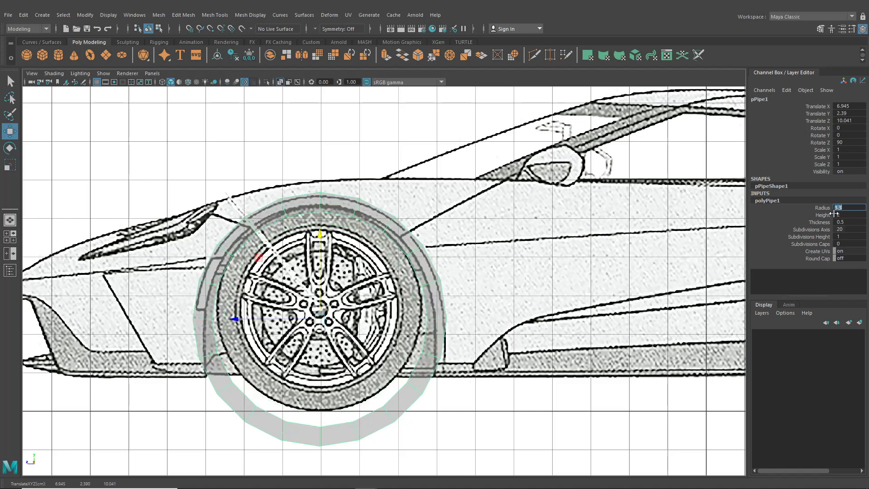
pyautogui.write('3.2')
pyautogui.press('Return')
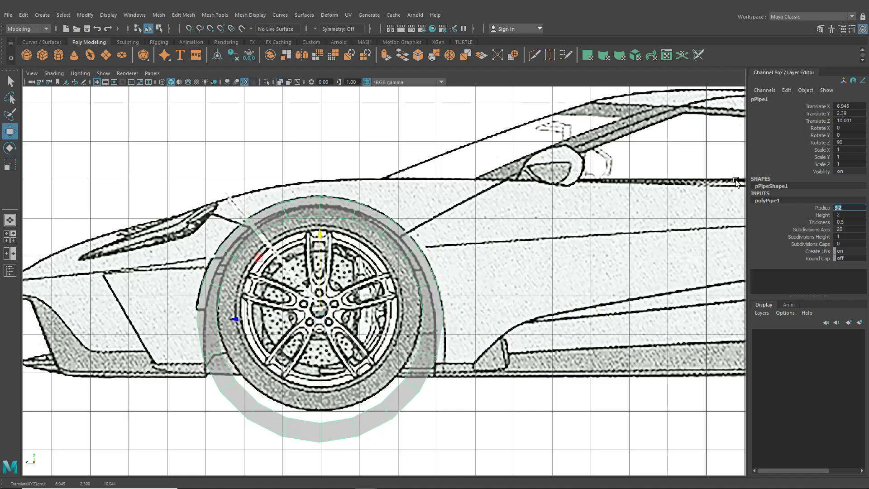
pyautogui.moveTo(323, 240); pyautogui.dragTo(324, 239)
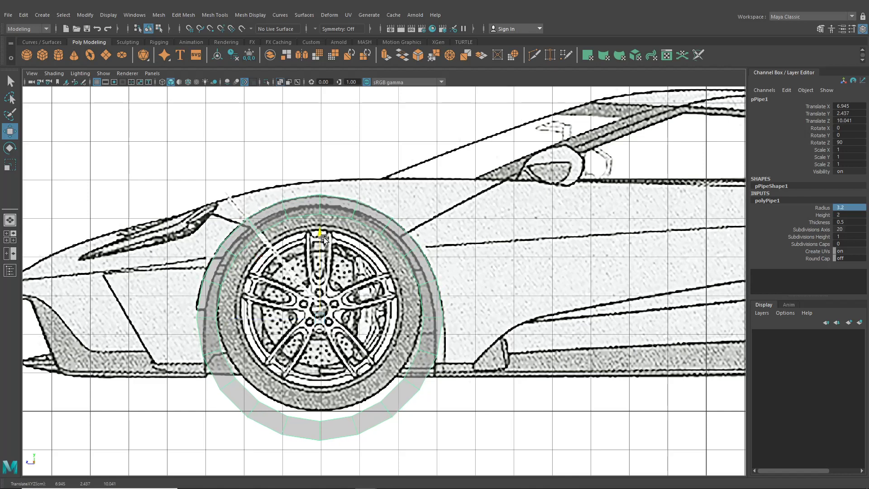
# Set the pipe's thickness to 0.25 and its axis subdivisions to 26
pyautogui.click(850, 222)
pyautogui.write('0.')
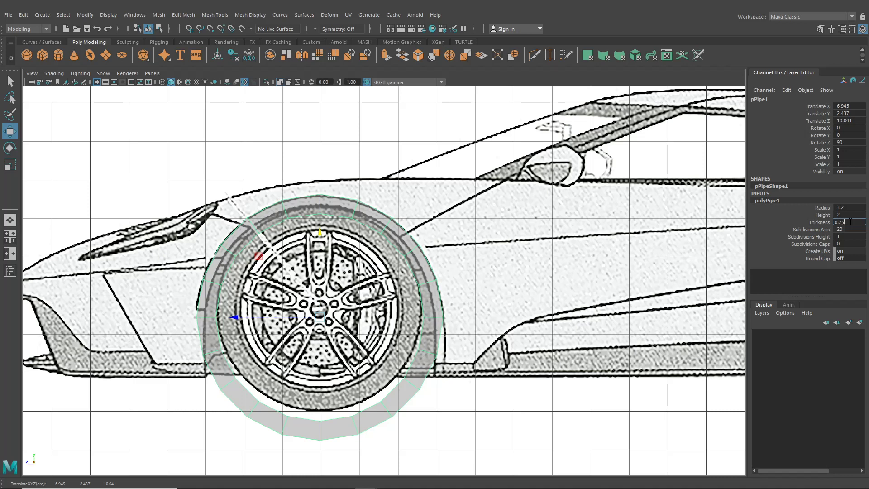
pyautogui.write('25')
pyautogui.press('Return')
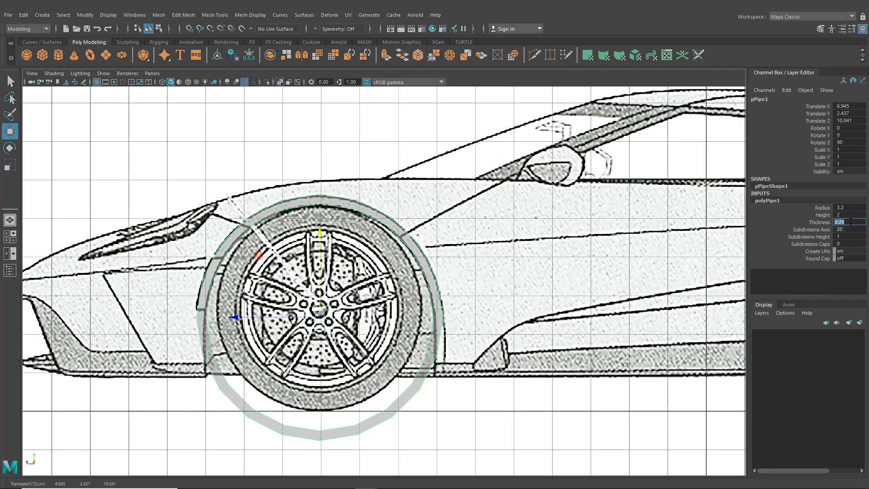
pyautogui.click(847, 229)
pyautogui.press('Return')
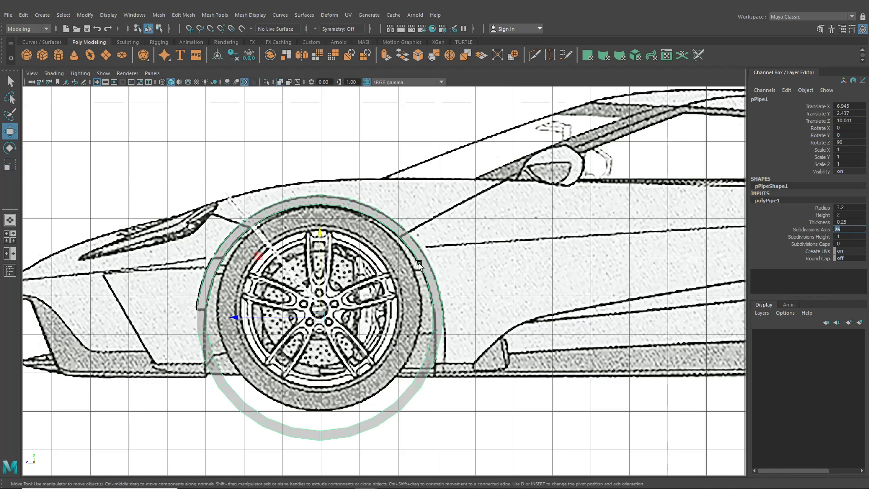
pyautogui.scroll(4, 381, 180)
pyautogui.click(452, 208)
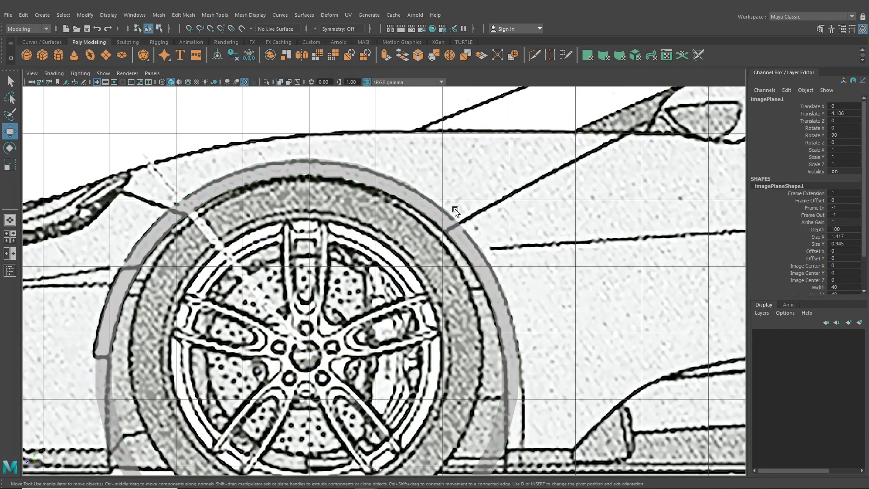
# Show the wireframe edges over the shaded model and select the pipe around the front wheel
pyautogui.click(188, 82)
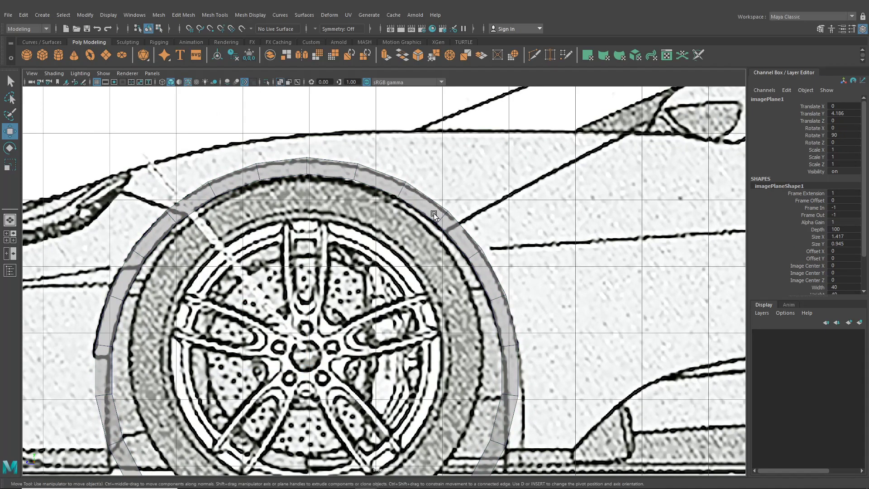
pyautogui.scroll(-3, 436, 211)
pyautogui.click(446, 210)
pyautogui.scroll(5, 466, 219)
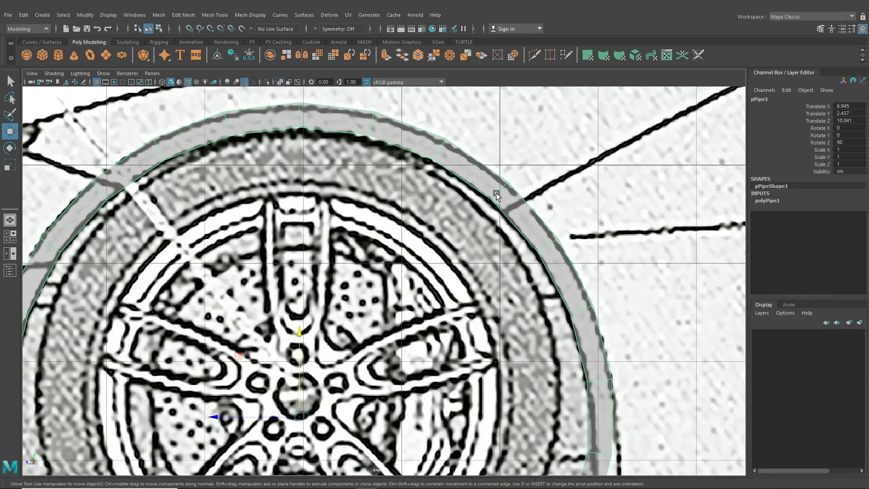
pyautogui.keyDown('alt'); pyautogui.moveTo(506, 190); pyautogui.dragTo(540, 217, button='middle'); pyautogui.keyUp('alt')
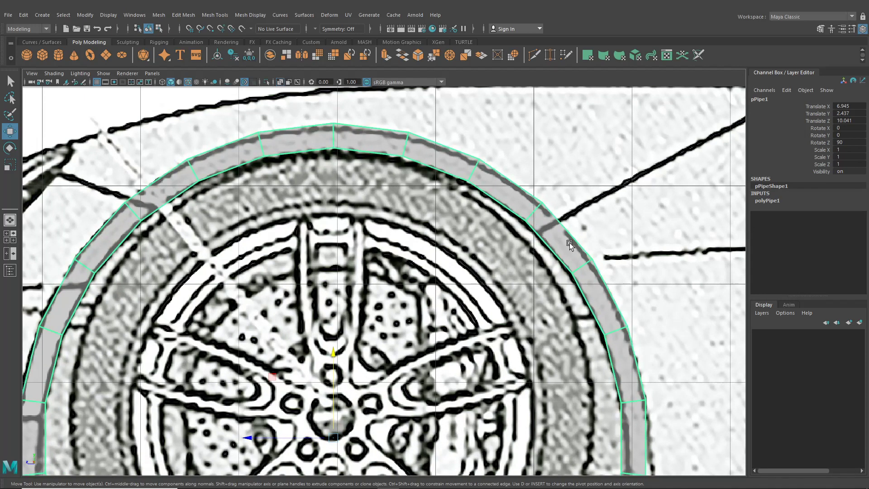
pyautogui.press('a')
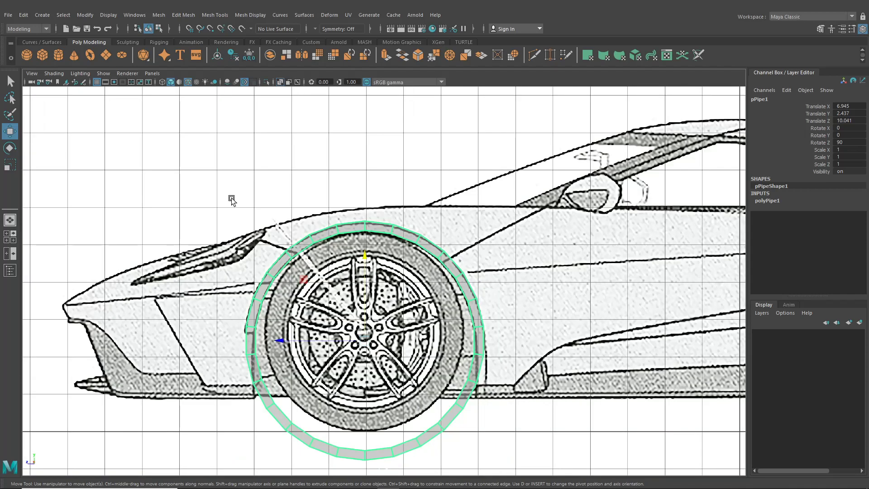
# After checking the pipe in perspective, rotate it about 3.43 degrees in Y in the side view to follow the arch's panel seams
pyautogui.click(9, 220)
pyautogui.press('f')
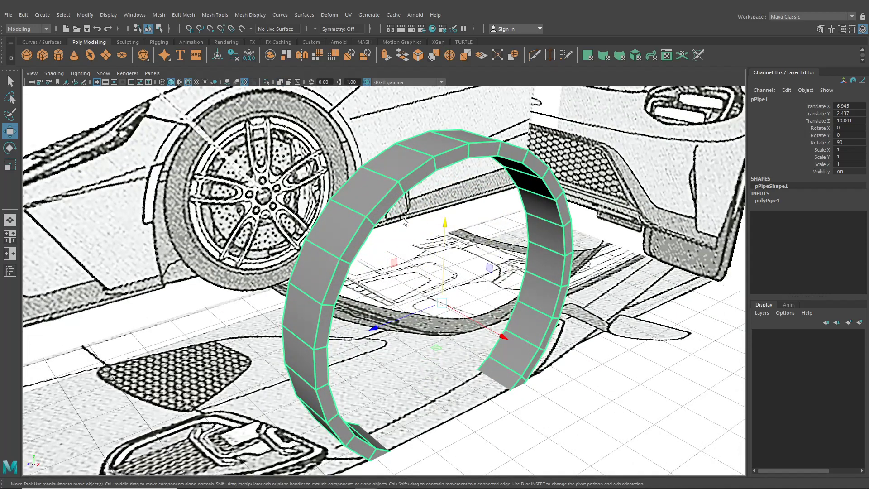
pyautogui.click(10, 236)
pyautogui.press('space')
pyautogui.scroll(8, 515, 285)
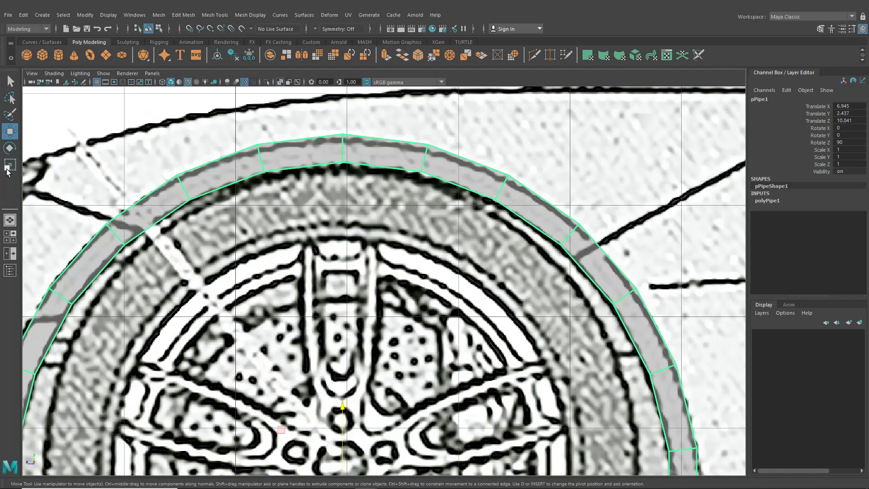
pyautogui.click(9, 147)
pyautogui.moveTo(368, 412); pyautogui.dragTo(374, 413)
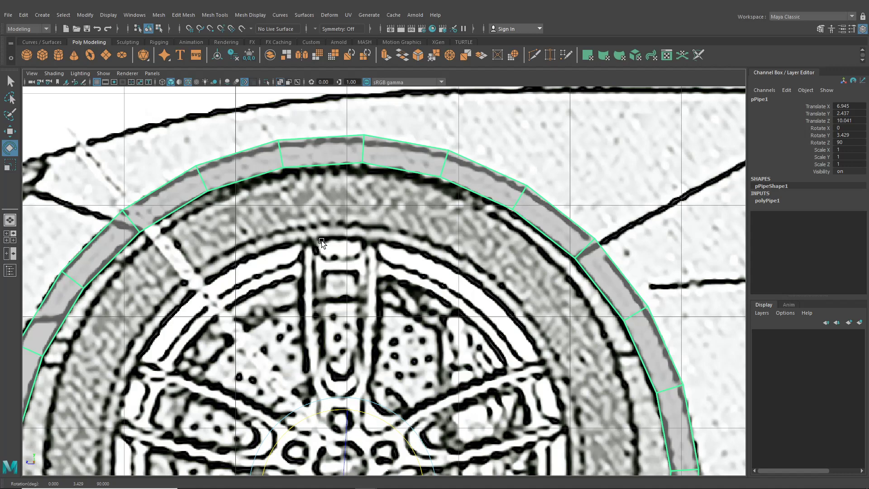
pyautogui.click(760, 202)
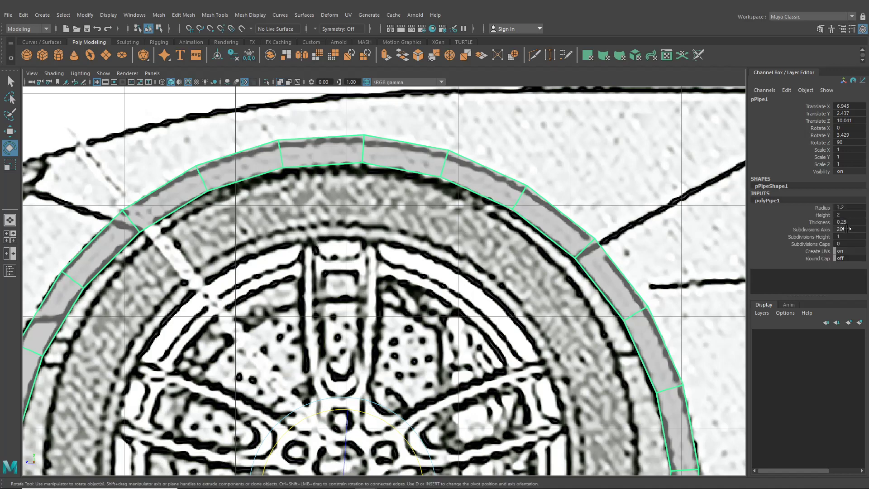
pyautogui.scroll(-5, 287, 214)
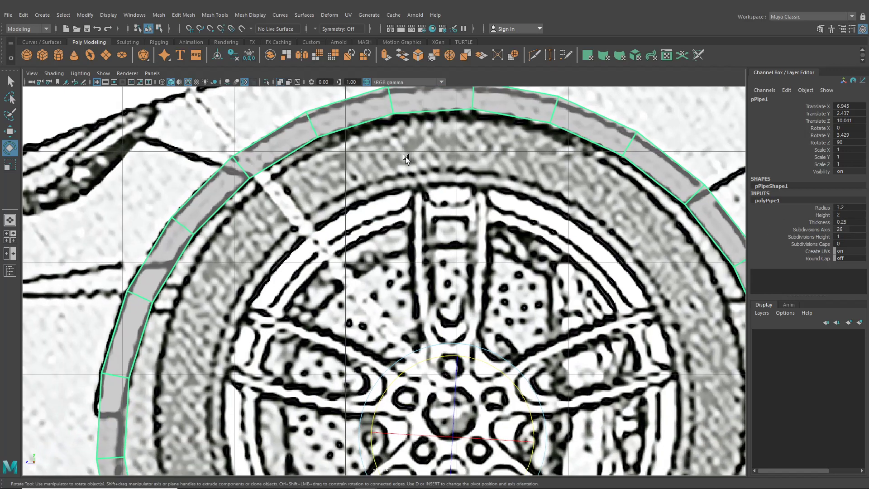
pyautogui.scroll(1, 381, 242)
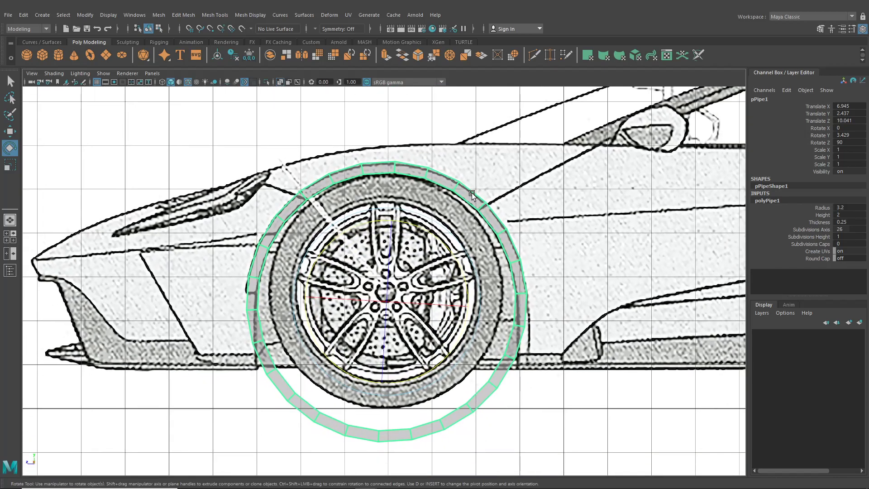
# In vertex mode, move the outer and inner pipe vertices nearest the headlight onto the seam running from the headlight to the arch
pyautogui.moveTo(472, 193); pyautogui.dragTo(384, 192, button='right')
pyautogui.scroll(4, 443, 289)
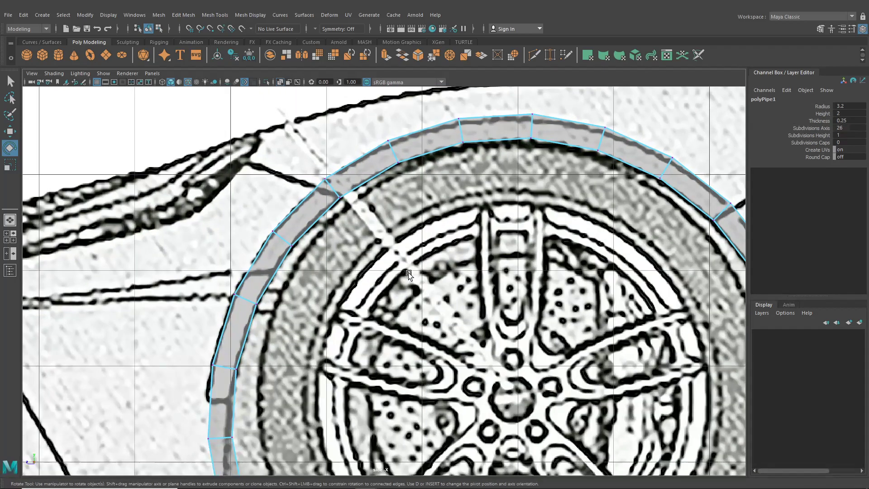
pyautogui.scroll(-3, 402, 262)
pyautogui.keyDown('alt'); pyautogui.moveTo(386, 240); pyautogui.dragTo(376, 322, button='middle'); pyautogui.keyUp('alt')
pyautogui.scroll(5, 344, 316)
pyautogui.moveTo(260, 263); pyautogui.dragTo(322, 329)
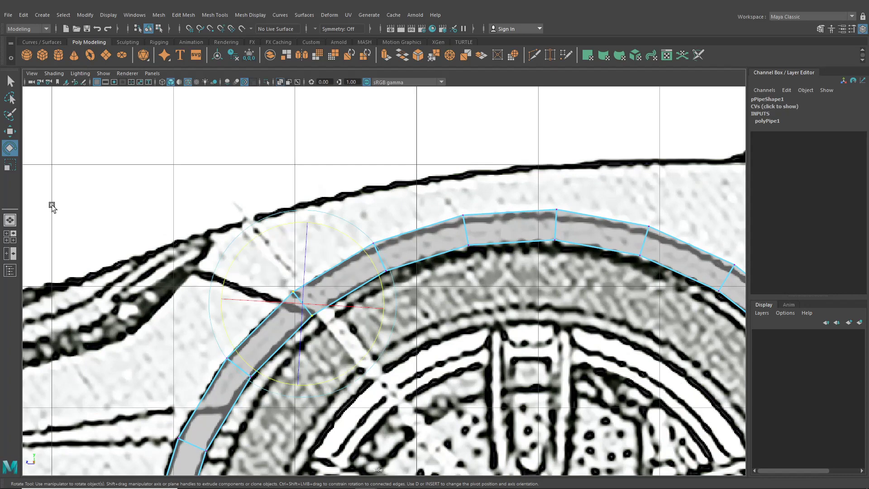
pyautogui.click(10, 131)
pyautogui.scroll(3, 227, 291)
pyautogui.click(262, 299)
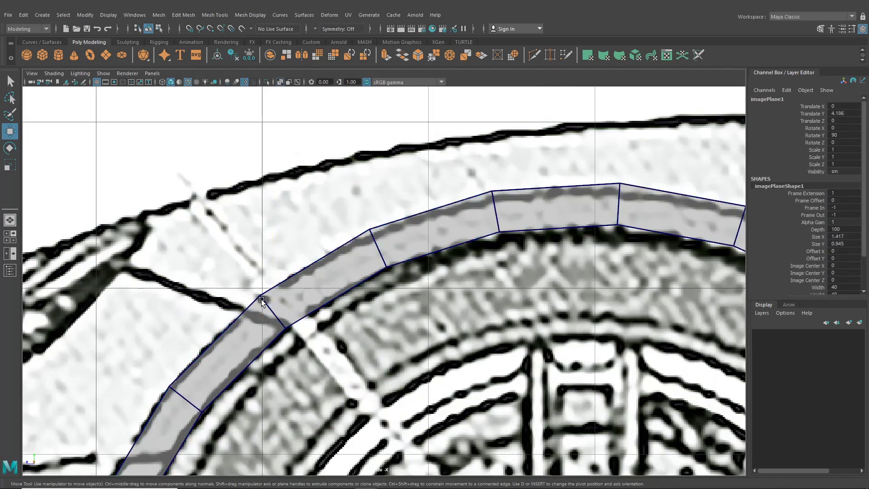
pyautogui.moveTo(279, 304); pyautogui.dragTo(262, 302, button='right')
pyautogui.moveTo(262, 299); pyautogui.dragTo(244, 308)
pyautogui.click(286, 329)
pyautogui.moveTo(290, 328); pyautogui.dragTo(291, 329)
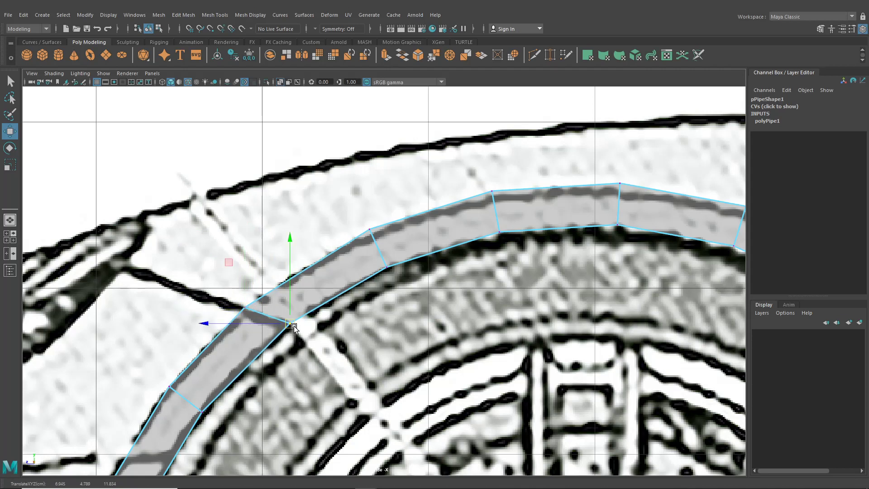
# Shift the next outer and inner vertices above the headlight seam forward along the arch outline to even the spacing
pyautogui.click(370, 232)
pyautogui.moveTo(370, 240); pyautogui.dragTo(344, 242)
pyautogui.click(387, 268)
pyautogui.moveTo(389, 270); pyautogui.dragTo(380, 276)
pyautogui.click(346, 244)
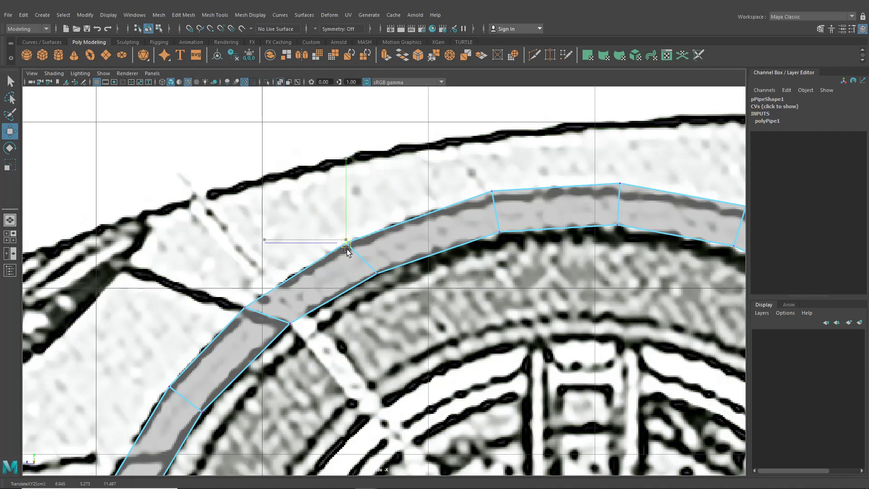
# Move the outer and inner vertices behind the wheel's top onto the diagonal seam that runs from the mirror to the arch
pyautogui.keyDown('alt'); pyautogui.moveTo(524, 265); pyautogui.dragTo(438, 252, button='middle'); pyautogui.keyUp('alt')
pyautogui.scroll(-7, 440, 256)
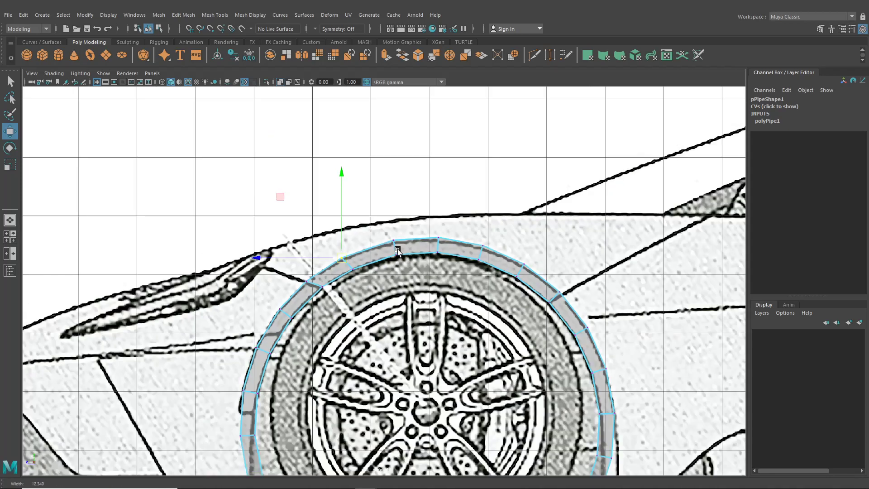
pyautogui.keyDown('alt'); pyautogui.moveTo(447, 283); pyautogui.dragTo(393, 227, button='middle'); pyautogui.keyUp('alt')
pyautogui.scroll(1, 482, 220)
pyautogui.scroll(2, 481, 221)
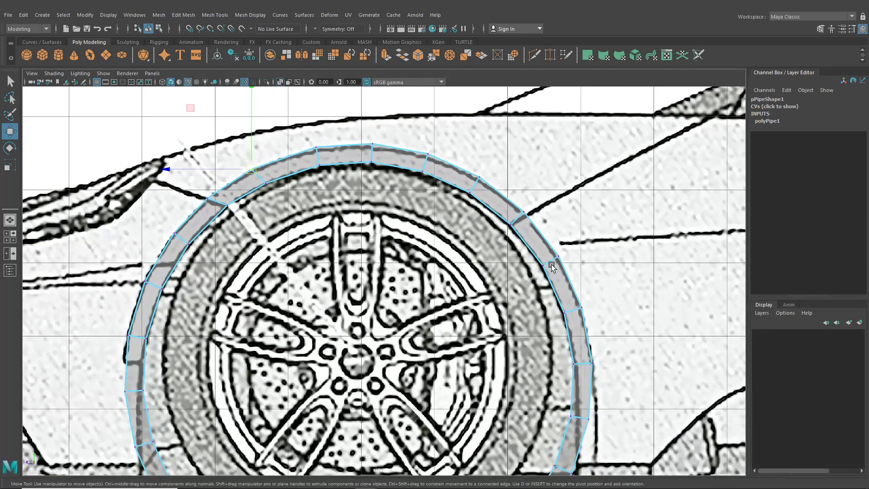
pyautogui.keyDown('alt'); pyautogui.moveTo(506, 216); pyautogui.dragTo(387, 260, button='middle'); pyautogui.keyUp('alt')
pyautogui.scroll(5, 422, 280)
pyautogui.moveTo(439, 247); pyautogui.dragTo(440, 248)
pyautogui.moveTo(426, 235); pyautogui.dragTo(410, 271)
pyautogui.moveTo(403, 260); pyautogui.dragTo(401, 260)
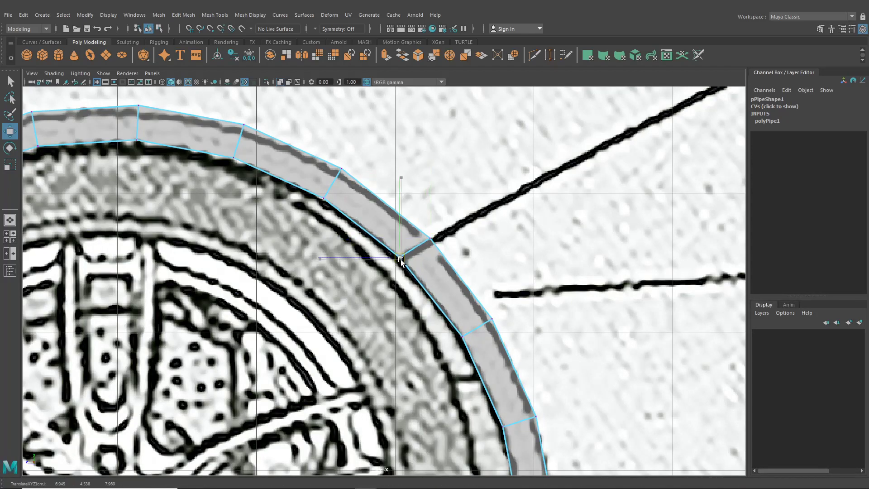
# Adjust the vertex pair just below the headlight seam so that it follows the front curve of the arch
pyautogui.keyDown('alt'); pyautogui.moveTo(451, 351); pyautogui.dragTo(412, 84, button='middle'); pyautogui.keyUp('alt')
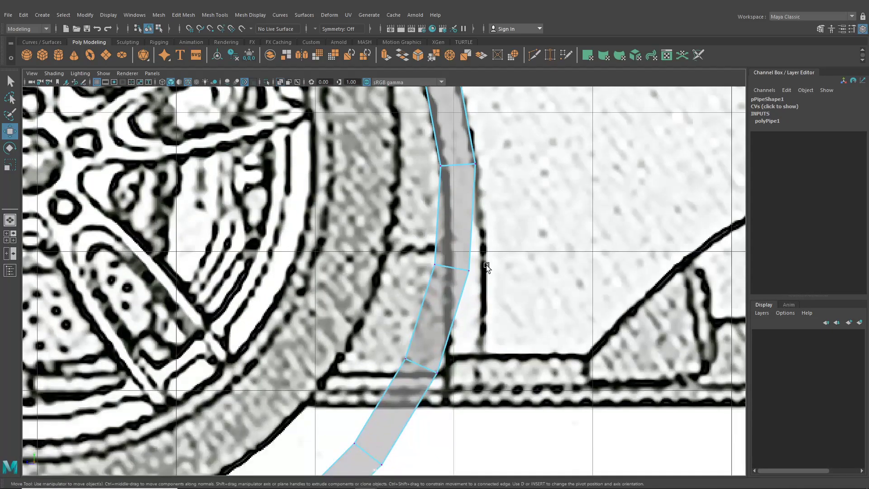
pyautogui.scroll(-7, 486, 265)
pyautogui.keyDown('alt'); pyautogui.moveTo(479, 314); pyautogui.dragTo(536, 332, button='middle'); pyautogui.keyUp('alt')
pyautogui.scroll(3, 536, 333)
pyautogui.keyDown('alt'); pyautogui.moveTo(233, 309); pyautogui.dragTo(403, 338, button='middle'); pyautogui.keyUp('alt')
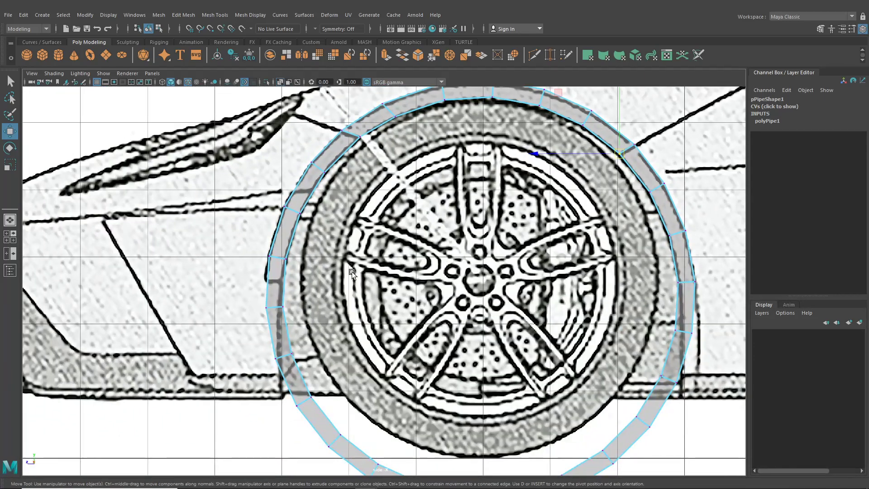
pyautogui.keyDown('alt'); pyautogui.moveTo(326, 240); pyautogui.dragTo(388, 333, button='middle'); pyautogui.keyUp('alt')
pyautogui.scroll(3, 388, 333)
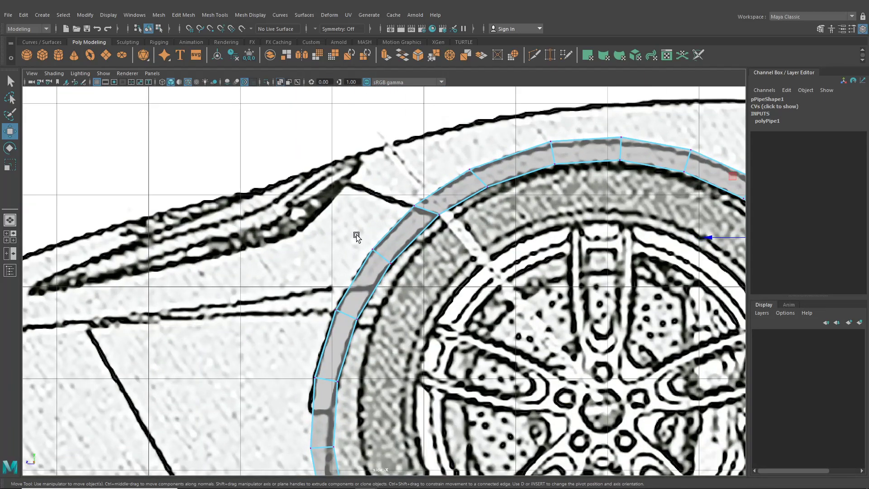
pyautogui.click(373, 250)
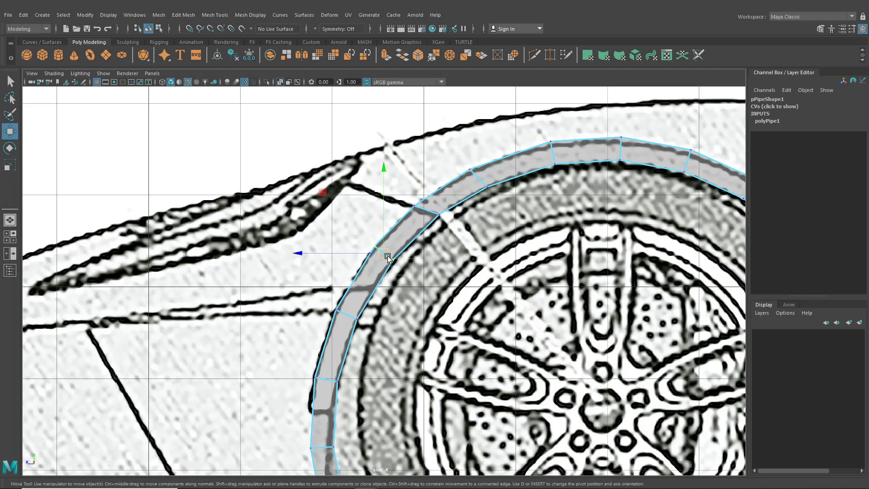
pyautogui.moveTo(388, 257)
pyautogui.mouseDown()
pyautogui.moveTo(398, 257)
pyautogui.moveTo(374, 249)
pyautogui.mouseUp()
# Raise the following outer and inner vertices onto the short arch seam level with the front bumper's upper panel line
pyautogui.keyDown('alt'); pyautogui.moveTo(333, 297); pyautogui.dragTo(402, 292, button='middle'); pyautogui.keyUp('alt')
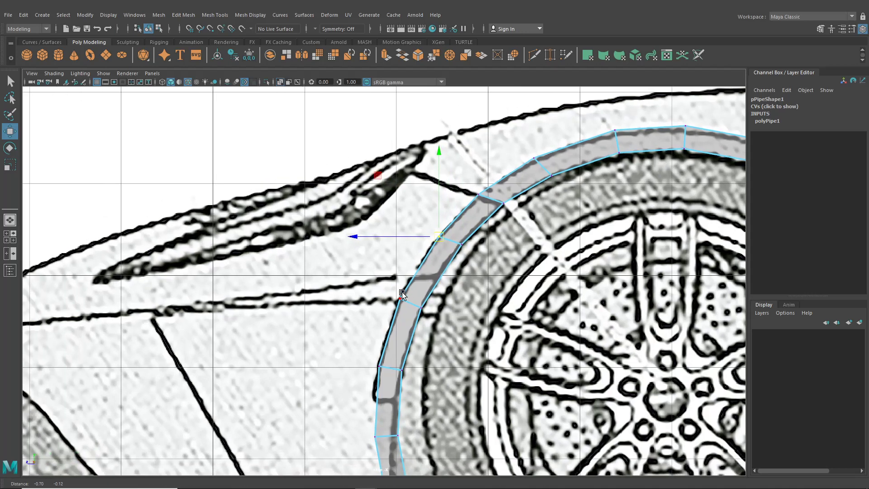
pyautogui.moveTo(397, 300); pyautogui.dragTo(409, 276)
pyautogui.moveTo(424, 308); pyautogui.dragTo(440, 280)
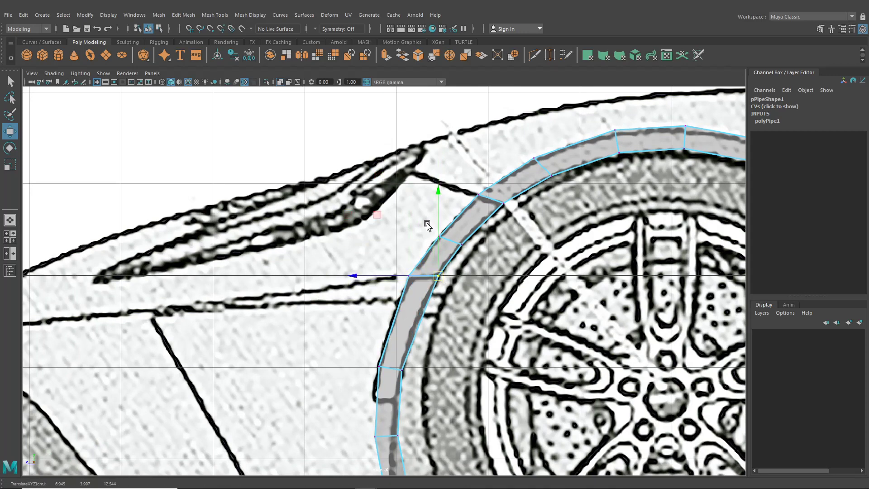
# Raise the next two vertex pairs along the front of the arch, placing the lower pair on the trim's lower seam
pyautogui.moveTo(427, 223); pyautogui.dragTo(454, 236)
pyautogui.keyDown('alt'); pyautogui.moveTo(469, 290); pyautogui.dragTo(449, 228, button='middle'); pyautogui.keyUp('alt')
pyautogui.moveTo(343, 284); pyautogui.dragTo(377, 279)
pyautogui.moveTo(337, 341); pyautogui.dragTo(376, 321)
pyautogui.click(376, 338)
# Move the two vertex pairs below the trim's lower seam forward to form a straight vertical section down to the bumper's lower edge
pyautogui.keyDown('alt'); pyautogui.moveTo(384, 318); pyautogui.dragTo(385, 231, button='middle'); pyautogui.keyUp('alt')
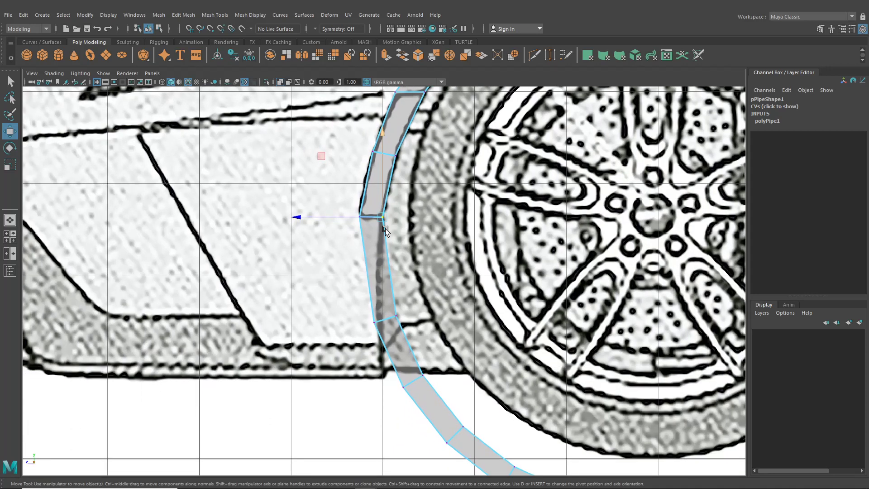
pyautogui.moveTo(364, 304); pyautogui.dragTo(405, 330)
pyautogui.moveTo(389, 319); pyautogui.dragTo(373, 283)
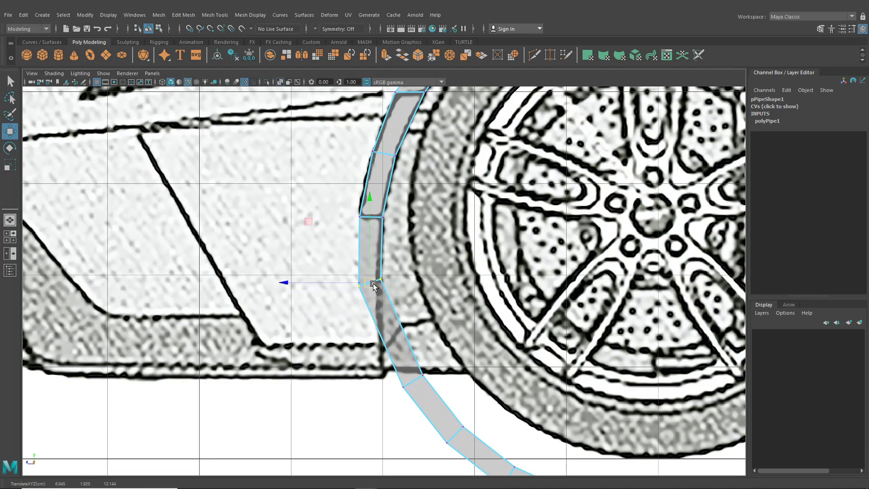
pyautogui.moveTo(375, 338)
pyautogui.mouseDown()
pyautogui.moveTo(423, 390)
pyautogui.moveTo(380, 348)
pyautogui.mouseUp()
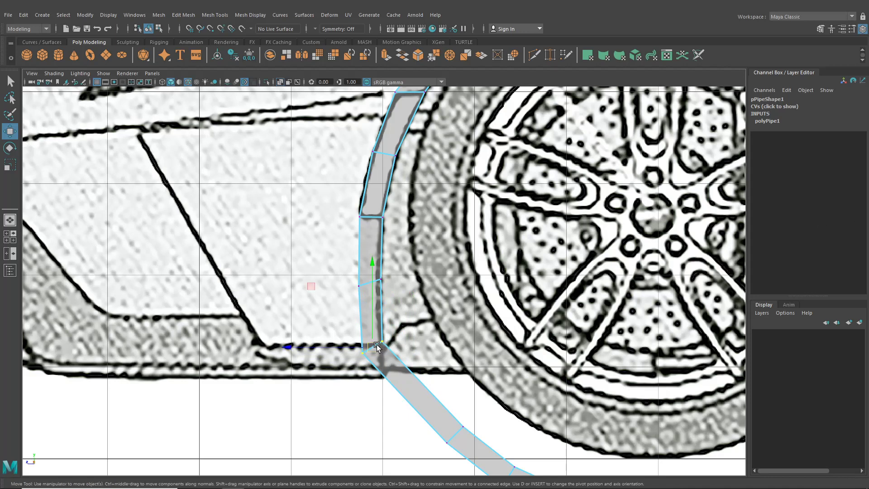
pyautogui.moveTo(376, 345); pyautogui.dragTo(369, 376)
# Fine-tune the individual vertices of the front vertical section so its cross edges are level and its sides straight
pyautogui.moveTo(360, 330); pyautogui.dragTo(339, 347)
pyautogui.moveTo(336, 279); pyautogui.dragTo(363, 292)
pyautogui.moveTo(357, 253); pyautogui.dragTo(359, 247)
pyautogui.scroll(3, 353, 342)
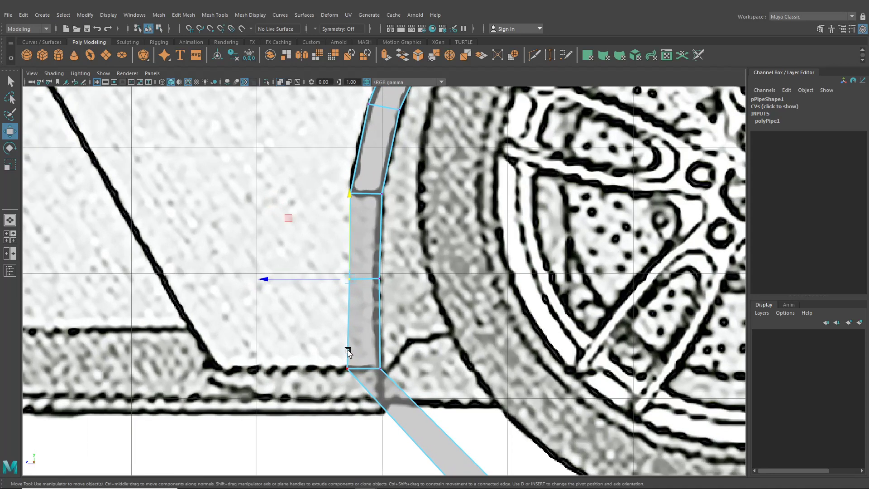
# Align the bottom vertices of the front vertical section and extend a vertex pair down to the car body's lower edge
pyautogui.keyDown('alt'); pyautogui.moveTo(347, 351); pyautogui.dragTo(346, 302, button='middle'); pyautogui.keyUp('alt')
pyautogui.moveTo(344, 310)
pyautogui.mouseDown()
pyautogui.moveTo(355, 325)
pyautogui.moveTo(334, 319)
pyautogui.mouseUp()
pyautogui.scroll(1, 353, 321)
pyautogui.moveTo(394, 329); pyautogui.dragTo(321, 298)
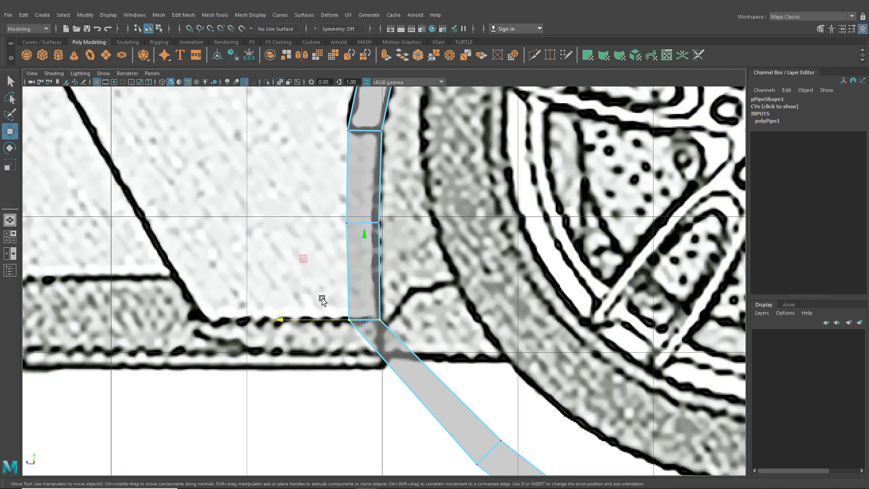
pyautogui.scroll(-3, 366, 328)
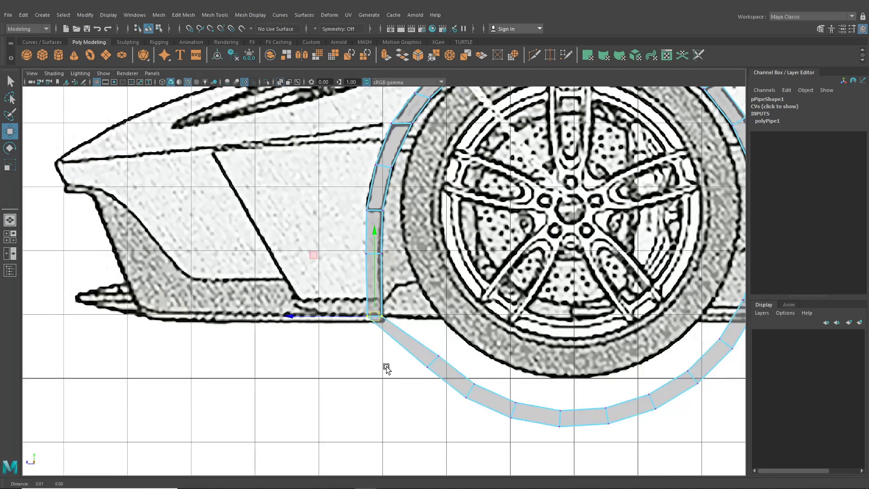
# On the rear side of the arch, move the vertex pair below the diagonal mirror seam up along the arch outline
pyautogui.keyDown('alt'); pyautogui.moveTo(386, 367); pyautogui.dragTo(201, 359, button='middle'); pyautogui.keyUp('alt')
pyautogui.keyDown('alt'); pyautogui.moveTo(341, 357); pyautogui.dragTo(179, 384, button='middle'); pyautogui.keyUp('alt')
pyautogui.scroll(1, 310, 370)
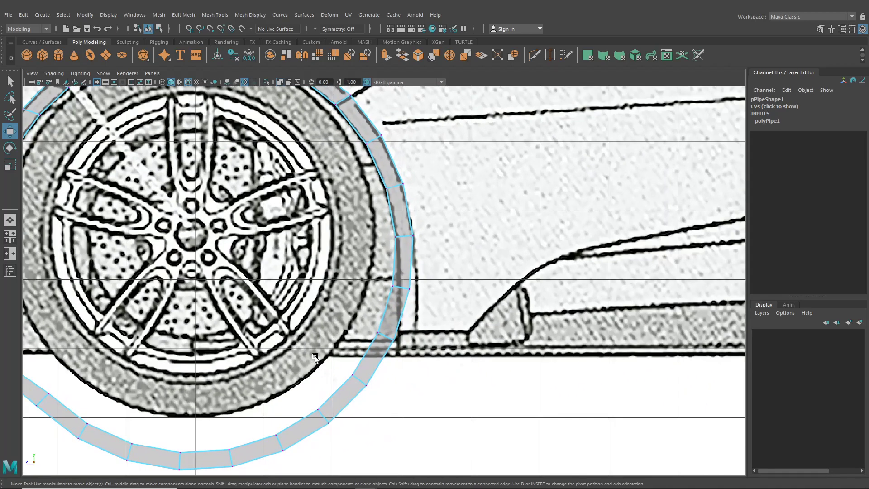
pyautogui.keyDown('alt'); pyautogui.moveTo(382, 307); pyautogui.dragTo(342, 340, button='middle'); pyautogui.keyUp('alt')
pyautogui.scroll(-2, 312, 328)
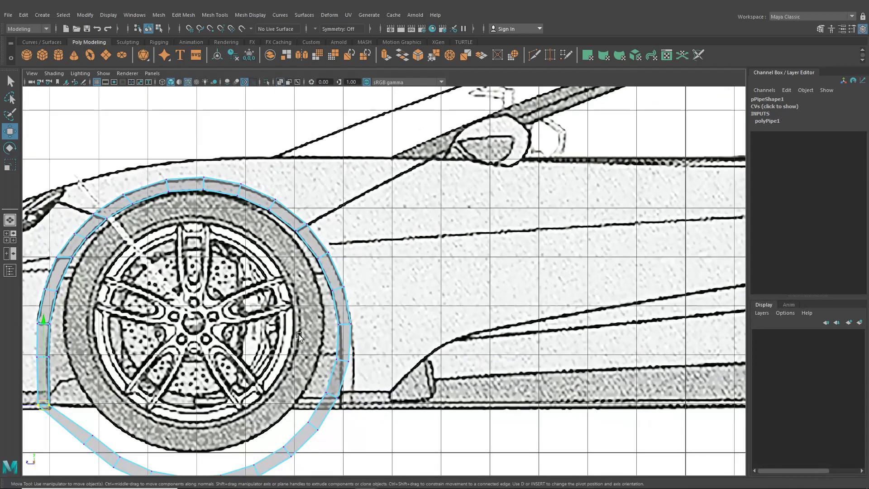
pyautogui.click(319, 250)
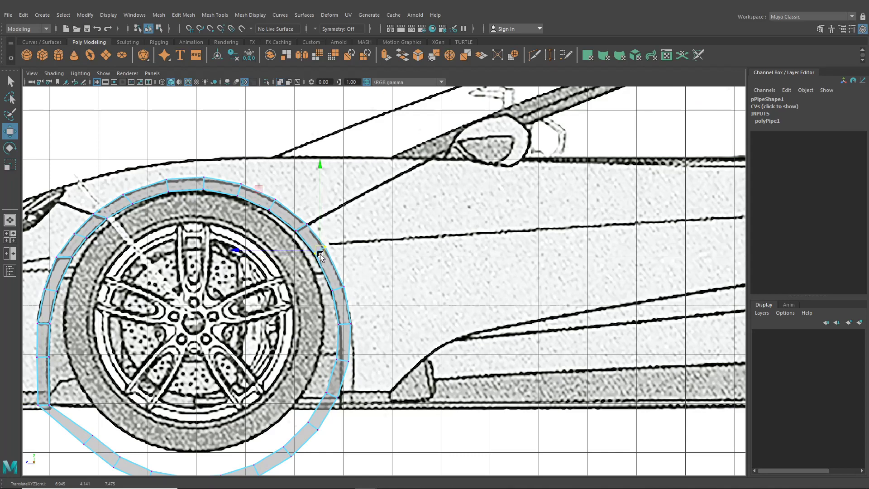
pyautogui.keyDown('alt'); pyautogui.moveTo(558, 248); pyautogui.dragTo(301, 268, button='middle'); pyautogui.keyUp('alt')
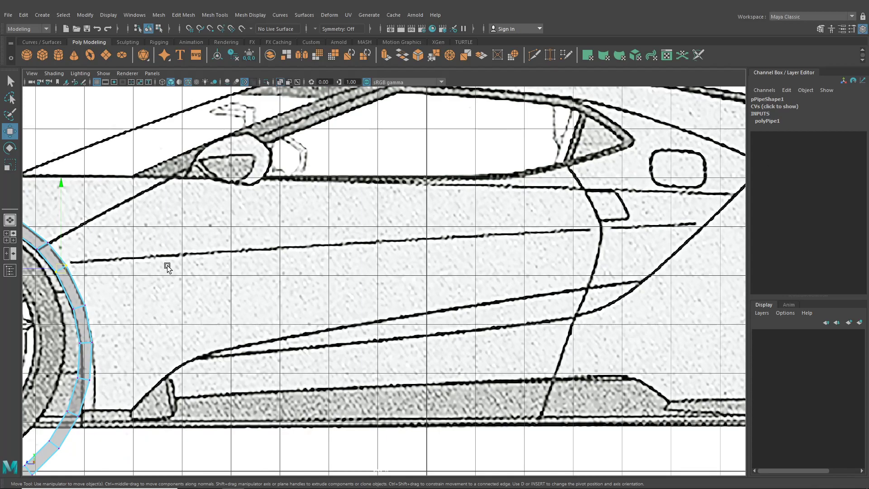
pyautogui.scroll(-5, 437, 279)
pyautogui.scroll(6, 311, 300)
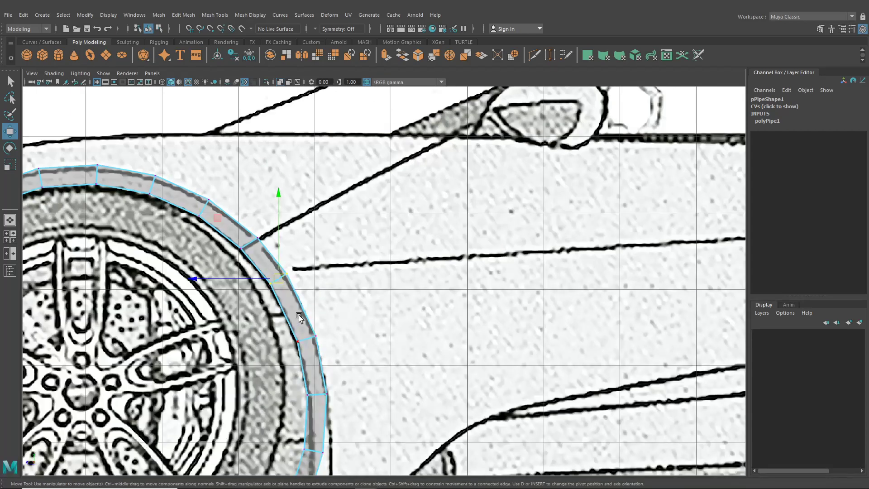
# Move the next vertex pair on the rear side of the arch inward so it follows the wheel-arch outline
pyautogui.keyDown('alt'); pyautogui.moveTo(299, 315); pyautogui.dragTo(310, 271, button='middle'); pyautogui.keyUp('alt')
pyautogui.moveTo(327, 309); pyautogui.dragTo(311, 289)
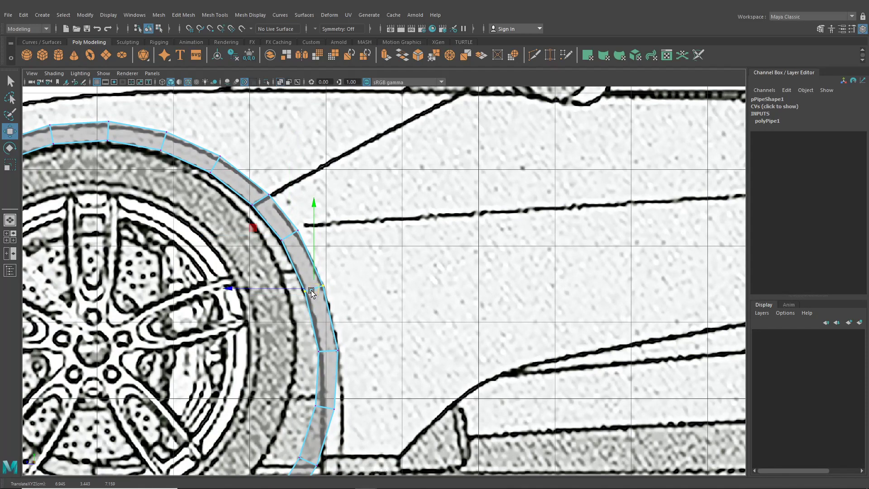
pyautogui.scroll(-8, 326, 303)
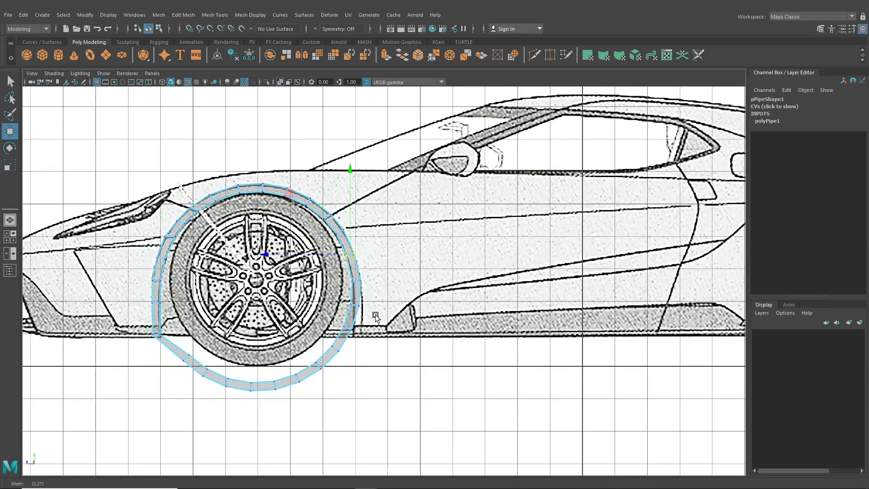
pyautogui.scroll(4, 376, 314)
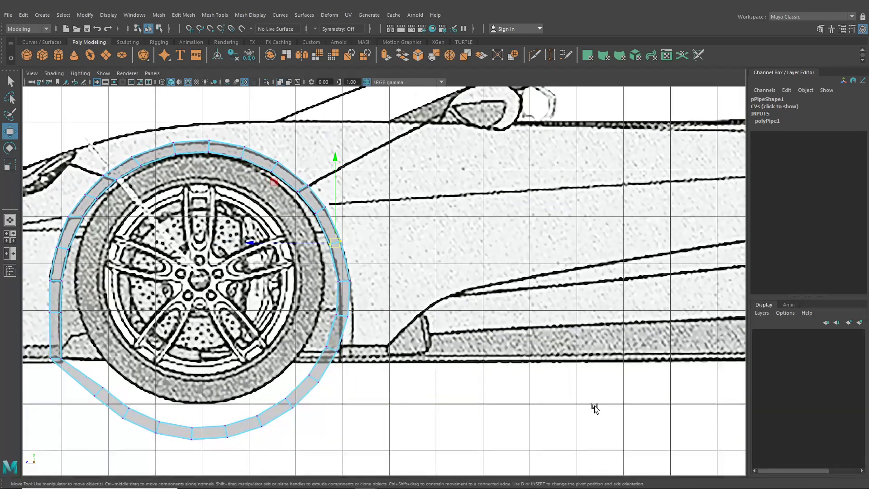
# Fit the lower rear vertex pairs to the arch outline and straighten the rear section down to the car body's lower edge
pyautogui.scroll(3, 362, 313)
pyautogui.moveTo(343, 342); pyautogui.dragTo(300, 321)
pyautogui.moveTo(322, 329); pyautogui.dragTo(329, 332)
pyautogui.moveTo(349, 292); pyautogui.dragTo(320, 281)
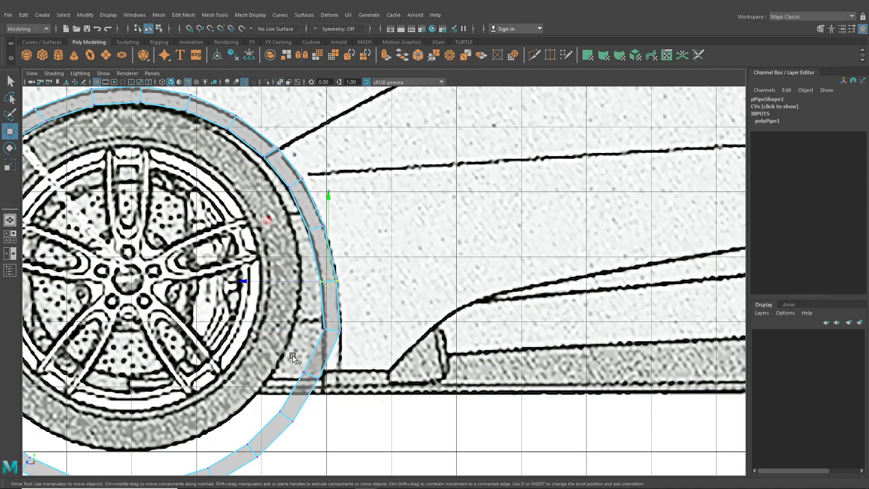
pyautogui.moveTo(292, 355); pyautogui.dragTo(342, 391)
pyautogui.scroll(-10, 341, 391)
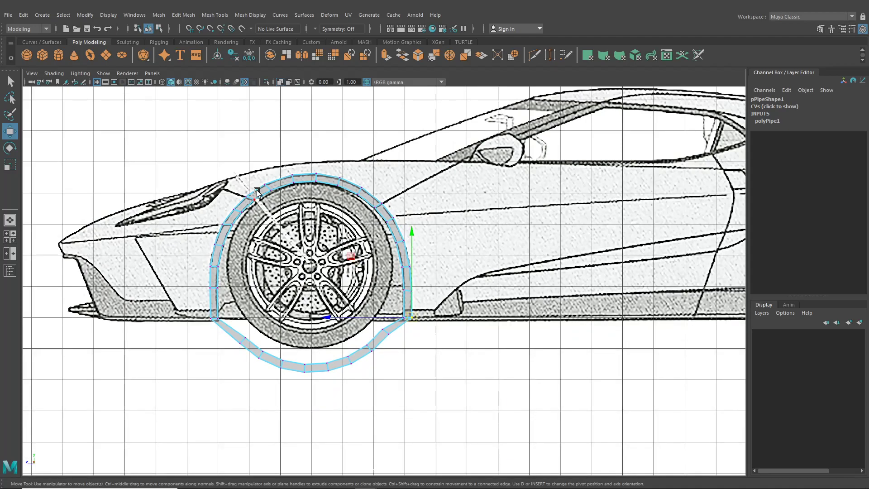
# Delete the pipe faces that lie below the car body's lower edge, leaving an open arch
pyautogui.rightClick(265, 189)
pyautogui.moveTo(265, 189); pyautogui.dragTo(265, 214, button='right')
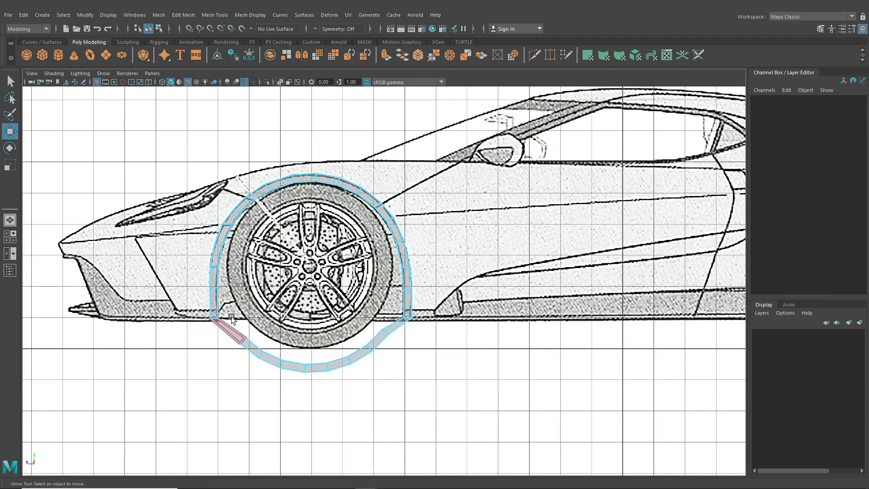
pyautogui.moveTo(396, 422); pyautogui.dragTo(395, 422)
pyautogui.press('Delete')
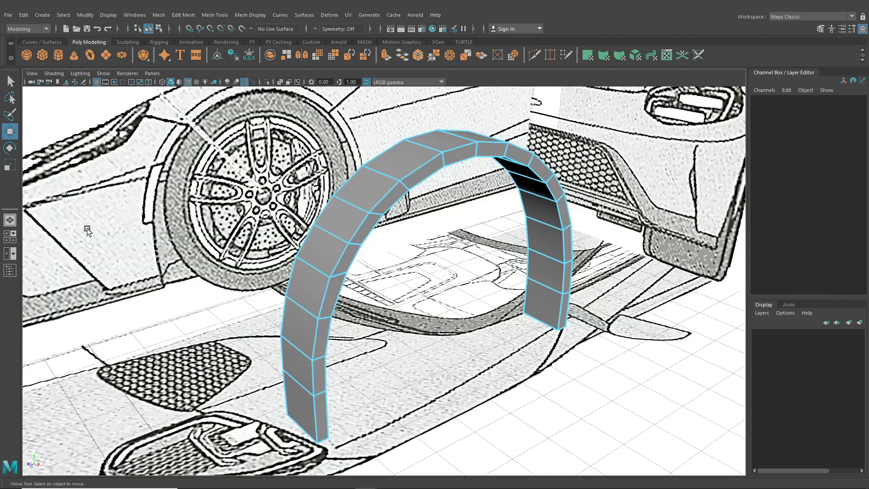
# Delete the arch's faces across its width and on the inner side, keeping only the flat outer face strip
pyautogui.keyDown('alt'); pyautogui.moveTo(176, 253); pyautogui.dragTo(283, 254); pyautogui.keyUp('alt')
pyautogui.keyDown('alt'); pyautogui.moveTo(283, 255); pyautogui.dragTo(159, 260, button='middle'); pyautogui.keyUp('alt')
pyautogui.moveTo(451, 133); pyautogui.dragTo(452, 172, button='right')
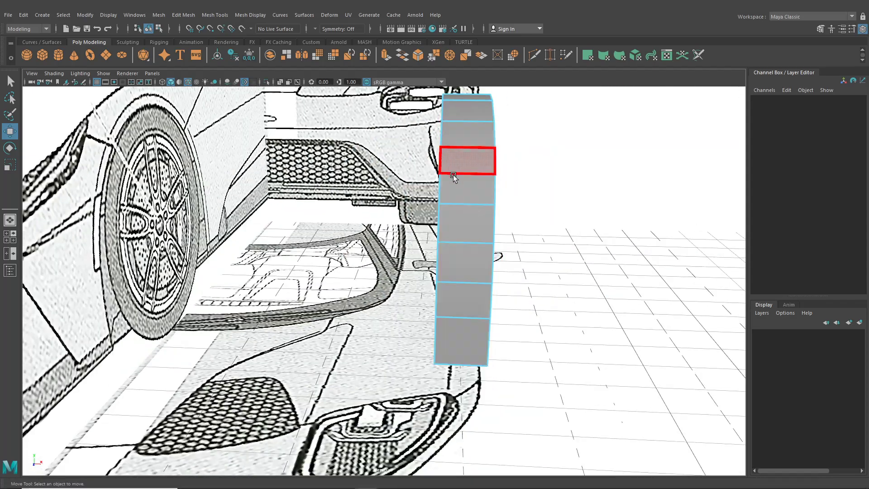
pyautogui.keyDown('alt'); pyautogui.moveTo(454, 177); pyautogui.dragTo(371, 124); pyautogui.keyUp('alt')
pyautogui.moveTo(427, 393); pyautogui.dragTo(434, 399)
pyautogui.press('Delete')
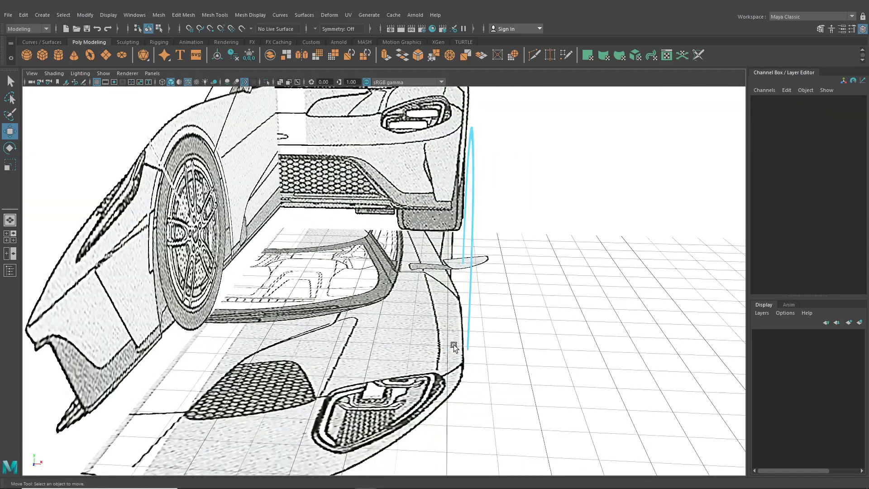
# In the front view, move the whole arch strip sideways to the car body's outer edge, to Translate X 6.969
pyautogui.scroll(-4, 452, 343)
pyautogui.keyDown('alt'); pyautogui.moveTo(452, 344); pyautogui.dragTo(340, 319); pyautogui.keyUp('alt')
pyautogui.keyDown('alt'); pyautogui.moveTo(340, 319); pyautogui.dragTo(426, 368, button='middle'); pyautogui.keyUp('alt')
pyautogui.scroll(4, 427, 368)
pyautogui.keyDown('alt'); pyautogui.moveTo(426, 367); pyautogui.dragTo(378, 370); pyautogui.keyUp('alt')
pyautogui.keyDown('alt'); pyautogui.moveTo(443, 307); pyautogui.dragTo(138, 296); pyautogui.keyUp('alt')
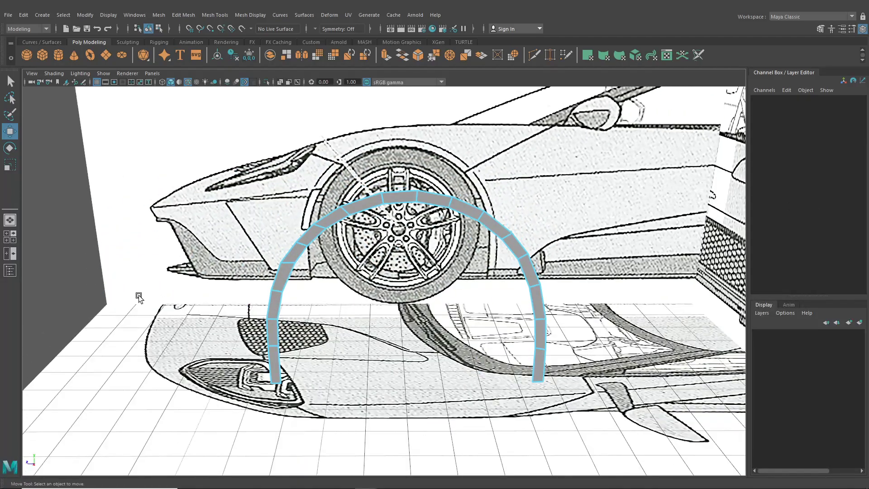
pyautogui.click(10, 237)
pyautogui.press('space')
pyautogui.keyDown('alt'); pyautogui.moveTo(319, 309); pyautogui.dragTo(276, 374, button='middle'); pyautogui.keyUp('alt')
pyautogui.scroll(2, 309, 314)
pyautogui.scroll(2, 276, 373)
pyautogui.click(148, 29)
pyautogui.scroll(3, 414, 410)
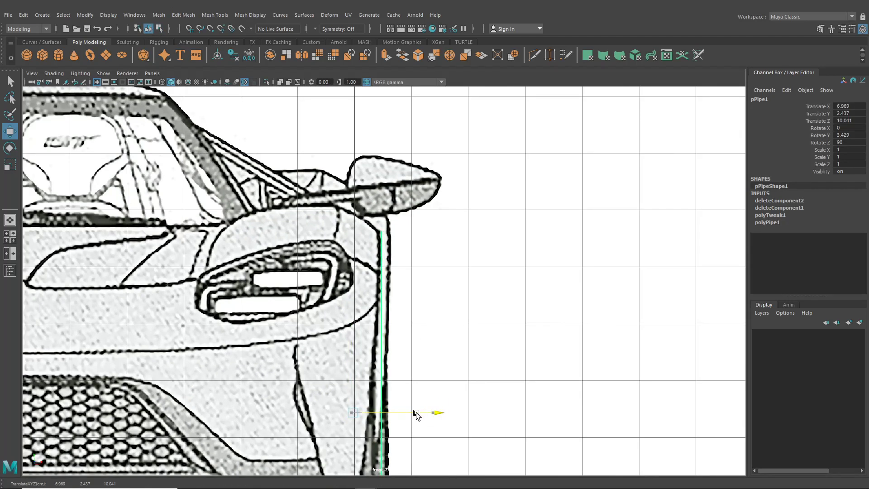
# Nudge the arch strip against the body's outer edge in the top view, to Translate X 6.949
pyautogui.click(13, 232)
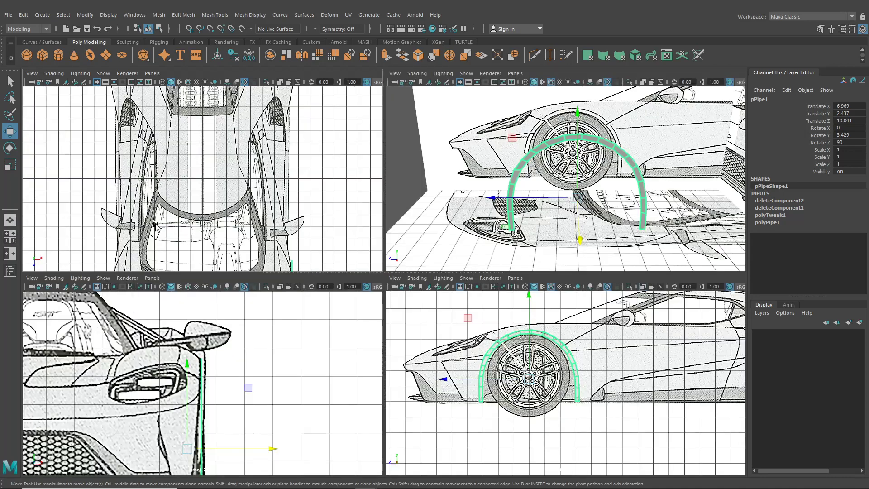
pyautogui.scroll(5, 137, 210)
pyautogui.scroll(3, 137, 210)
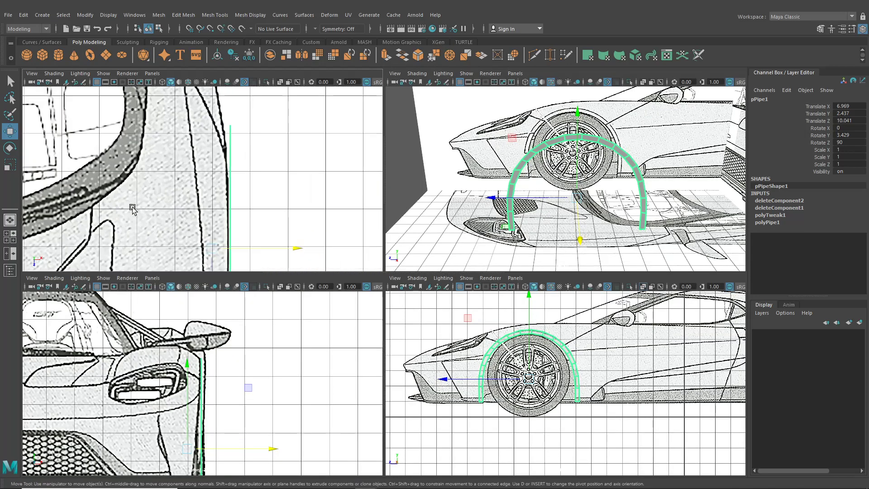
pyautogui.moveTo(268, 261); pyautogui.dragTo(266, 261)
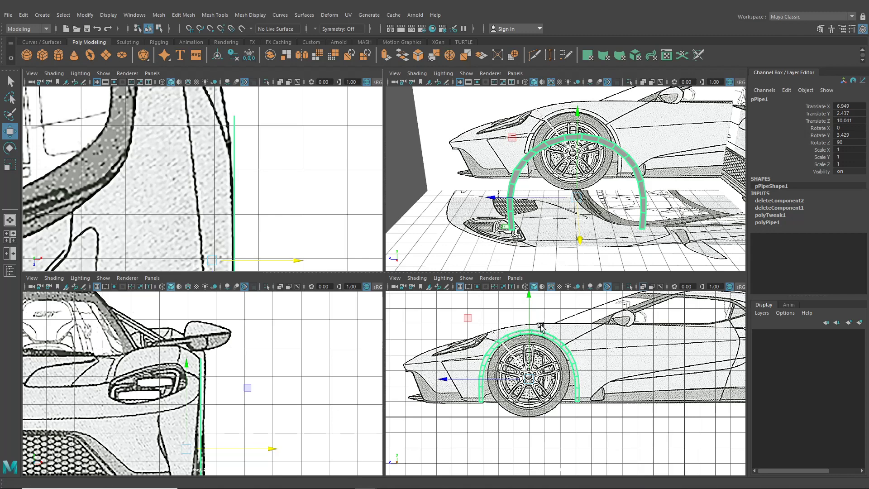
# Move the bottom vertex pair of the arch's front leg inward to match the front blueprint's lower body edge
pyautogui.press('space')
pyautogui.scroll(5, 471, 318)
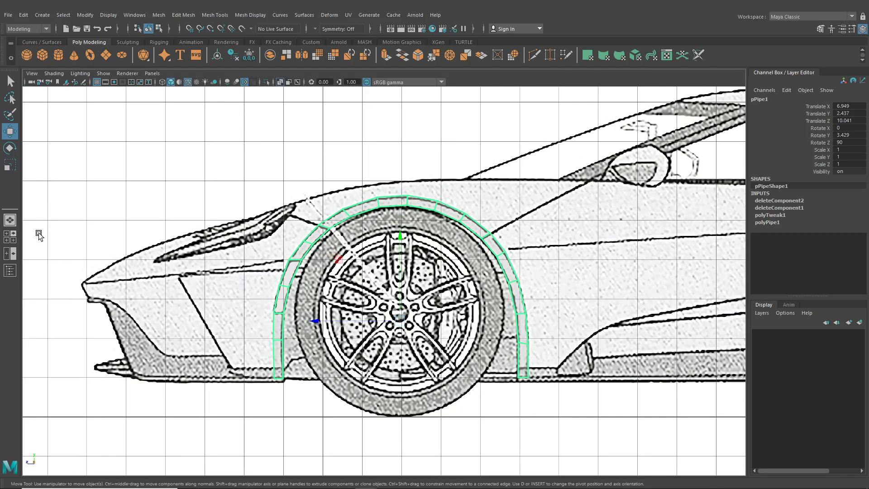
pyautogui.press('space')
pyautogui.keyDown('alt'); pyautogui.moveTo(174, 392); pyautogui.dragTo(180, 314, button='middle'); pyautogui.keyUp('alt')
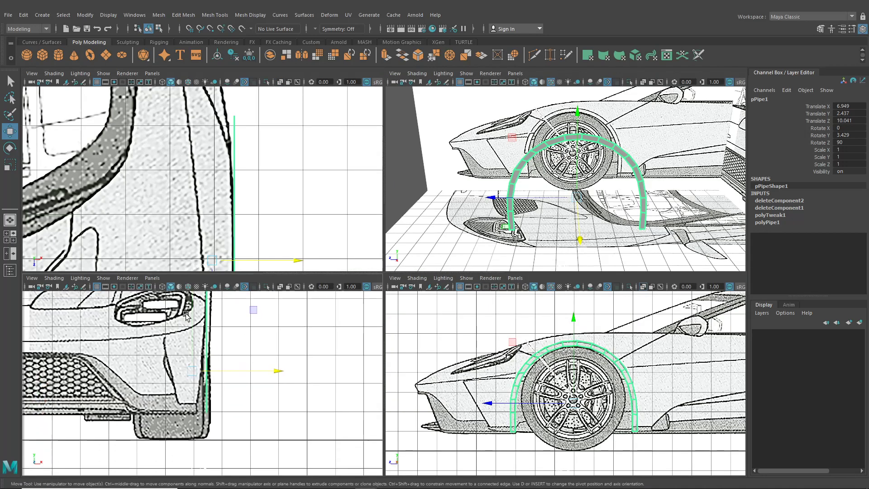
pyautogui.scroll(4, 468, 388)
pyautogui.moveTo(457, 358); pyautogui.dragTo(407, 239, button='right')
pyautogui.moveTo(425, 434); pyautogui.dragTo(469, 461)
pyautogui.scroll(3, 202, 402)
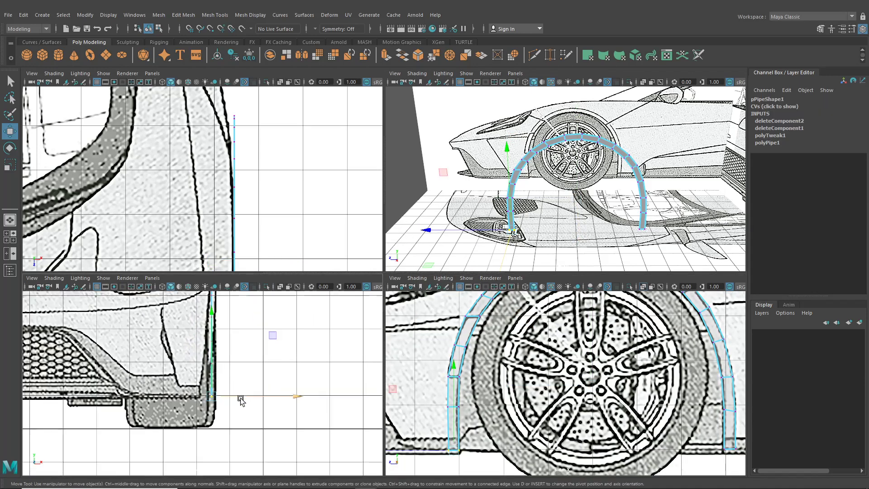
pyautogui.moveTo(285, 405); pyautogui.dragTo(268, 404)
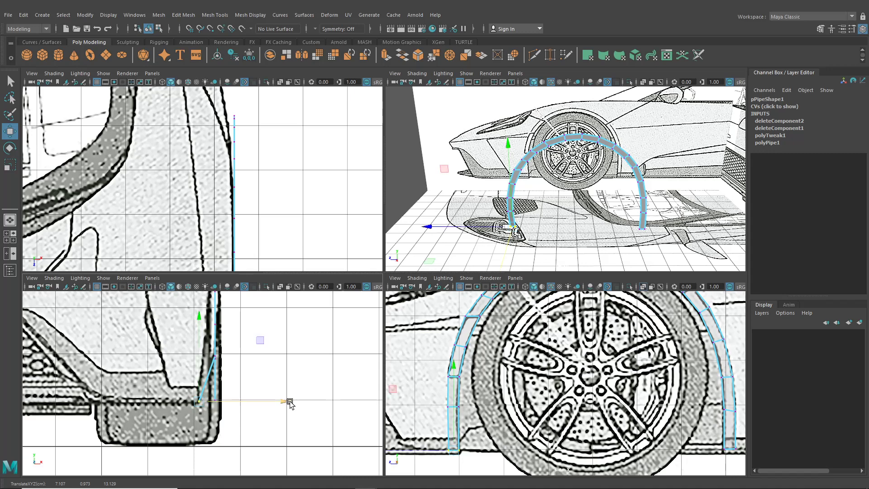
# Move the next two vertex pairs up the arch's front leg inward along the body contour in the front blueprint
pyautogui.moveTo(439, 397); pyautogui.dragTo(467, 415)
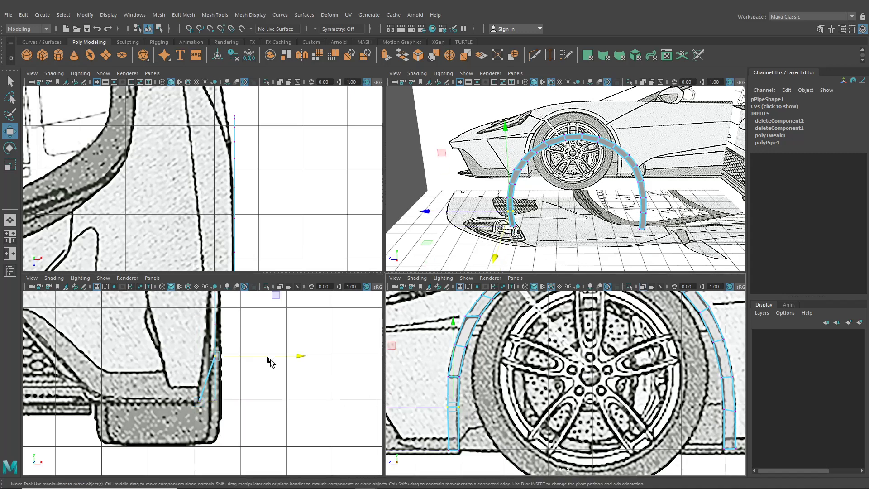
pyautogui.moveTo(270, 362); pyautogui.dragTo(257, 358)
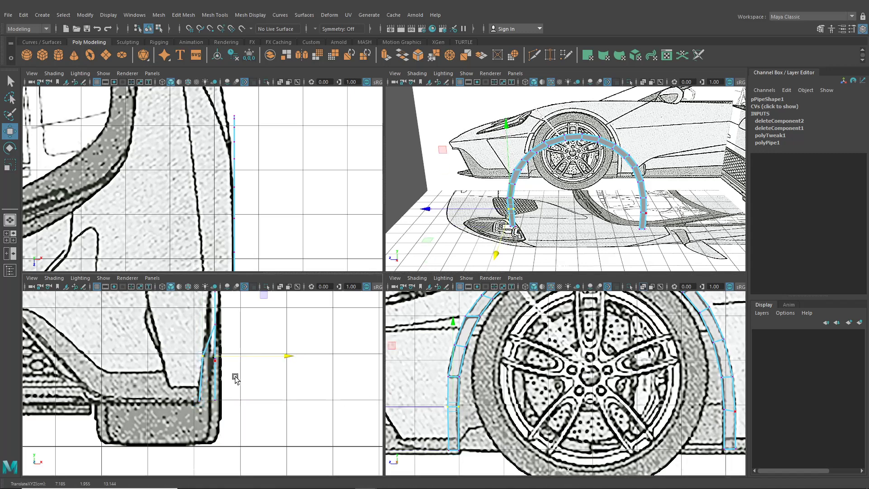
pyautogui.moveTo(477, 389); pyautogui.dragTo(438, 363)
pyautogui.keyDown('alt'); pyautogui.moveTo(277, 356); pyautogui.dragTo(285, 416, button='middle'); pyautogui.keyUp('alt')
pyautogui.moveTo(300, 384); pyautogui.dragTo(294, 384)
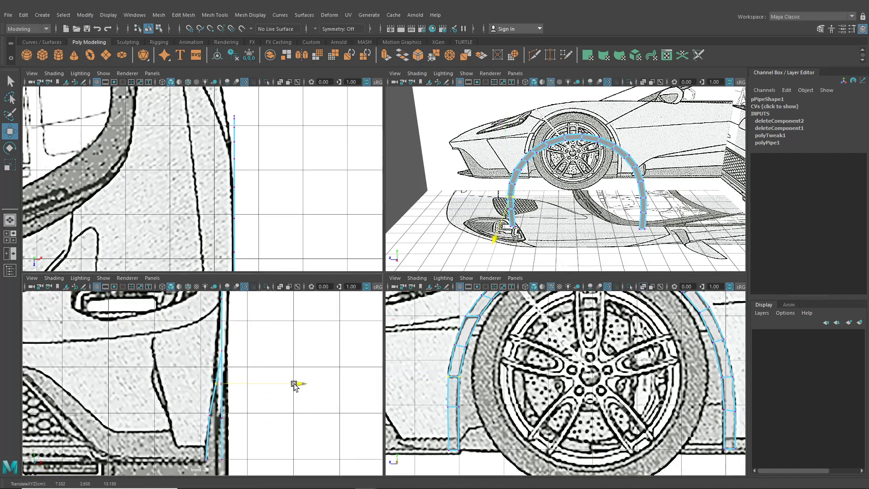
pyautogui.moveTo(199, 407); pyautogui.dragTo(227, 419)
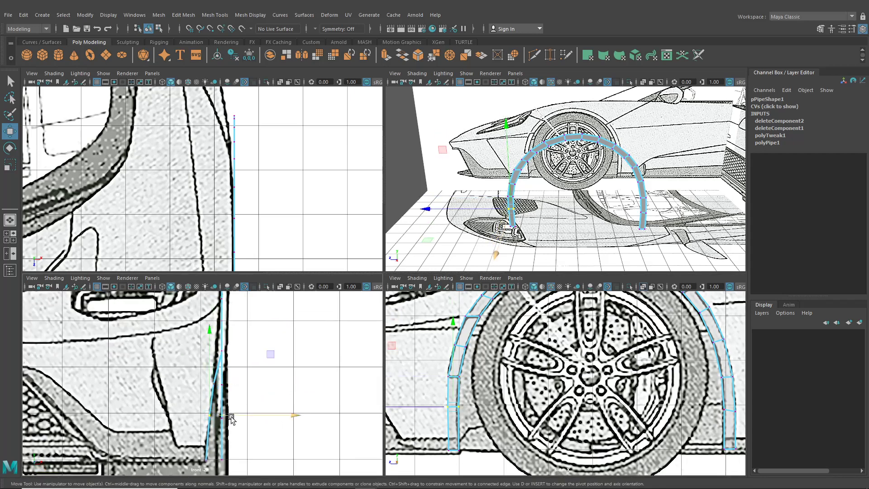
# Move the two vertex pairs above them on the arch's front side slightly inward to continue the front blueprint's body contour
pyautogui.moveTo(475, 394); pyautogui.dragTo(439, 363)
pyautogui.keyDown('alt'); pyautogui.moveTo(277, 373); pyautogui.dragTo(281, 418, button='middle'); pyautogui.keyUp('alt')
pyautogui.moveTo(448, 342); pyautogui.dragTo(469, 358)
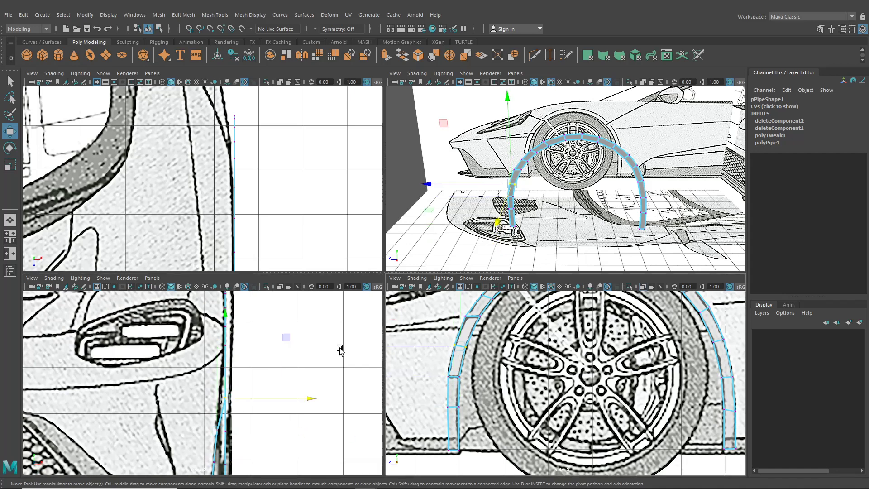
pyautogui.moveTo(298, 403); pyautogui.dragTo(295, 401)
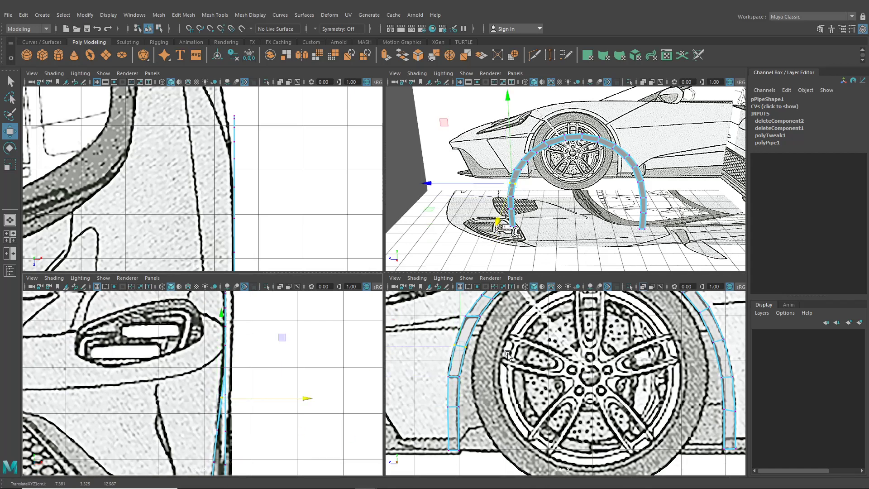
pyautogui.keyDown('alt'); pyautogui.moveTo(493, 335); pyautogui.dragTo(502, 381, button='middle'); pyautogui.keyUp('alt')
pyautogui.moveTo(465, 360); pyautogui.dragTo(496, 373)
pyautogui.keyDown('alt'); pyautogui.moveTo(282, 356); pyautogui.dragTo(283, 382, button='middle'); pyautogui.keyUp('alt')
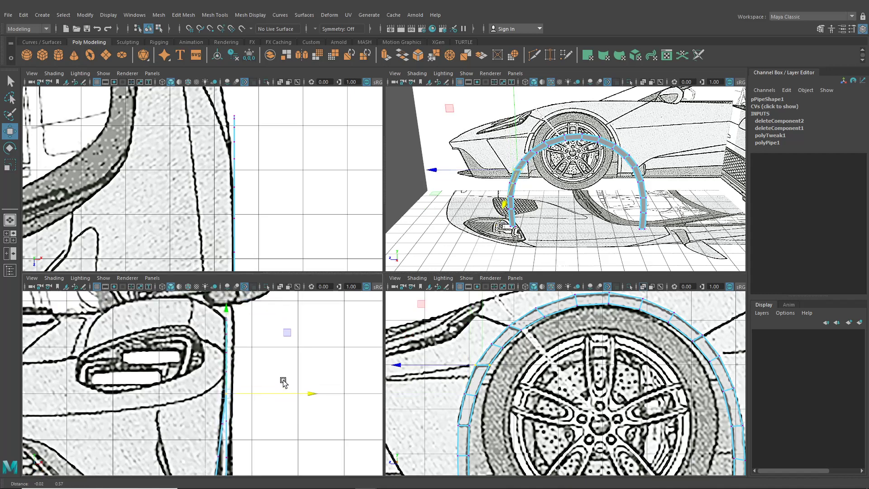
pyautogui.moveTo(313, 399); pyautogui.dragTo(311, 395)
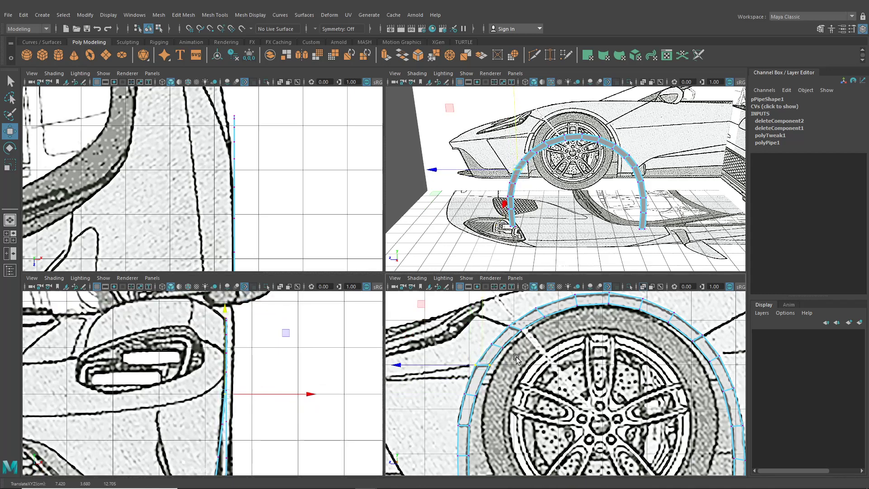
pyautogui.moveTo(516, 356); pyautogui.dragTo(487, 338)
pyautogui.moveTo(307, 376); pyautogui.dragTo(312, 396)
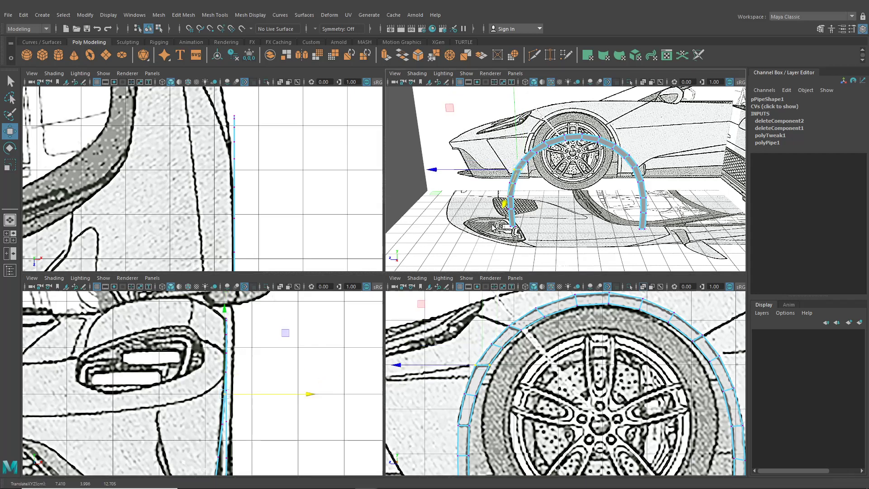
# Maximize the perspective view and hide its image planes so the arch can be seen alone
pyautogui.press('space')
pyautogui.keyDown('alt'); pyautogui.moveTo(498, 235); pyautogui.dragTo(543, 247); pyautogui.keyUp('alt')
pyautogui.click(103, 73)
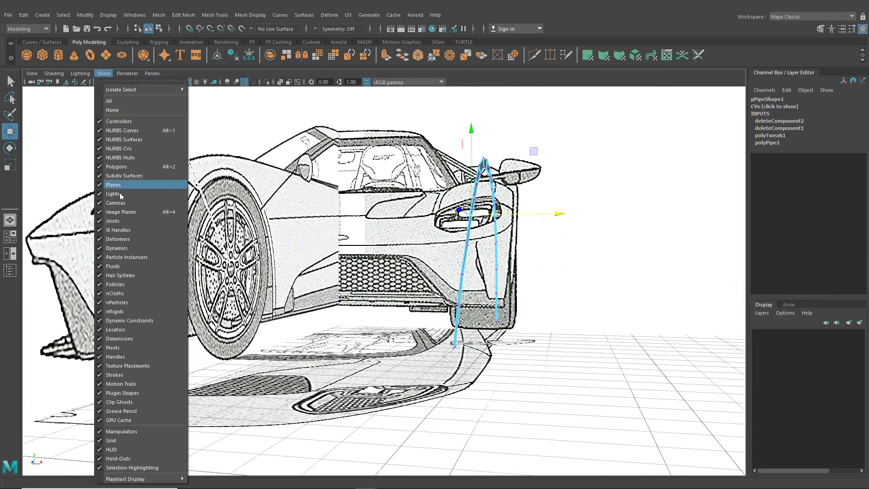
pyautogui.click(123, 211)
# Adjust the front leg's vertex pairs sideways in the perspective view to even out the leg's inward slope
pyautogui.keyDown('alt'); pyautogui.moveTo(344, 281); pyautogui.dragTo(406, 253); pyautogui.keyUp('alt')
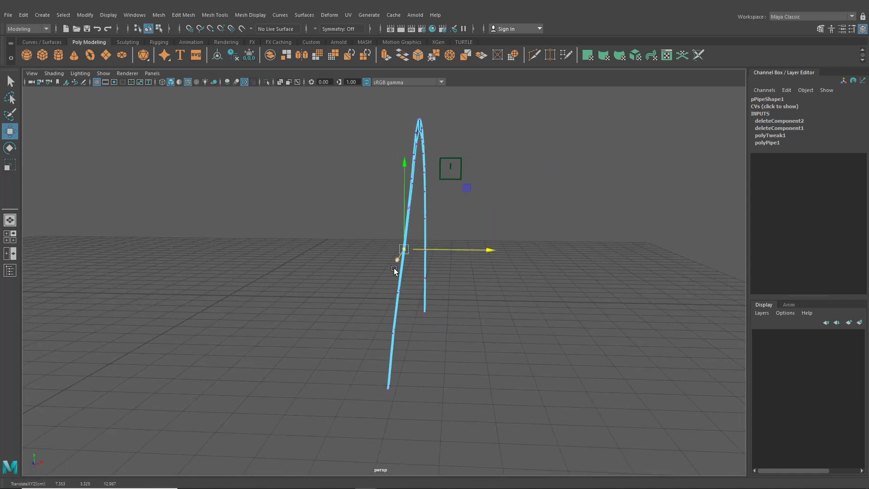
pyautogui.click(399, 291)
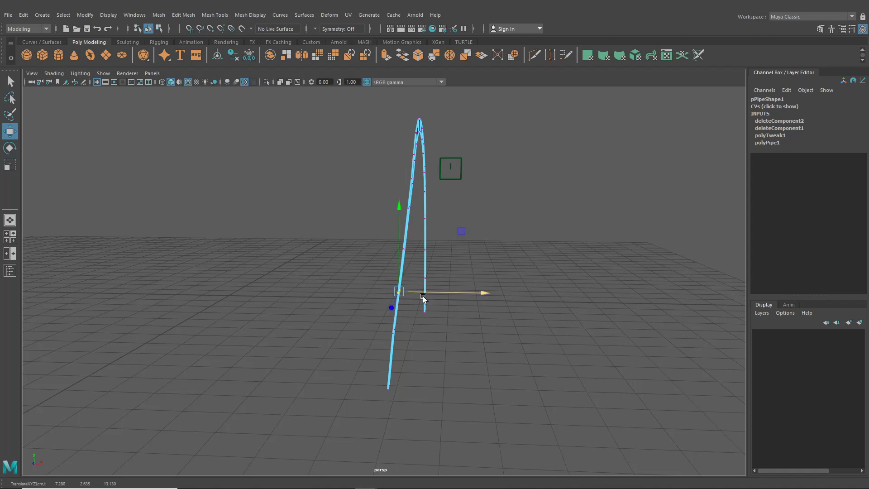
pyautogui.moveTo(383, 319); pyautogui.dragTo(448, 308)
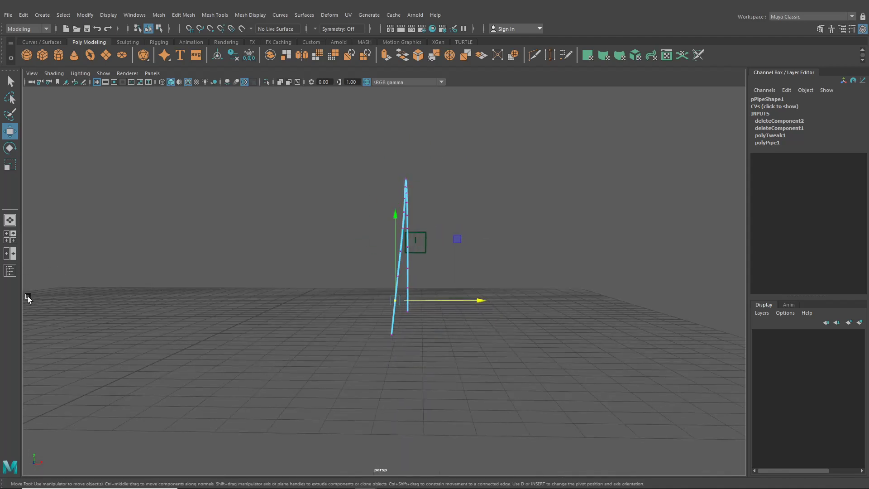
pyautogui.click(15, 243)
pyautogui.scroll(5, 298, 397)
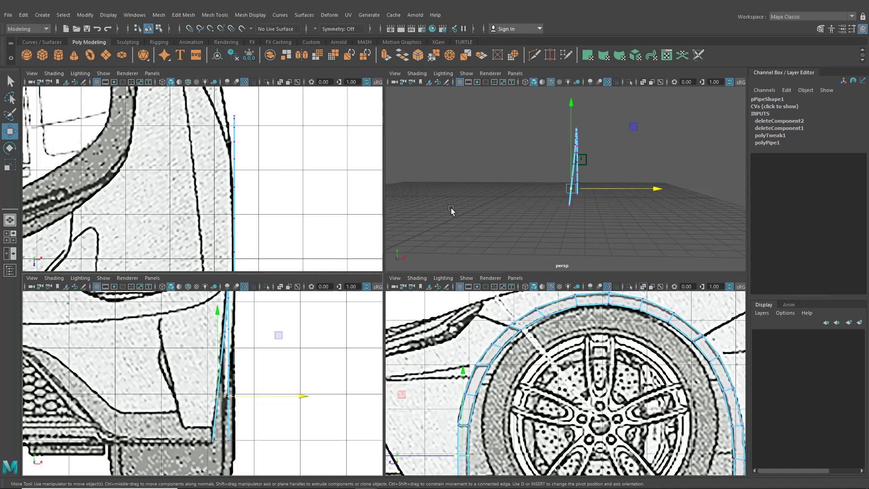
# Create a polygon cylinder at the origin and return to the four-view layout
pyautogui.press('space')
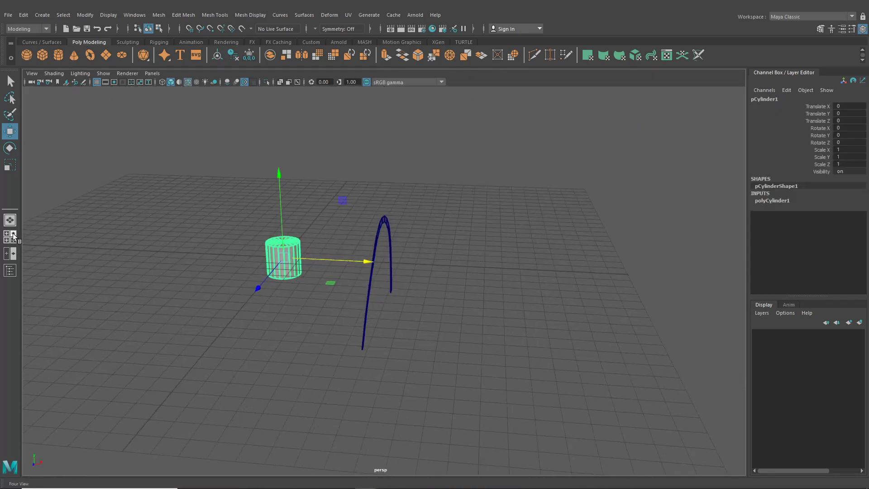
pyautogui.click(14, 236)
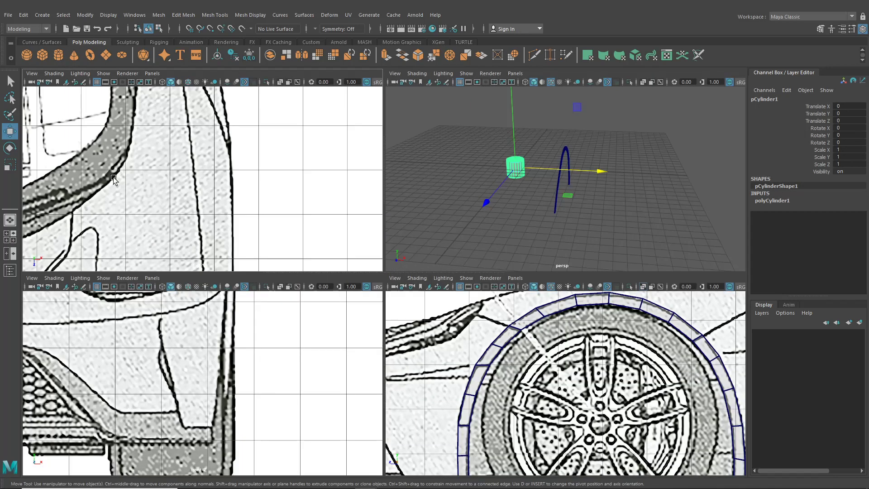
# Try rotating the cylinder at the origin by 90 degrees about Z
pyautogui.click(13, 138)
pyautogui.press('e')
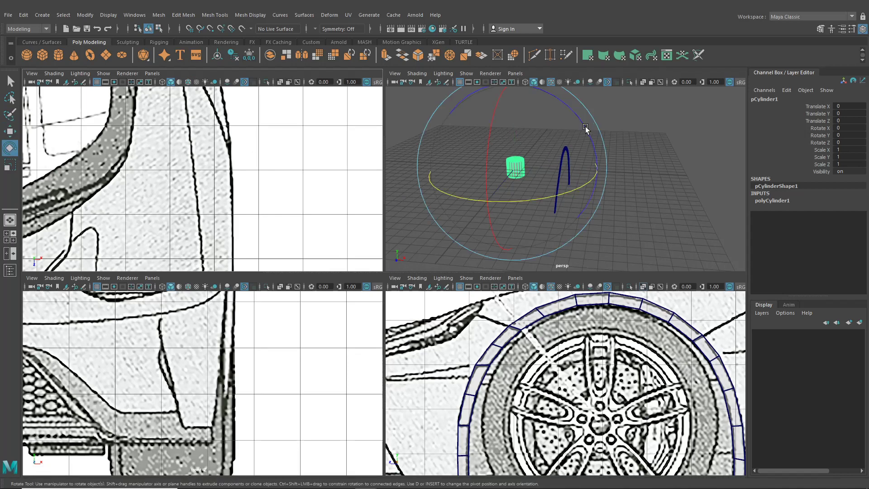
pyautogui.moveTo(576, 115); pyautogui.dragTo(589, 142)
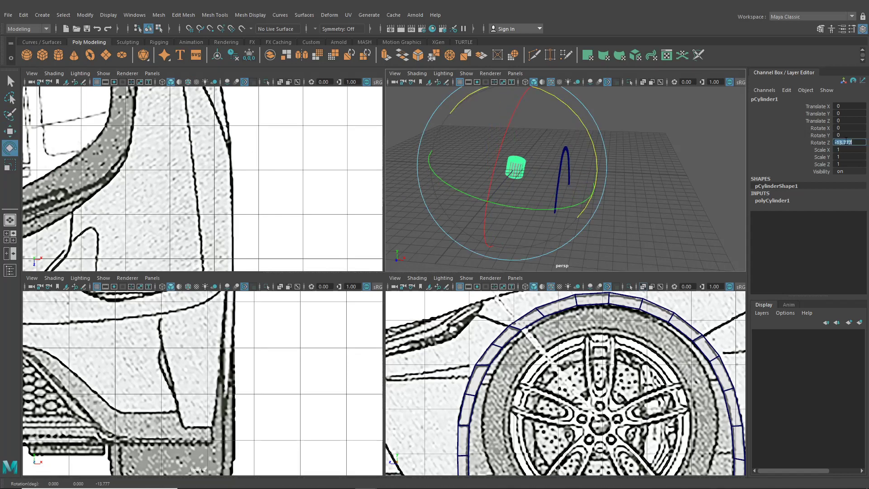
pyautogui.press('Return')
pyautogui.press('w')
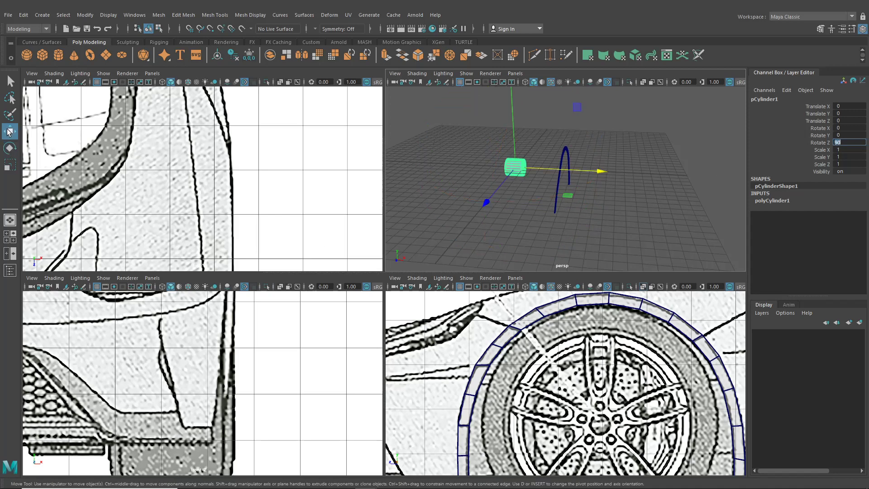
# Move the upright cylinder onto the centre of the front wheel in the side blueprint
pyautogui.scroll(-5, 503, 393)
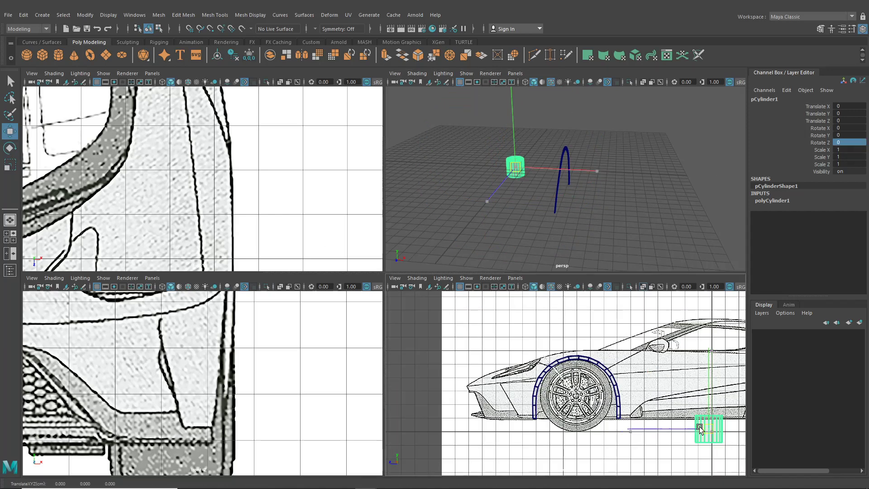
pyautogui.moveTo(721, 435); pyautogui.dragTo(588, 402)
pyautogui.scroll(-1, 539, 389)
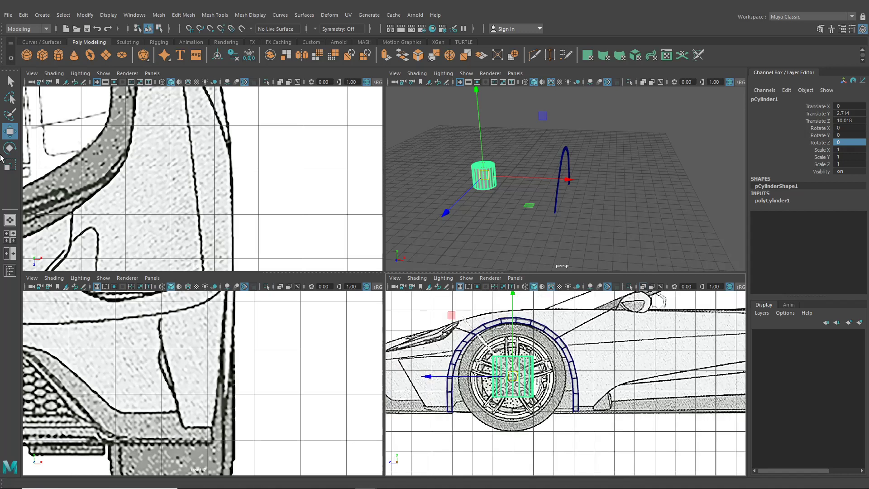
# Set the cylinder's Z rotation to 90 so its round face lines up with the front wheel in the side view
pyautogui.click(8, 150)
pyautogui.scroll(3, 496, 334)
pyautogui.moveTo(493, 317); pyautogui.dragTo(511, 343)
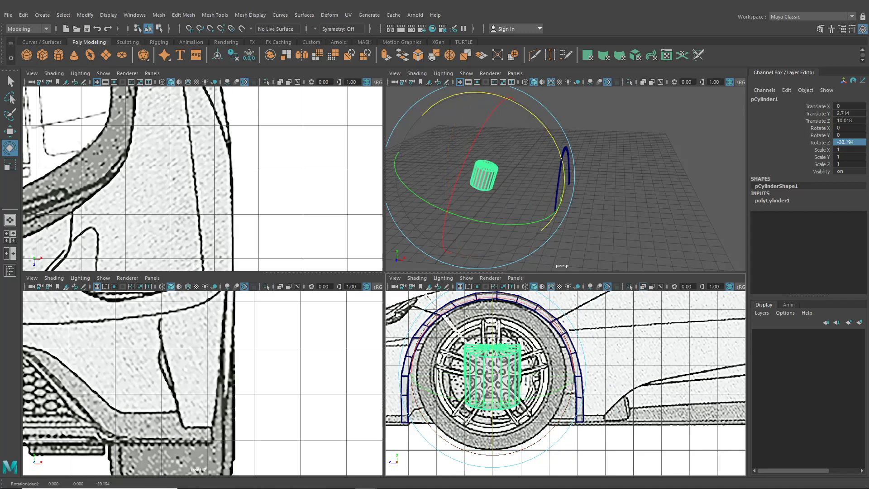
pyautogui.press('Return')
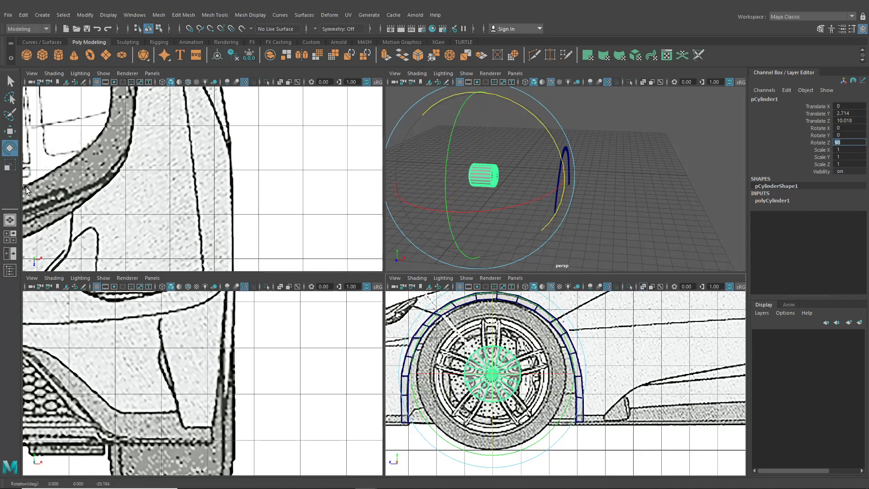
# Scale the cylinder uniformly to about 2.67 to match the front tyre and lower it slightly to centre it in the side view
pyautogui.click(10, 164)
pyautogui.moveTo(492, 374); pyautogui.dragTo(572, 424)
pyautogui.press('w')
pyautogui.scroll(1, 490, 367)
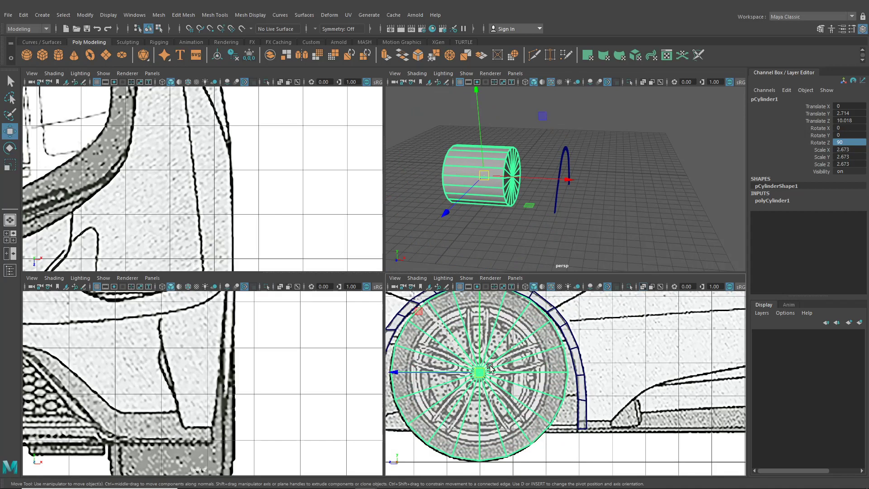
pyautogui.moveTo(490, 367); pyautogui.dragTo(482, 380)
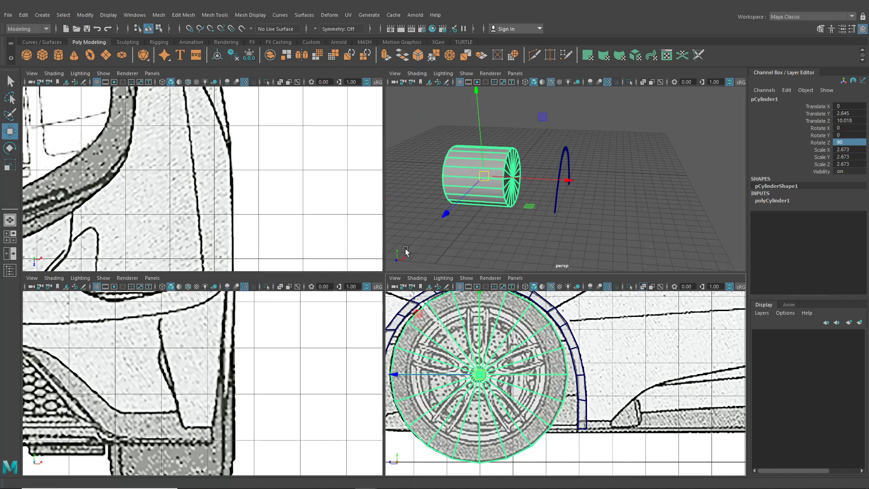
# Place the cylinder over the tyre in the front blueprint and move the vertices of one end to fit the tyre's width
pyautogui.press('space')
pyautogui.moveTo(289, 285); pyautogui.dragTo(474, 312)
pyautogui.moveTo(417, 261); pyautogui.dragTo(367, 224, button='right')
pyautogui.moveTo(432, 287); pyautogui.dragTo(495, 295, button='middle')
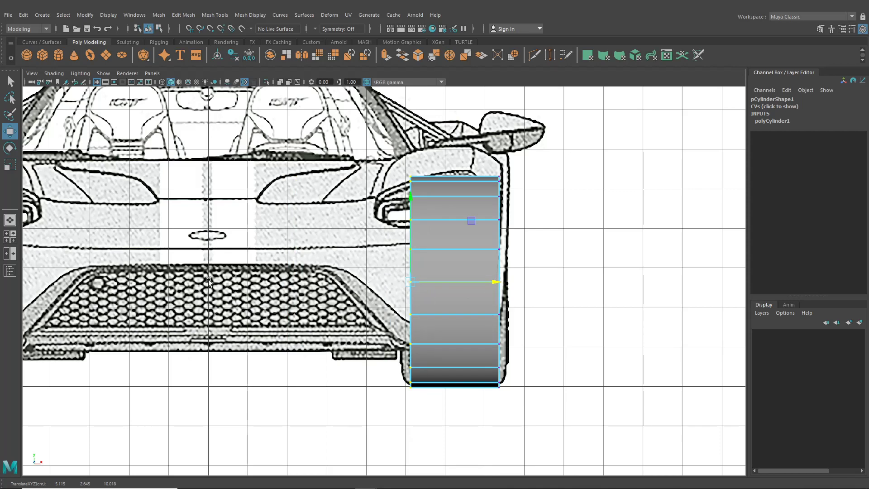
# Bevel the edge loops around both ends of the tyre cylinder with fraction 0.2 and 4 segments
pyautogui.click(10, 221)
pyautogui.keyDown('alt'); pyautogui.moveTo(347, 289); pyautogui.dragTo(318, 306); pyautogui.keyUp('alt')
pyautogui.scroll(5, 362, 267)
pyautogui.moveTo(372, 230); pyautogui.dragTo(369, 209, button='right')
pyautogui.doubleClick(389, 180)
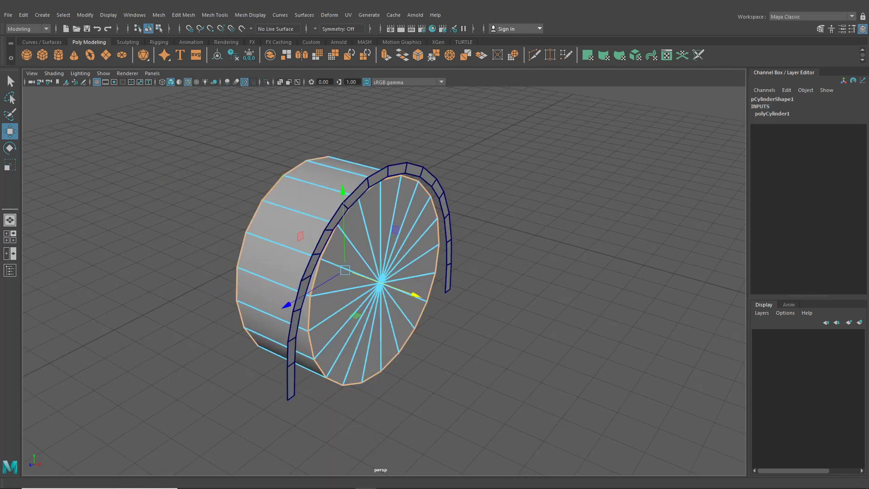
pyautogui.click(183, 15)
pyautogui.click(190, 47)
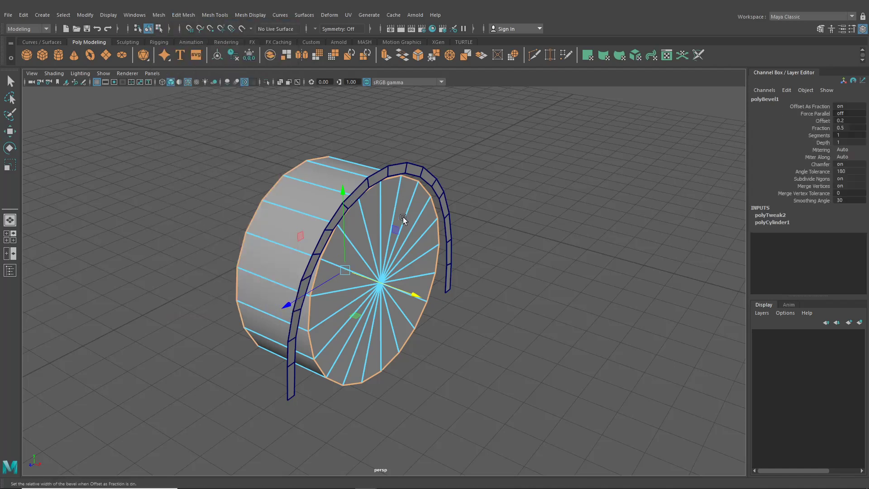
pyautogui.keyDown('alt'); pyautogui.moveTo(383, 252); pyautogui.dragTo(420, 259); pyautogui.keyUp('alt')
pyautogui.moveTo(492, 324); pyautogui.dragTo(506, 331)
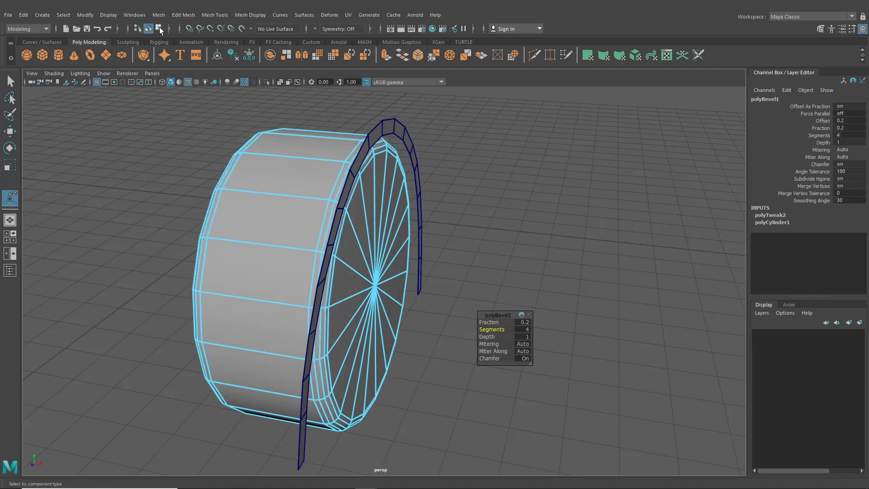
pyautogui.click(186, 122)
# Examine the bevelled tyre against the front blueprint and the wheel arch, in the front and perspective views
pyautogui.keyDown('alt'); pyautogui.moveTo(277, 218); pyautogui.dragTo(318, 203); pyautogui.keyUp('alt')
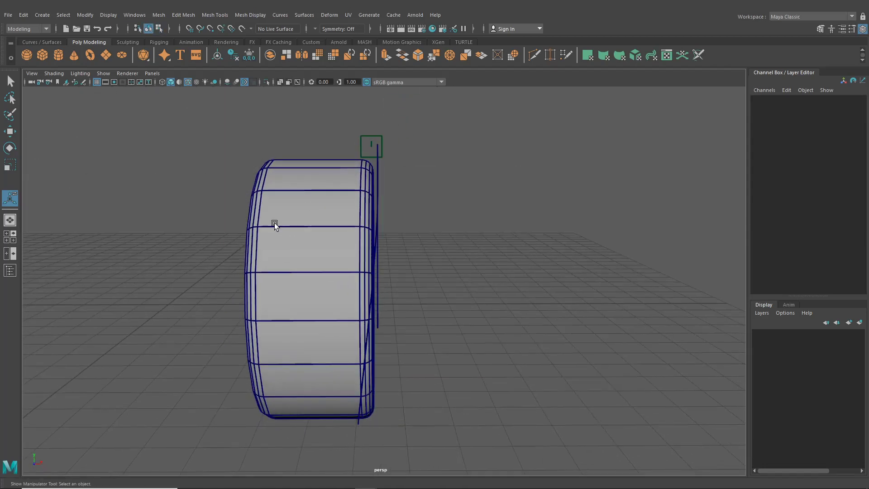
pyautogui.click(275, 225)
pyautogui.press('space')
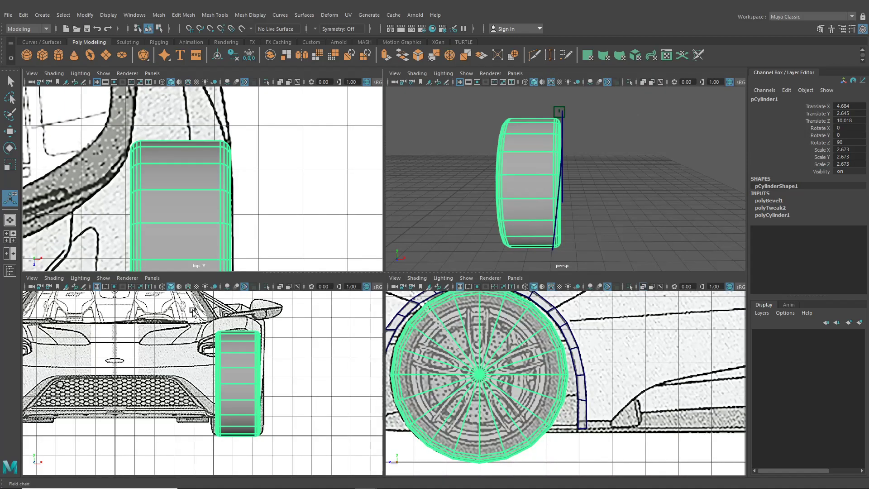
pyautogui.press('space')
pyautogui.keyDown('alt'); pyautogui.moveTo(333, 376); pyautogui.dragTo(291, 303, button='middle'); pyautogui.keyUp('alt')
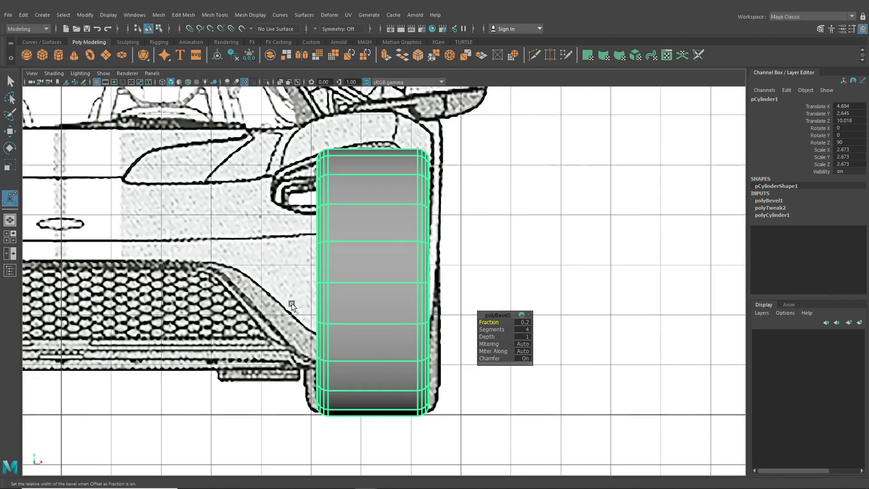
pyautogui.click(188, 84)
pyautogui.click(9, 221)
pyautogui.keyDown('alt'); pyautogui.moveTo(296, 313); pyautogui.dragTo(380, 329); pyautogui.keyUp('alt')
pyautogui.keyDown('alt'); pyautogui.moveTo(395, 309); pyautogui.dragTo(317, 264, button='middle'); pyautogui.keyUp('alt')
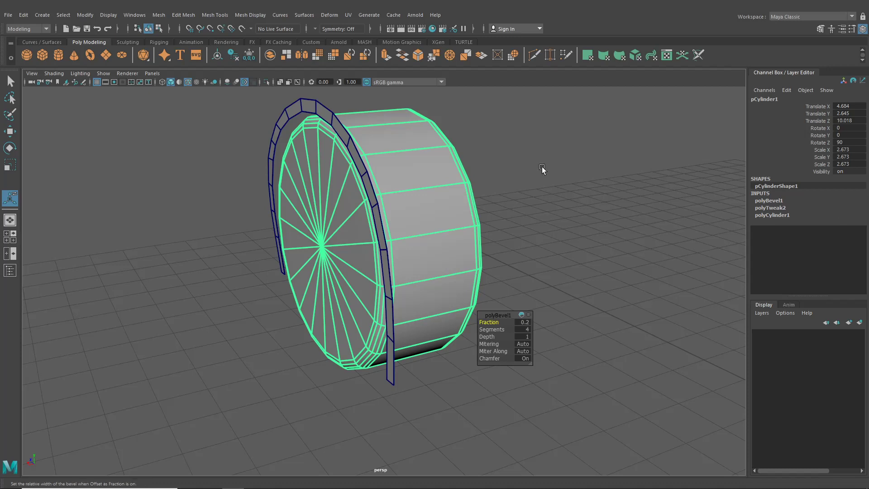
# Switch the wheel arch to vertex editing and move the lowest vertices of its rear leg inward in the perspective view
pyautogui.click(363, 169)
pyautogui.moveTo(361, 167); pyautogui.dragTo(329, 165, button='right')
pyautogui.keyDown('alt'); pyautogui.moveTo(416, 277); pyautogui.dragTo(343, 361); pyautogui.keyUp('alt')
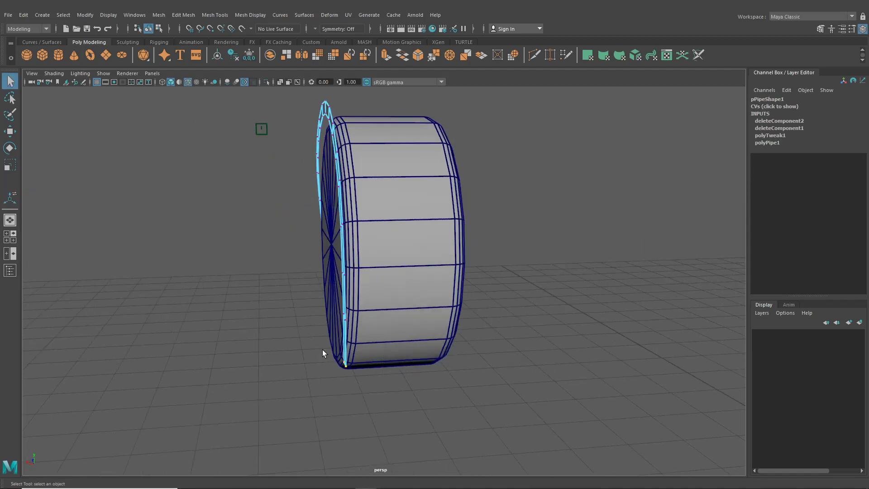
pyautogui.press('w')
pyautogui.keyDown('alt'); pyautogui.moveTo(319, 333); pyautogui.dragTo(303, 372); pyautogui.keyUp('alt')
pyautogui.moveTo(351, 295); pyautogui.dragTo(316, 324)
pyautogui.moveTo(332, 266); pyautogui.dragTo(347, 286)
# Move the next vertex pairs up the arch's rear leg inward to continue its slope
pyautogui.keyDown('alt'); pyautogui.moveTo(348, 286); pyautogui.dragTo(348, 292); pyautogui.keyUp('alt')
pyautogui.moveTo(317, 280); pyautogui.dragTo(336, 294)
pyautogui.moveTo(339, 241); pyautogui.dragTo(351, 256)
pyautogui.moveTo(295, 250); pyautogui.dragTo(280, 224)
pyautogui.moveTo(283, 225)
pyautogui.keyDown('alt'); pyautogui.mouseDown()
pyautogui.moveTo(296, 244)
pyautogui.moveTo(340, 239)
pyautogui.moveTo(290, 235)
pyautogui.mouseUp(); pyautogui.keyUp('alt')
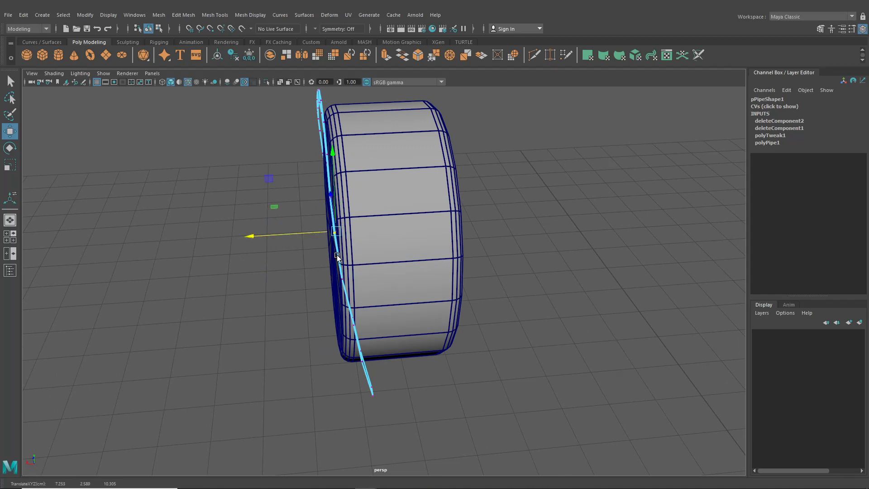
# Fine-tune the middle vertex pairs of the arch's rear leg sideways to smooth the bend beside the tyre
pyautogui.moveTo(346, 289); pyautogui.dragTo(336, 270)
pyautogui.moveTo(313, 277); pyautogui.dragTo(313, 276)
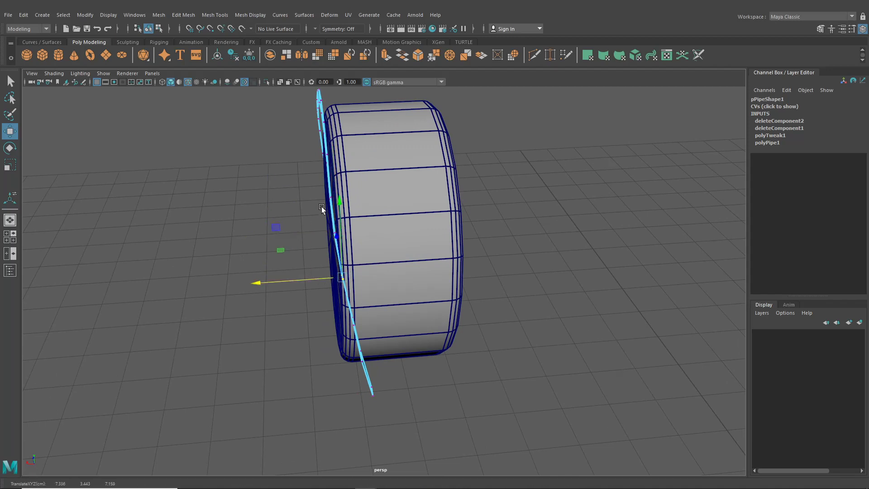
pyautogui.moveTo(323, 194); pyautogui.dragTo(335, 205)
pyautogui.keyDown('alt'); pyautogui.moveTo(329, 206); pyautogui.dragTo(314, 302); pyautogui.keyUp('alt')
pyautogui.keyDown('alt'); pyautogui.moveTo(316, 318); pyautogui.dragTo(313, 295); pyautogui.keyUp('alt')
pyautogui.moveTo(328, 262); pyautogui.dragTo(314, 274)
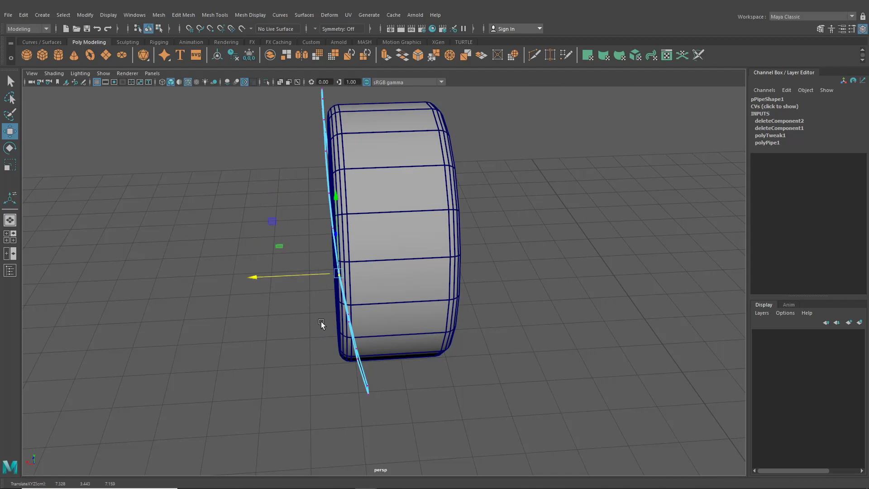
pyautogui.keyDown('alt'); pyautogui.moveTo(321, 324); pyautogui.dragTo(333, 305); pyautogui.keyUp('alt')
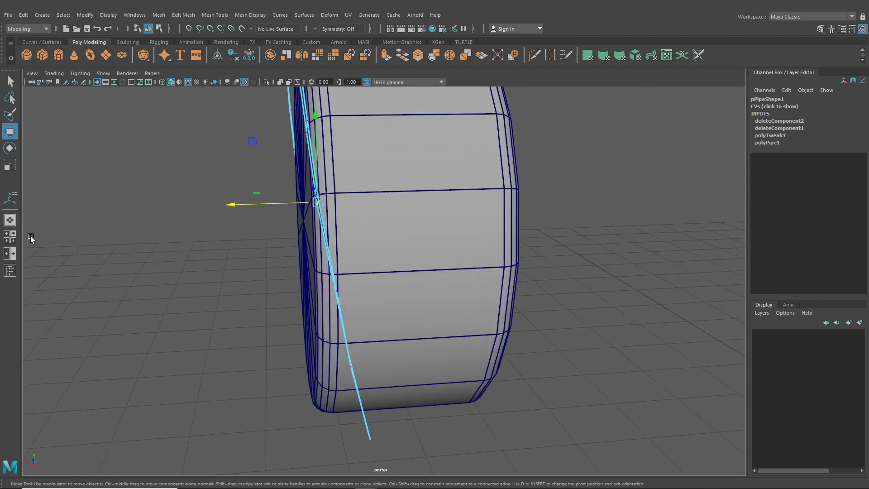
# Turn on X-Ray shading in the top view and compare the arch's curve with the top blueprint from end to end
pyautogui.click(10, 236)
pyautogui.press('space')
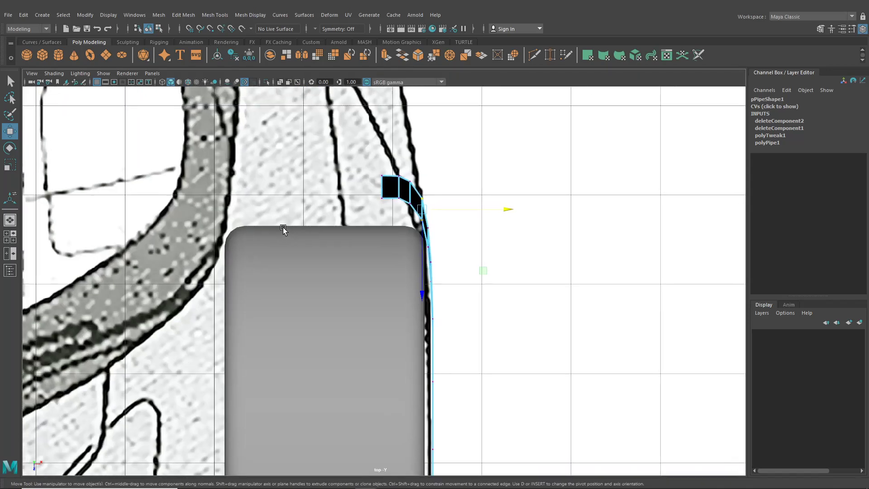
pyautogui.click(54, 72)
pyautogui.click(69, 164)
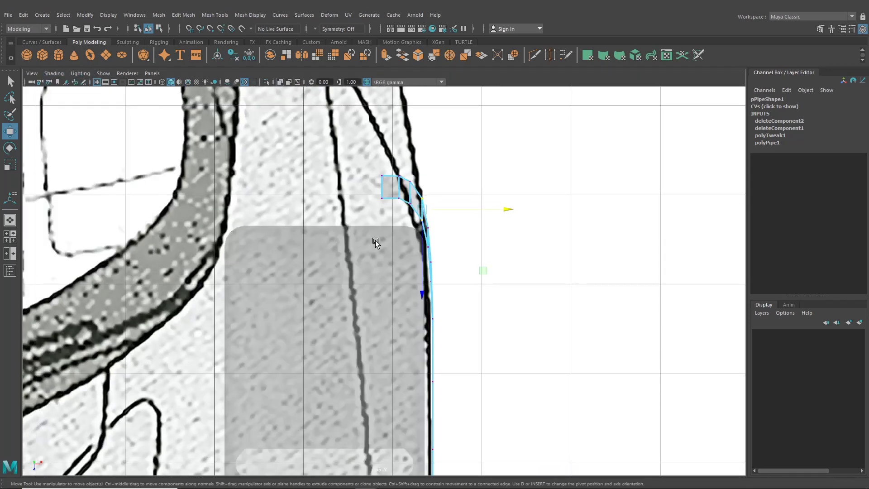
pyautogui.keyDown('alt'); pyautogui.moveTo(433, 420); pyautogui.dragTo(409, 123, button='middle'); pyautogui.keyUp('alt')
pyautogui.keyDown('alt'); pyautogui.moveTo(364, 288); pyautogui.dragTo(355, 243, button='middle'); pyautogui.keyUp('alt')
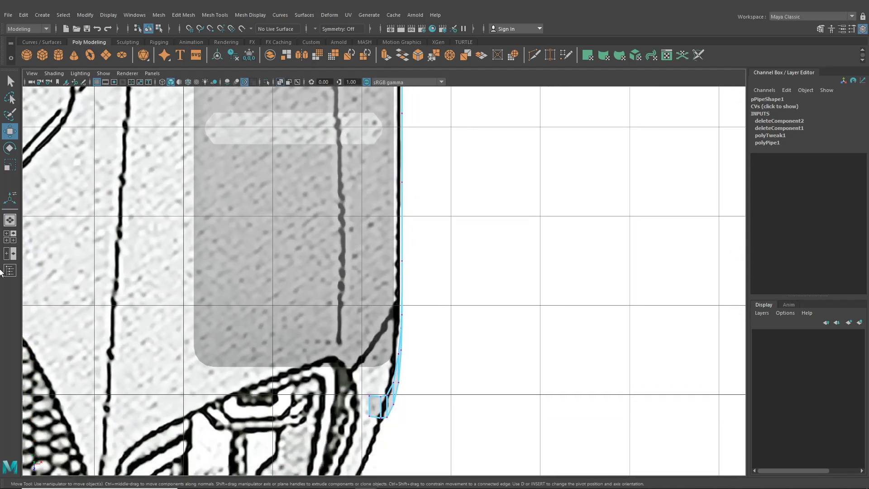
# Move the whole wheel arch slightly inward in the front view, to Translate X 6.94
pyautogui.press('space')
pyautogui.press('space')
pyautogui.keyDown('alt'); pyautogui.moveTo(406, 235); pyautogui.dragTo(388, 286, button='middle'); pyautogui.keyUp('alt')
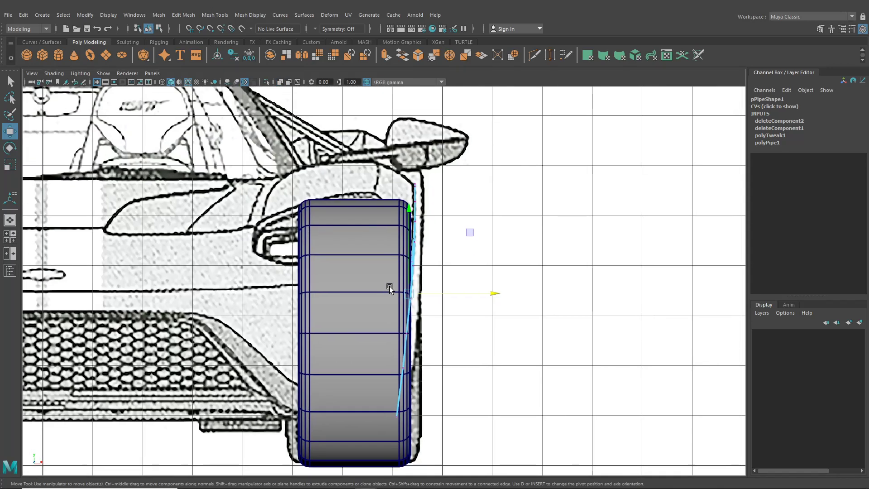
pyautogui.click(149, 28)
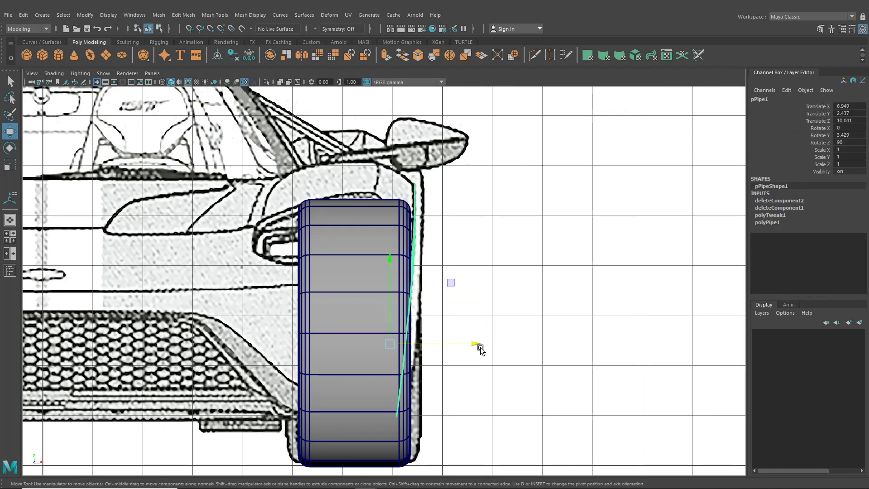
pyautogui.moveTo(479, 346); pyautogui.dragTo(477, 347)
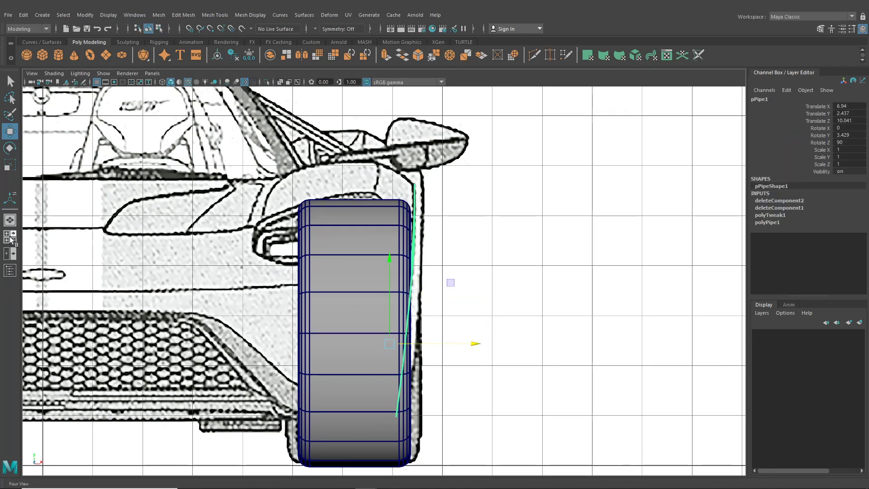
# Duplicate the front arch onto the rear wheel in the side view, at Translate Z -10.565, and set the copy's Scale Z to -1
pyautogui.press('space')
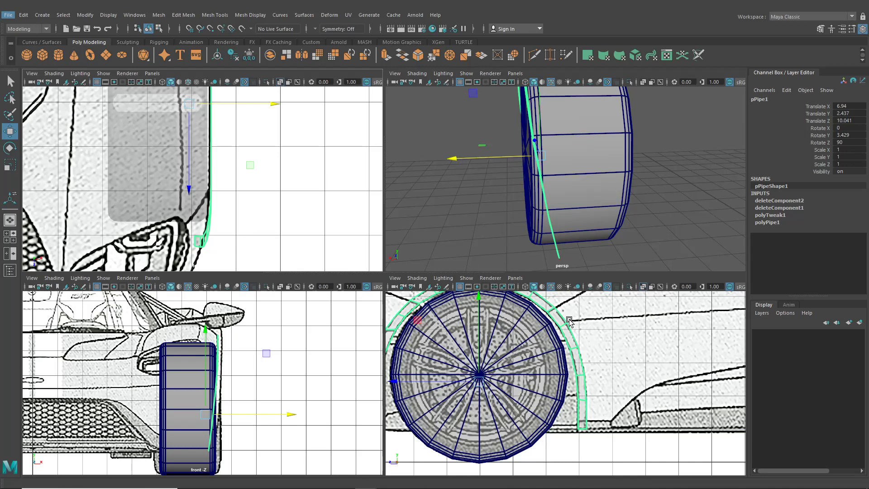
pyautogui.scroll(-5, 470, 315)
pyautogui.click(505, 334)
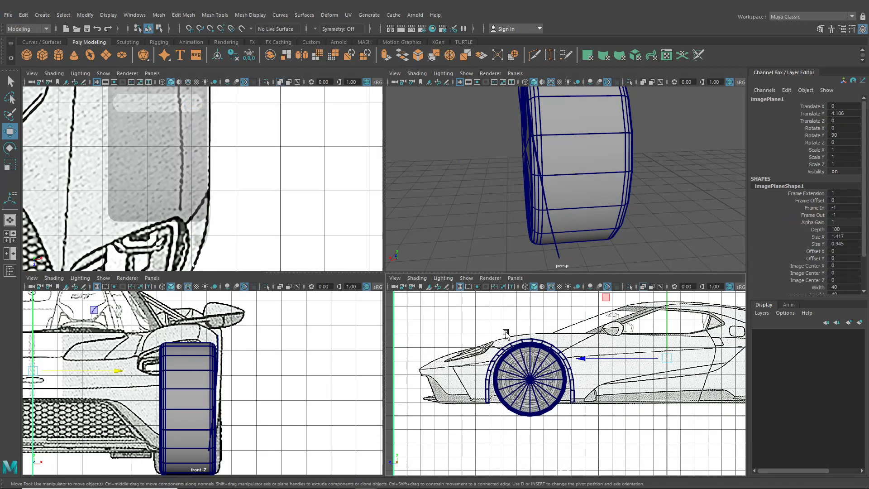
pyautogui.press('space')
pyautogui.click(372, 226)
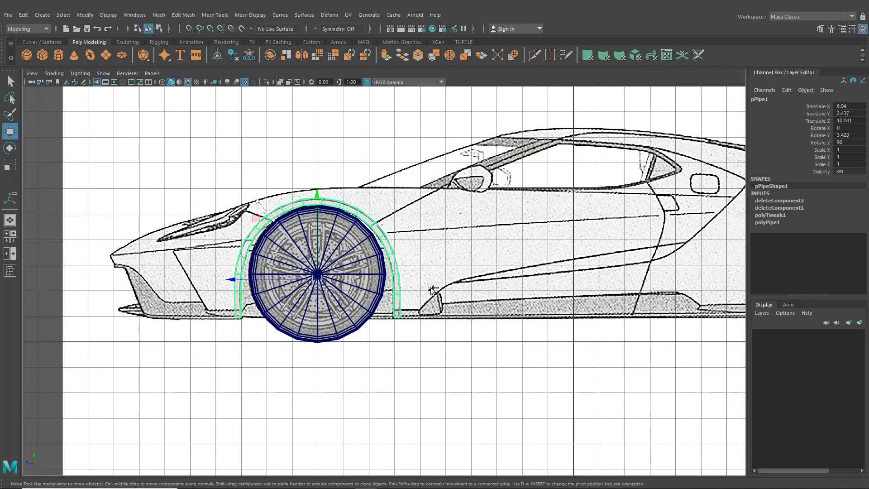
pyautogui.hotkey('ctrl', 'd')
pyautogui.moveTo(234, 279); pyautogui.dragTo(557, 281)
pyautogui.keyDown('alt'); pyautogui.moveTo(541, 282); pyautogui.dragTo(328, 289, button='middle'); pyautogui.keyUp('alt')
pyautogui.moveTo(328, 289); pyautogui.dragTo(555, 292)
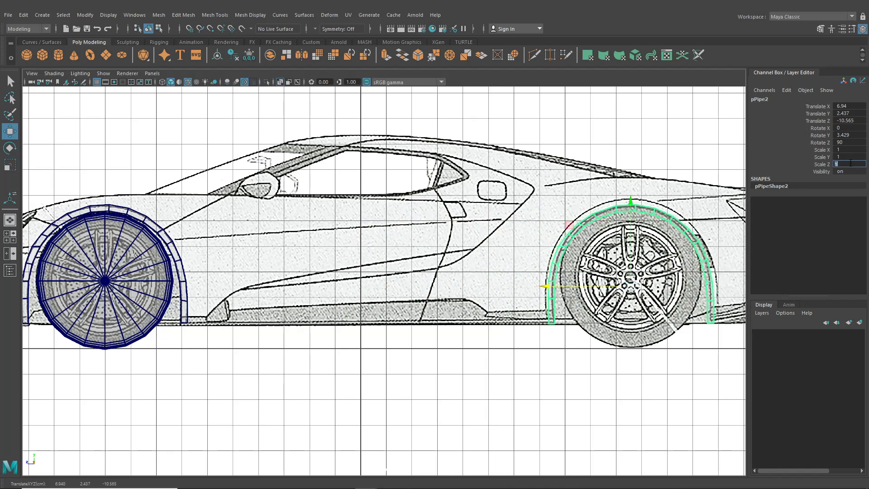
pyautogui.press('Return')
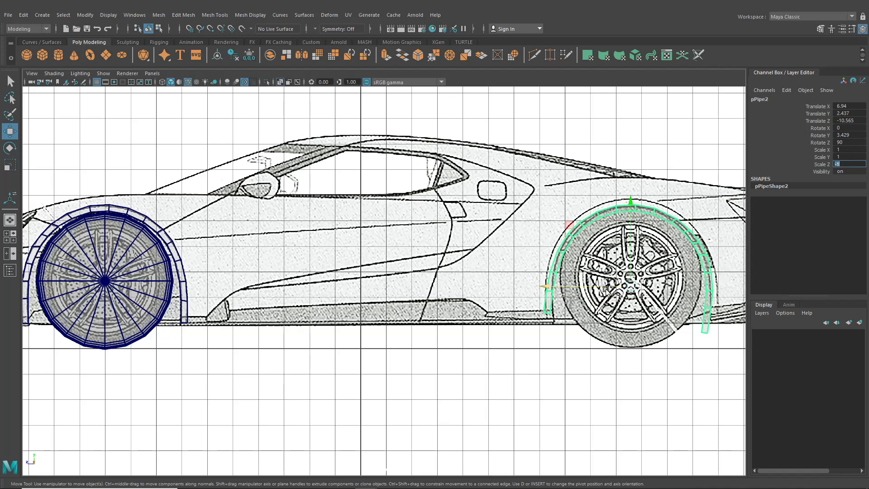
# Compare the front and rear wheel arches with the side blueprint
pyautogui.keyDown('alt'); pyautogui.moveTo(455, 286); pyautogui.dragTo(463, 287, button='middle'); pyautogui.keyUp('alt')
pyautogui.keyDown('alt'); pyautogui.moveTo(342, 290); pyautogui.dragTo(567, 302, button='middle'); pyautogui.keyUp('alt')
pyautogui.scroll(2, 414, 298)
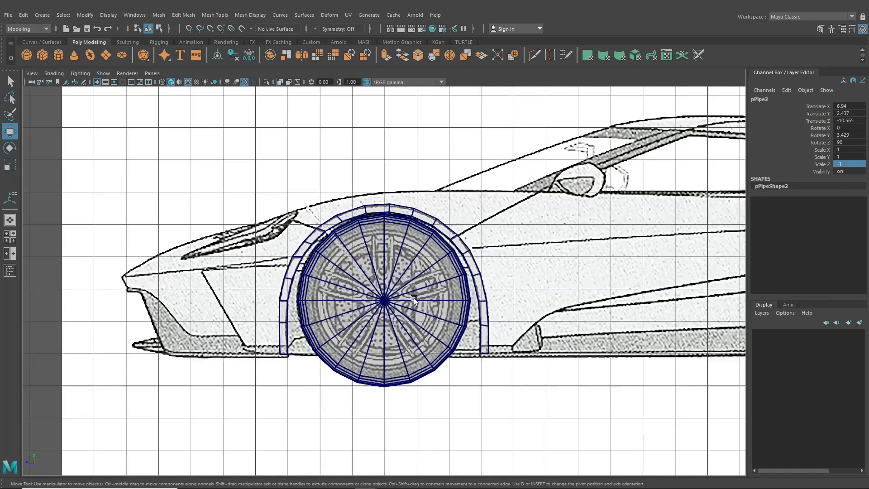
pyautogui.scroll(4, 413, 298)
pyautogui.keyDown('alt'); pyautogui.moveTo(584, 258); pyautogui.dragTo(213, 247, button='middle'); pyautogui.keyUp('alt')
pyautogui.keyDown('alt'); pyautogui.moveTo(458, 248); pyautogui.dragTo(56, 242, button='middle'); pyautogui.keyUp('alt')
pyautogui.keyDown('alt'); pyautogui.moveTo(497, 214); pyautogui.dragTo(446, 219, button='middle'); pyautogui.keyUp('alt')
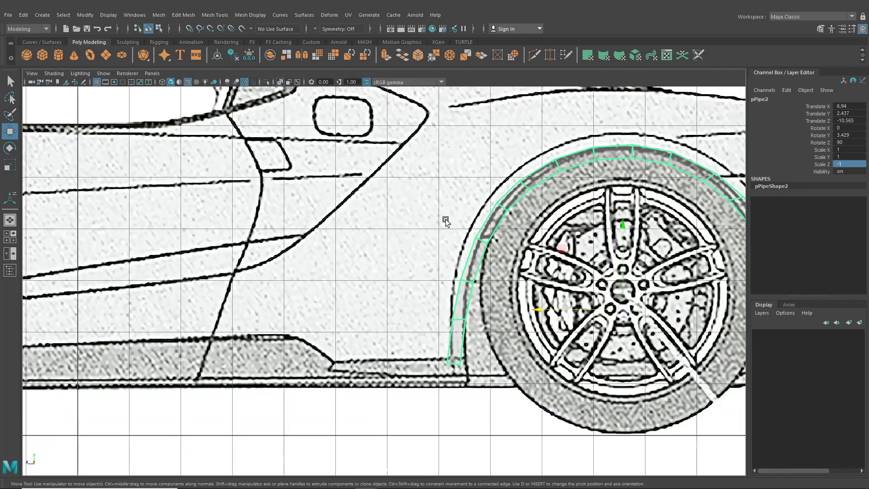
pyautogui.keyDown('alt'); pyautogui.moveTo(261, 221); pyautogui.dragTo(538, 243, button='middle'); pyautogui.keyUp('alt')
pyautogui.moveTo(287, 236)
pyautogui.keyDown('alt'); pyautogui.mouseDown(button='middle')
pyautogui.moveTo(474, 234)
pyautogui.moveTo(511, 184)
pyautogui.mouseUp(button='middle'); pyautogui.keyUp('alt')
# Extrude the four lower outer edges on the front side of the front arch forward by 1.044 in the side view
pyautogui.moveTo(313, 184); pyautogui.dragTo(307, 164, button='right')
pyautogui.click(287, 227)
pyautogui.keyDown('shift'); pyautogui.click(277, 265); pyautogui.keyUp('shift')
pyautogui.keyDown('shift'); pyautogui.click(272, 304); pyautogui.keyUp('shift')
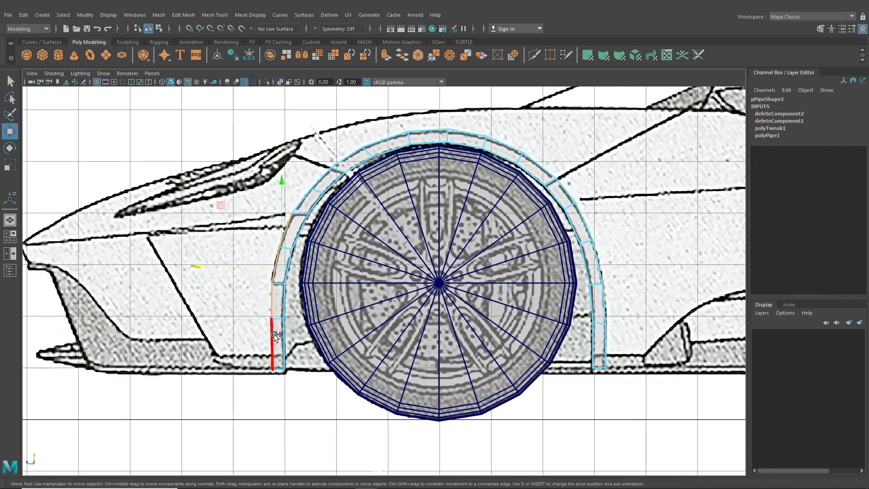
pyautogui.keyDown('shift'); pyautogui.click(272, 337); pyautogui.keyUp('shift')
pyautogui.hotkey('ctrl', 'e')
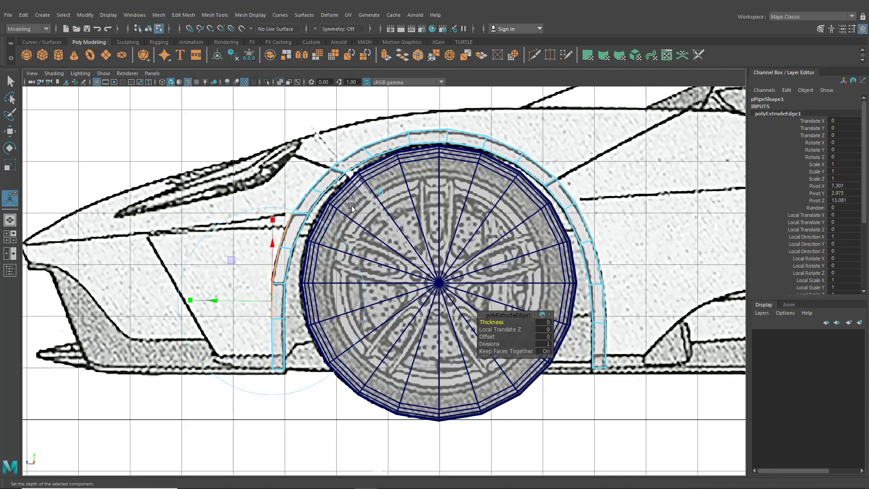
pyautogui.click(298, 330)
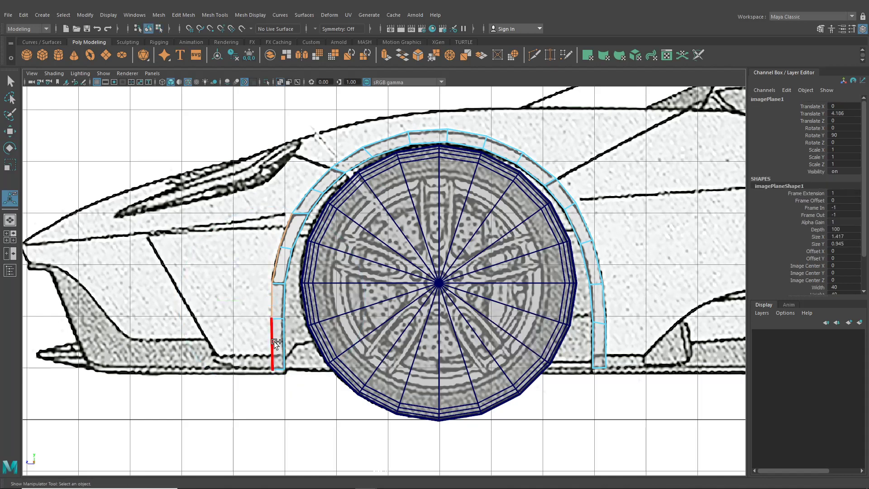
pyautogui.hotkey('ctrl', 'e')
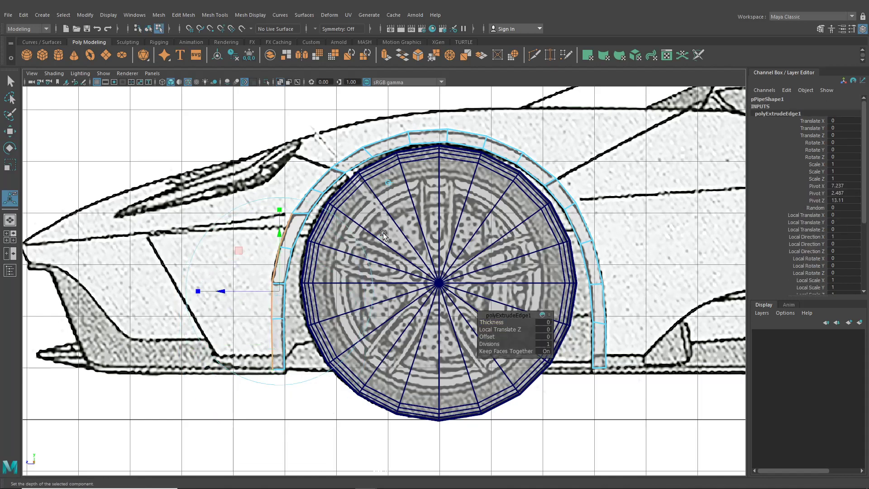
pyautogui.moveTo(252, 288); pyautogui.dragTo(198, 289)
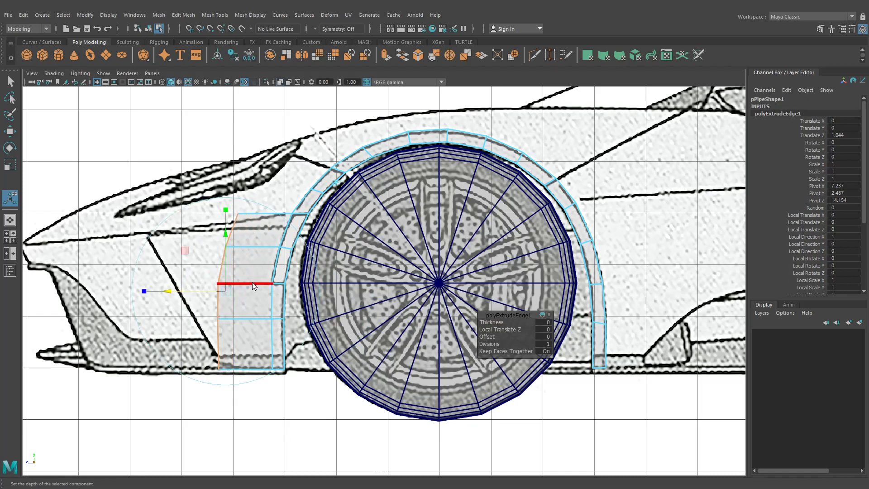
# Move the two upper front vertices of the extruded panel forward onto the blueprint's slanted bumper line
pyautogui.moveTo(252, 230); pyautogui.dragTo(222, 236, button='right')
pyautogui.keyDown('alt'); pyautogui.moveTo(221, 236); pyautogui.dragTo(285, 192, button='middle'); pyautogui.keyUp('alt')
pyautogui.click(10, 131)
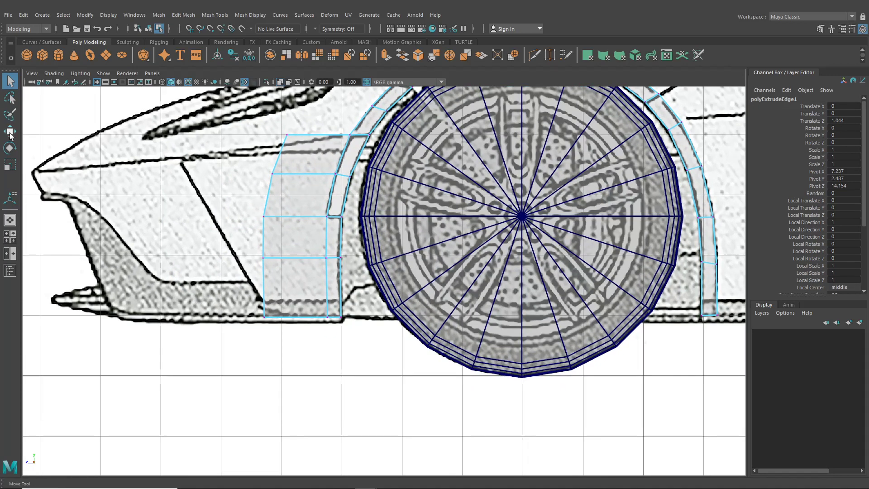
pyautogui.scroll(3, 213, 197)
pyautogui.moveTo(362, 202); pyautogui.dragTo(241, 212)
pyautogui.click(332, 228)
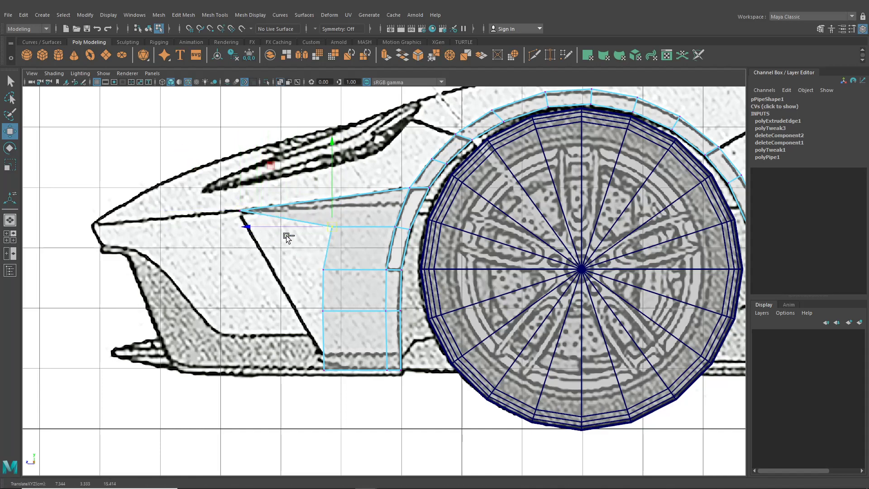
pyautogui.moveTo(302, 228); pyautogui.dragTo(218, 228)
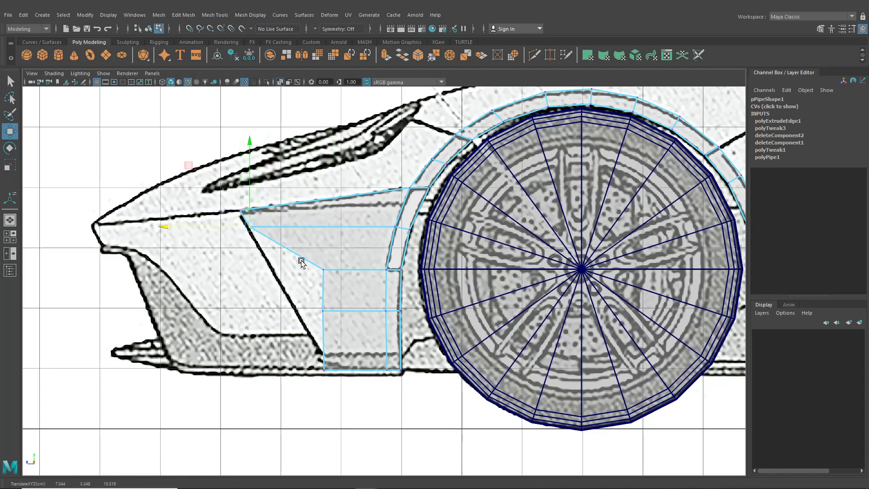
# Move the third and fourth front vertices of the extruded panel forward onto the slanted bumper line
pyautogui.click(324, 270)
pyautogui.moveTo(301, 270); pyautogui.dragTo(257, 270)
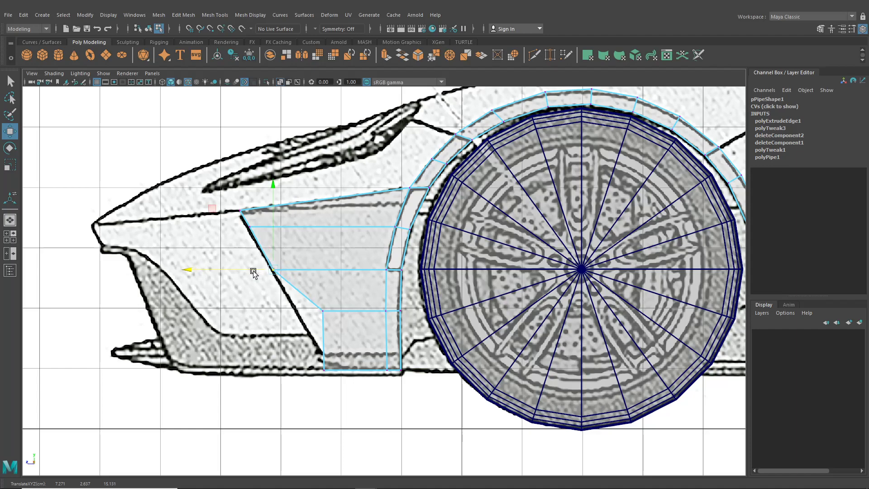
pyautogui.click(323, 311)
pyautogui.moveTo(315, 311); pyautogui.dragTo(277, 311)
pyautogui.keyDown('alt'); pyautogui.moveTo(253, 250); pyautogui.dragTo(262, 261, button='middle'); pyautogui.keyUp('alt')
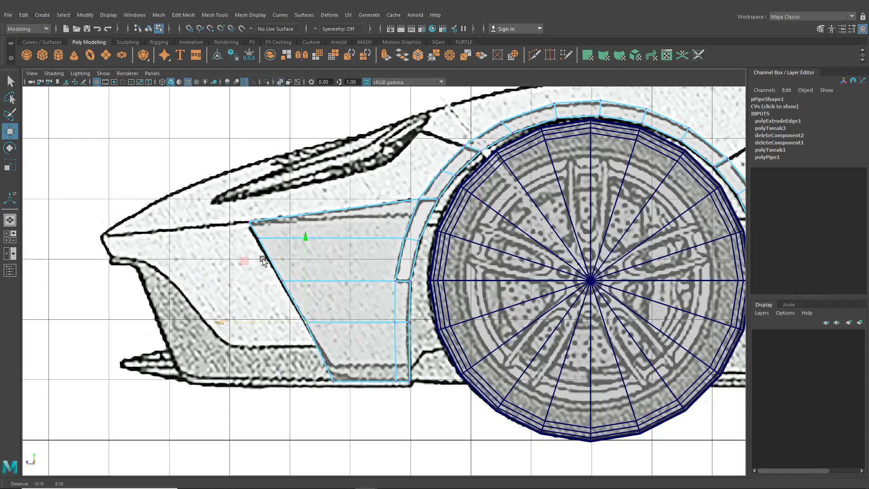
# Fine-tune the middle vertices of the panel's slanted front edge so they follow the blueprint line closely
pyautogui.scroll(5, 267, 263)
pyautogui.click(188, 228)
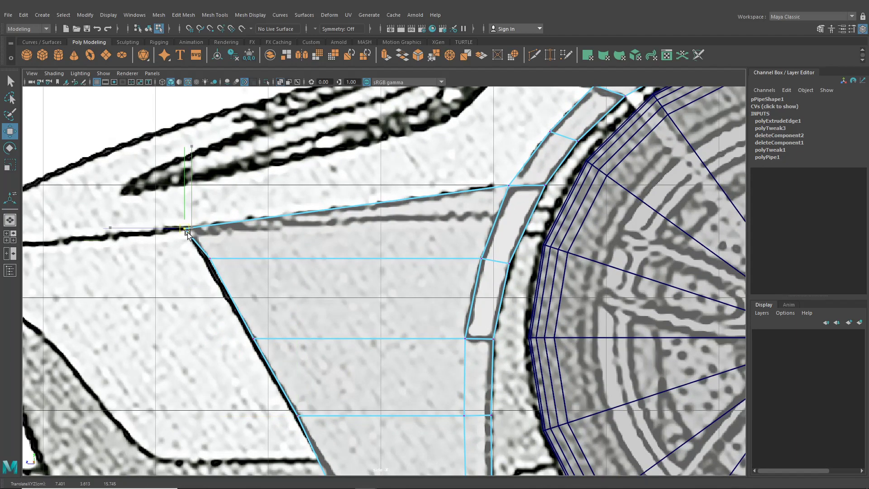
pyautogui.click(209, 258)
pyautogui.moveTo(209, 258); pyautogui.dragTo(204, 259)
pyautogui.click(254, 338)
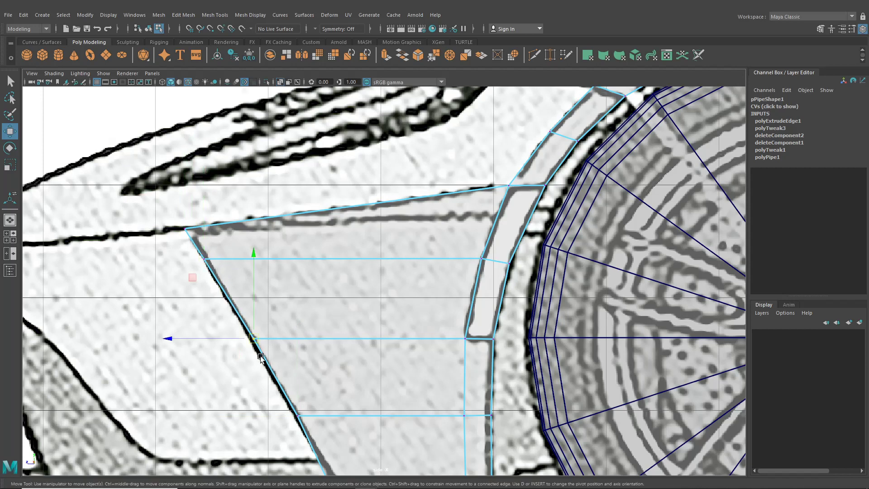
pyautogui.moveTo(253, 338); pyautogui.dragTo(249, 339)
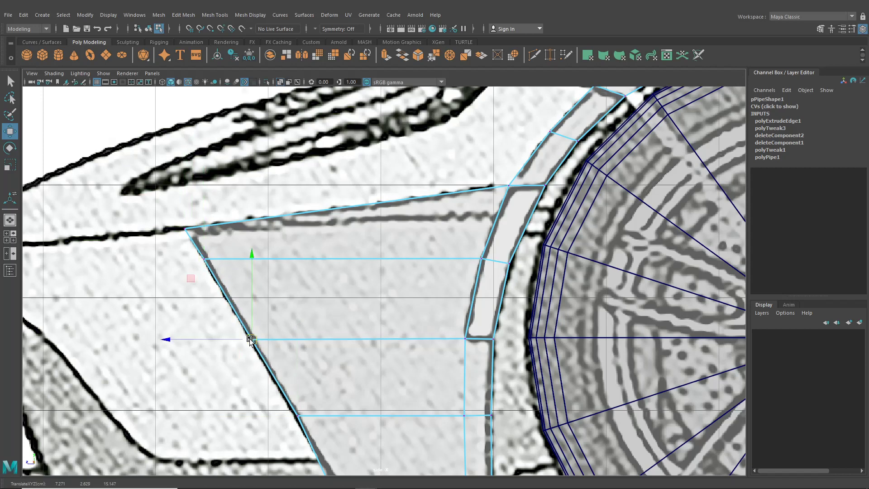
pyautogui.keyDown('alt'); pyautogui.moveTo(248, 338); pyautogui.dragTo(251, 235, button='middle'); pyautogui.keyUp('alt')
pyautogui.moveTo(293, 289); pyautogui.dragTo(290, 289)
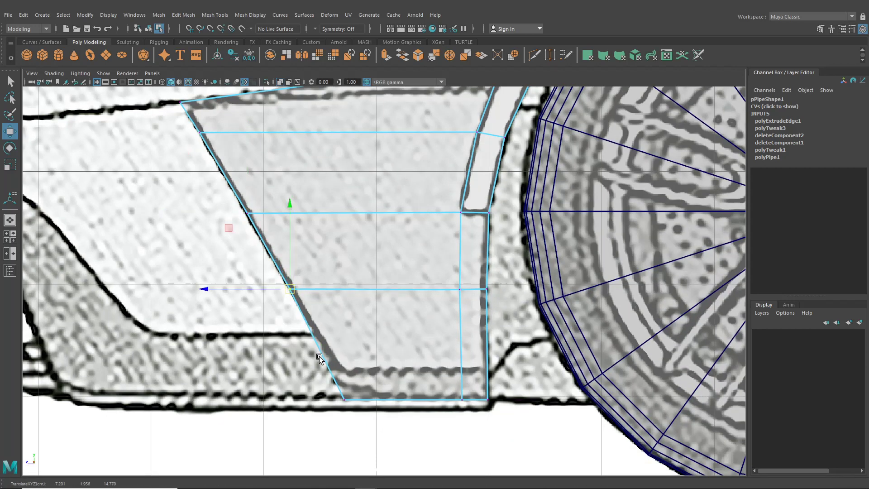
# Raise the panel's lower front corner vertex slightly to fit the blueprint's bottom edge in the side view
pyautogui.click(345, 401)
pyautogui.moveTo(346, 403); pyautogui.dragTo(350, 394)
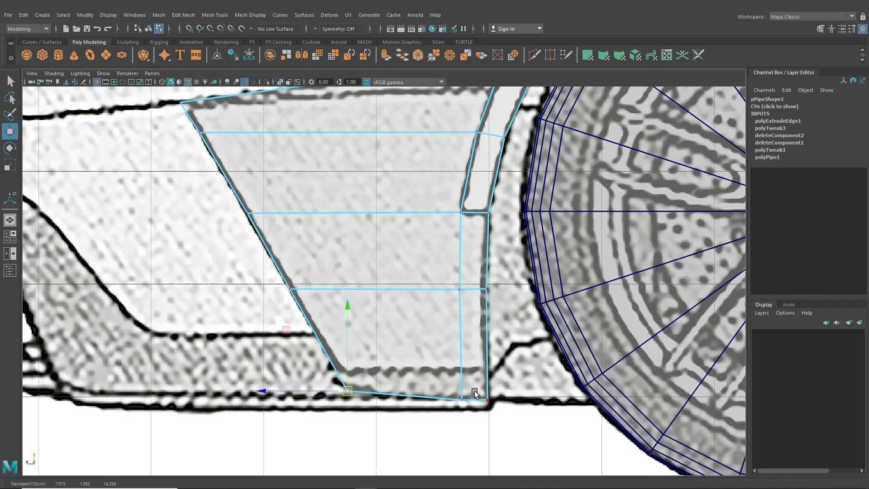
pyautogui.moveTo(452, 387); pyautogui.dragTo(502, 403)
pyautogui.moveTo(477, 375); pyautogui.dragTo(477, 374)
pyautogui.click(347, 391)
pyautogui.keyDown('alt'); pyautogui.moveTo(373, 336); pyautogui.dragTo(375, 299, button='middle'); pyautogui.keyUp('alt')
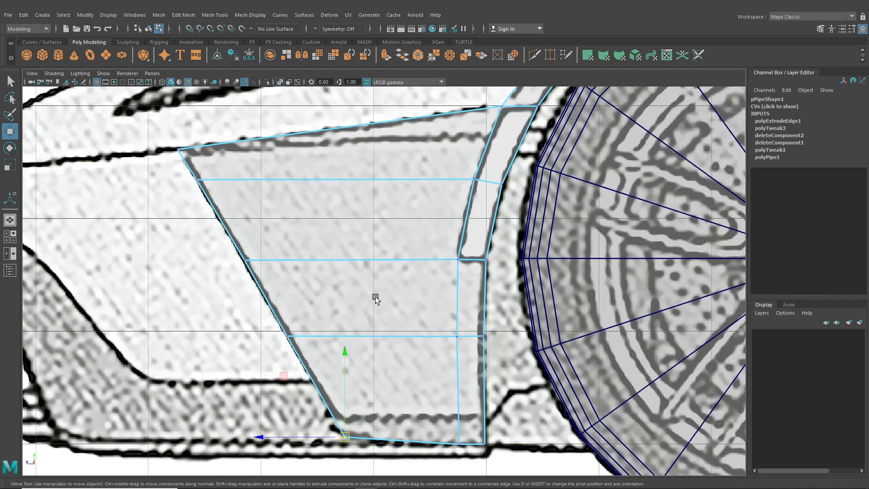
# Check the new panel in the perspective view, then turn on X-Ray shading in the front view
pyautogui.scroll(-5, 376, 299)
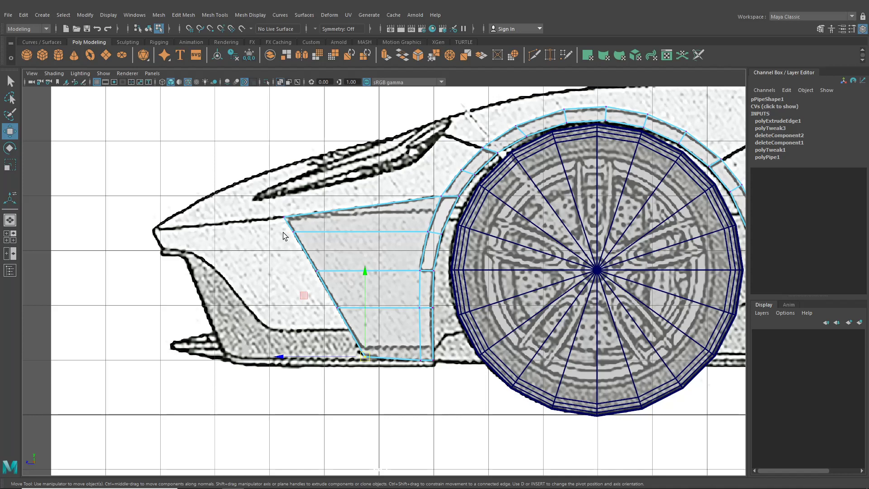
pyautogui.keyDown('alt'); pyautogui.moveTo(270, 226); pyautogui.dragTo(285, 248, button='middle'); pyautogui.keyUp('alt')
pyautogui.click(10, 220)
pyautogui.keyDown('alt'); pyautogui.moveTo(339, 239); pyautogui.dragTo(358, 278); pyautogui.keyUp('alt')
pyautogui.click(12, 241)
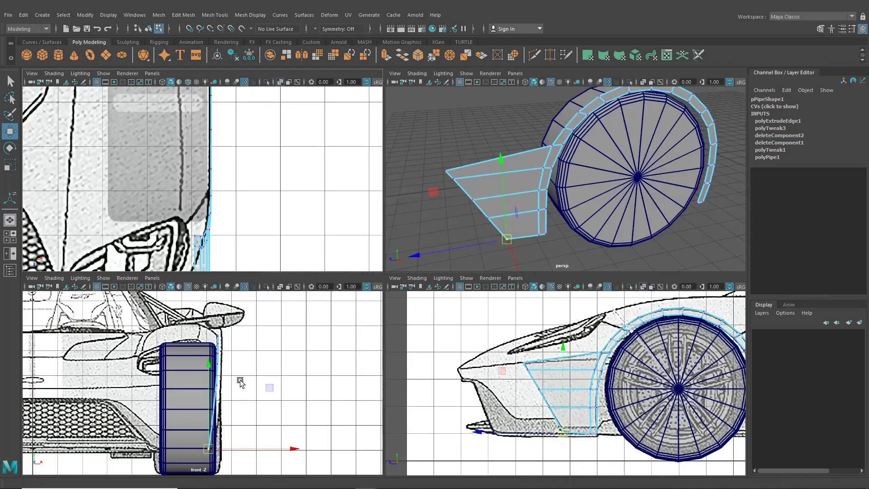
pyautogui.click(54, 278)
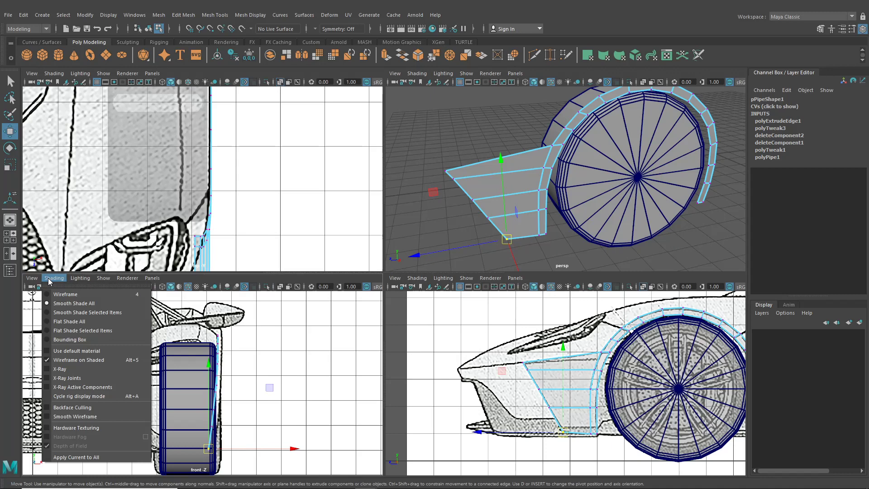
pyautogui.click(75, 370)
# Put the front tyre on a new display layer and hide that layer
pyautogui.click(181, 384)
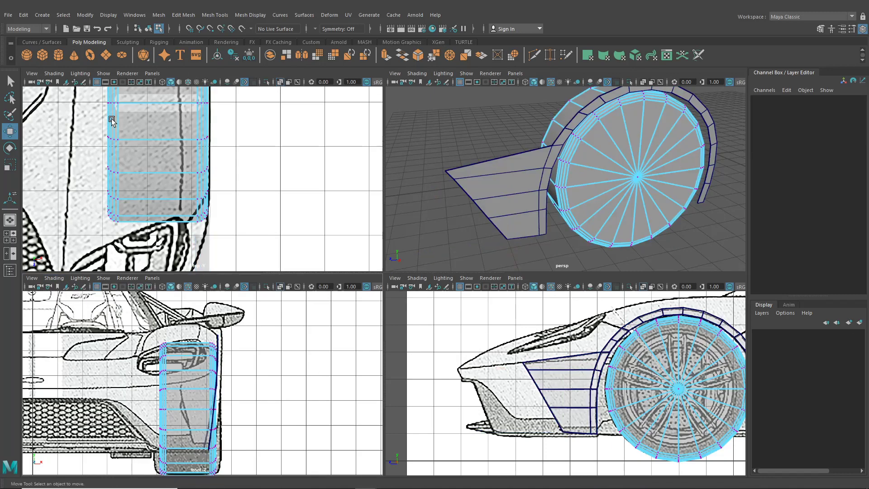
pyautogui.click(148, 28)
pyautogui.click(859, 322)
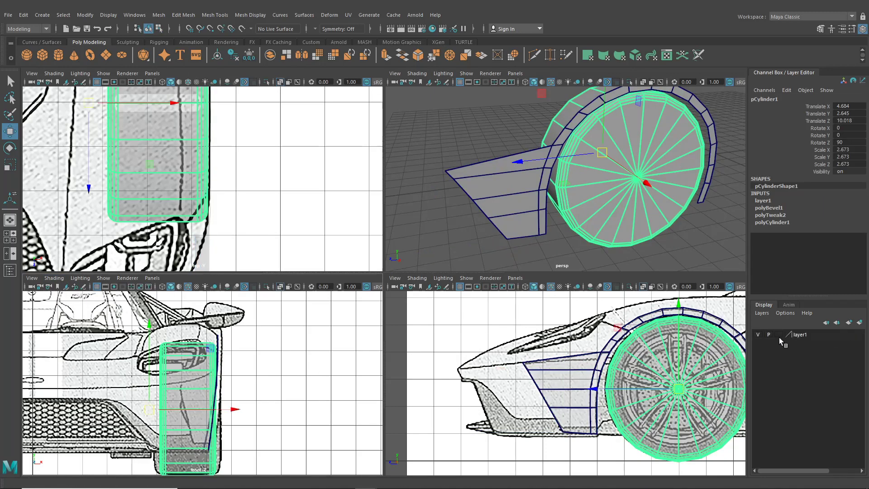
pyautogui.click(758, 335)
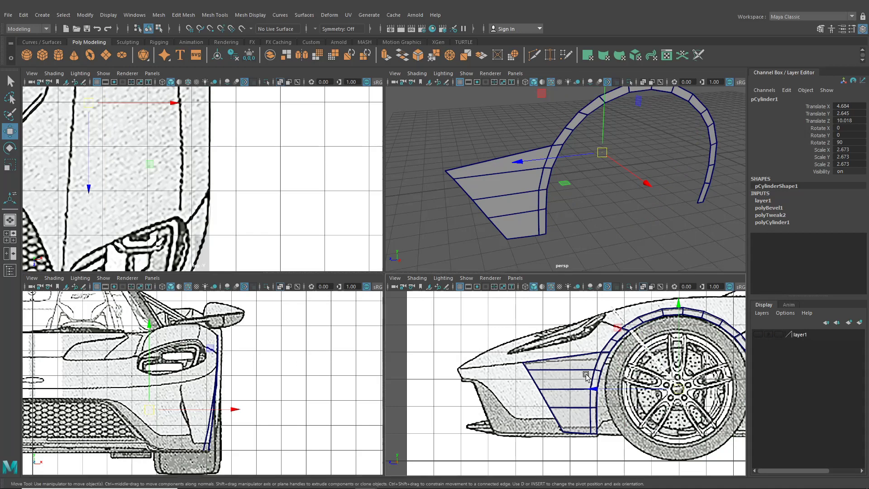
# Move the vertices of the panel's slanted front edge inward together in the front view
pyautogui.click(533, 230)
pyautogui.moveTo(533, 230); pyautogui.dragTo(496, 251, button='right')
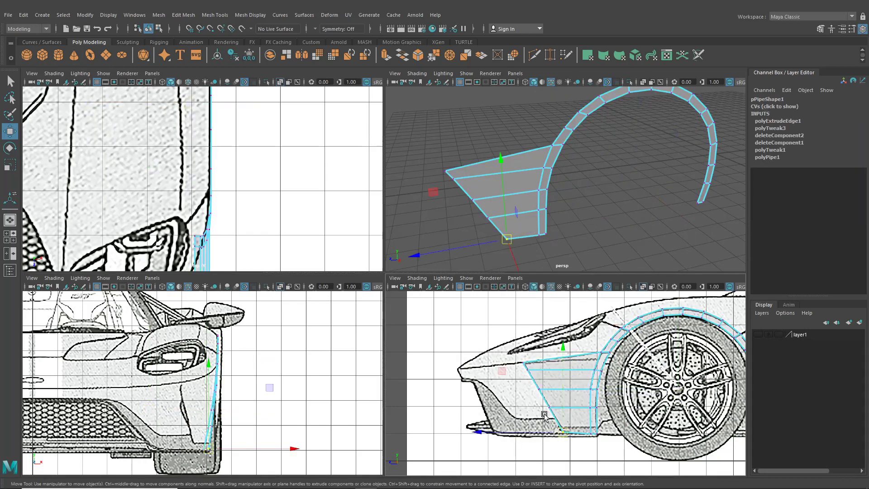
pyautogui.scroll(3, 281, 424)
pyautogui.moveTo(281, 425); pyautogui.dragTo(270, 424)
pyautogui.keyDown('alt'); pyautogui.moveTo(269, 416); pyautogui.dragTo(284, 365, button='middle'); pyautogui.keyUp('alt')
pyautogui.moveTo(295, 384); pyautogui.dragTo(295, 384)
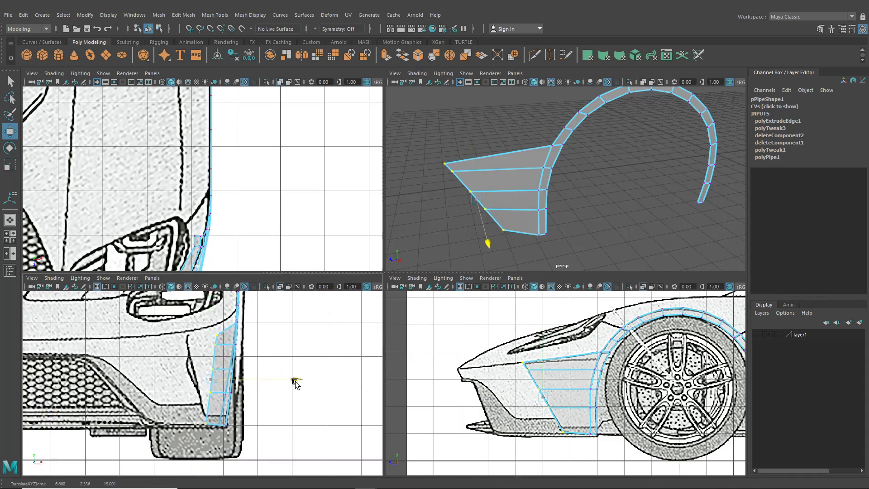
# Adjust the panel's front-edge vertices sideways in the front view to match the bumper contour, and check the fit from the top
pyautogui.moveTo(212, 329); pyautogui.dragTo(207, 348)
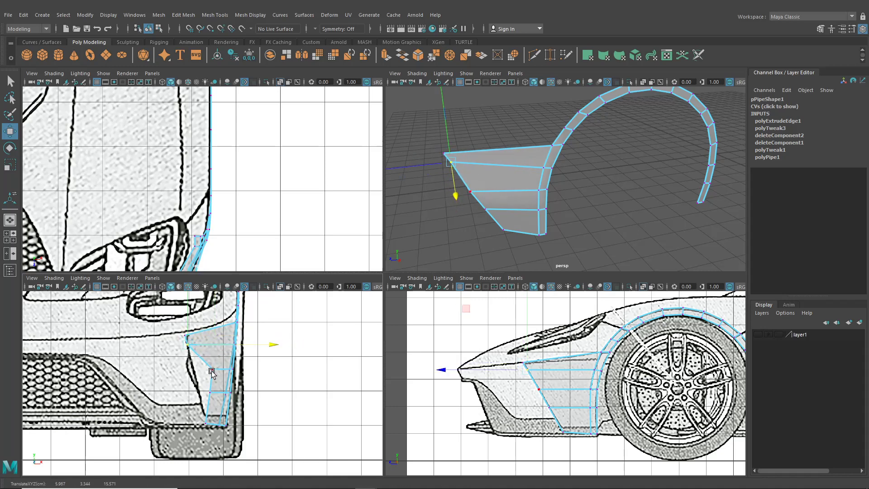
pyautogui.click(213, 371)
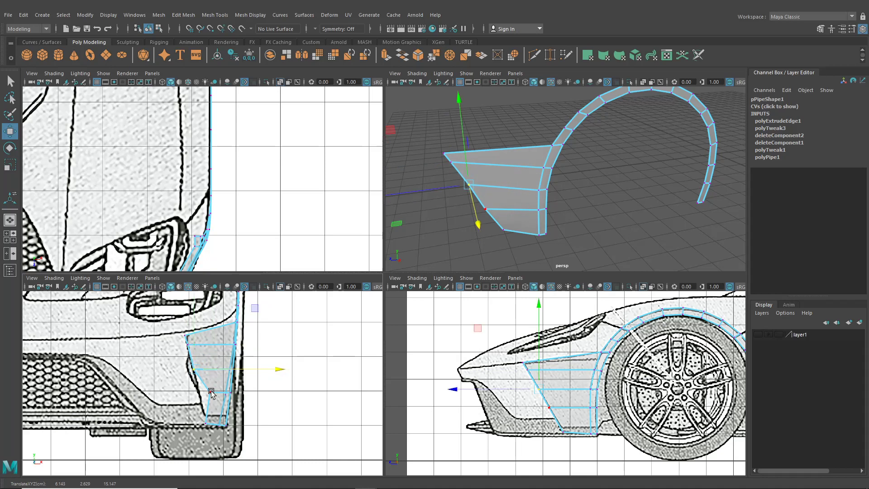
pyautogui.moveTo(213, 371); pyautogui.dragTo(213, 391)
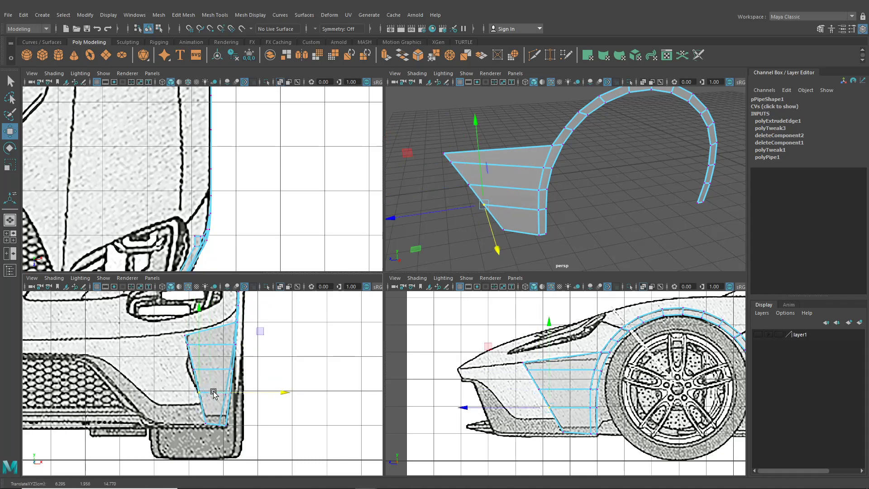
pyautogui.keyDown('alt'); pyautogui.moveTo(218, 424); pyautogui.dragTo(221, 360, button='middle'); pyautogui.keyUp('alt')
pyautogui.scroll(1, 221, 360)
pyautogui.click(228, 355)
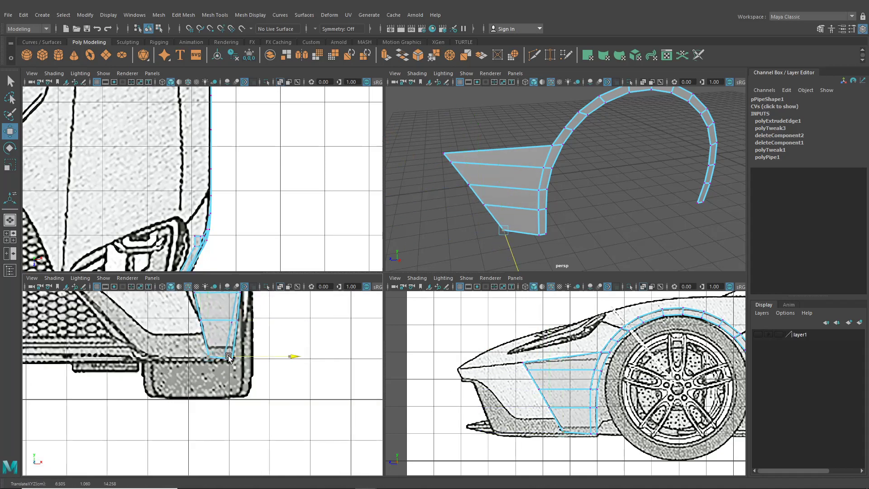
pyautogui.keyDown('alt'); pyautogui.moveTo(208, 214); pyautogui.dragTo(247, 123, button='middle'); pyautogui.keyUp('alt')
pyautogui.keyDown('alt'); pyautogui.moveTo(240, 170); pyautogui.dragTo(272, 137, button='middle'); pyautogui.keyUp('alt')
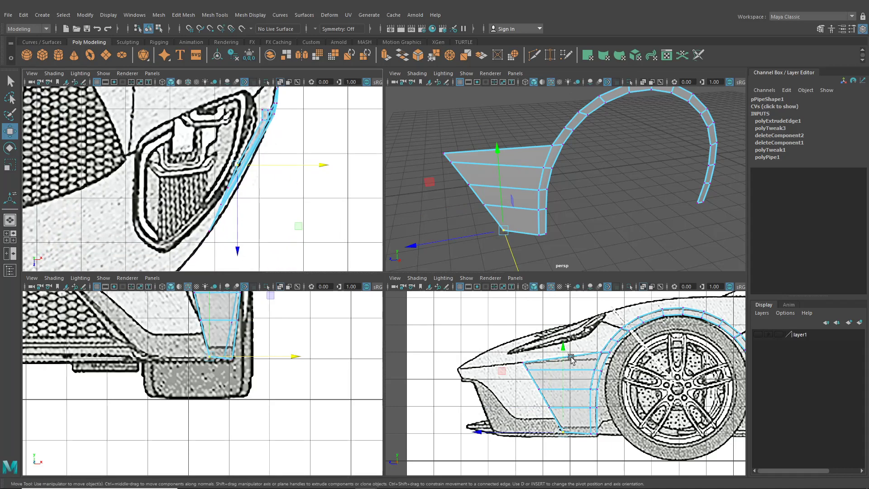
# Extrude the arch's two upper front outer edges forward and up towards the headlight in the side view
pyautogui.press('space')
pyautogui.scroll(3, 540, 379)
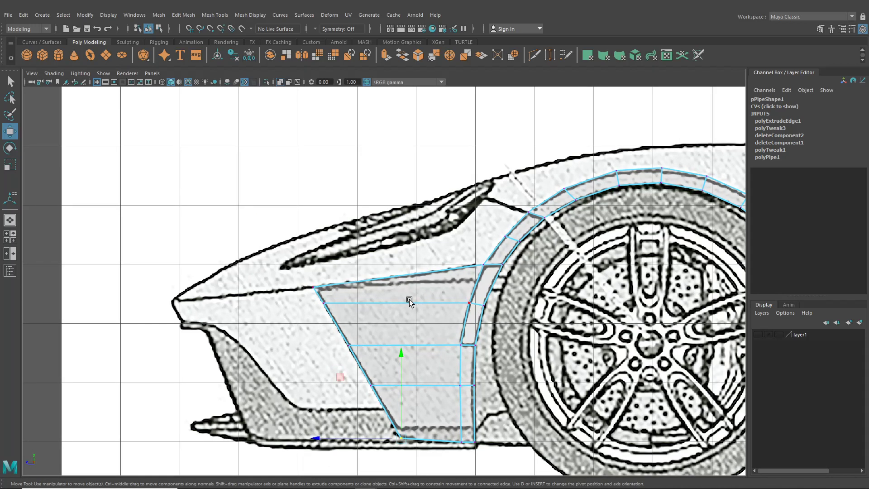
pyautogui.moveTo(518, 227); pyautogui.dragTo(517, 203, button='right')
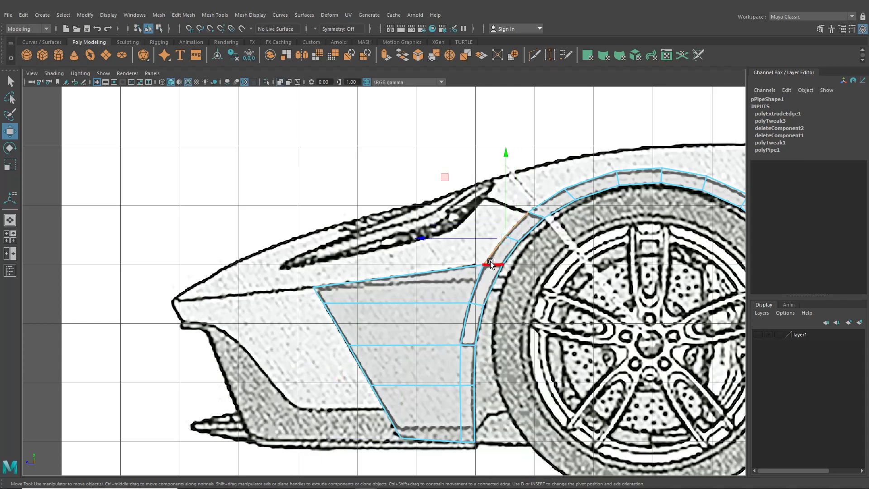
pyautogui.press('t')
pyautogui.hotkey('ctrl', 'e')
pyautogui.click(613, 131)
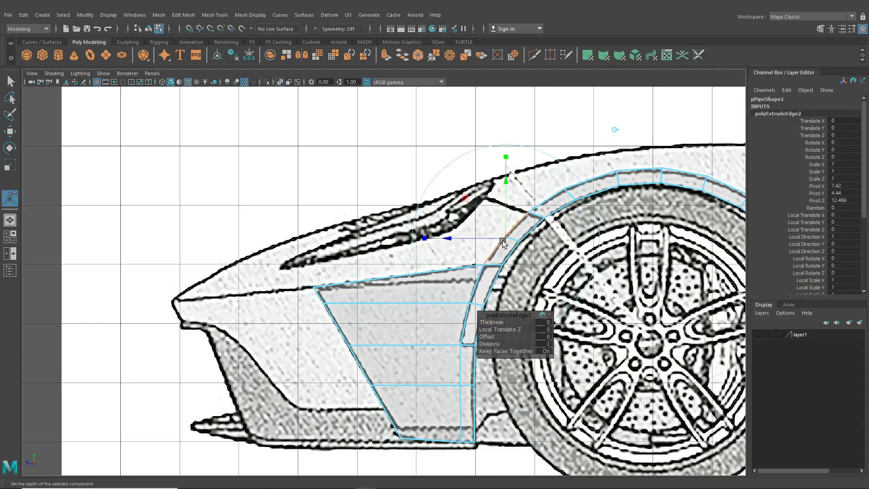
pyautogui.moveTo(503, 239); pyautogui.dragTo(459, 230)
pyautogui.scroll(5, 458, 231)
pyautogui.moveTo(423, 230); pyautogui.dragTo(382, 234, button='right')
pyautogui.press('q')
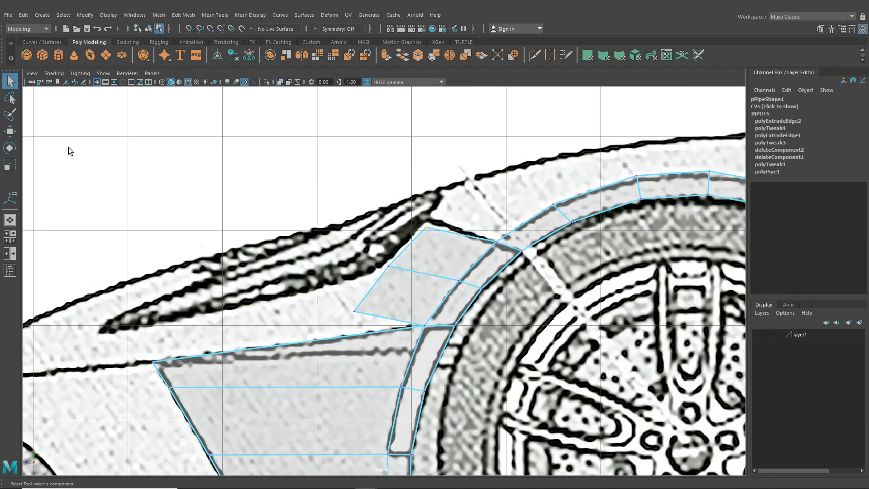
# Move the extruded strip's three outer vertices in the side view to follow the rear lower outline of the headlight
pyautogui.click(10, 131)
pyautogui.scroll(2, 436, 225)
pyautogui.click(437, 204)
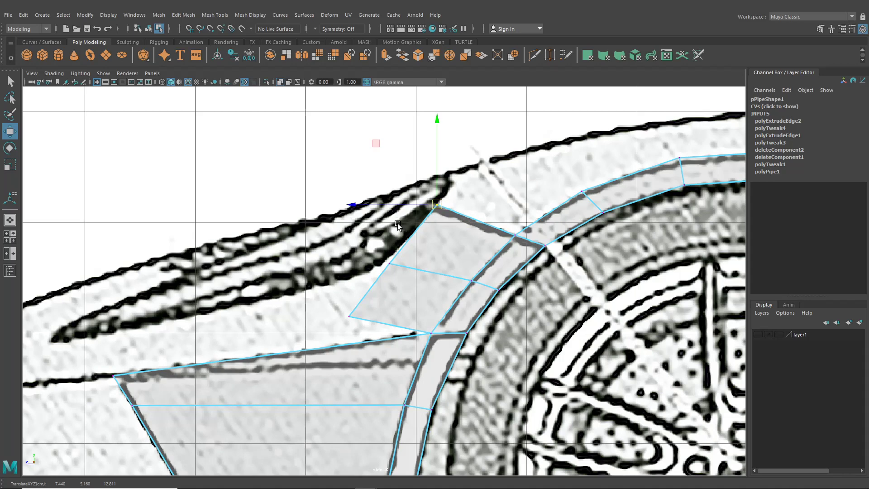
pyautogui.click(391, 265)
pyautogui.moveTo(392, 265); pyautogui.dragTo(398, 248)
pyautogui.click(350, 315)
pyautogui.moveTo(356, 314); pyautogui.dragTo(367, 284)
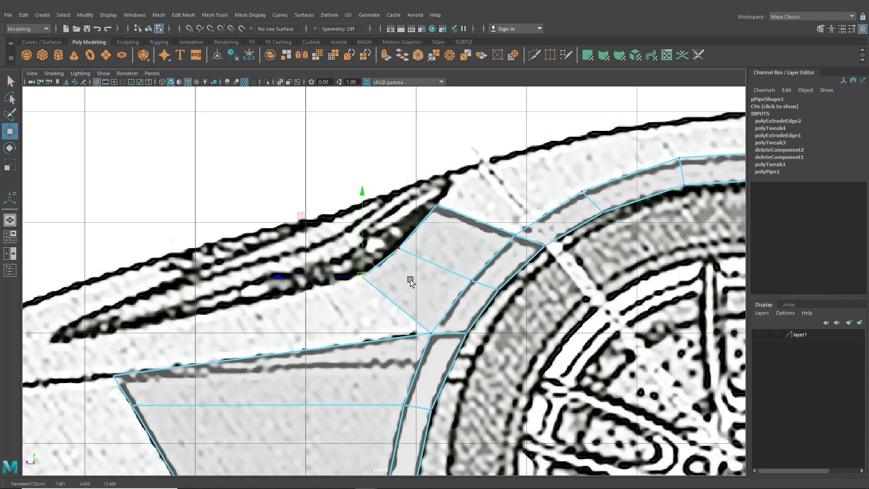
pyautogui.keyDown('alt'); pyautogui.moveTo(410, 280); pyautogui.dragTo(362, 299, button='middle'); pyautogui.keyUp('alt')
pyautogui.keyDown('alt'); pyautogui.moveTo(362, 298); pyautogui.dragTo(484, 272, button='right'); pyautogui.keyUp('alt')
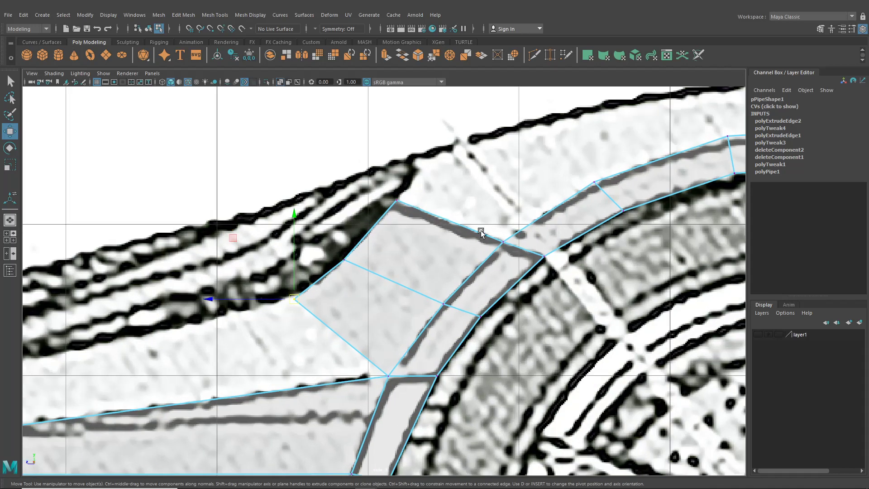
# Move the strip's upper and middle outer vertices inward in the front view to the headlight's outer outline
pyautogui.click(10, 236)
pyautogui.press('space')
pyautogui.keyDown('alt'); pyautogui.moveTo(356, 156); pyautogui.dragTo(347, 414, button='middle'); pyautogui.keyUp('alt')
pyautogui.keyDown('alt'); pyautogui.moveTo(390, 229); pyautogui.dragTo(365, 328, button='middle'); pyautogui.keyUp('alt')
pyautogui.click(10, 237)
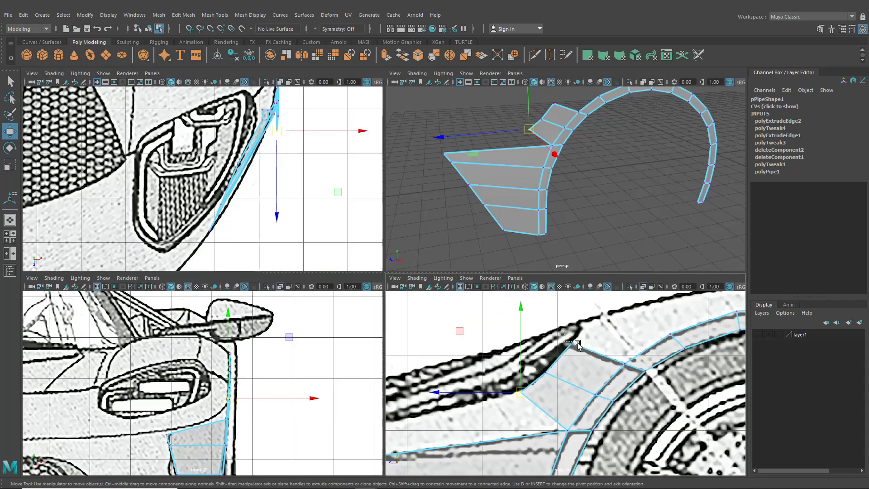
pyautogui.moveTo(313, 371); pyautogui.dragTo(306, 348)
pyautogui.scroll(3, 294, 376)
pyautogui.scroll(3, 295, 367)
pyautogui.moveTo(533, 365); pyautogui.dragTo(554, 382)
pyautogui.moveTo(366, 397); pyautogui.dragTo(307, 402)
pyautogui.moveTo(503, 376); pyautogui.dragTo(532, 403)
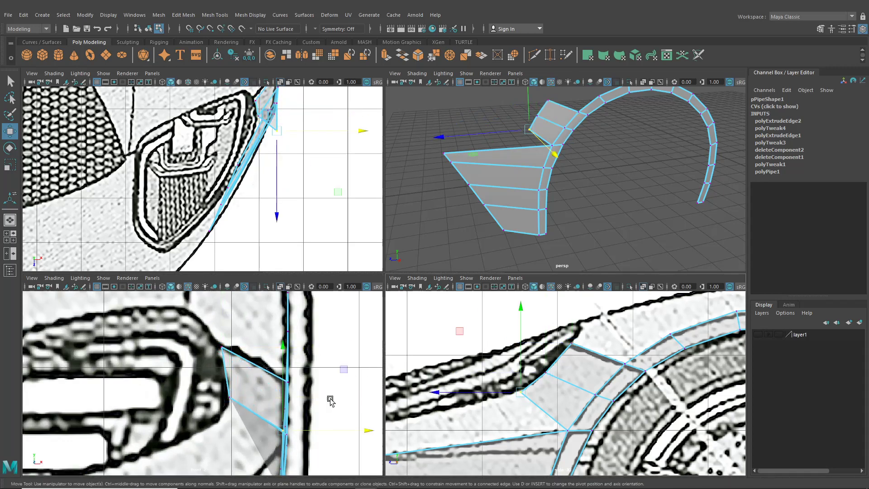
# Move the strip's lowest outer vertex inward in the front view to the headlight's lower outer corner
pyautogui.scroll(-5, 327, 402)
pyautogui.moveTo(318, 392); pyautogui.dragTo(290, 394)
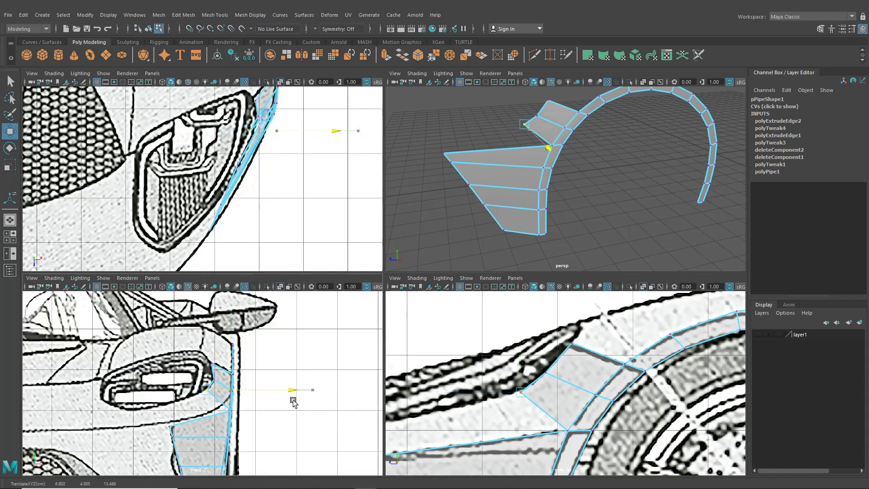
pyautogui.scroll(3, 284, 384)
pyautogui.scroll(2, 281, 379)
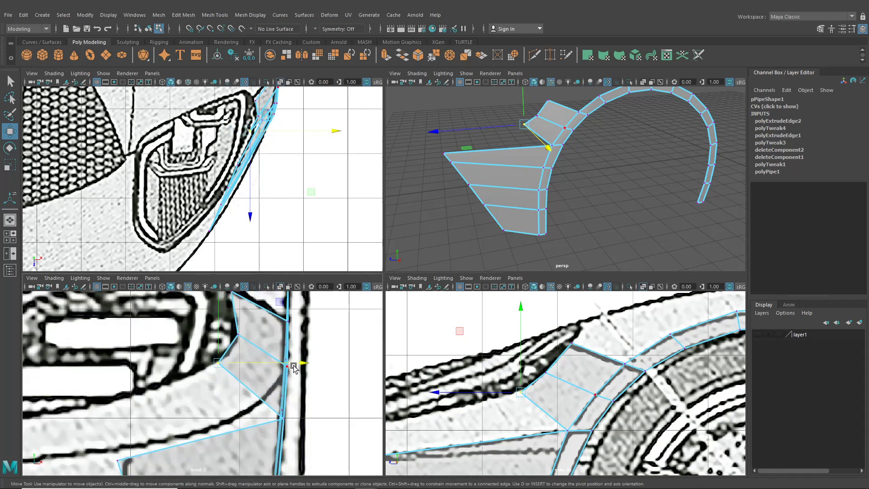
pyautogui.moveTo(295, 364); pyautogui.dragTo(295, 363)
pyautogui.keyDown('alt'); pyautogui.moveTo(267, 369); pyautogui.dragTo(253, 350, button='middle'); pyautogui.keyUp('alt')
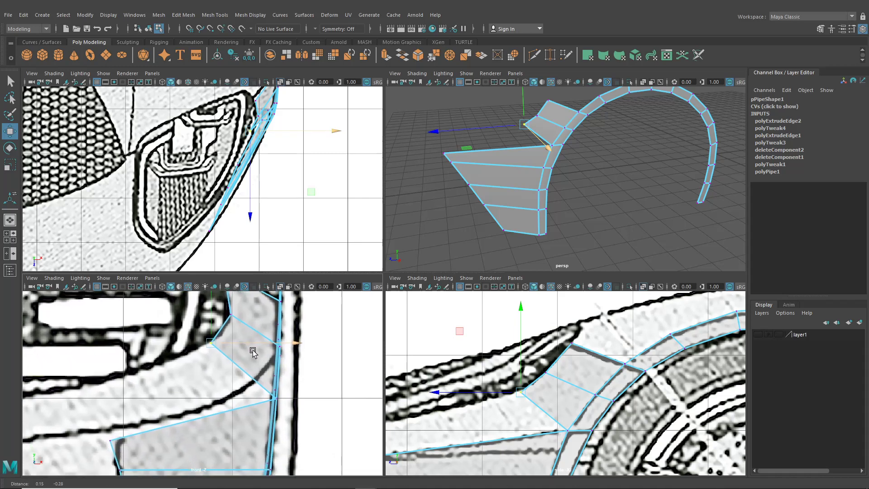
# Extrude the top edge of the front bumper panel upward towards the headlight in the side view
pyautogui.click(278, 400)
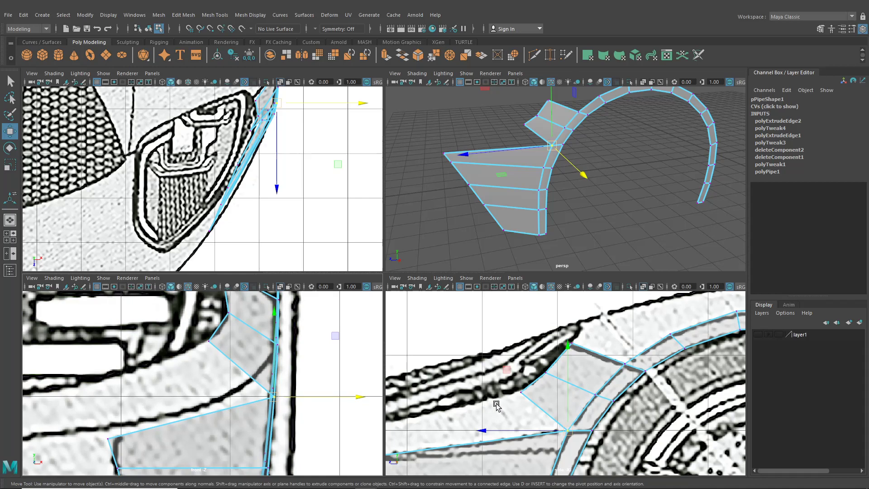
pyautogui.press('space')
pyautogui.keyDown('alt'); pyautogui.moveTo(393, 394); pyautogui.dragTo(423, 366, button='middle'); pyautogui.keyUp('alt')
pyautogui.moveTo(358, 281); pyautogui.dragTo(356, 207, button='right')
pyautogui.keyDown('alt'); pyautogui.moveTo(239, 350); pyautogui.dragTo(395, 284, button='middle'); pyautogui.keyUp('alt')
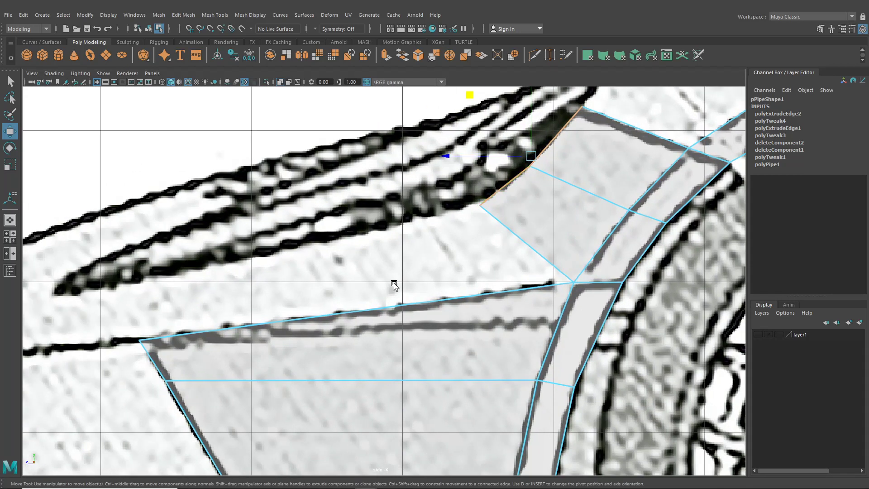
pyautogui.click(369, 307)
pyautogui.hotkey('ctrl', 'e')
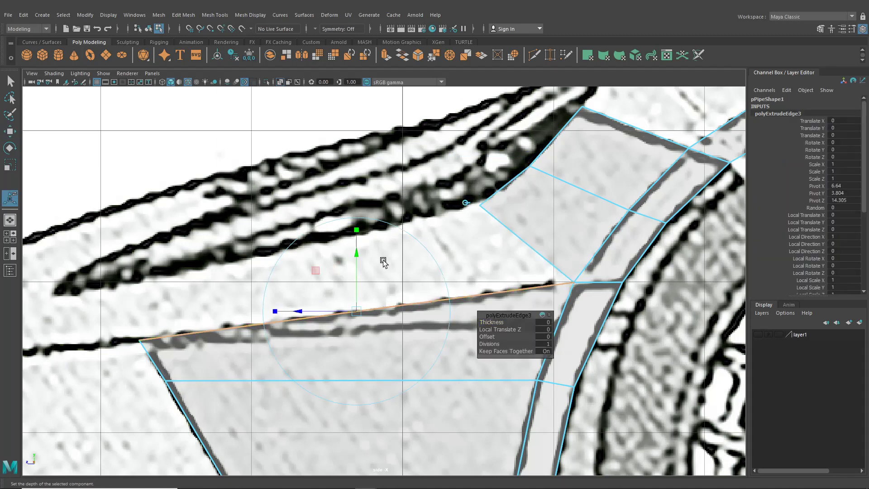
pyautogui.moveTo(357, 266); pyautogui.dragTo(356, 235)
# Target-weld the extruded edge's rear vertex to the strip's lowest outer vertex, and raise its front vertex to the headlight's lower edge
pyautogui.moveTo(319, 230); pyautogui.dragTo(274, 231, button='right')
pyautogui.click(550, 56)
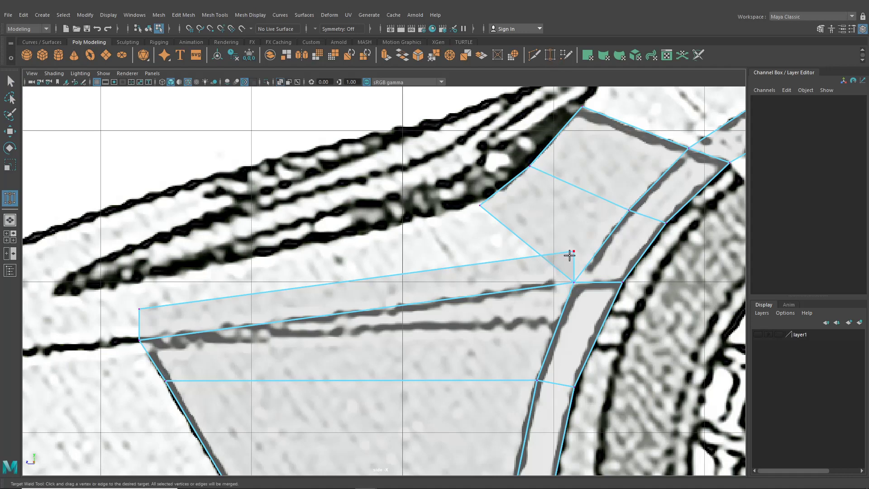
pyautogui.moveTo(573, 251); pyautogui.dragTo(480, 204)
pyautogui.press('w')
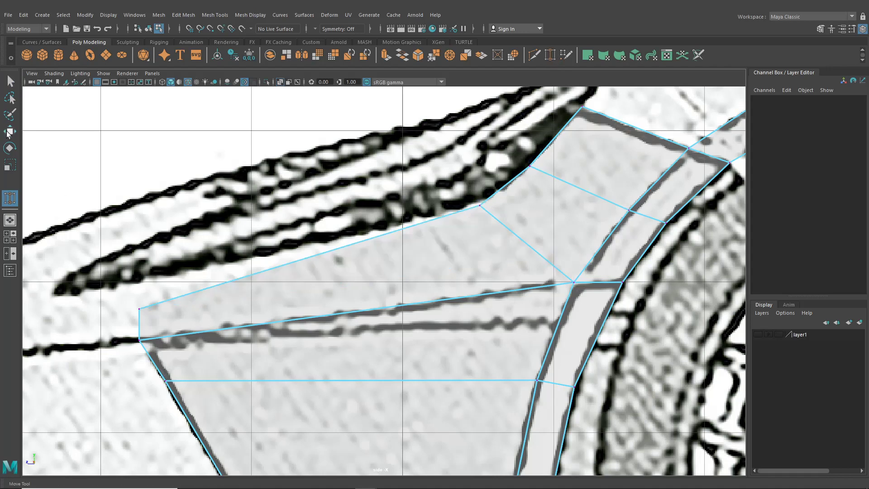
pyautogui.click(139, 309)
pyautogui.moveTo(139, 309); pyautogui.dragTo(138, 283)
pyautogui.press('space')
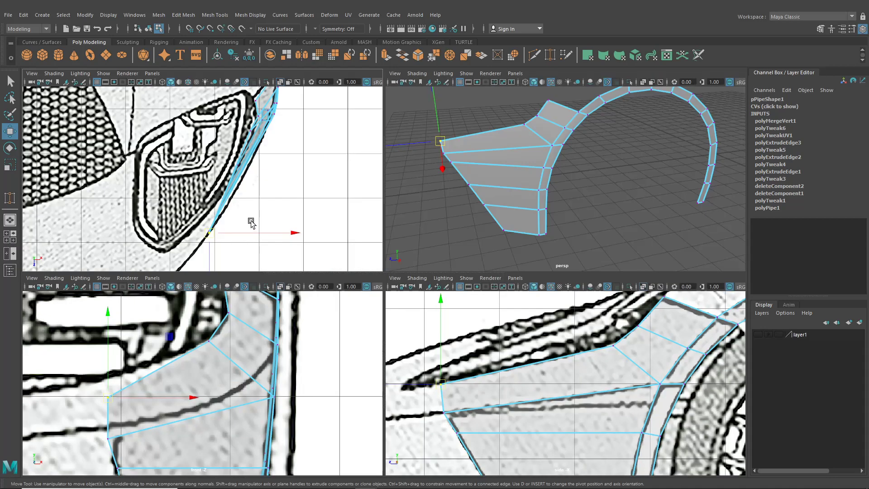
# Move the panel's upper front corner vertex inward in the front view to the headlight's lower outline
pyautogui.press('space')
pyautogui.click(10, 237)
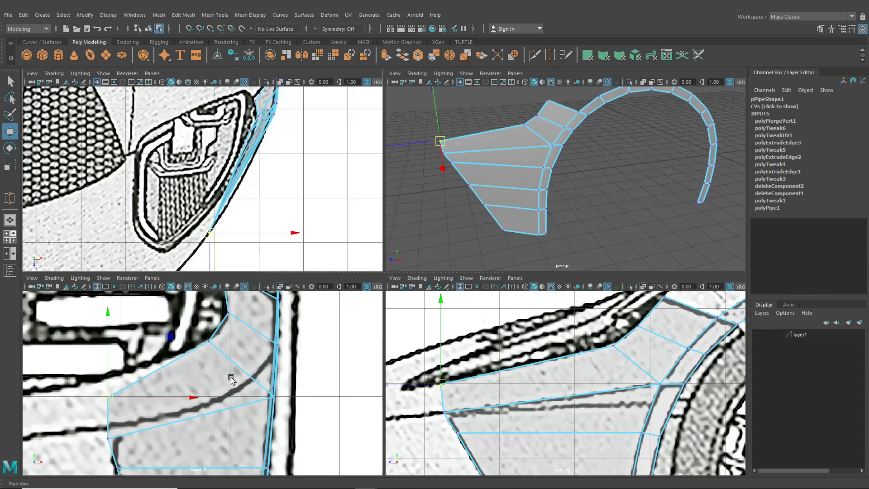
pyautogui.keyDown('alt'); pyautogui.moveTo(236, 390); pyautogui.dragTo(288, 384, button='middle'); pyautogui.keyUp('alt')
pyautogui.moveTo(161, 374); pyautogui.dragTo(159, 361)
pyautogui.hotkey('ctrl', 'z')
pyautogui.moveTo(196, 392); pyautogui.dragTo(131, 385)
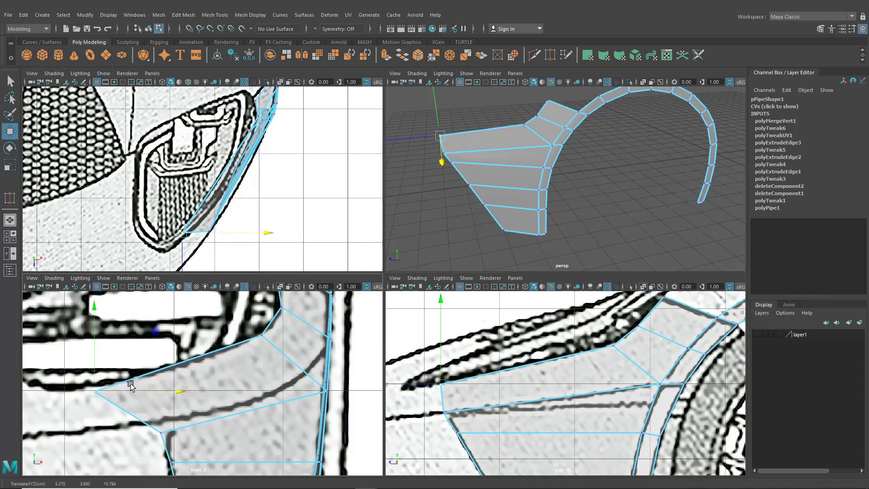
pyautogui.keyDown('alt'); pyautogui.moveTo(102, 382); pyautogui.dragTo(226, 379, button='middle'); pyautogui.keyUp('alt')
pyautogui.moveTo(219, 391); pyautogui.dragTo(225, 387)
# Try moving the vertex below that corner inward along the bumper crease in the front view, and undo the move
pyautogui.keyDown('alt'); pyautogui.moveTo(287, 431); pyautogui.dragTo(264, 391, button='middle'); pyautogui.keyUp('alt')
pyautogui.click(264, 391)
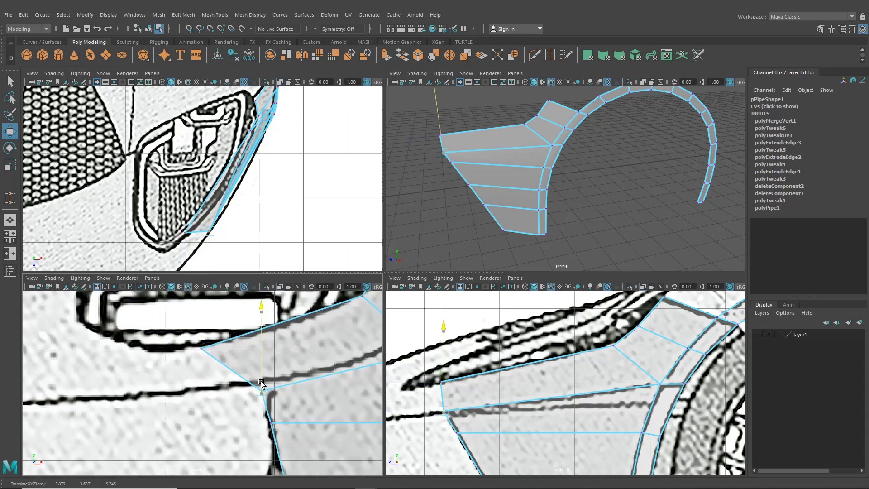
pyautogui.moveTo(262, 391); pyautogui.dragTo(233, 391)
pyautogui.keyDown('alt'); pyautogui.moveTo(280, 412); pyautogui.dragTo(273, 397, button='middle'); pyautogui.keyUp('alt')
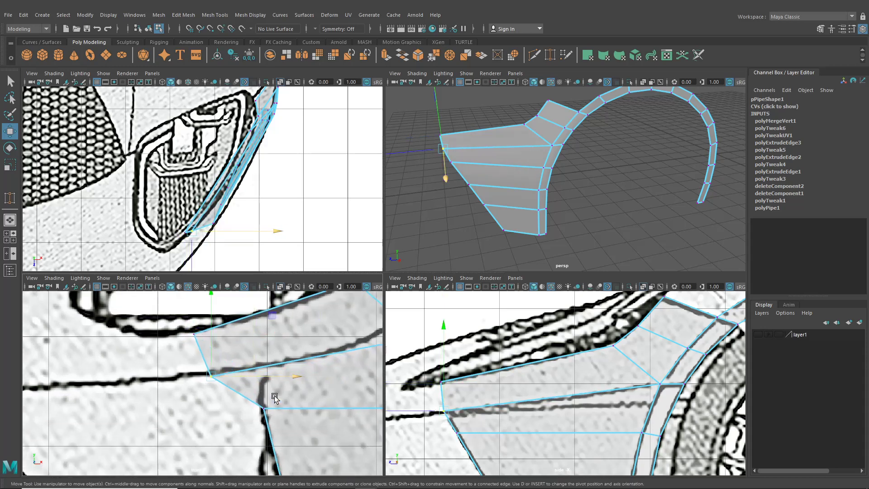
pyautogui.scroll(-5, 256, 386)
pyautogui.scroll(4, 270, 394)
pyautogui.hotkey('ctrl', 'z')
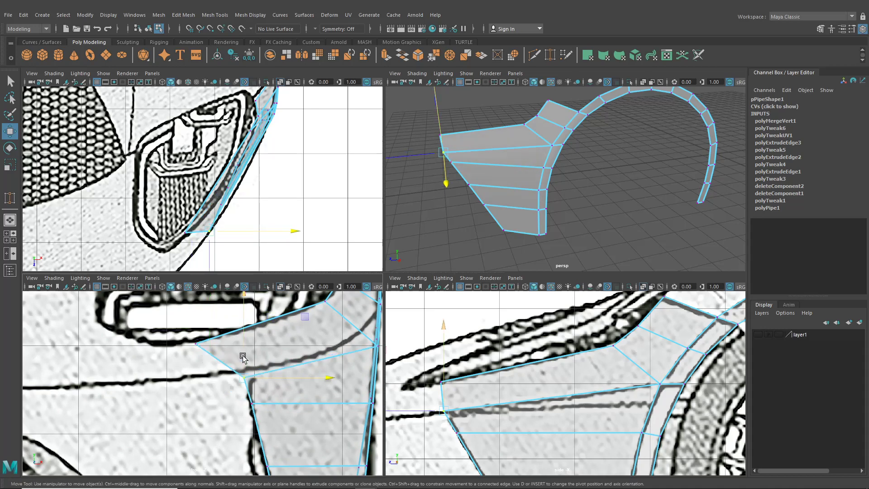
# Reposition the panel's two upper front vertices in the front and side views to fit the bumper crease and headlight's lower edge
pyautogui.moveTo(243, 354); pyautogui.dragTo(223, 337)
pyautogui.click(192, 346)
pyautogui.moveTo(441, 374); pyautogui.dragTo(455, 382)
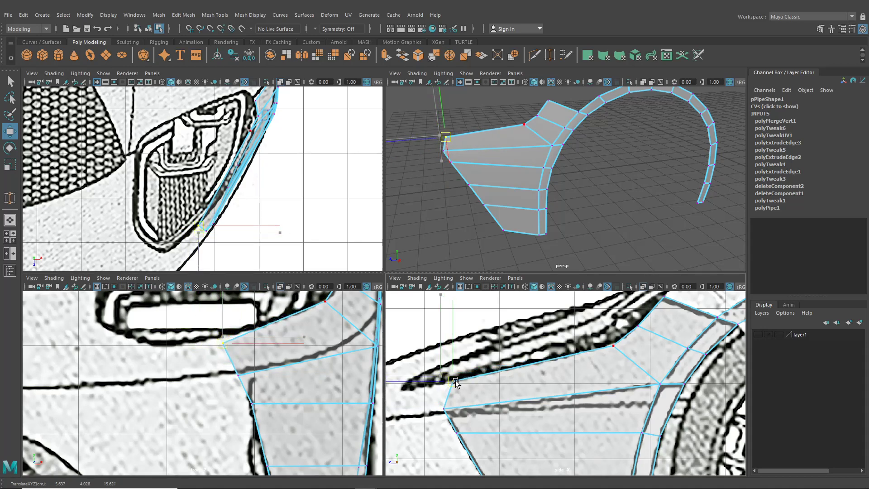
pyautogui.moveTo(223, 338); pyautogui.dragTo(225, 335)
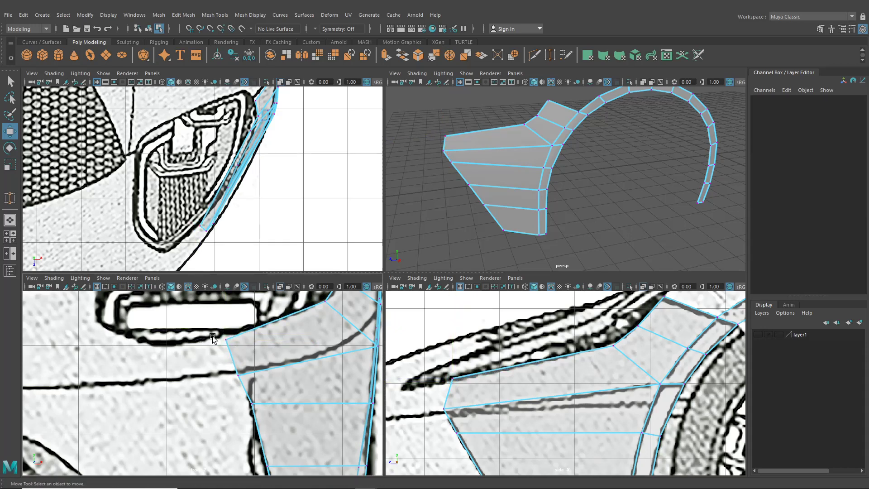
pyautogui.click(243, 345)
pyautogui.moveTo(237, 347); pyautogui.dragTo(238, 347)
pyautogui.moveTo(243, 340); pyautogui.dragTo(235, 359)
pyautogui.click(333, 377)
# Examine the panel's shape in perspective and its front edge against the front blueprint
pyautogui.press('space')
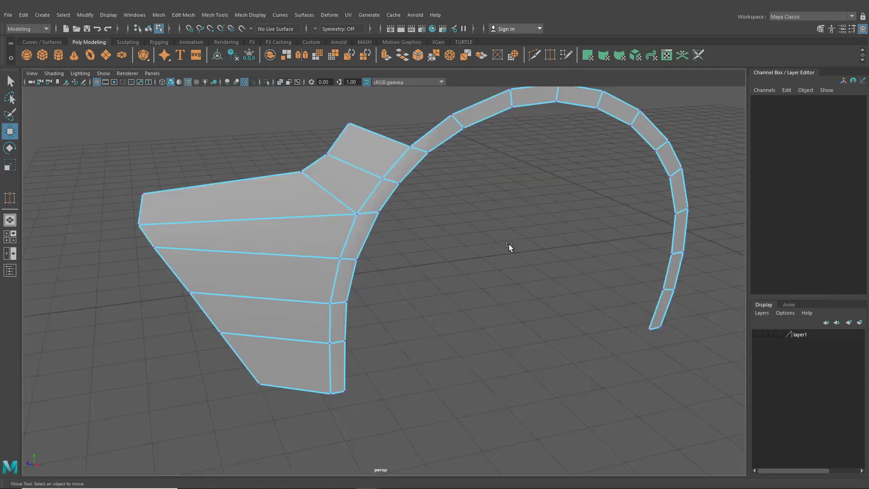
pyautogui.keyDown('alt'); pyautogui.moveTo(510, 246); pyautogui.dragTo(543, 266); pyautogui.keyUp('alt')
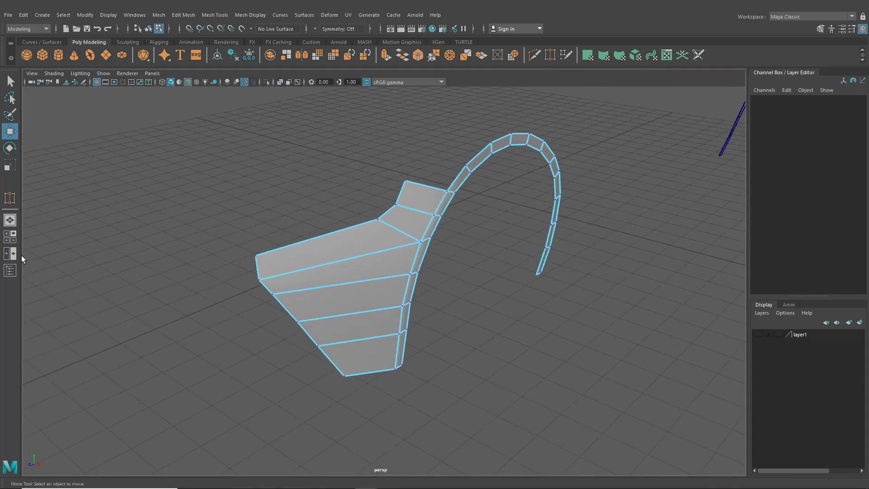
pyautogui.click(10, 237)
pyautogui.press('space')
pyautogui.scroll(-10, 361, 394)
pyautogui.keyDown('alt'); pyautogui.moveTo(361, 395); pyautogui.dragTo(362, 393, button='middle'); pyautogui.keyUp('alt')
pyautogui.keyDown('alt'); pyautogui.moveTo(363, 391); pyautogui.dragTo(421, 336, button='right'); pyautogui.keyUp('alt')
pyautogui.moveTo(458, 248); pyautogui.dragTo(448, 209, button='right')
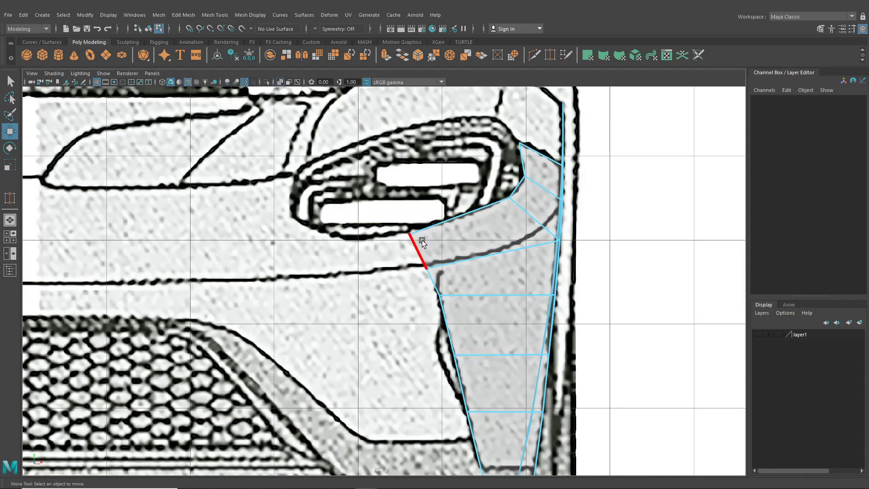
pyautogui.click(535, 54)
pyautogui.keyDown('alt'); pyautogui.moveTo(501, 229); pyautogui.dragTo(416, 236, button='middle'); pyautogui.keyUp('alt')
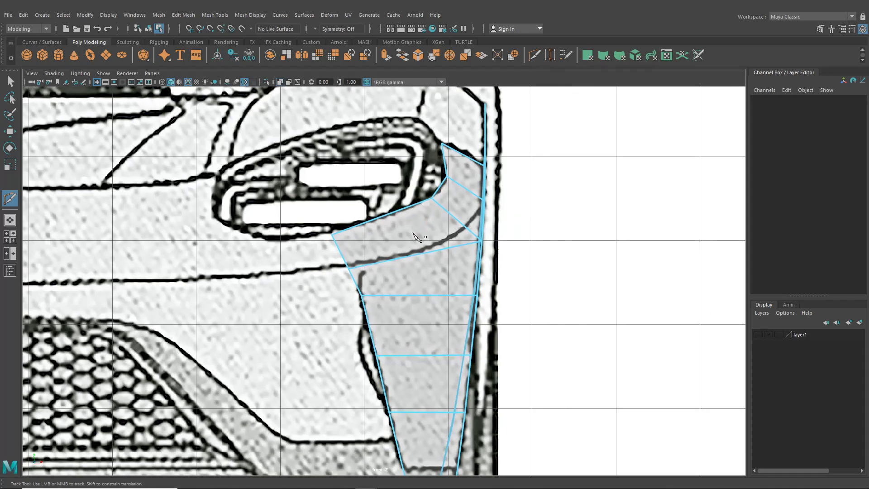
pyautogui.click(247, 15)
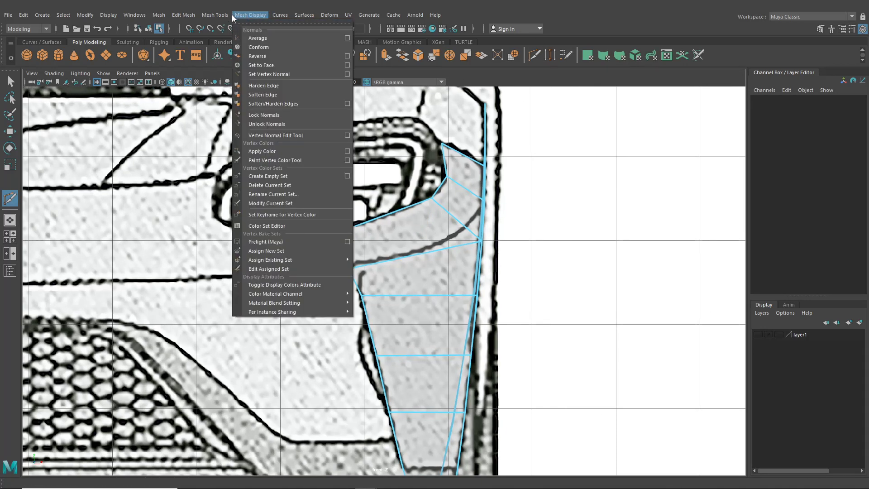
pyautogui.click(230, 110)
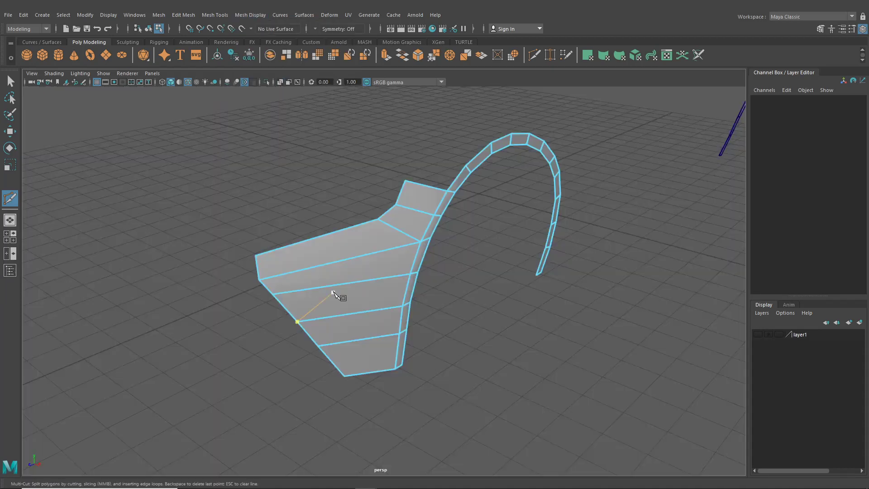
# Insert an edge loop running vertically through the front bumper panel, nearer to the wheel arch, in the side view
pyautogui.click(213, 15)
pyautogui.click(236, 86)
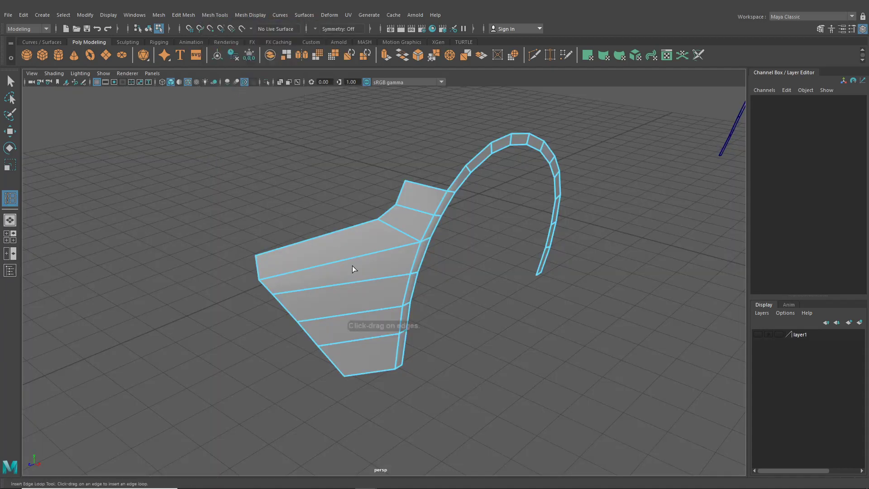
pyautogui.click(10, 236)
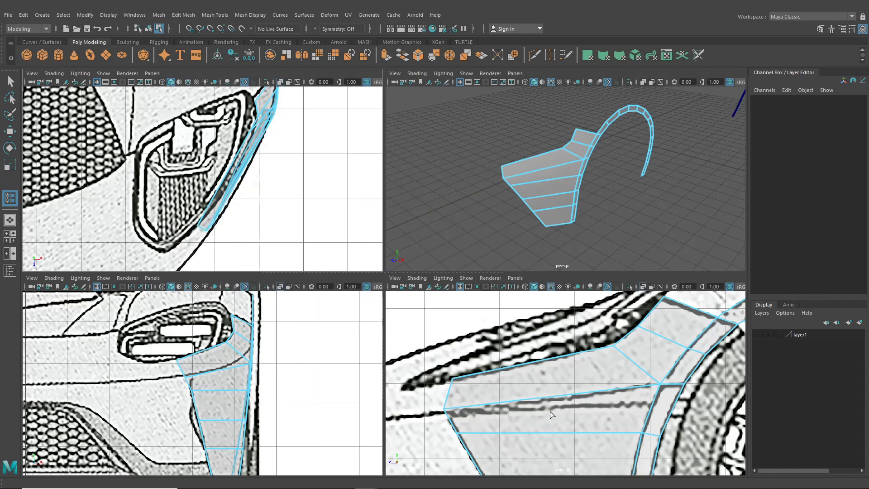
pyautogui.keyDown('alt'); pyautogui.moveTo(660, 387); pyautogui.dragTo(602, 349, button='middle'); pyautogui.keyUp('alt')
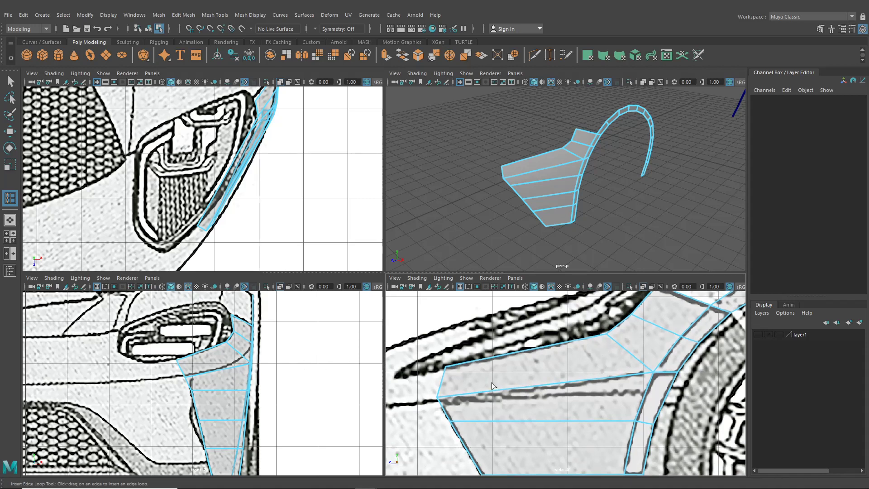
pyautogui.moveTo(577, 383); pyautogui.dragTo(589, 377)
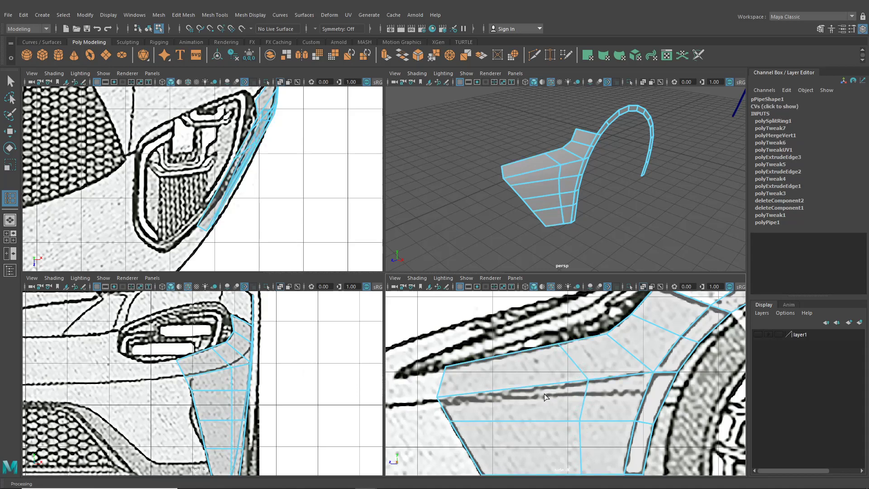
# Select the new loop's interior vertices in the side view and move them sideways in perspective to round out the front bumper panel
pyautogui.press('space')
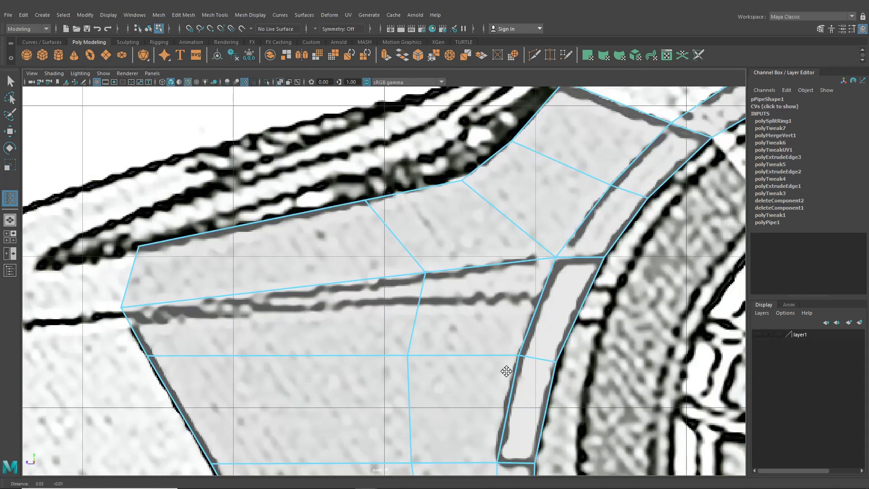
pyautogui.click(10, 131)
pyautogui.moveTo(326, 228); pyautogui.dragTo(292, 229, button='right')
pyautogui.moveTo(318, 174); pyautogui.dragTo(444, 301)
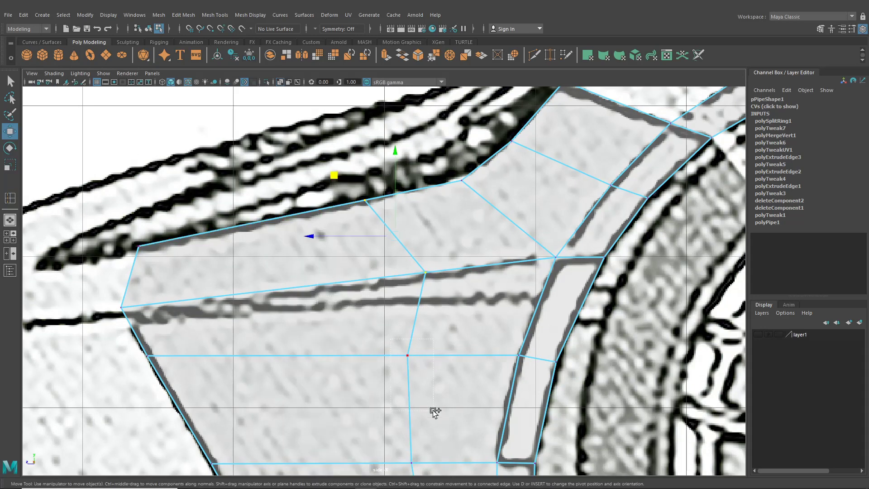
pyautogui.scroll(-8, 434, 412)
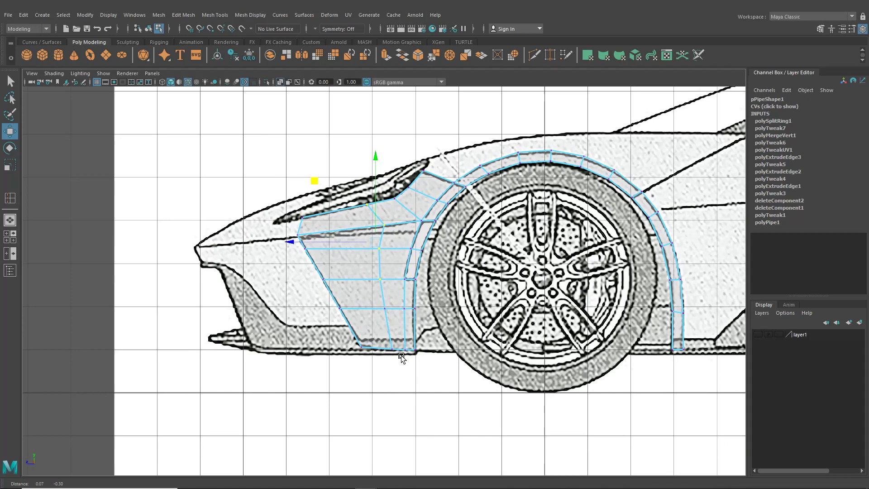
pyautogui.scroll(1, 380, 303)
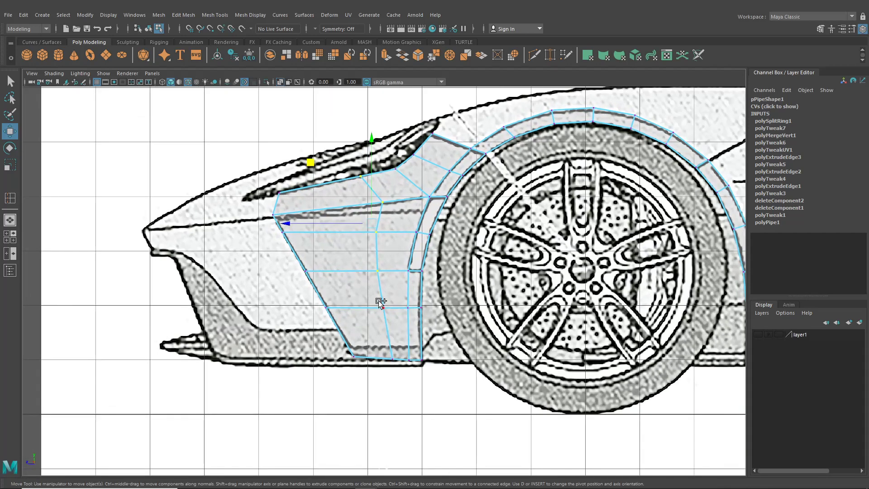
pyautogui.scroll(-2, 401, 377)
pyautogui.keyDown('alt'); pyautogui.moveTo(401, 377); pyautogui.dragTo(415, 408); pyautogui.keyUp('alt')
pyautogui.click(498, 341)
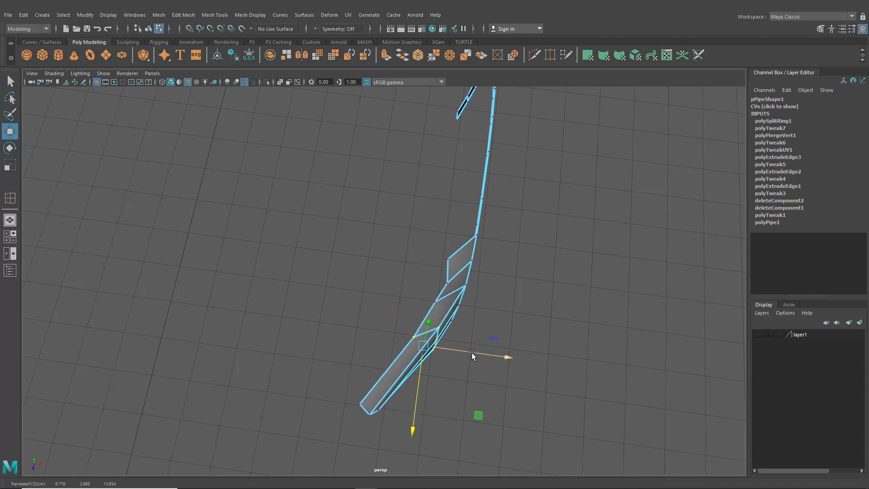
pyautogui.moveTo(471, 355); pyautogui.dragTo(407, 335)
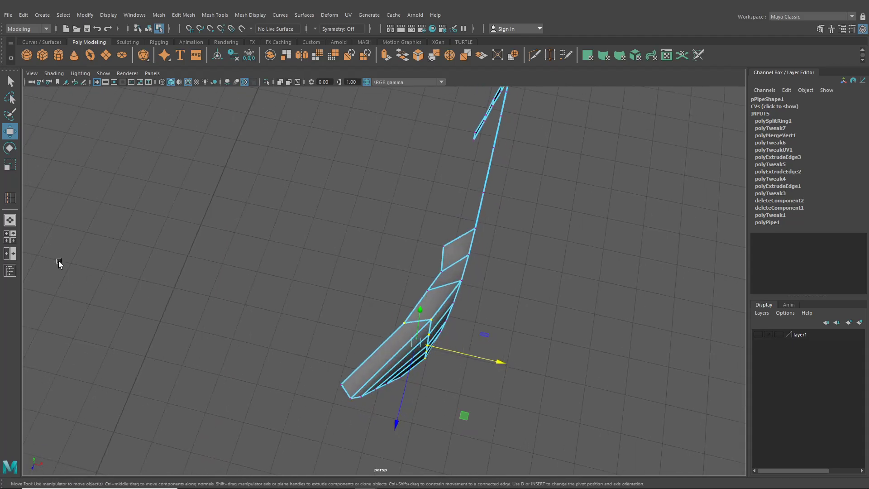
# Shift the panel's lower front-edge vertices sideways in the top view to follow the body outline beside the headlight
pyautogui.press('space')
pyautogui.press('space')
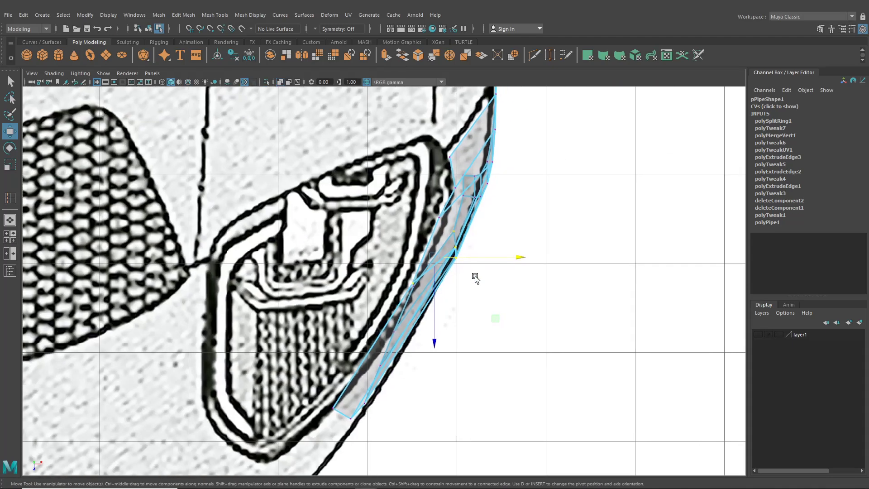
pyautogui.click(482, 258)
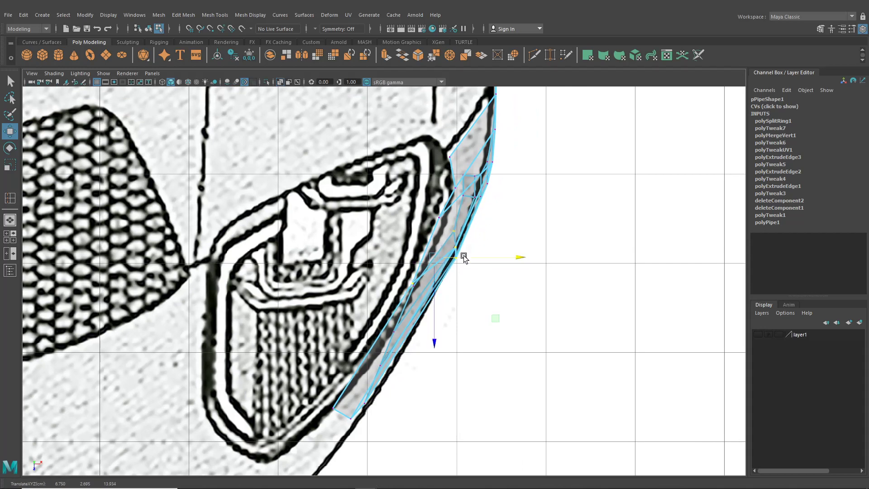
pyautogui.keyDown('alt'); pyautogui.moveTo(443, 360); pyautogui.dragTo(450, 306, button='middle'); pyautogui.keyUp('alt')
pyautogui.moveTo(294, 291); pyautogui.dragTo(394, 368)
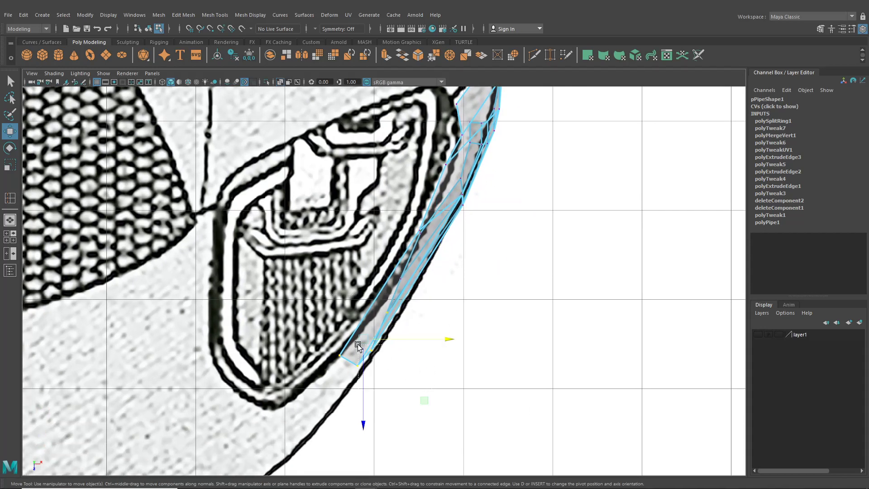
pyautogui.moveTo(358, 344); pyautogui.dragTo(352, 343)
pyautogui.moveTo(378, 304)
pyautogui.mouseDown(button='middle')
pyautogui.moveTo(423, 341)
pyautogui.moveTo(390, 308)
pyautogui.mouseUp(button='middle')
pyautogui.click(401, 283)
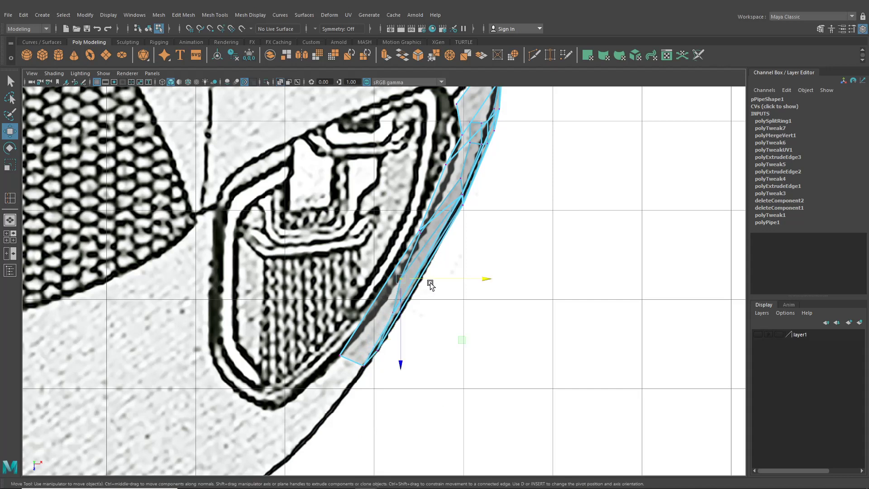
pyautogui.keyDown('alt'); pyautogui.moveTo(436, 281); pyautogui.dragTo(448, 299); pyautogui.keyUp('alt')
# Cut a new edge with Multi-Cut from the inner loop's crease vertex to the front edge, just below the crease corner
pyautogui.click(10, 219)
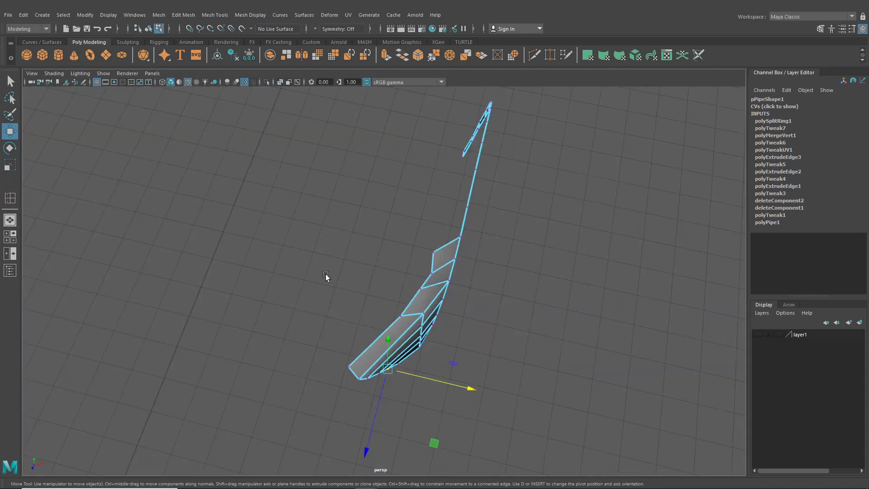
pyautogui.keyDown('alt'); pyautogui.moveTo(325, 273); pyautogui.dragTo(368, 232); pyautogui.keyUp('alt')
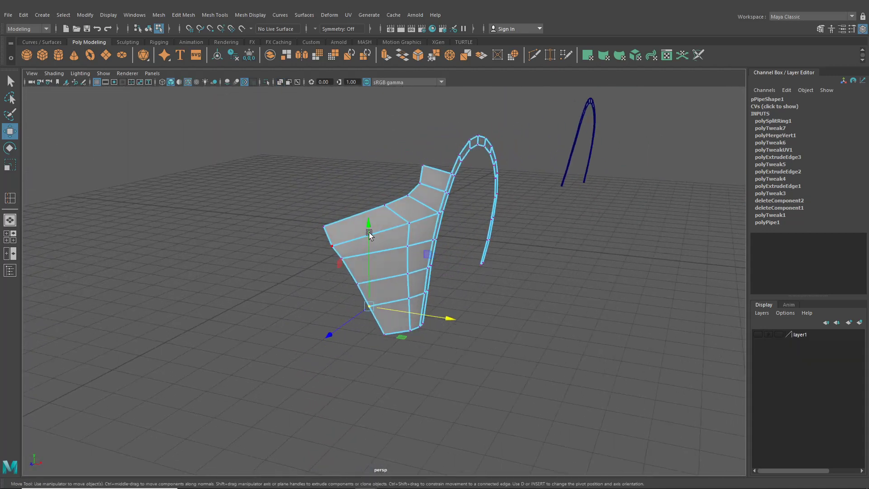
pyautogui.click(533, 57)
pyautogui.scroll(4, 419, 206)
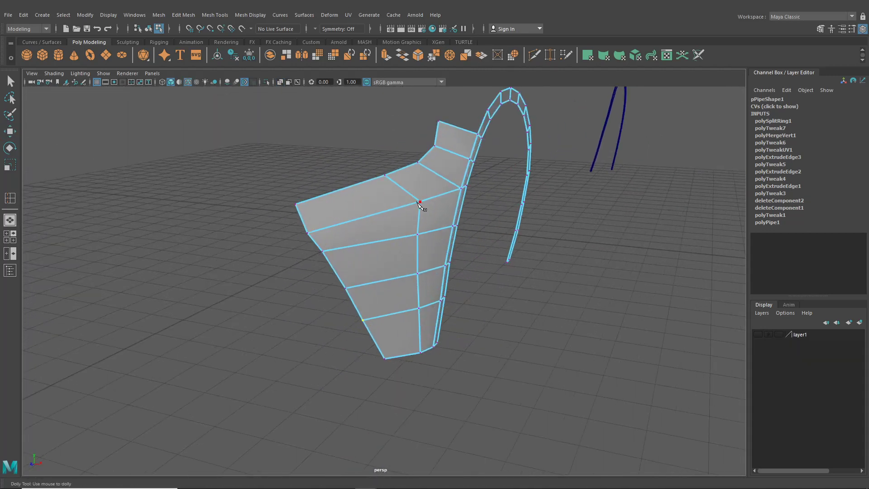
pyautogui.scroll(3, 421, 205)
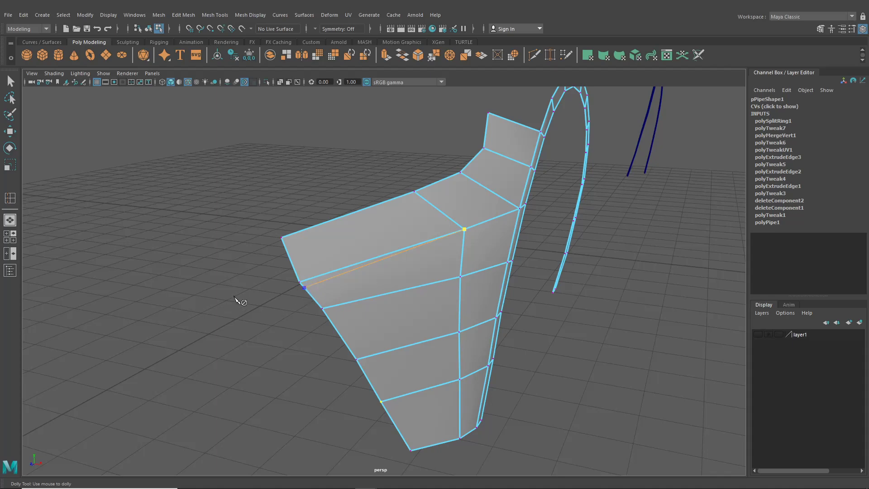
pyautogui.keyDown('alt'); pyautogui.moveTo(258, 264); pyautogui.dragTo(316, 260, button='right'); pyautogui.keyUp('alt')
pyautogui.keyDown('alt'); pyautogui.moveTo(316, 259); pyautogui.dragTo(298, 256); pyautogui.keyUp('alt')
pyautogui.click(10, 131)
# Adjust the sideways position of the front-edge vertices at the crease corner and the new cut in perspective
pyautogui.keyDown('alt'); pyautogui.moveTo(223, 172); pyautogui.dragTo(198, 195, button='middle'); pyautogui.keyUp('alt')
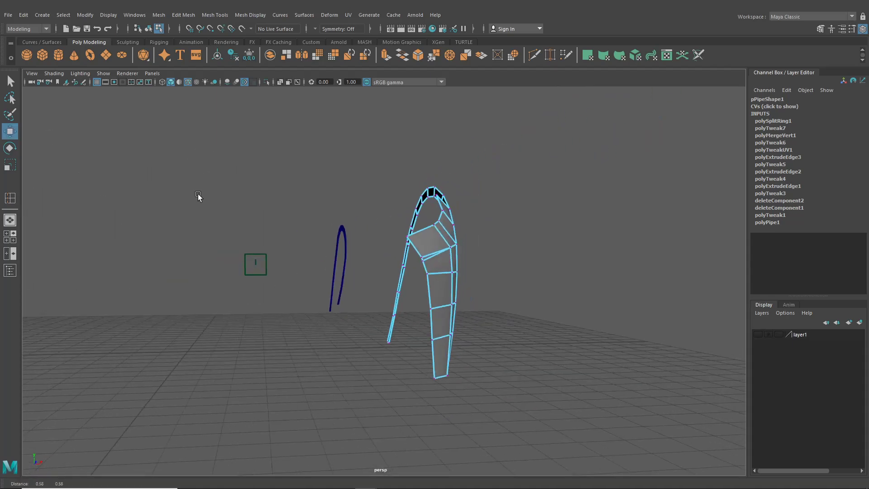
pyautogui.click(198, 196)
pyautogui.keyDown('alt'); pyautogui.moveTo(197, 196); pyautogui.dragTo(404, 263, button='right'); pyautogui.keyUp('alt')
pyautogui.keyDown('alt'); pyautogui.moveTo(404, 263); pyautogui.dragTo(484, 265); pyautogui.keyUp('alt')
pyautogui.click(465, 268)
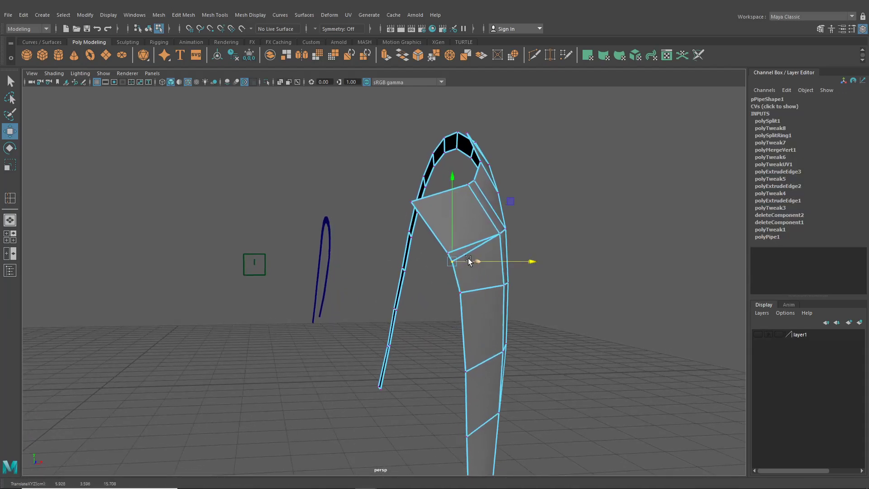
pyautogui.click(440, 247)
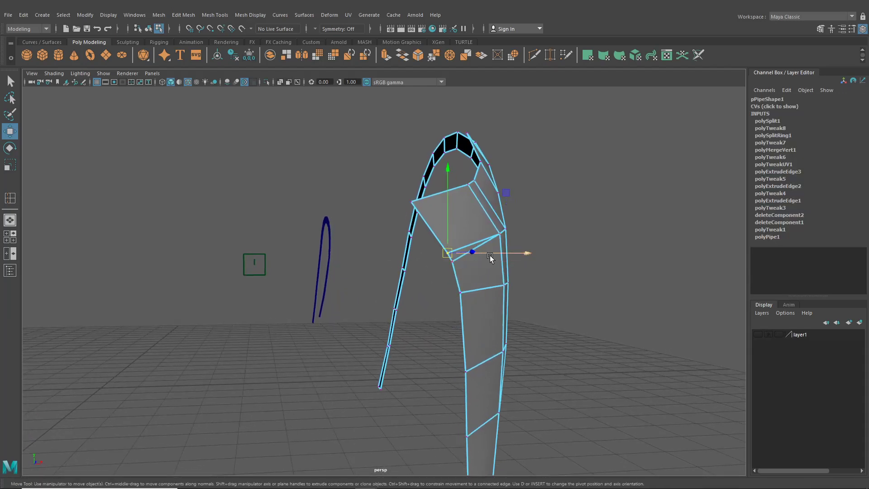
pyautogui.moveTo(490, 257); pyautogui.dragTo(453, 265)
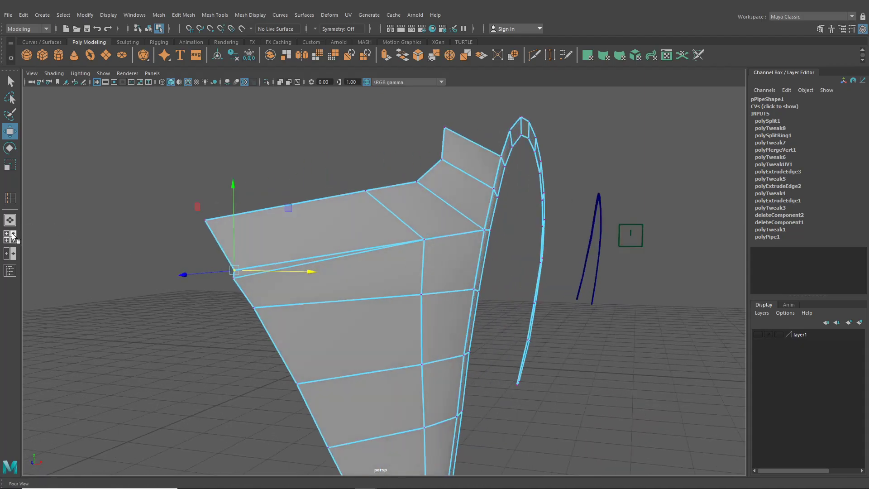
# Extrude the panel's front edges above the new cut 1.7 units forward in the side view
pyautogui.press('space')
pyautogui.press('space')
pyautogui.scroll(3, 500, 322)
pyautogui.scroll(2, 499, 322)
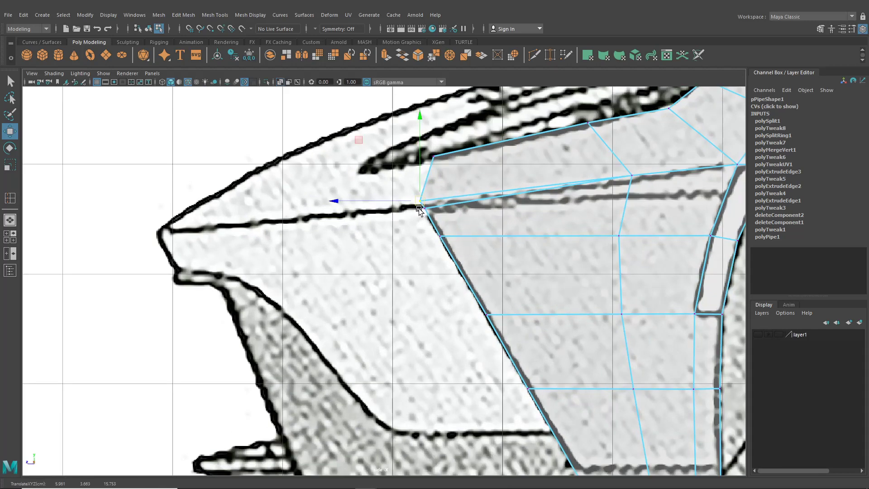
pyautogui.keyDown('alt'); pyautogui.moveTo(419, 209); pyautogui.dragTo(388, 264); pyautogui.keyUp('alt')
pyautogui.moveTo(413, 231); pyautogui.dragTo(413, 207, button='right')
pyautogui.click(393, 259)
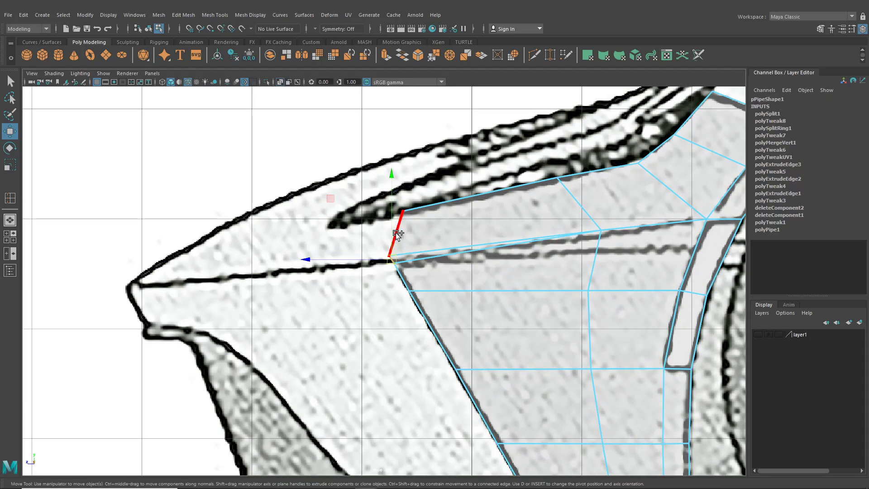
pyautogui.hotkey('ctrl', 'e')
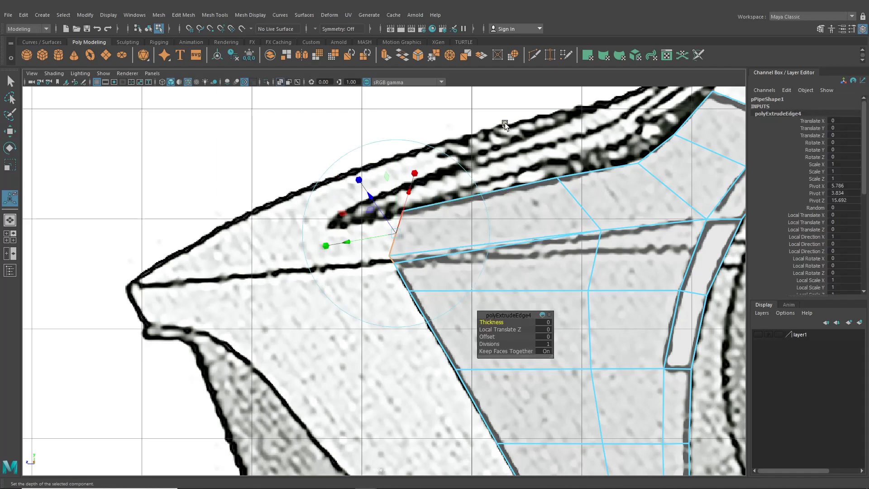
pyautogui.click(504, 125)
pyautogui.moveTo(344, 236); pyautogui.dragTo(188, 256)
# Move the extruded edges 2.719 units inward in the top view, toward the car's centreline
pyautogui.click(16, 235)
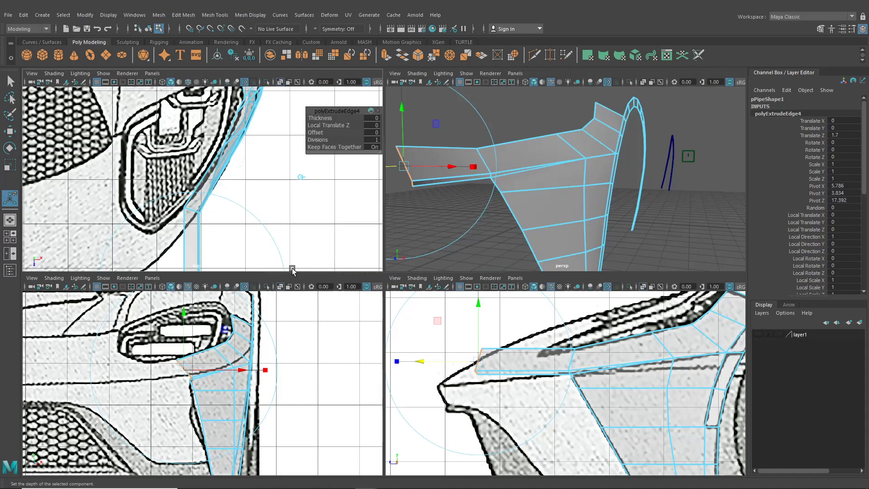
pyautogui.press('space')
pyautogui.scroll(-5, 263, 237)
pyautogui.keyDown('alt'); pyautogui.moveTo(366, 238); pyautogui.dragTo(388, 155, button='middle'); pyautogui.keyUp('alt')
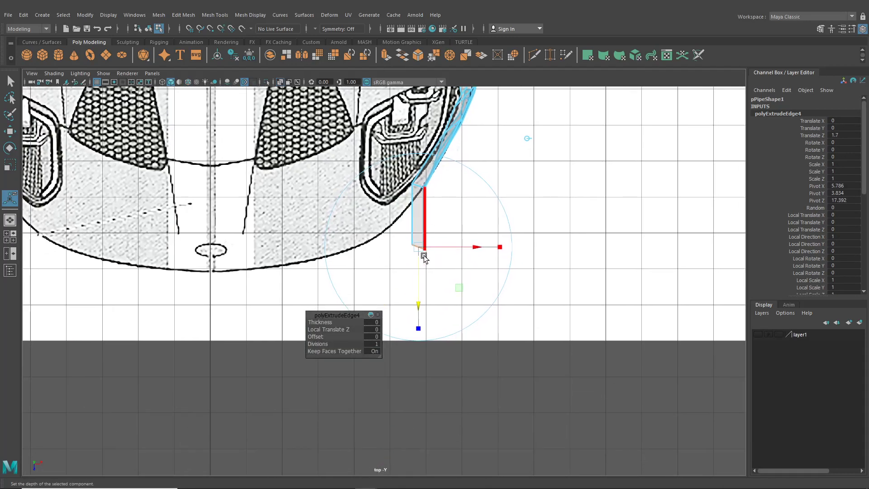
pyautogui.moveTo(441, 247); pyautogui.dragTo(346, 249)
pyautogui.moveTo(342, 238); pyautogui.dragTo(304, 231, button='right')
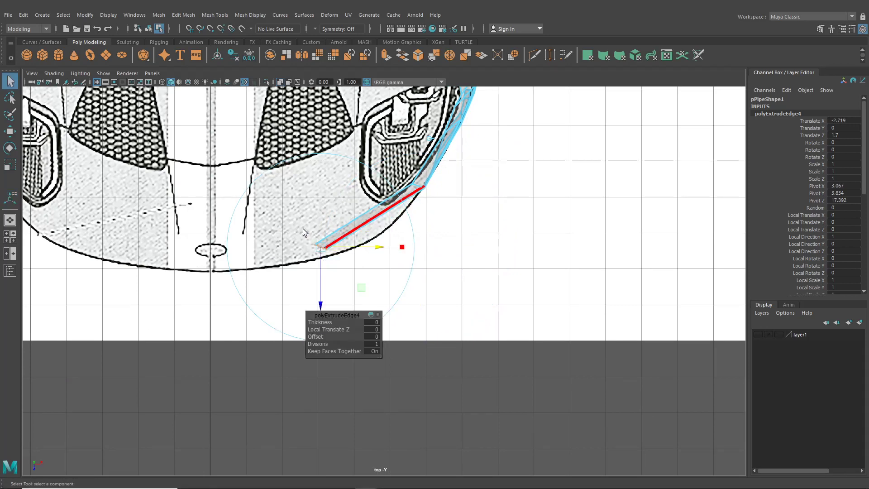
# Snap the extruded strip's end vertices onto the car's centreline in the top view
pyautogui.scroll(3, 304, 231)
pyautogui.moveTo(262, 211); pyautogui.dragTo(127, 234)
pyautogui.click(10, 132)
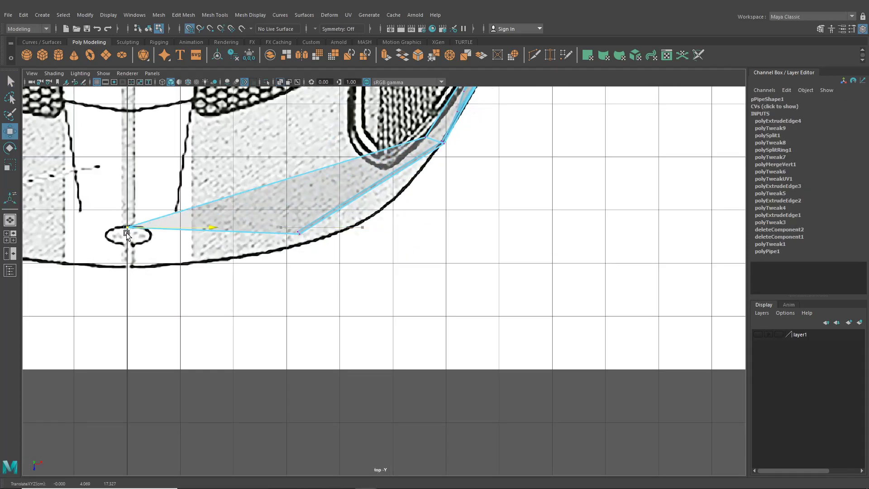
pyautogui.click(293, 235)
pyautogui.moveTo(345, 233); pyautogui.dragTo(112, 242)
pyautogui.moveTo(319, 249); pyautogui.dragTo(279, 226)
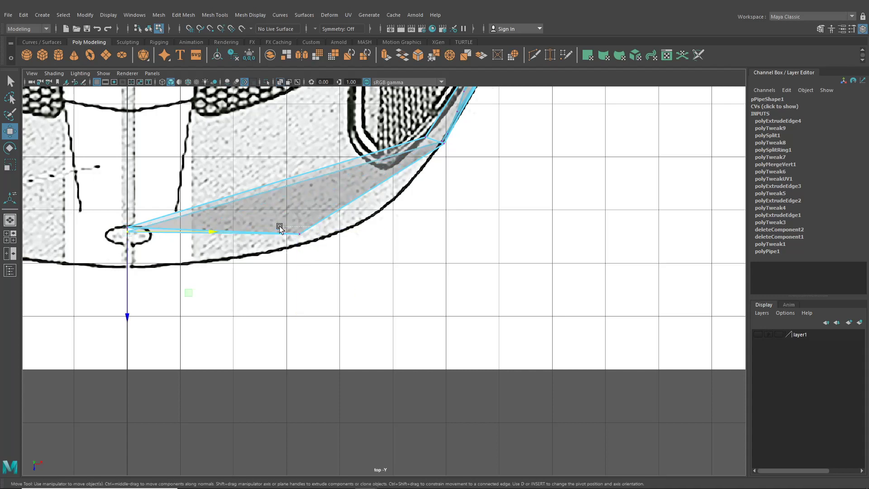
pyautogui.moveTo(342, 235); pyautogui.dragTo(143, 249)
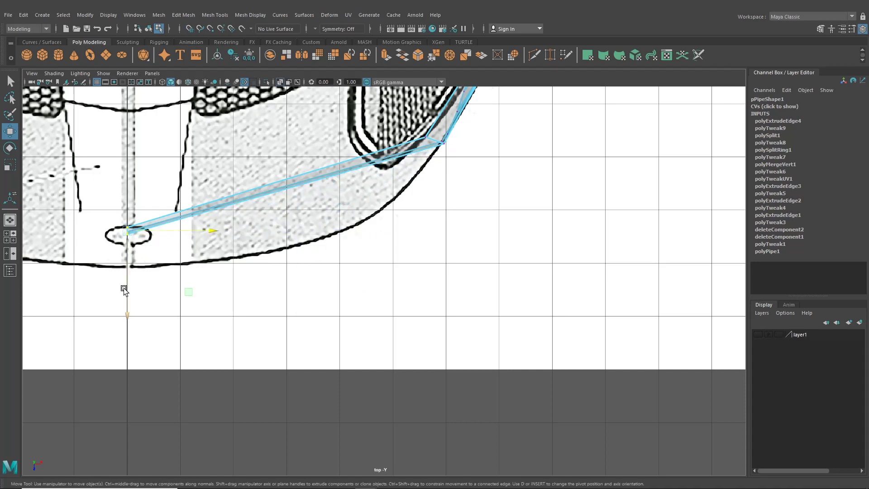
# Move the strip's end vertices forward to the nose outline and adjust their height to the nose crease in the side and front views
pyautogui.moveTo(123, 287); pyautogui.dragTo(137, 329)
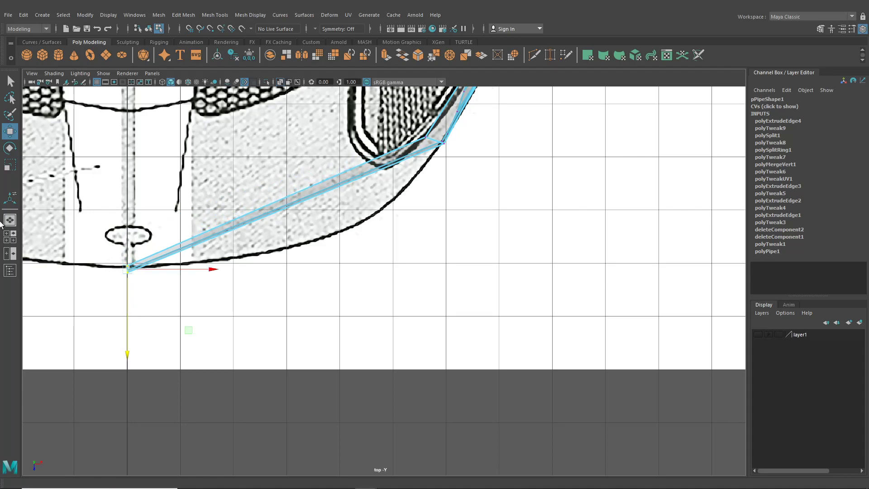
pyautogui.click(10, 241)
pyautogui.press('space')
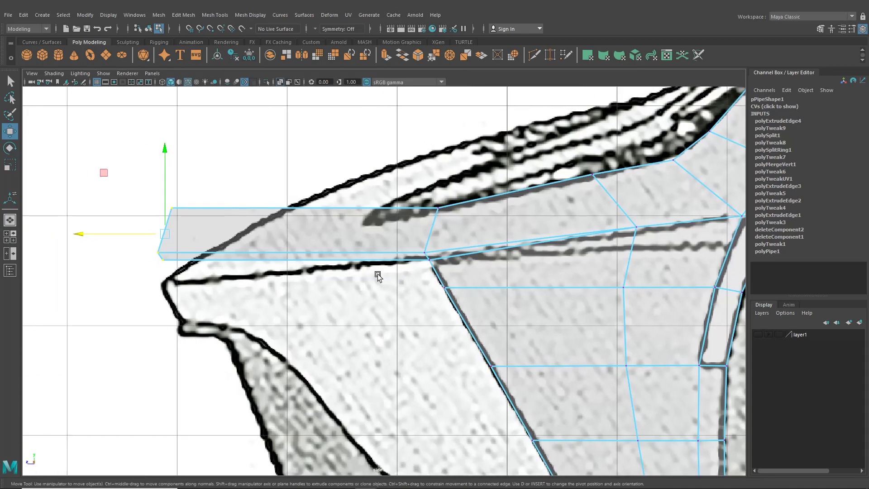
pyautogui.moveTo(165, 239); pyautogui.dragTo(164, 268)
pyautogui.press('space')
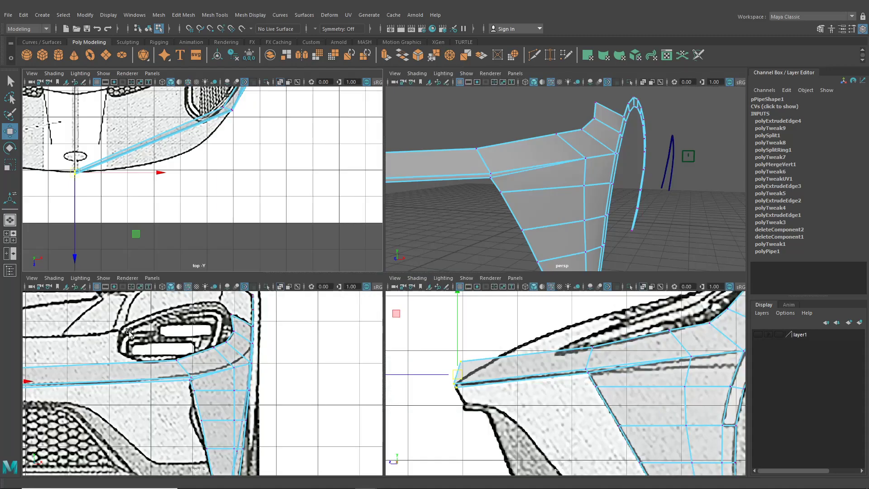
pyautogui.scroll(2, 154, 345)
pyautogui.moveTo(163, 343); pyautogui.dragTo(163, 342)
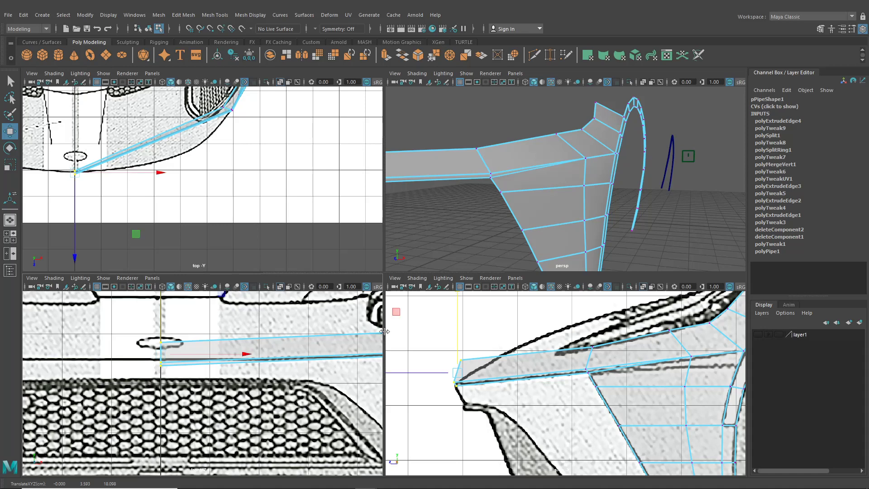
# Reposition the strip's upper end vertex in the side view so it lies on the bonnet outline behind the nose tip
pyautogui.moveTo(483, 353); pyautogui.dragTo(427, 245, button='right')
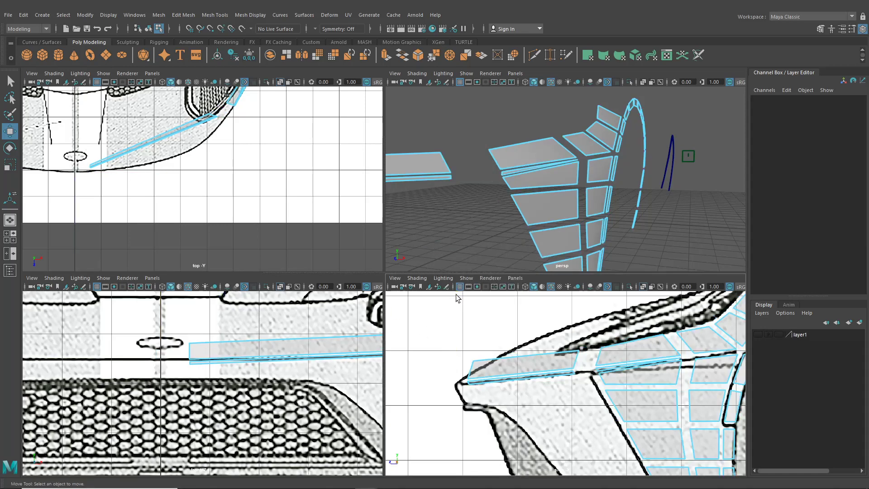
pyautogui.rightClick(481, 366)
pyautogui.rightClick(527, 199)
pyautogui.moveTo(528, 199); pyautogui.dragTo(499, 182, button='right')
pyautogui.moveTo(465, 361); pyautogui.dragTo(481, 369)
# Raise the strip's two lower end vertices in the front view toward the bumper crease line
pyautogui.keyDown('alt'); pyautogui.moveTo(202, 360); pyautogui.dragTo(248, 364, button='middle'); pyautogui.keyUp('alt')
pyautogui.scroll(4, 207, 368)
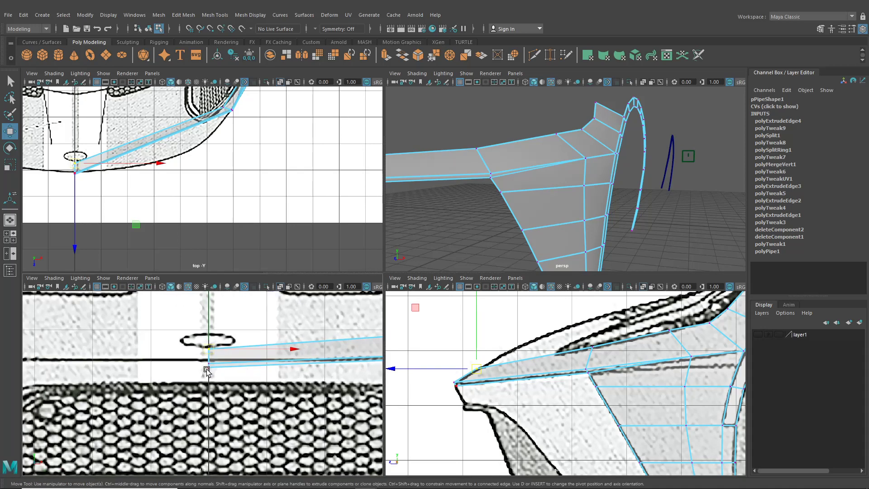
pyautogui.moveTo(202, 349); pyautogui.dragTo(213, 362)
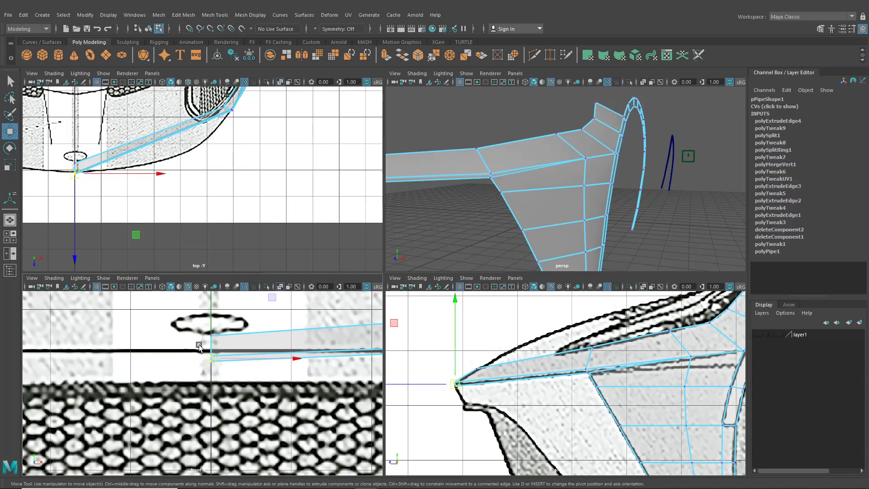
pyautogui.moveTo(210, 321); pyautogui.dragTo(210, 320)
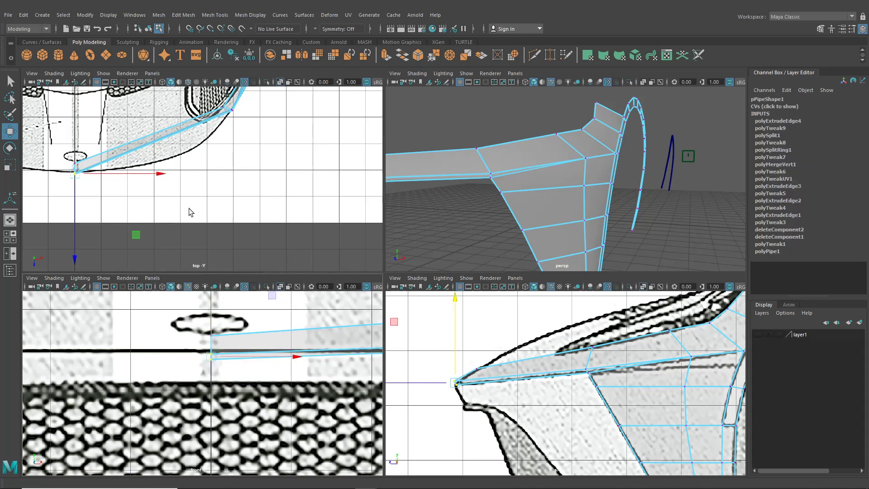
# Insert an edge loop across the nose strip in the front view, just inboard of the headlight's inner end
pyautogui.press('space')
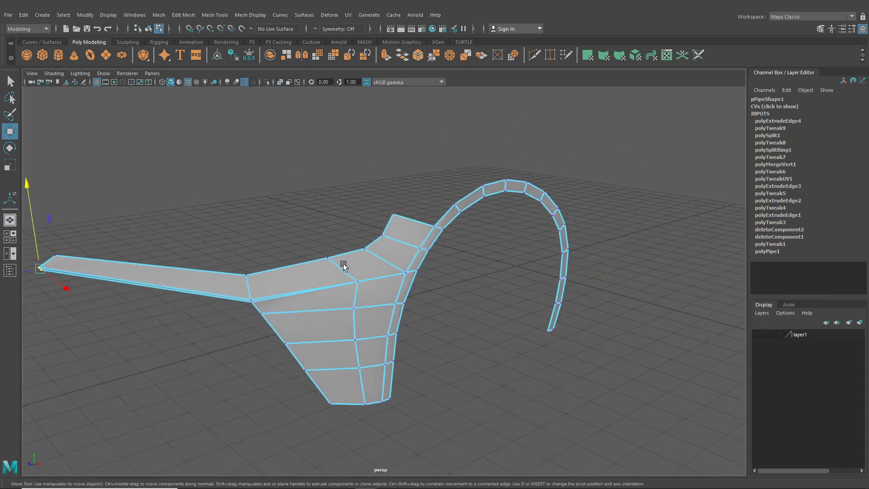
pyautogui.scroll(-3, 343, 263)
pyautogui.keyDown('alt'); pyautogui.moveTo(343, 263); pyautogui.dragTo(394, 322); pyautogui.keyUp('alt')
pyautogui.click(9, 238)
pyautogui.press('space')
pyautogui.scroll(-7, 324, 377)
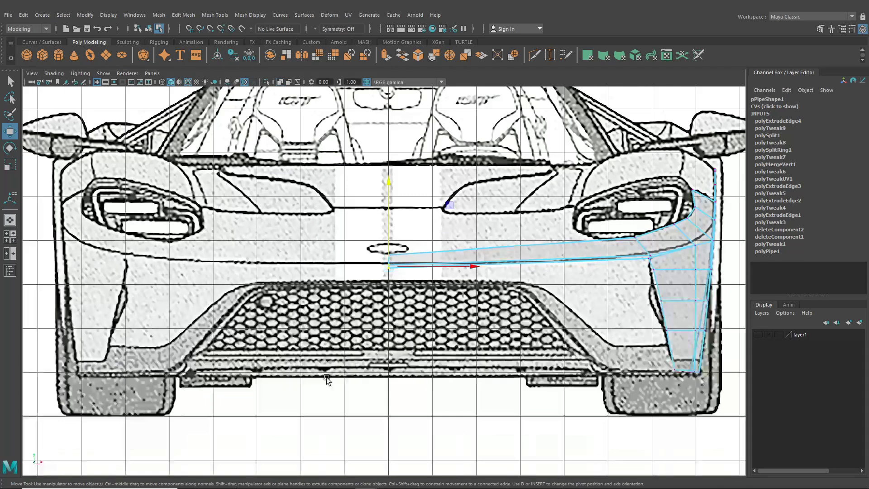
pyautogui.keyDown('alt'); pyautogui.moveTo(493, 336); pyautogui.dragTo(279, 289, button='middle'); pyautogui.keyUp('alt')
pyautogui.scroll(3, 330, 333)
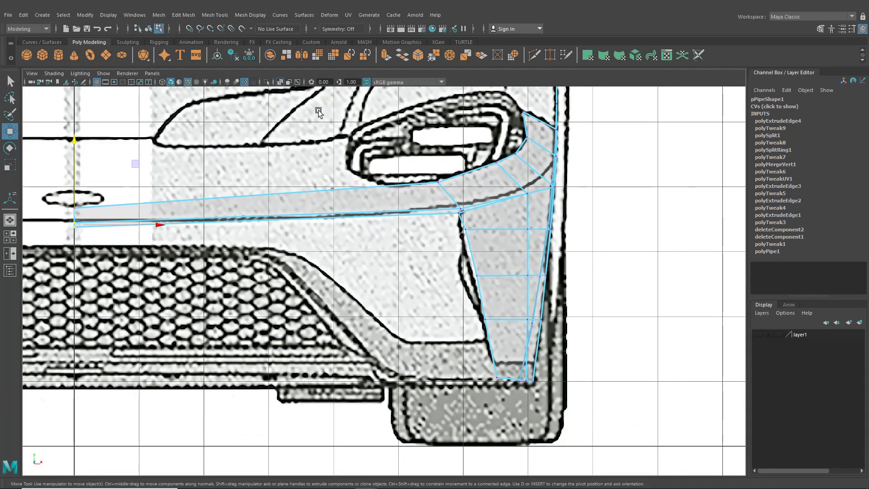
pyautogui.click(214, 14)
pyautogui.click(232, 83)
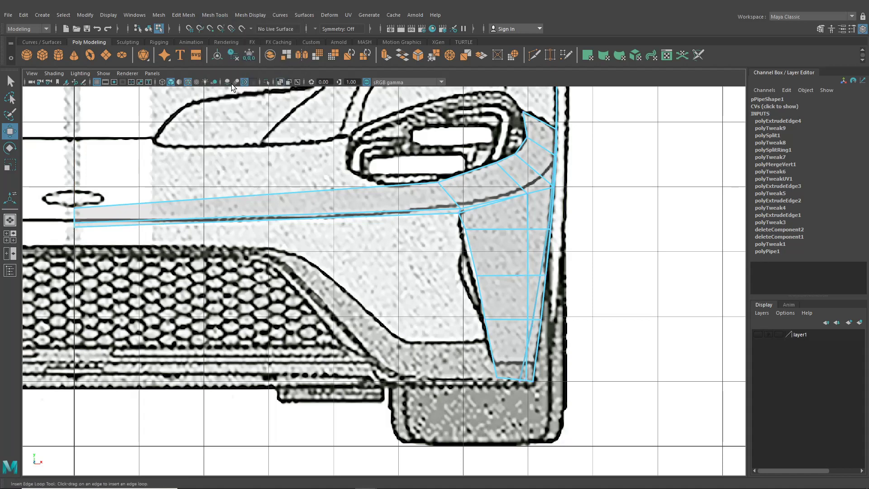
pyautogui.click(349, 191)
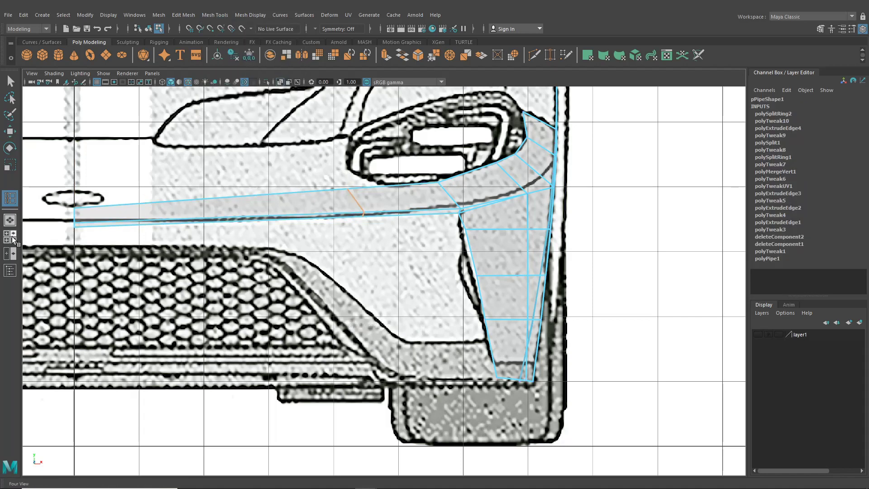
# Move the inserted edge loop forward in the top view until it meets the curved nose outline
pyautogui.click(13, 239)
pyautogui.press('w')
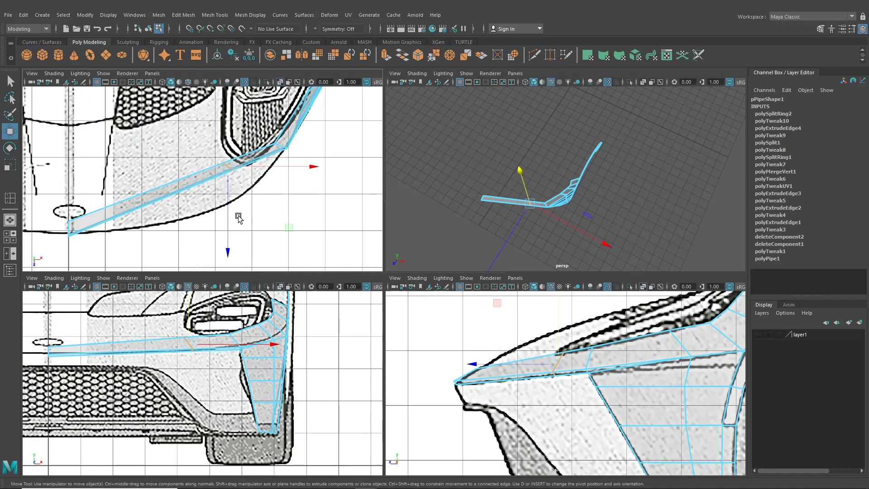
pyautogui.moveTo(238, 218); pyautogui.dragTo(229, 252)
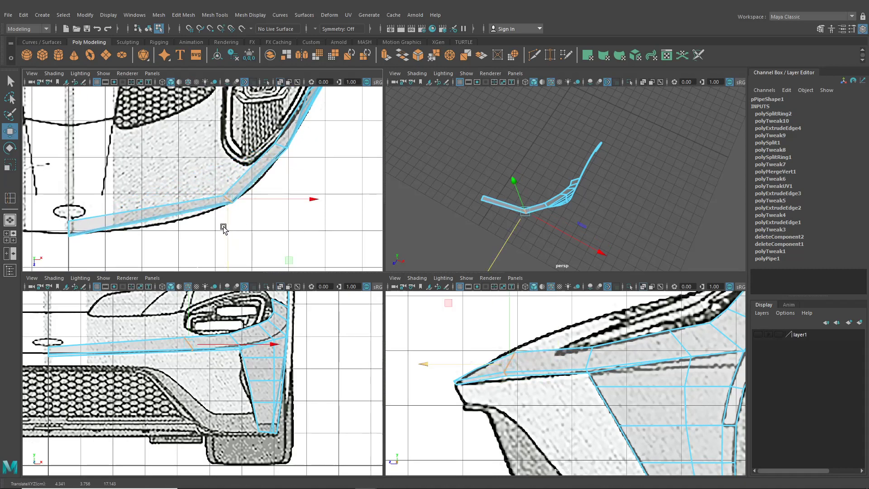
pyautogui.press('space')
pyautogui.scroll(-3, 295, 240)
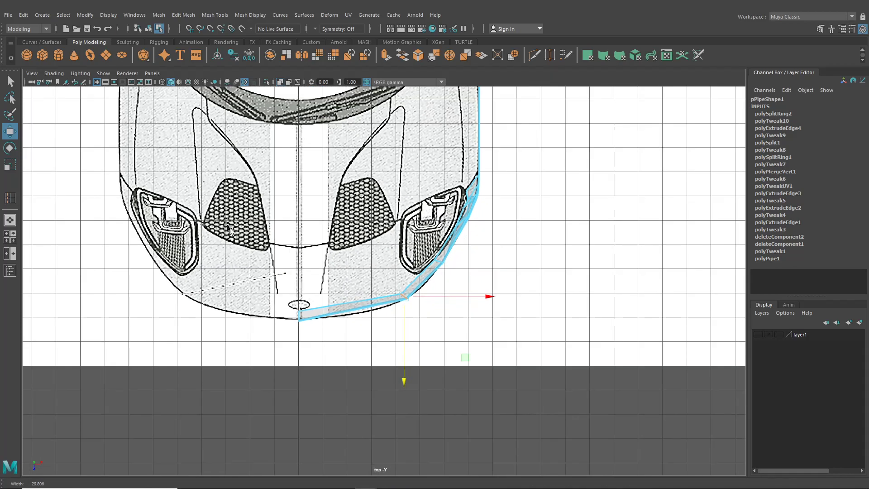
pyautogui.scroll(2, 348, 271)
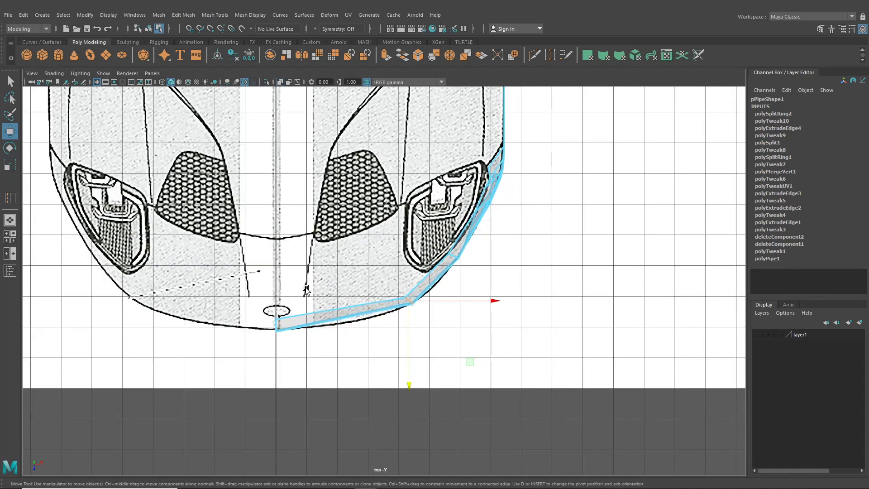
# Insert another edge loop across the strip close to the centreline and move it forward to the nose outline
pyautogui.press('y')
pyautogui.scroll(2, 285, 251)
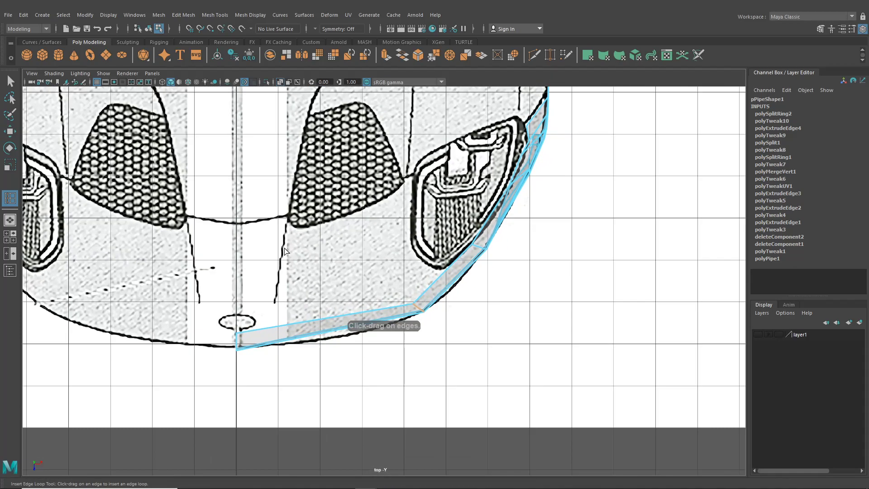
pyautogui.click(275, 331)
pyautogui.press('w')
pyautogui.scroll(2, 318, 360)
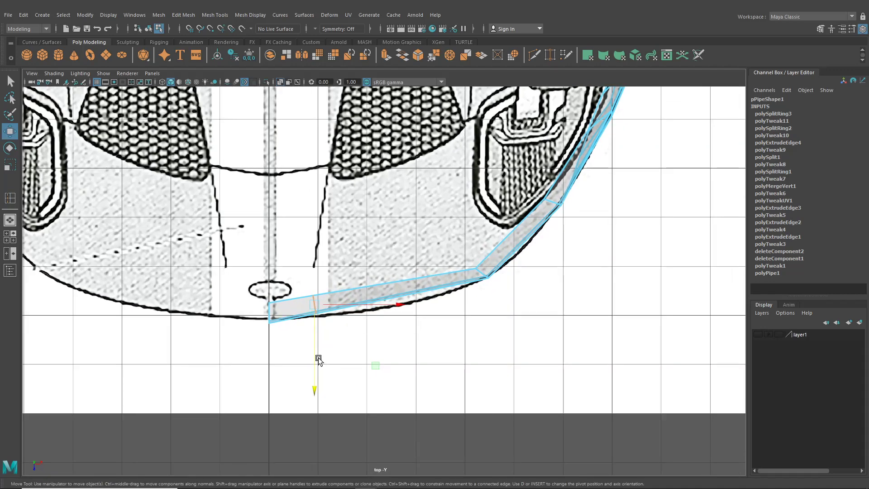
pyautogui.moveTo(316, 365); pyautogui.dragTo(317, 372)
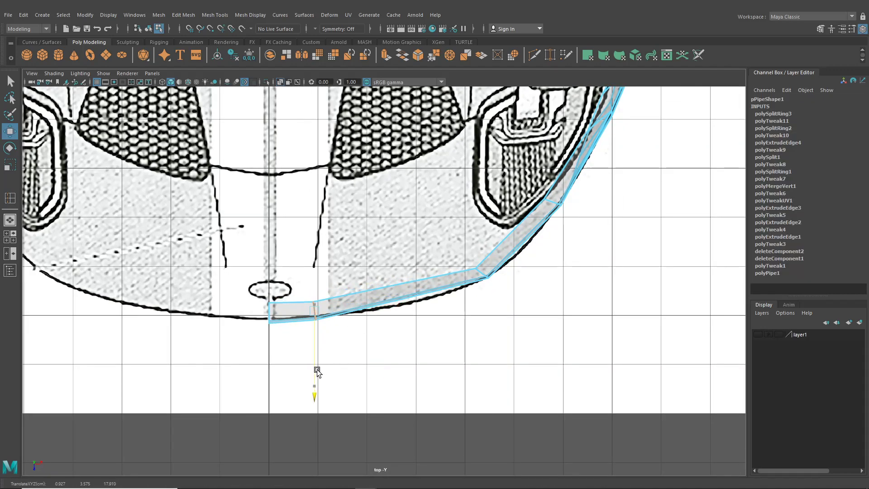
# Select the vertices of the edge loop nearest the centreline in the top view and fine-tune them against the nose outline
pyautogui.keyDown('alt'); pyautogui.moveTo(312, 352); pyautogui.dragTo(342, 336, button='middle'); pyautogui.keyUp('alt')
pyautogui.scroll(2, 332, 332)
pyautogui.moveTo(307, 310); pyautogui.dragTo(266, 234, button='right')
pyautogui.moveTo(257, 309); pyautogui.dragTo(283, 344)
pyautogui.moveTo(304, 257); pyautogui.dragTo(338, 331)
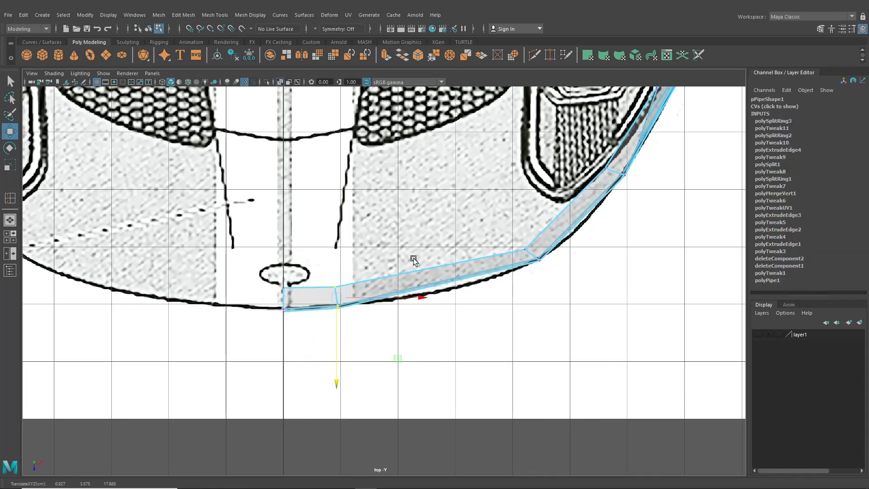
# Insert an edge loop between the two existing strip loops and move it forward and outward onto the nose outline
pyautogui.press('g')
pyautogui.click(437, 283)
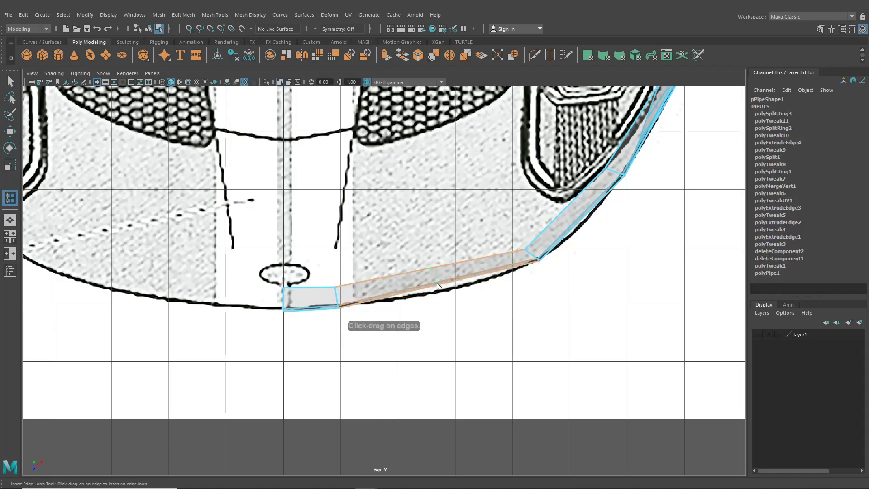
pyautogui.press('w')
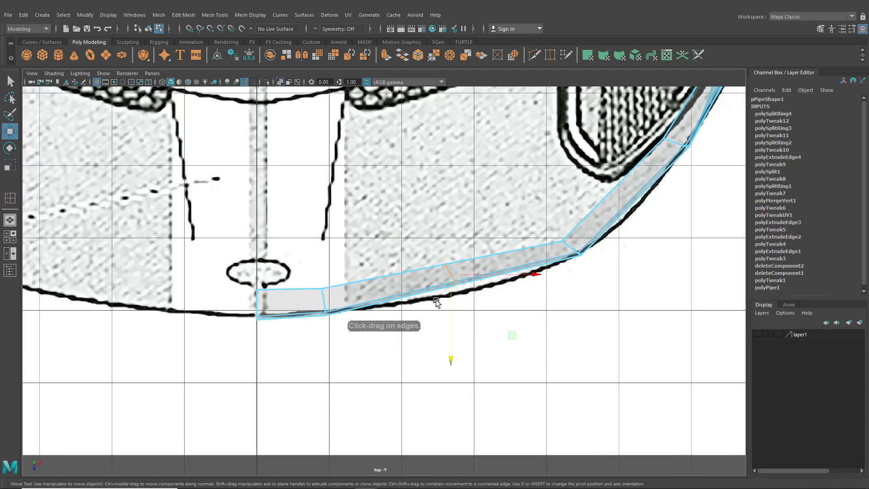
pyautogui.scroll(2, 448, 284)
pyautogui.moveTo(452, 284); pyautogui.dragTo(459, 292)
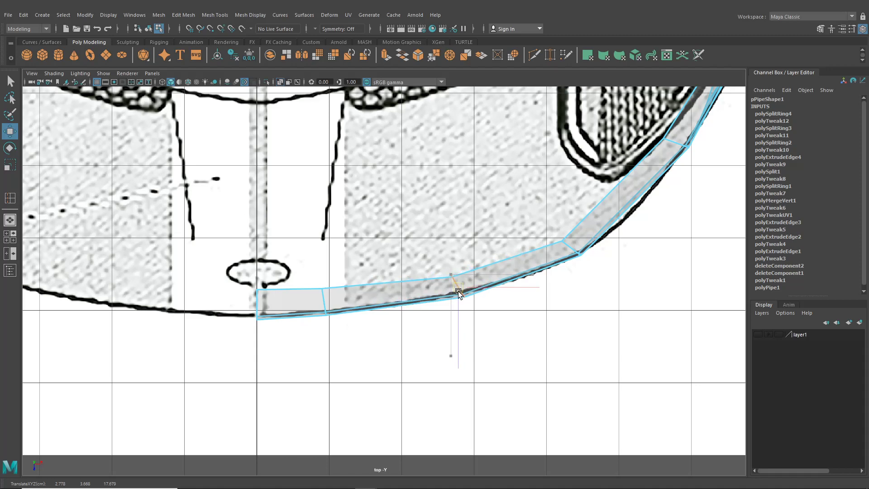
# Shift the middle edge loop slightly outward and down in the front view to follow the bumper crease line
pyautogui.press('space')
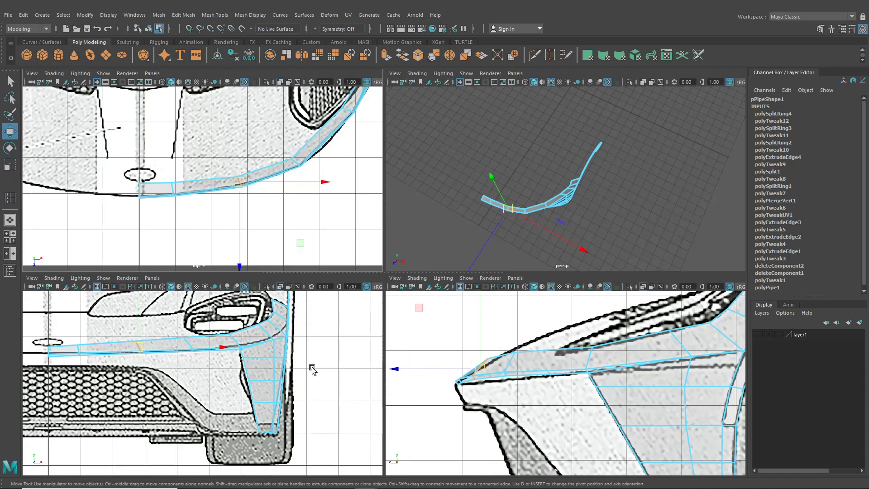
pyautogui.press('space')
pyautogui.scroll(1, 330, 362)
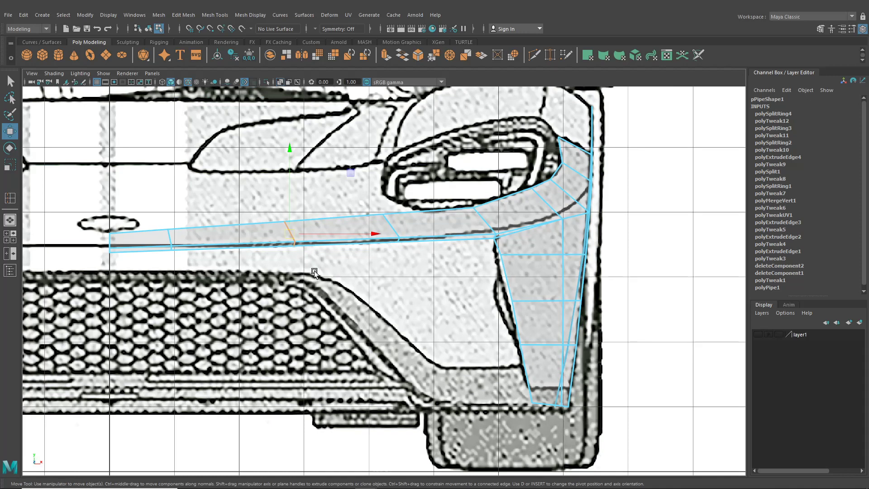
pyautogui.moveTo(290, 235); pyautogui.dragTo(295, 237)
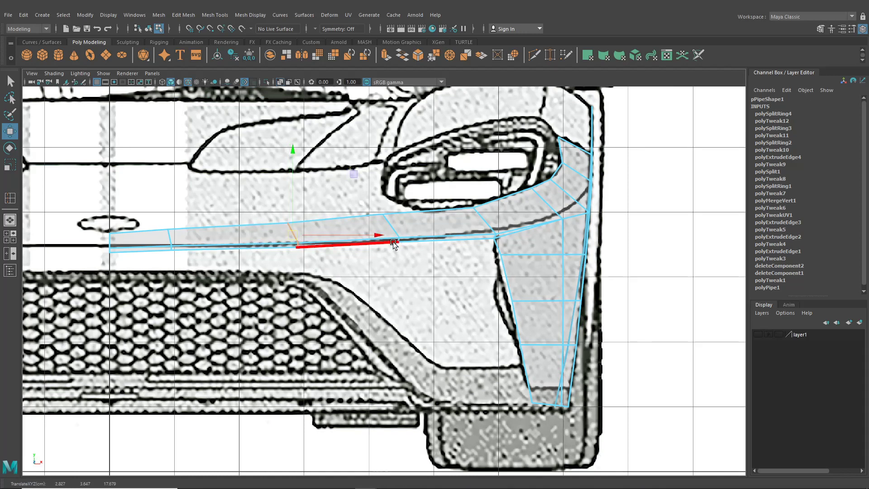
# Lower the outer loop's vertices slightly in the front view and adjust the height of the vertices at and beside the centreline
pyautogui.moveTo(398, 231); pyautogui.dragTo(358, 228, button='right')
pyautogui.moveTo(352, 198); pyautogui.dragTo(418, 259)
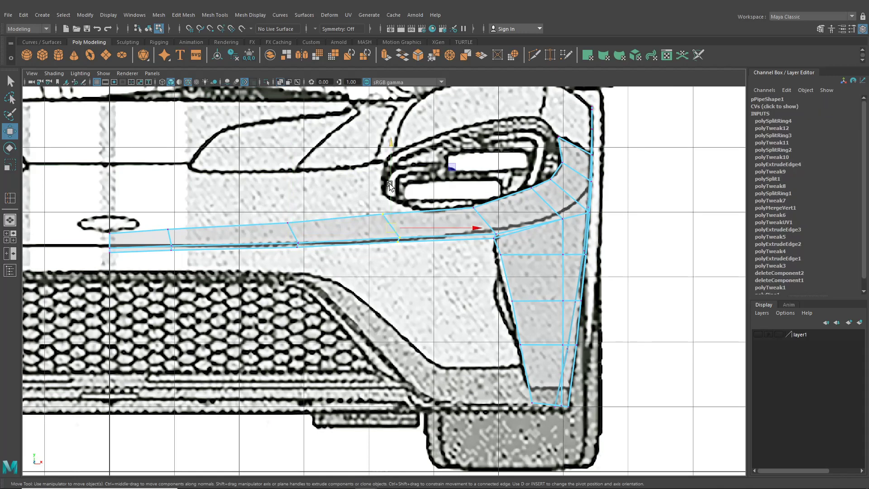
pyautogui.moveTo(389, 183); pyautogui.dragTo(390, 188)
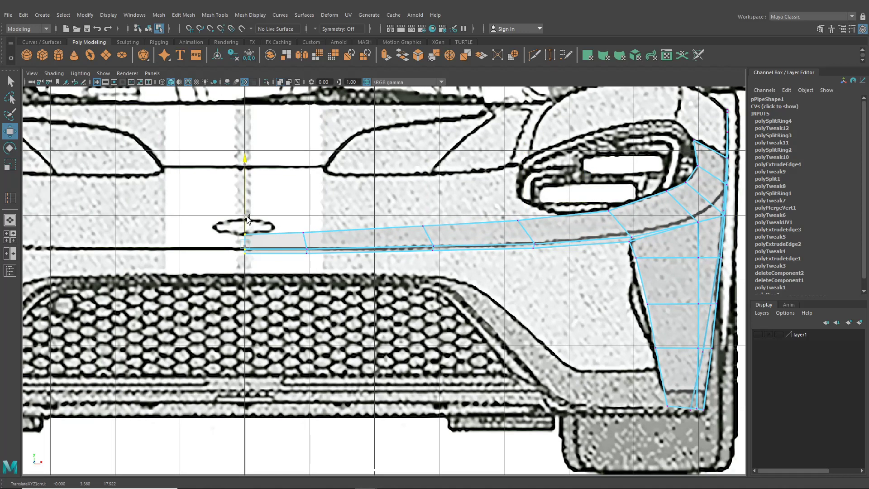
pyautogui.moveTo(227, 208); pyautogui.dragTo(316, 262)
pyautogui.moveTo(275, 210); pyautogui.dragTo(275, 210)
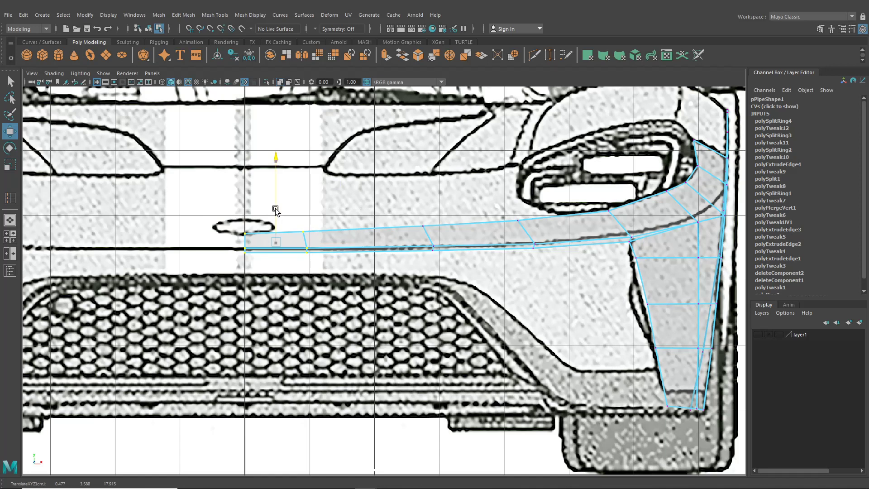
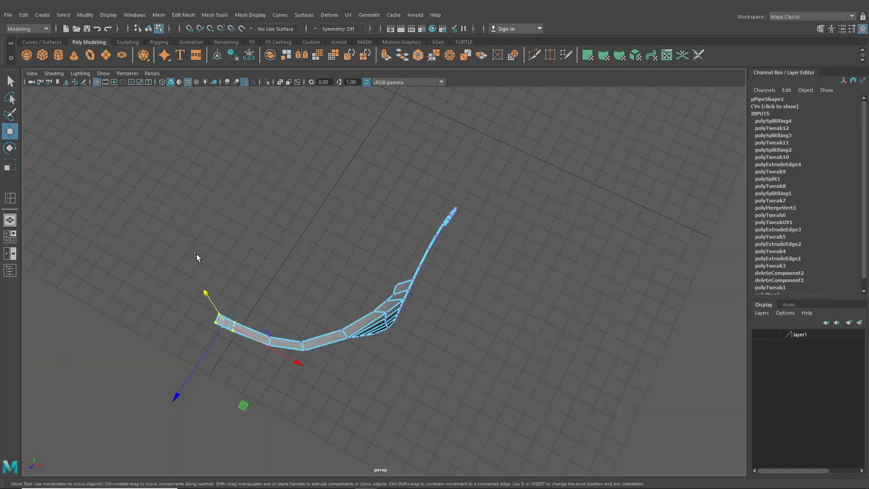
# Reposition the strip's upper-edge vertex above the bumper panel's front corner in the side view to follow the headlight's lower outline
pyautogui.click(10, 236)
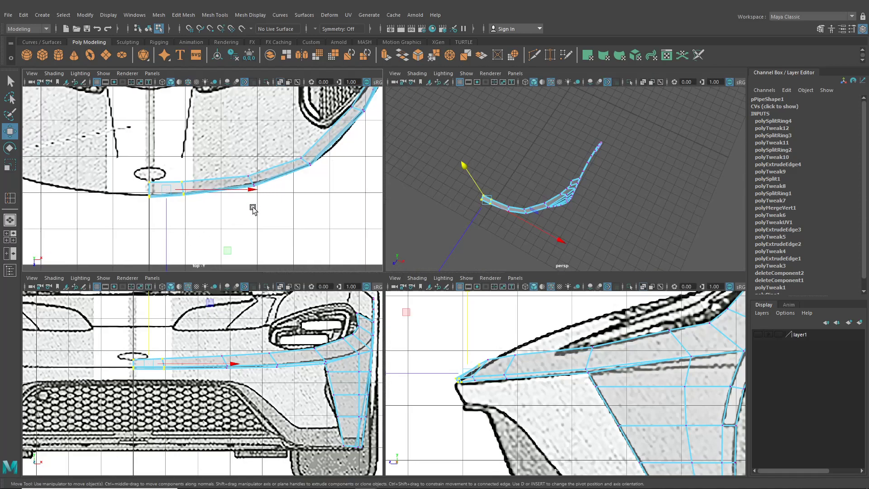
pyautogui.keyDown('alt'); pyautogui.moveTo(268, 218); pyautogui.dragTo(256, 215, button='middle'); pyautogui.keyUp('alt')
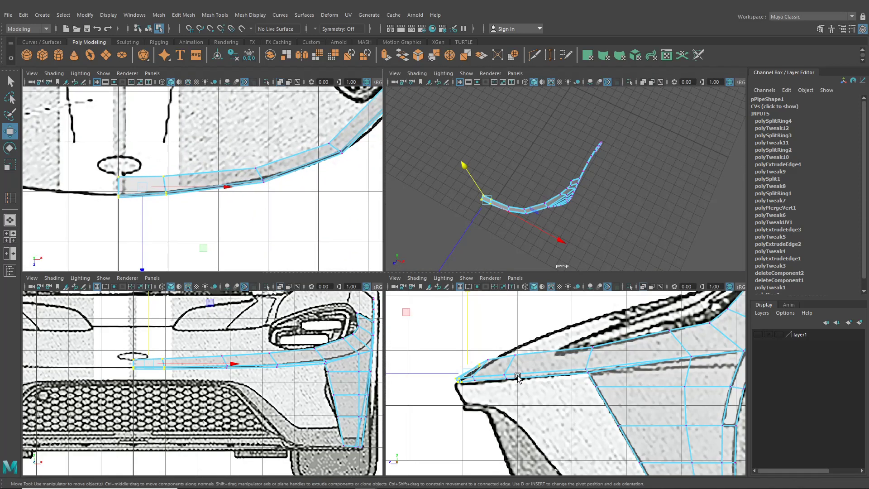
pyautogui.keyDown('alt'); pyautogui.moveTo(517, 377); pyautogui.dragTo(524, 393, button='middle'); pyautogui.keyUp('alt')
pyautogui.scroll(4, 512, 374)
pyautogui.moveTo(561, 363); pyautogui.dragTo(515, 230, button='right')
pyautogui.keyDown('alt'); pyautogui.moveTo(675, 299); pyautogui.dragTo(572, 341, button='middle'); pyautogui.keyUp('alt')
pyautogui.moveTo(585, 369); pyautogui.dragTo(579, 331)
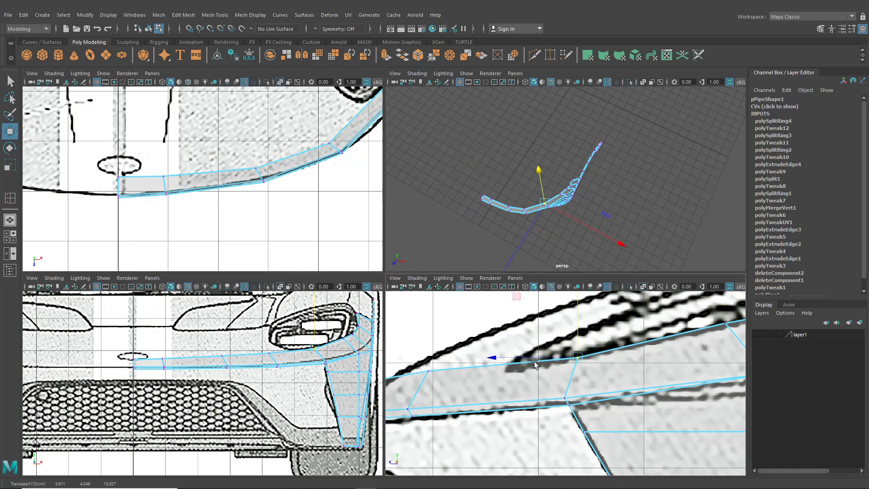
pyautogui.moveTo(535, 360); pyautogui.dragTo(542, 360)
# Move the next upper-edge vertex rearward in the side view and adjust its height to the headlight's lower outline
pyautogui.keyDown('alt'); pyautogui.moveTo(670, 319); pyautogui.dragTo(566, 330, button='middle'); pyautogui.keyUp('alt')
pyautogui.moveTo(599, 318); pyautogui.dragTo(637, 350)
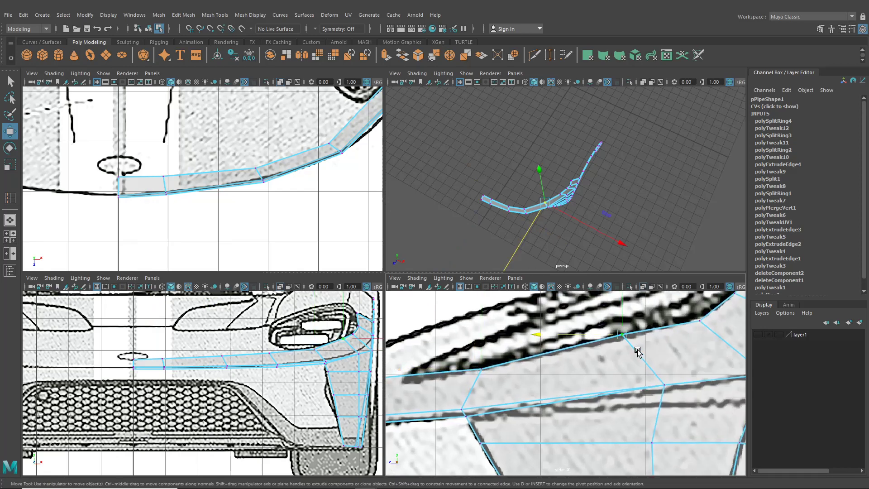
pyautogui.moveTo(589, 335); pyautogui.dragTo(599, 340)
pyautogui.moveTo(633, 312); pyautogui.dragTo(635, 317)
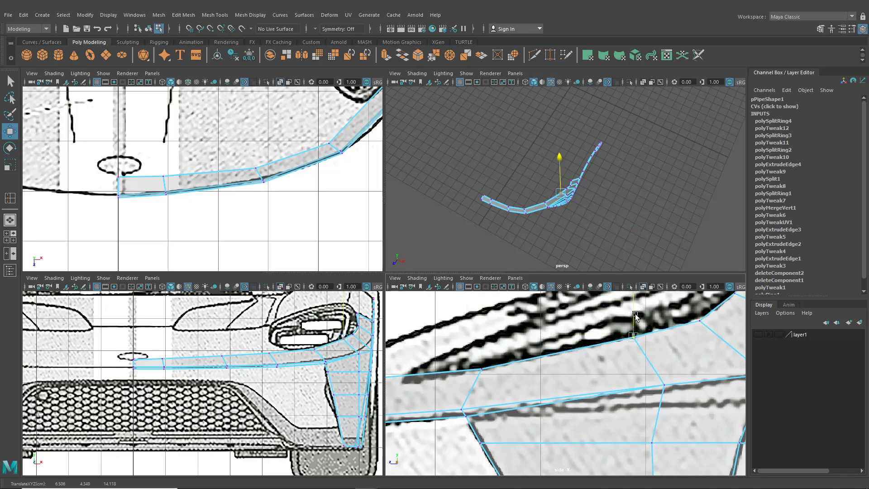
# Move the upper vertex of the strip's outer edge loop rearward in the side view
pyautogui.keyDown('alt'); pyautogui.moveTo(636, 317); pyautogui.dragTo(498, 362, button='middle'); pyautogui.keyUp('alt')
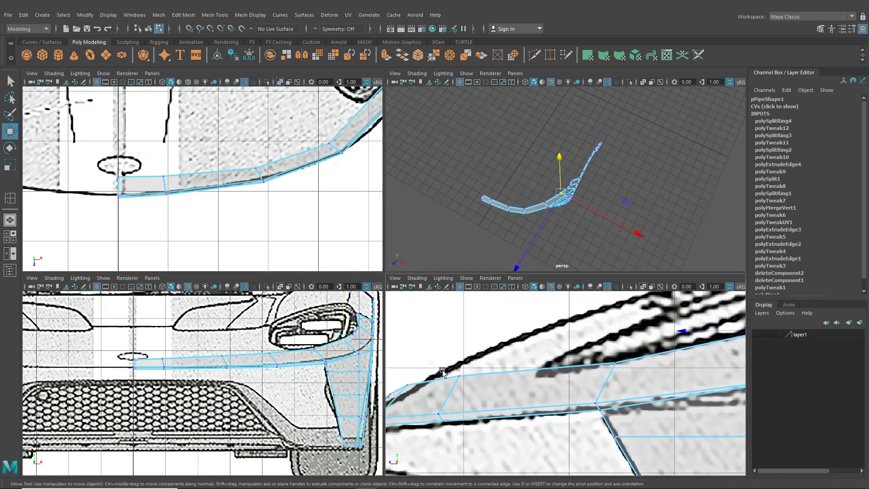
pyautogui.click(459, 375)
pyautogui.moveTo(419, 383); pyautogui.dragTo(451, 383)
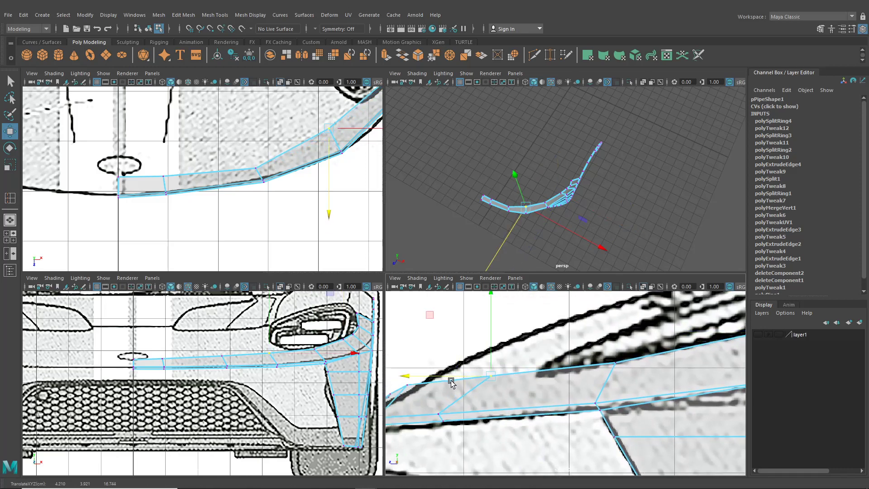
# Reposition the bumper strip's upper-edge vertices in the side view, moving the one nearer the nose farther back
pyautogui.moveTo(494, 335); pyautogui.dragTo(494, 342)
pyautogui.keyDown('alt'); pyautogui.moveTo(436, 374); pyautogui.dragTo(518, 362, button='middle'); pyautogui.keyUp('alt')
pyautogui.click(495, 373)
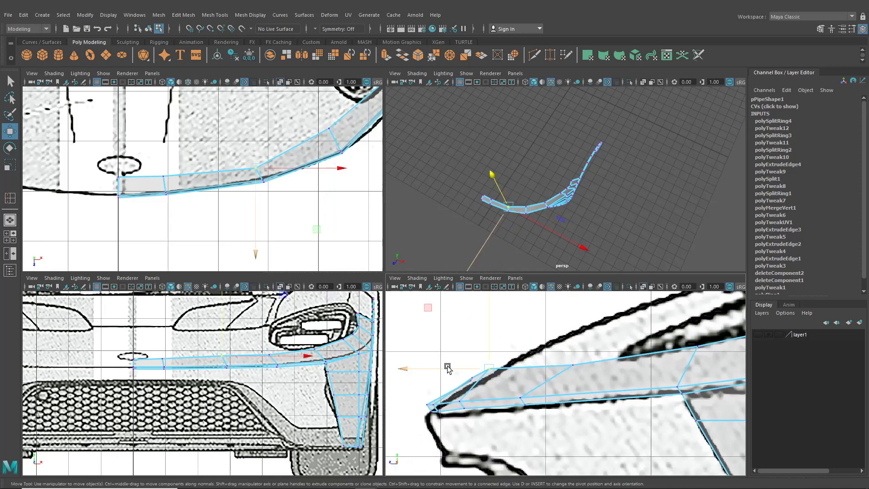
pyautogui.moveTo(448, 366); pyautogui.dragTo(474, 382)
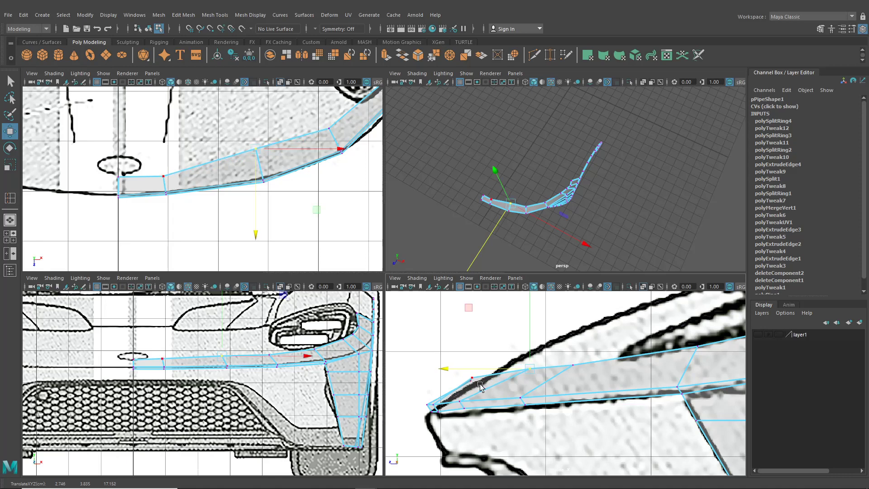
# Move the strip's upper-edge vertices near the centre line back in the top view to give the strip an even width
pyautogui.moveTo(156, 165); pyautogui.dragTo(174, 180)
pyautogui.click(121, 180)
pyautogui.moveTo(122, 184); pyautogui.dragTo(121, 179)
pyautogui.click(166, 167)
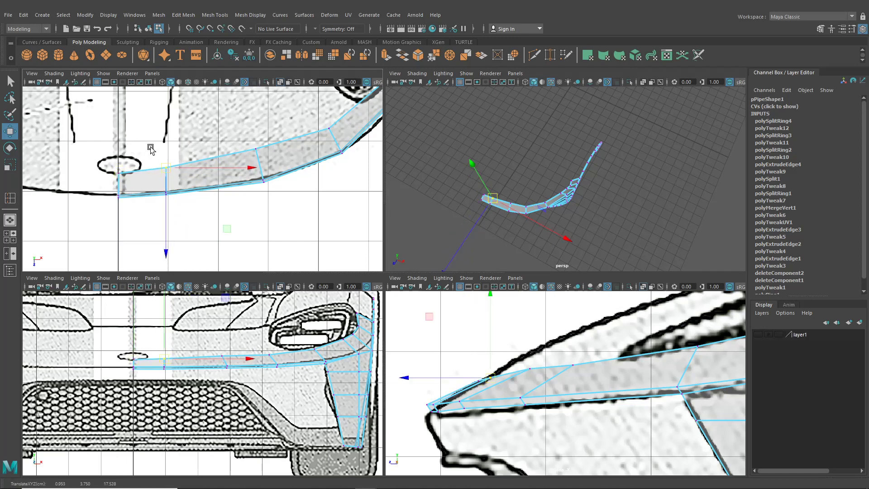
pyautogui.click(257, 149)
pyautogui.click(330, 130)
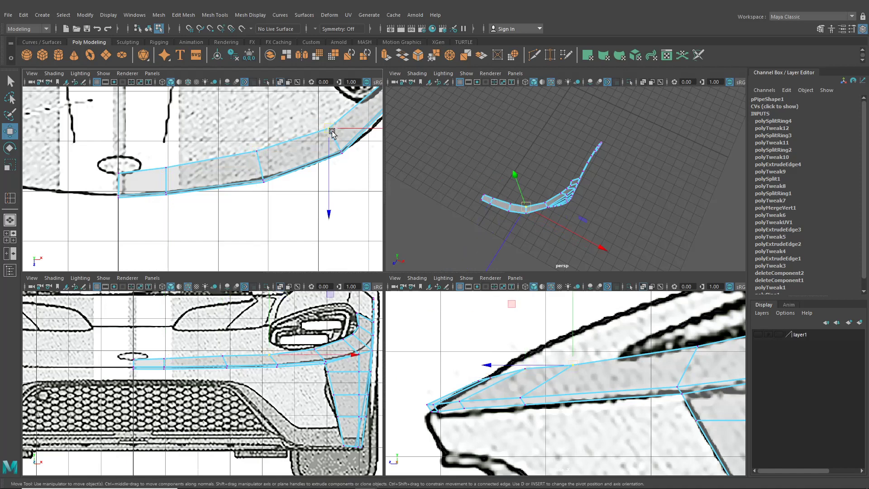
# Fine-tune the height of the strip's middle upper-edge vertices in the side and perspective views
pyautogui.scroll(2, 599, 379)
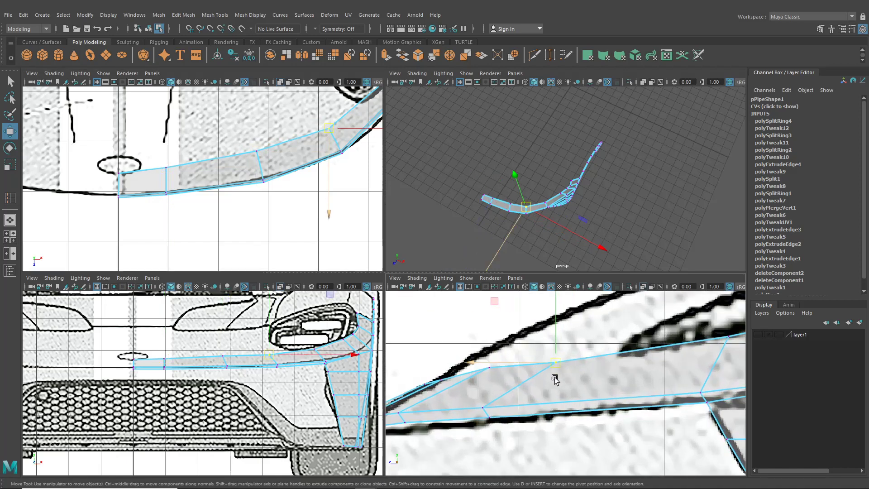
pyautogui.click(488, 367)
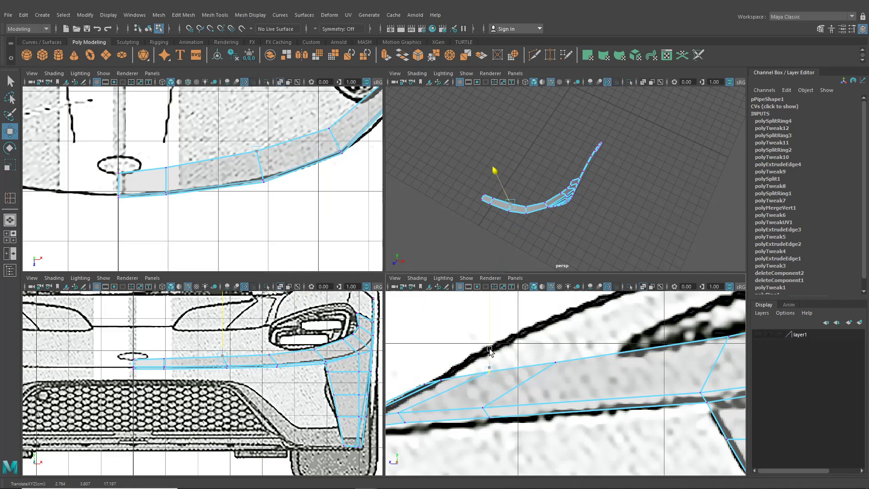
pyautogui.press('space')
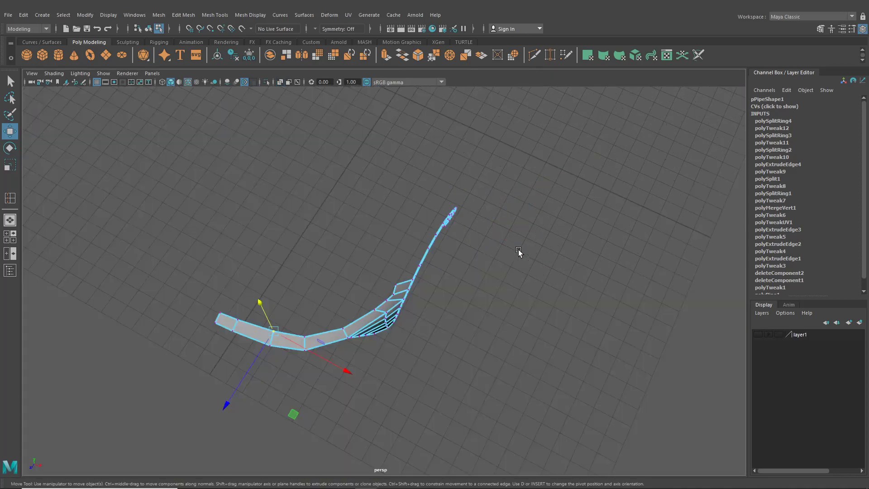
pyautogui.keyDown('alt'); pyautogui.moveTo(517, 249); pyautogui.dragTo(288, 222); pyautogui.keyUp('alt')
pyautogui.click(171, 263)
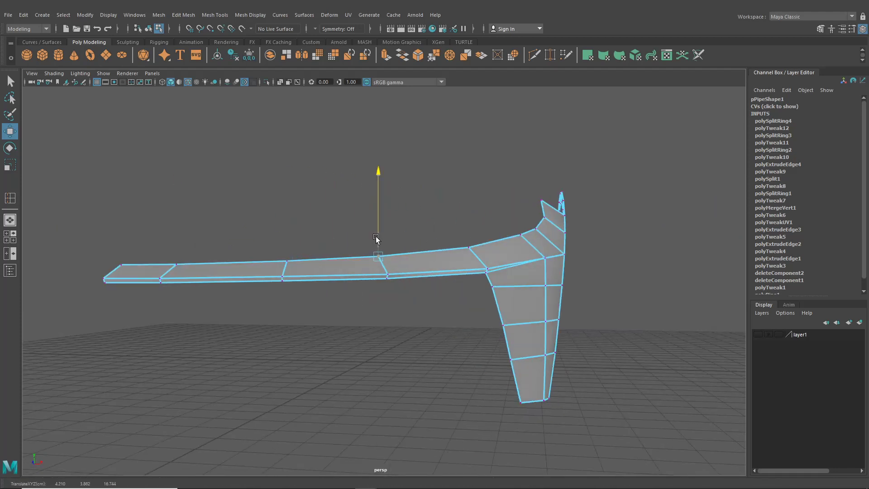
pyautogui.keyDown('alt'); pyautogui.moveTo(375, 239); pyautogui.dragTo(477, 304); pyautogui.keyUp('alt')
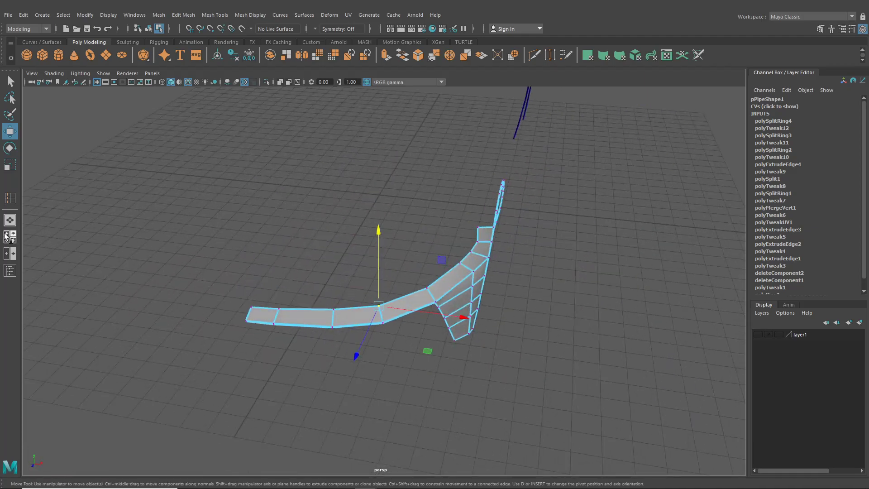
# Lower the strip's front bottom-edge vertices at the nose in the side view
pyautogui.press('space')
pyautogui.press('space')
pyautogui.scroll(-3, 500, 411)
pyautogui.scroll(6, 399, 349)
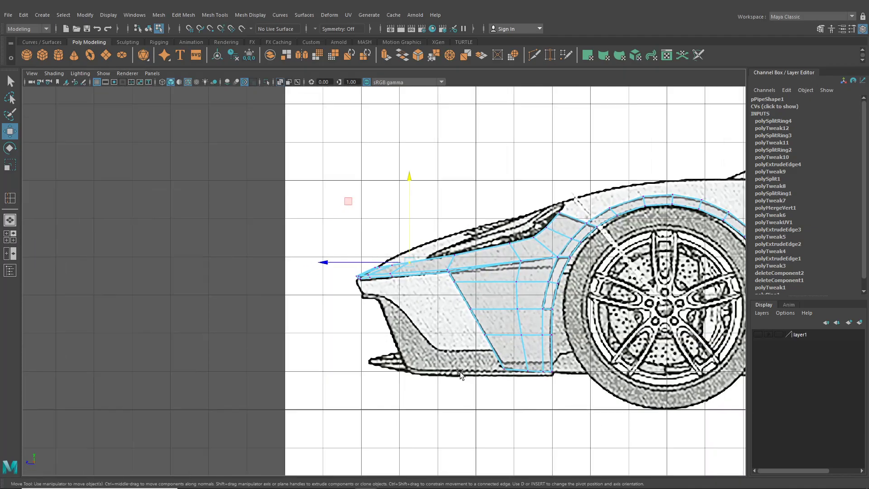
pyautogui.moveTo(367, 296); pyautogui.dragTo(367, 296)
pyautogui.scroll(2, 343, 293)
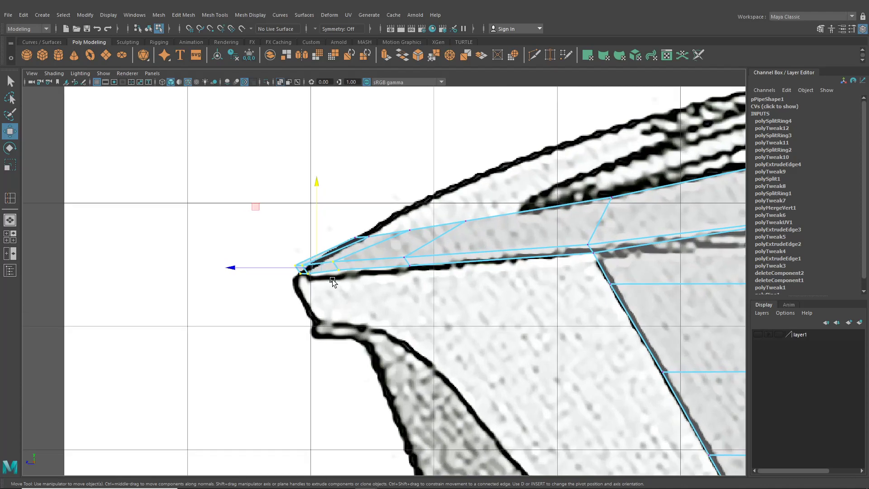
pyautogui.moveTo(326, 251); pyautogui.dragTo(337, 250)
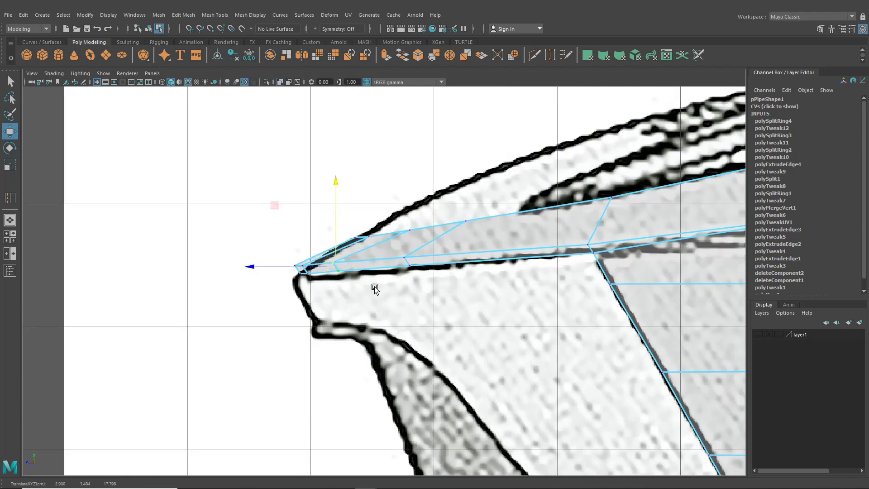
pyautogui.moveTo(487, 314); pyautogui.dragTo(235, 250)
pyautogui.moveTo(353, 225); pyautogui.dragTo(356, 235)
# Lower the vertex where the strip's bottom edge meets the fender panel corner in the side view
pyautogui.keyDown('alt'); pyautogui.moveTo(428, 251); pyautogui.dragTo(265, 267, button='middle'); pyautogui.keyUp('alt')
pyautogui.click(414, 251)
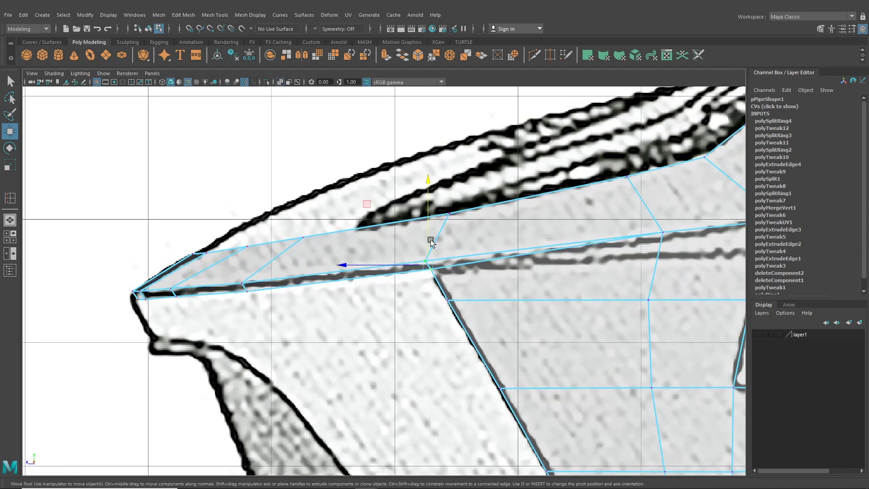
pyautogui.moveTo(430, 239); pyautogui.dragTo(433, 245)
# Shift the strip's lowest vertices forward in the side view to line them up beneath the vertices above
pyautogui.keyDown('alt'); pyautogui.moveTo(219, 308); pyautogui.dragTo(322, 344, button='middle'); pyautogui.keyUp('alt')
pyautogui.scroll(3, 322, 345)
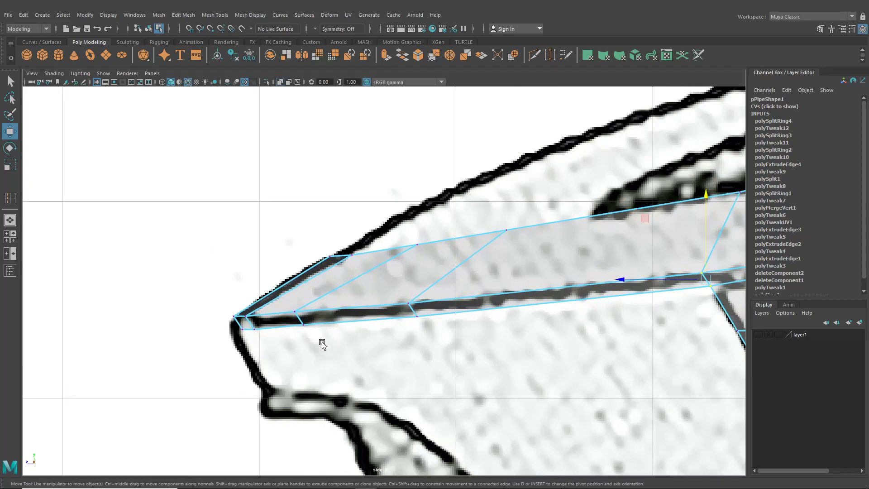
pyautogui.click(239, 327)
pyautogui.moveTo(219, 329); pyautogui.dragTo(271, 327)
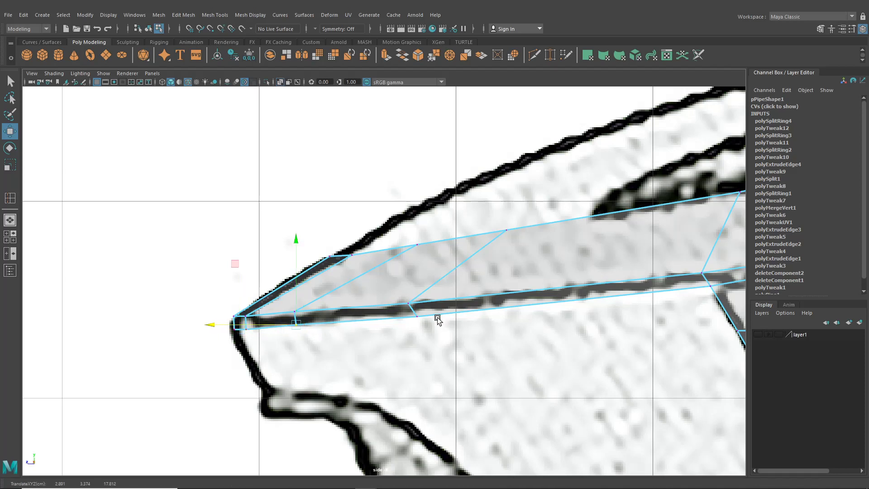
pyautogui.moveTo(424, 323); pyautogui.dragTo(393, 319)
pyautogui.hotkey('ctrl', 'z')
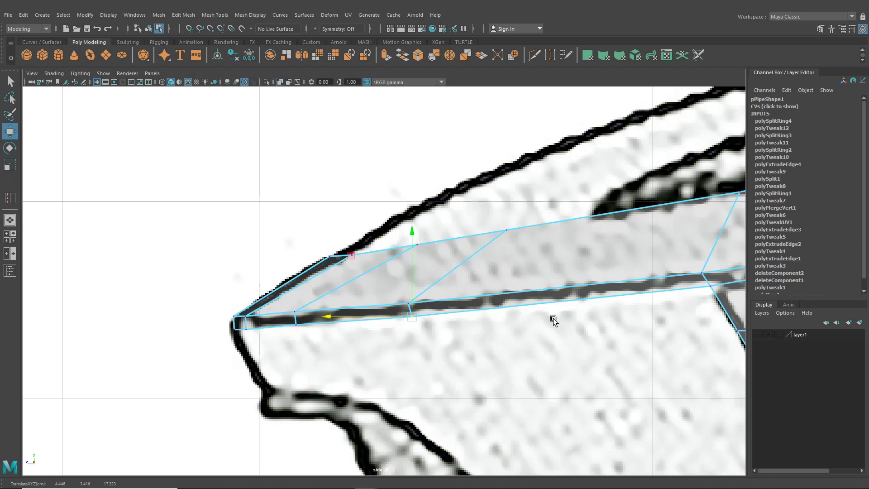
pyautogui.moveTo(695, 301)
pyautogui.mouseDown()
pyautogui.moveTo(700, 286)
pyautogui.moveTo(688, 289)
pyautogui.mouseUp()
# Select the strip's lower vertices in the side view and adjust their height in the front view to smooth the bottom edge
pyautogui.keyDown('alt'); pyautogui.moveTo(411, 340); pyautogui.dragTo(449, 339, button='middle'); pyautogui.keyUp('alt')
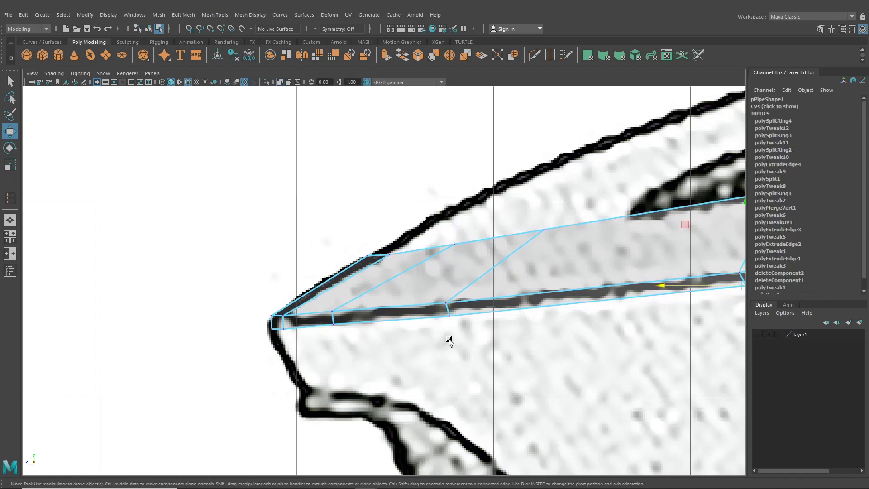
pyautogui.moveTo(317, 299)
pyautogui.mouseDown()
pyautogui.moveTo(348, 345)
pyautogui.moveTo(335, 301)
pyautogui.mouseUp()
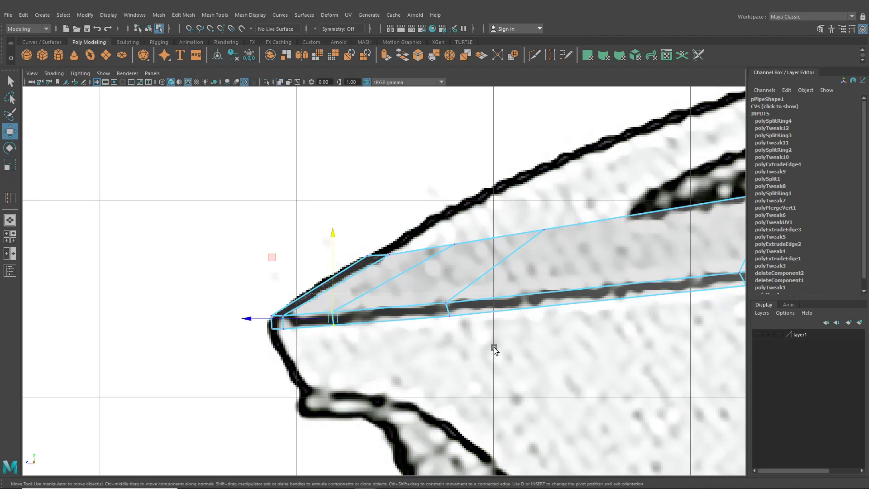
pyautogui.click(10, 237)
pyautogui.press('space')
pyautogui.scroll(4, 294, 290)
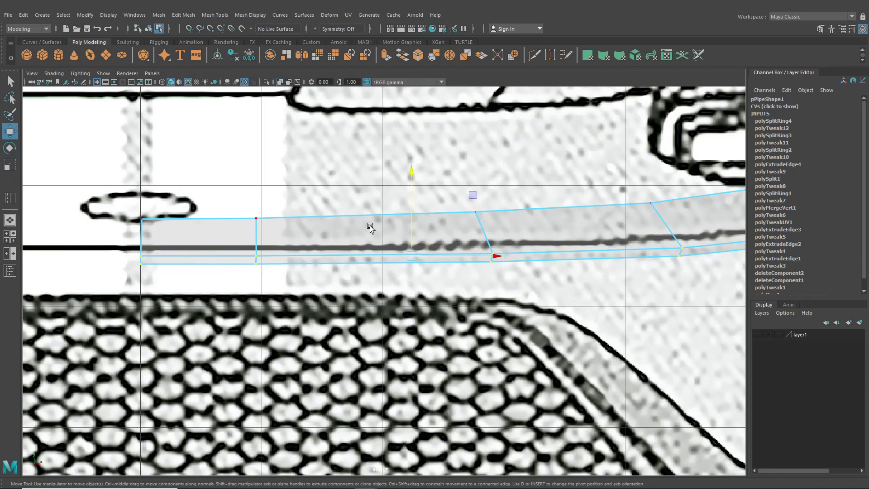
pyautogui.moveTo(410, 216); pyautogui.dragTo(411, 214)
pyautogui.keyDown('alt'); pyautogui.moveTo(460, 230); pyautogui.dragTo(214, 252, button='middle'); pyautogui.keyUp('alt')
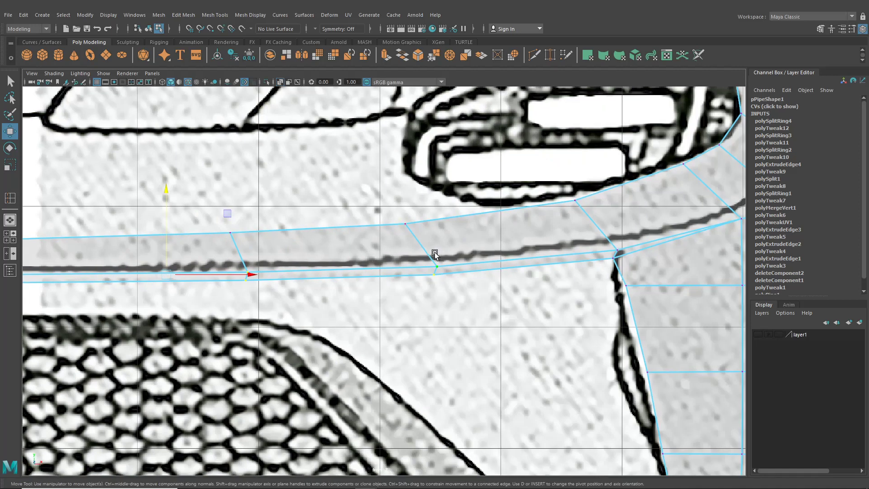
pyautogui.moveTo(436, 256); pyautogui.dragTo(458, 293)
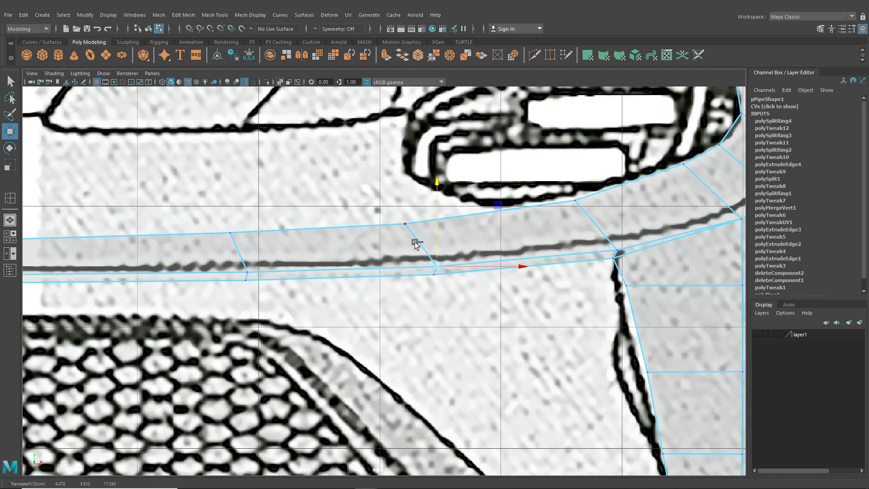
pyautogui.moveTo(435, 246); pyautogui.dragTo(417, 245)
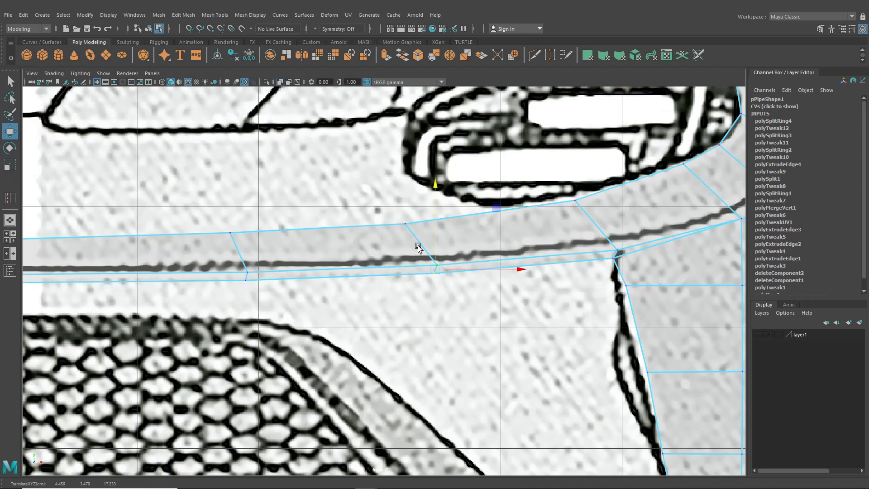
# Extrude the strip's bottom border edges from the fender corner to the centre line
pyautogui.click(9, 222)
pyautogui.moveTo(315, 293)
pyautogui.keyDown('alt'); pyautogui.mouseDown()
pyautogui.moveTo(359, 276)
pyautogui.moveTo(310, 281)
pyautogui.mouseUp(); pyautogui.keyUp('alt')
pyautogui.scroll(4, 310, 281)
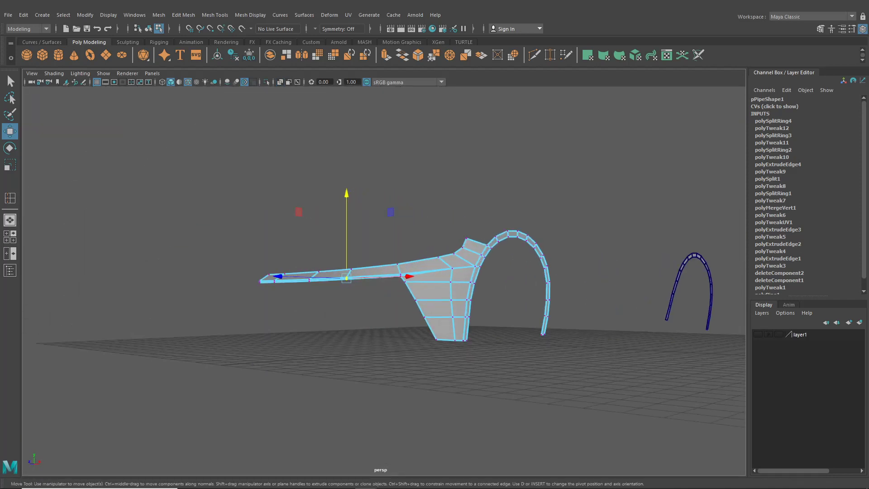
pyautogui.scroll(3, 549, 326)
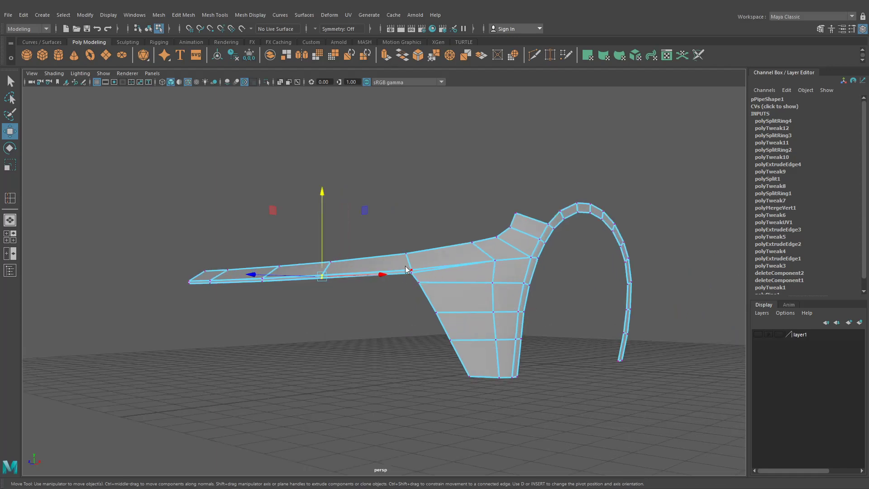
pyautogui.moveTo(405, 230); pyautogui.dragTo(400, 209, button='right')
pyautogui.scroll(5, 397, 254)
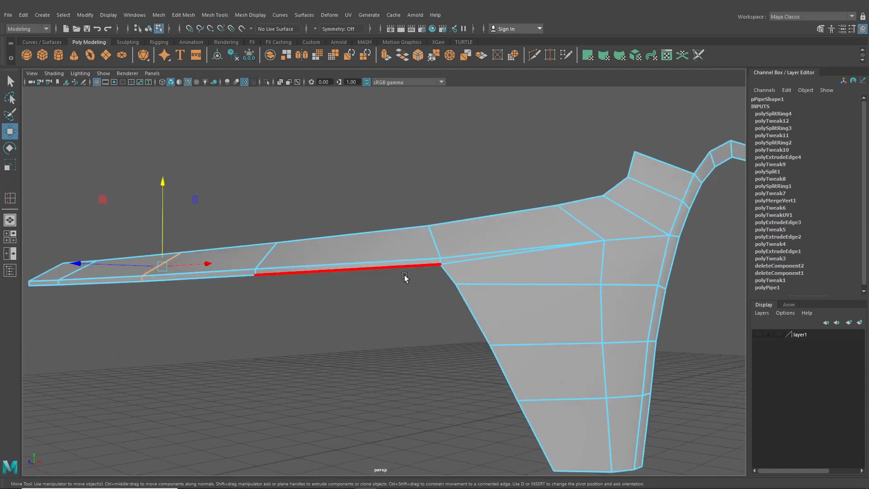
pyautogui.keyDown('alt'); pyautogui.moveTo(405, 279); pyautogui.dragTo(475, 258); pyautogui.keyUp('alt')
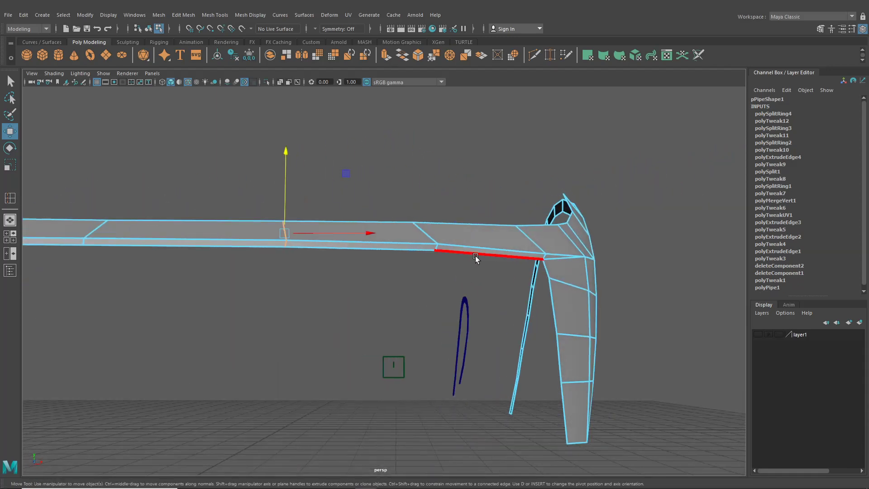
pyautogui.click(475, 257)
pyautogui.keyDown('shift'); pyautogui.click(378, 250); pyautogui.keyUp('shift')
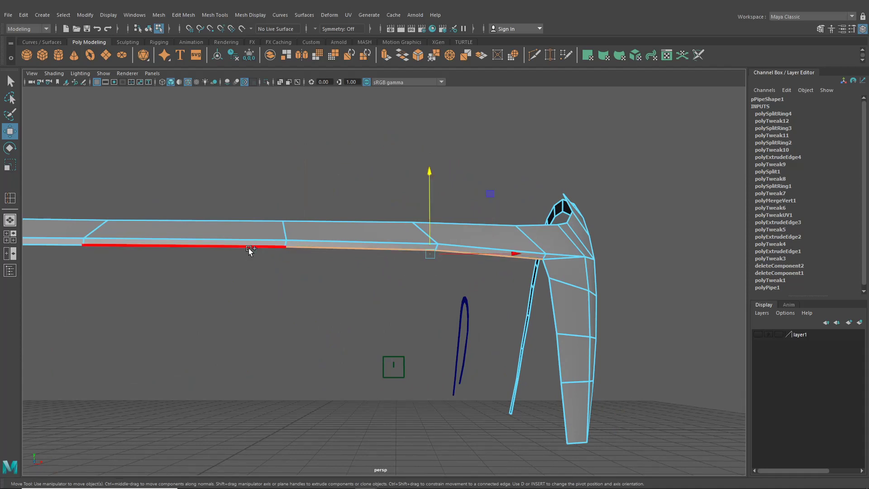
pyautogui.keyDown('alt'); pyautogui.moveTo(249, 252); pyautogui.dragTo(432, 264); pyautogui.keyUp('alt')
pyautogui.keyDown('shift'); pyautogui.click(304, 247); pyautogui.keyUp('shift')
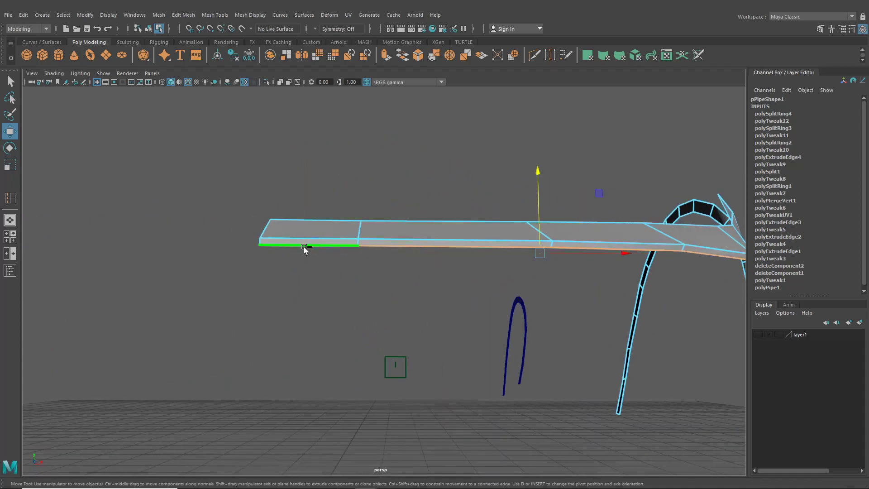
pyautogui.hotkey('ctrl', 'e')
# Move the extruded edges down in the front view to the top of the grille, with Translate Y at -0.315
pyautogui.click(12, 240)
pyautogui.press('space')
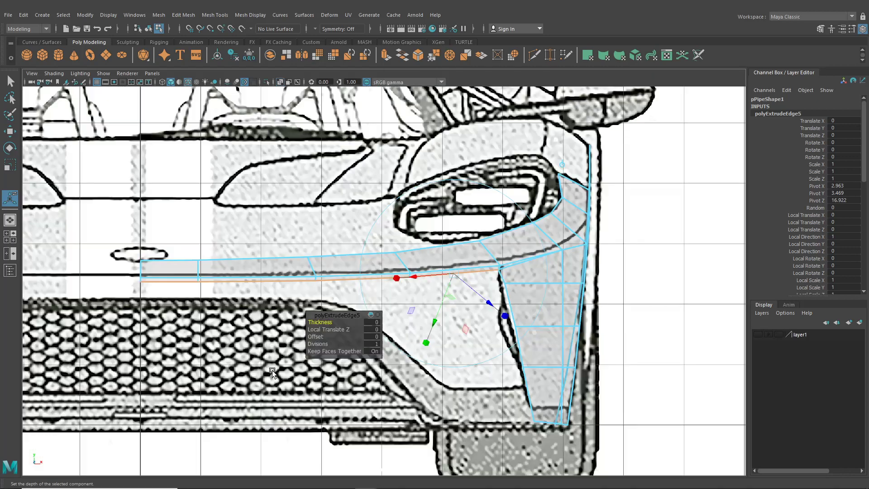
pyautogui.keyDown('alt'); pyautogui.moveTo(272, 371); pyautogui.dragTo(321, 364, button='middle'); pyautogui.keyUp('alt')
pyautogui.click(358, 266)
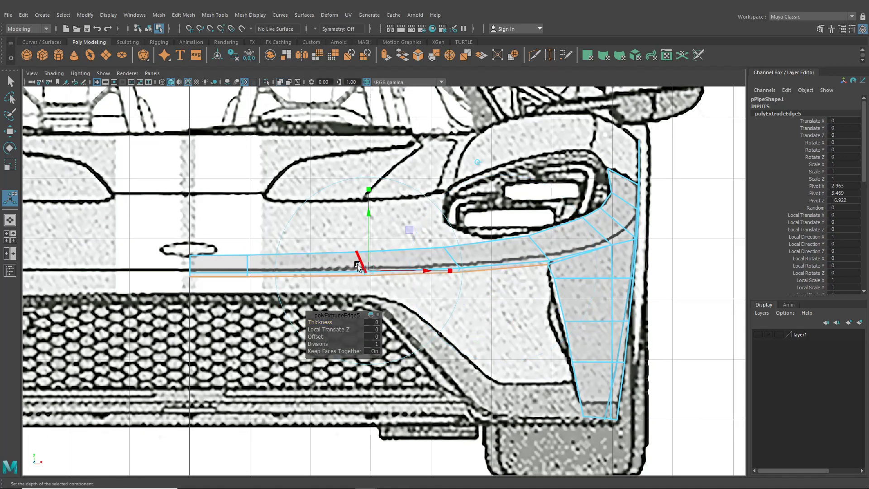
pyautogui.moveTo(370, 223); pyautogui.dragTo(379, 241)
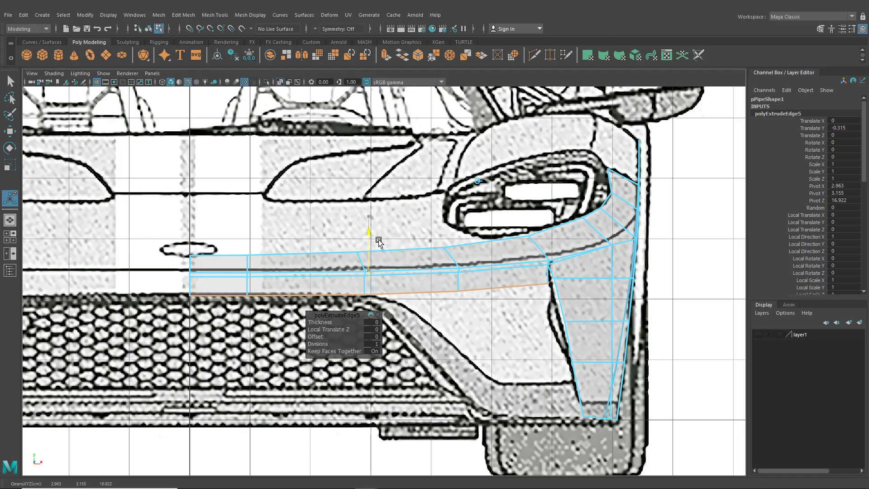
# Move the new bottom row's outer vertices sideways in the front view, placing one at the grille's upper corner
pyautogui.rightClick(385, 273)
pyautogui.moveTo(385, 274); pyautogui.dragTo(340, 230, button='right')
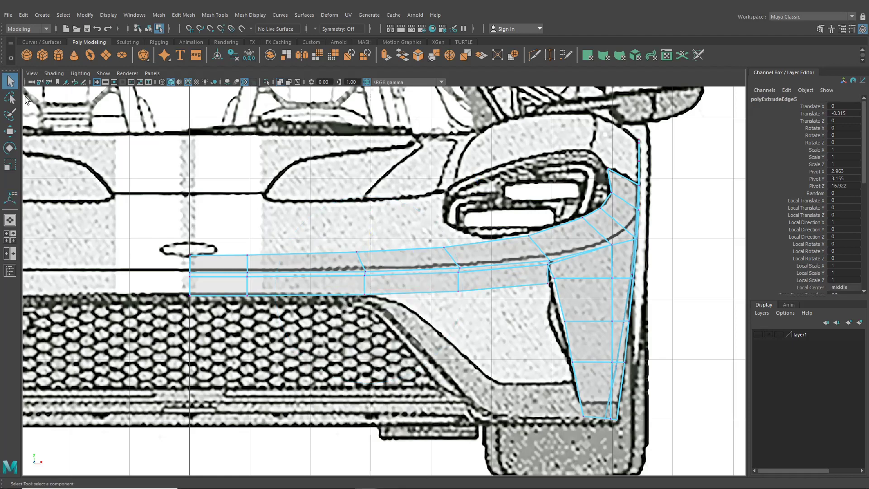
pyautogui.click(10, 132)
pyautogui.scroll(2, 467, 260)
pyautogui.click(545, 280)
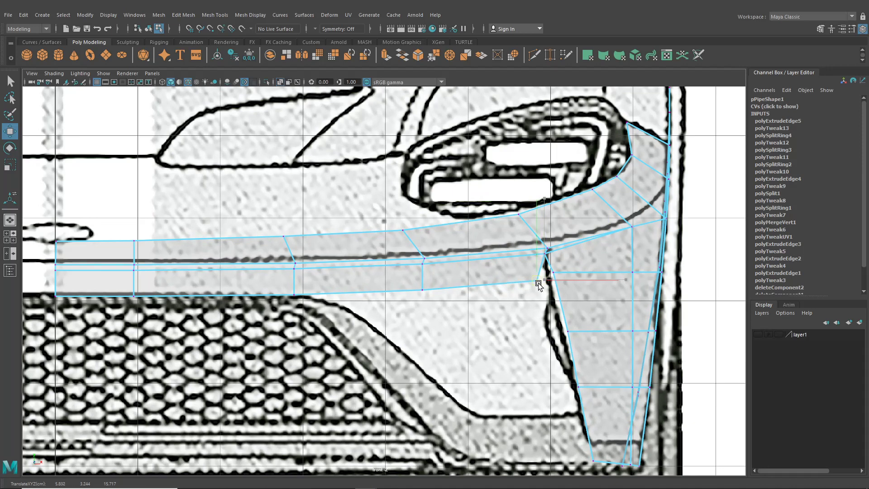
pyautogui.click(419, 289)
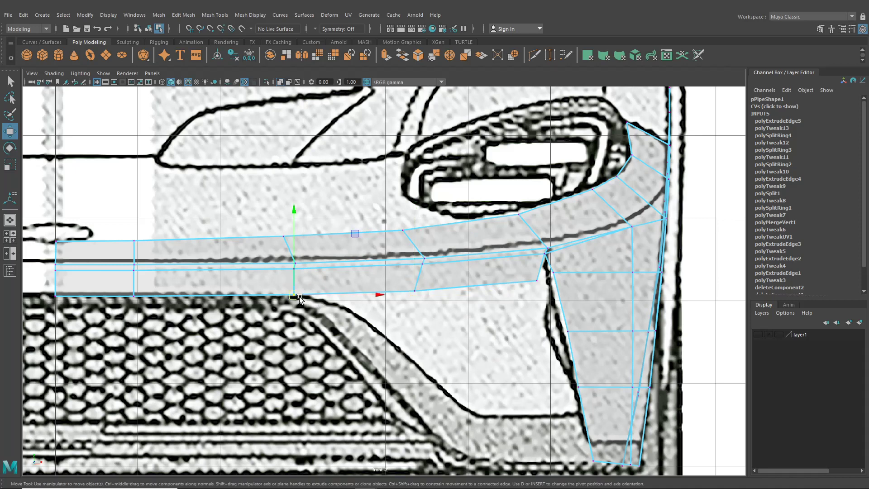
pyautogui.moveTo(294, 295); pyautogui.dragTo(320, 299)
pyautogui.keyDown('alt'); pyautogui.moveTo(320, 299); pyautogui.dragTo(469, 310, button='middle'); pyautogui.keyUp('alt')
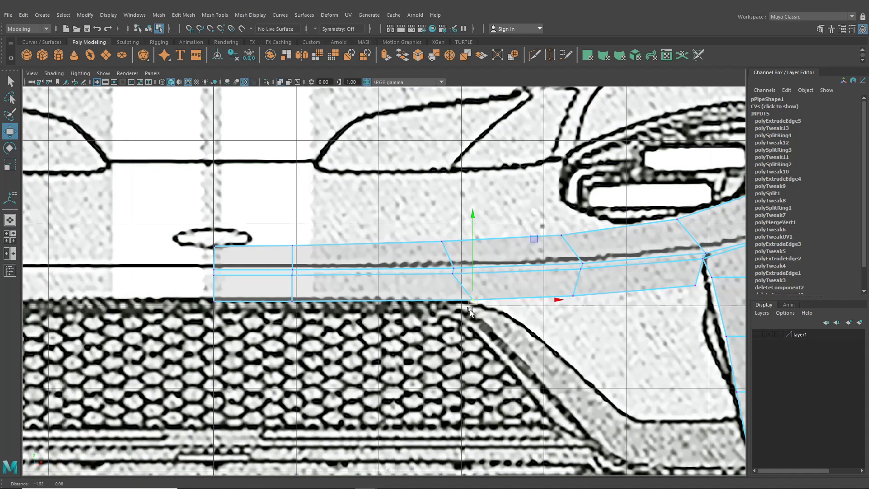
# Move the bottom row's vertex nearest the centre line slightly outward in the front view
pyautogui.click(294, 299)
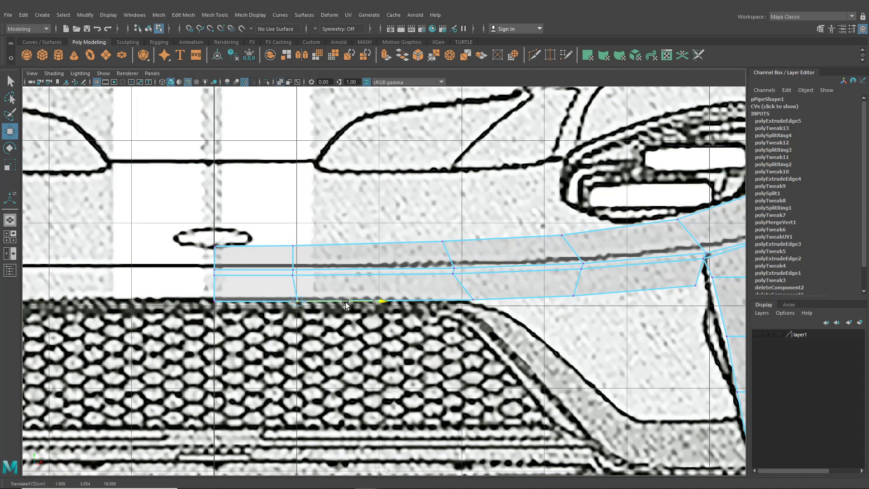
pyautogui.keyDown('alt'); pyautogui.moveTo(414, 310); pyautogui.dragTo(365, 319, button='middle'); pyautogui.keyUp('alt')
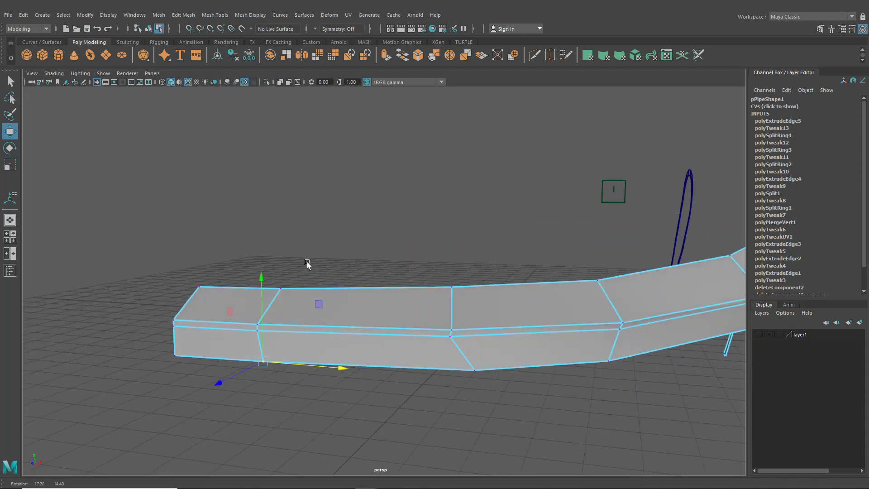
pyautogui.keyDown('alt'); pyautogui.moveTo(306, 266); pyautogui.dragTo(248, 266); pyautogui.keyUp('alt')
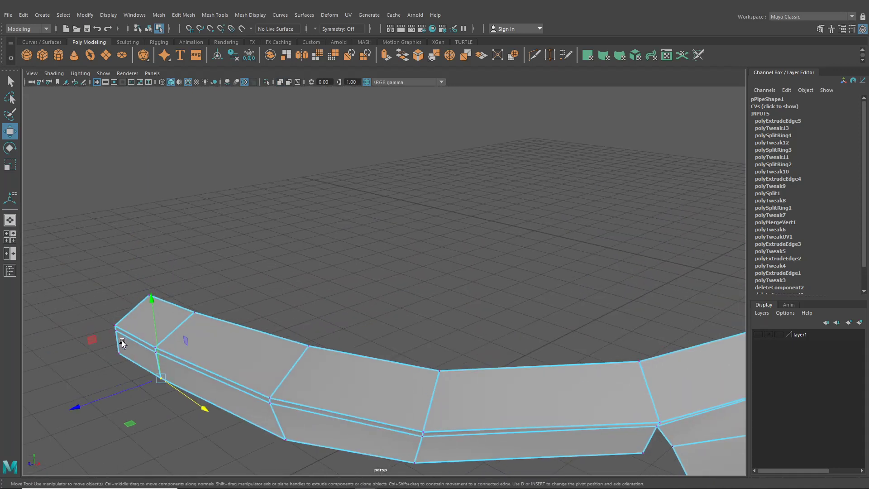
# Move the bottom row's front vertices back in the side view so they meet the nose profile above the grille
pyautogui.moveTo(133, 362); pyautogui.dragTo(133, 363)
pyautogui.click(16, 237)
pyautogui.press('space')
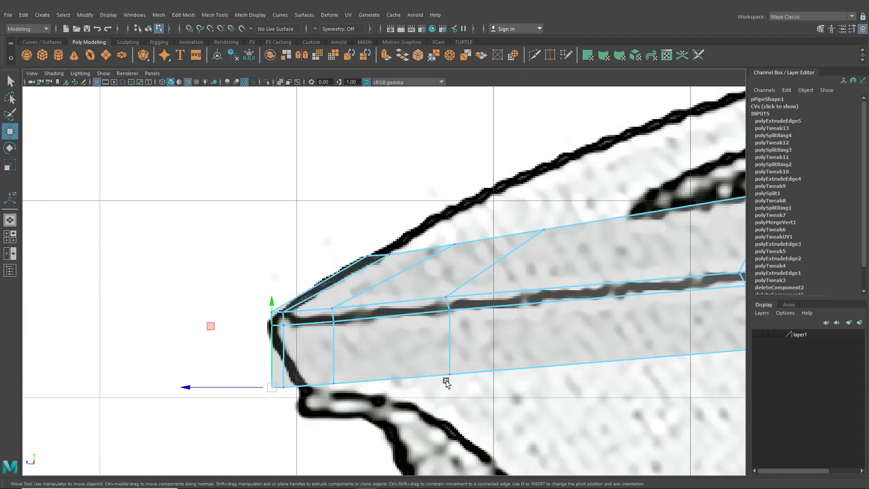
pyautogui.keyDown('alt'); pyautogui.moveTo(445, 381); pyautogui.dragTo(458, 344, button='middle'); pyautogui.keyUp('alt')
pyautogui.moveTo(422, 381); pyautogui.dragTo(422, 382)
pyautogui.moveTo(244, 348); pyautogui.dragTo(284, 357)
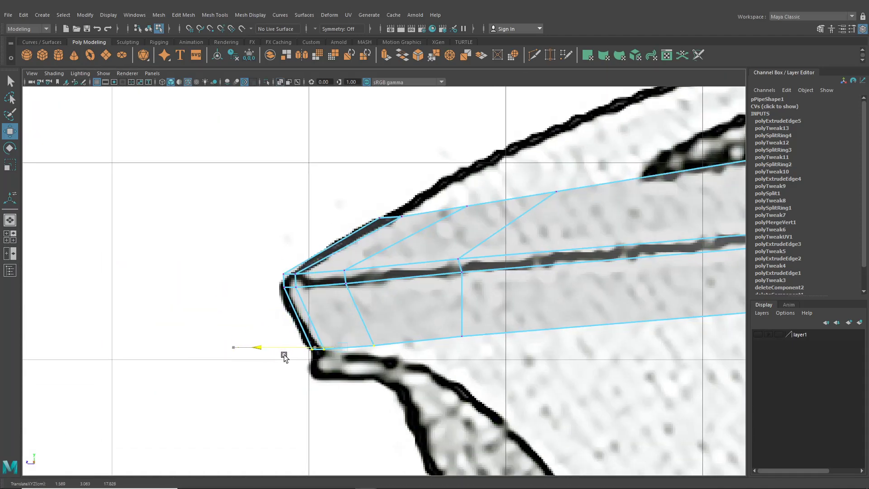
# Move the bottom row's two remaining vertices back in the side view, placing the last one at the fender's front edge
pyautogui.click(462, 334)
pyautogui.moveTo(411, 334); pyautogui.dragTo(446, 340)
pyautogui.keyDown('alt'); pyautogui.moveTo(522, 362); pyautogui.dragTo(356, 356, button='middle'); pyautogui.keyUp('alt')
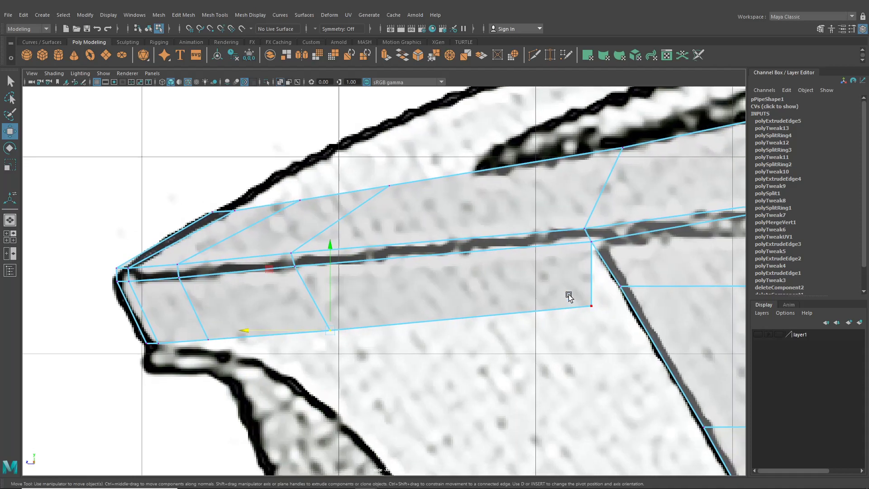
pyautogui.moveTo(561, 307); pyautogui.dragTo(587, 314)
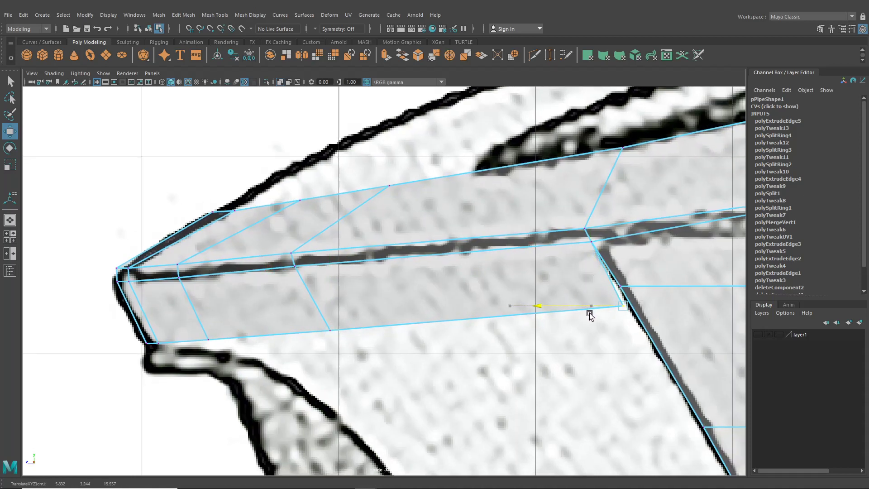
# Lower the bottom row's three rear vertices slightly in the side view to smooth the strip's lower edge
pyautogui.click(209, 313)
pyautogui.moveTo(209, 338); pyautogui.dragTo(215, 347)
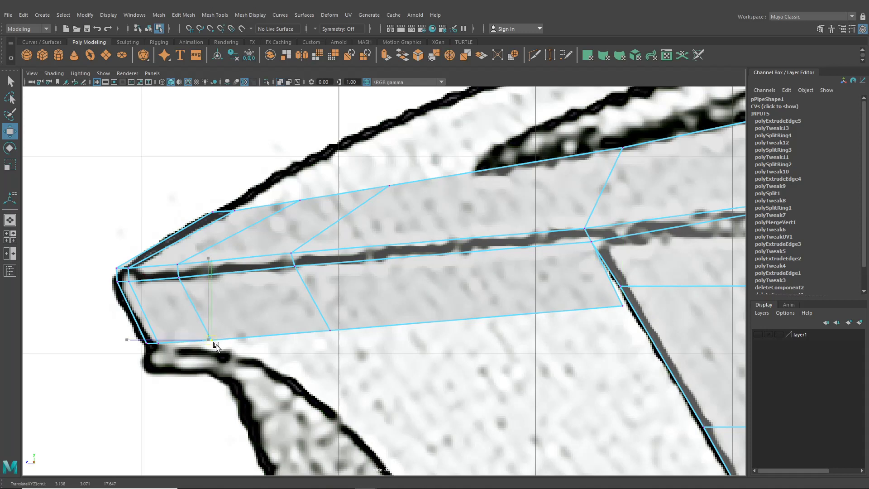
pyautogui.click(330, 330)
pyautogui.moveTo(329, 297); pyautogui.dragTo(333, 303)
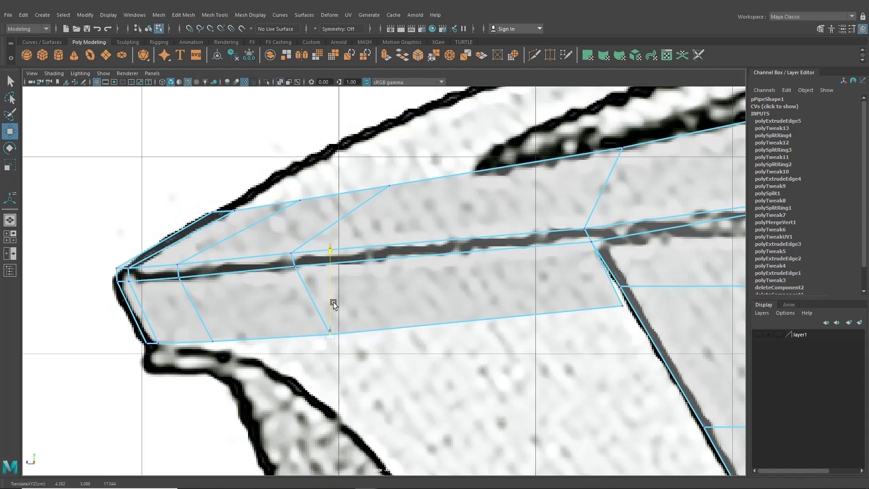
pyautogui.click(599, 302)
pyautogui.moveTo(623, 307); pyautogui.dragTo(631, 316)
pyautogui.click(10, 220)
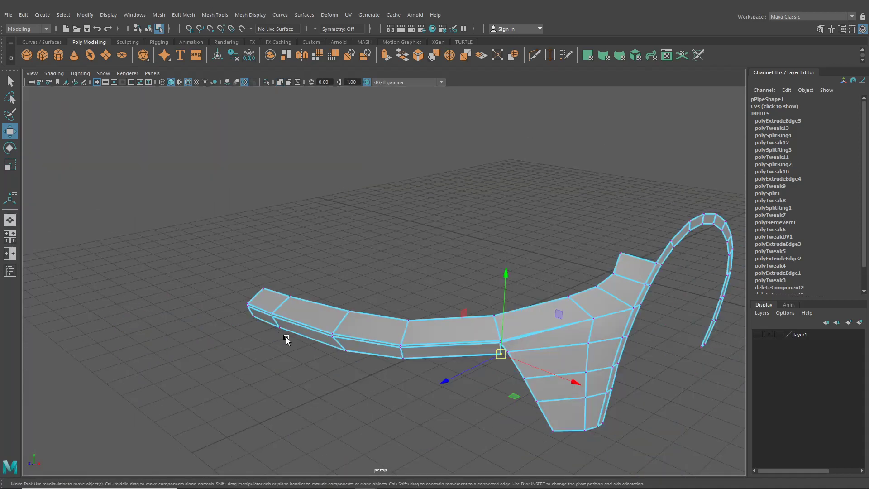
pyautogui.moveTo(286, 338)
pyautogui.keyDown('alt'); pyautogui.mouseDown()
pyautogui.moveTo(368, 322)
pyautogui.moveTo(252, 329)
pyautogui.moveTo(299, 330)
pyautogui.mouseUp(); pyautogui.keyUp('alt')
# Extrude the strip's two outer bottom edges downward in the front view, with Translate X at 0.121 and Translate Y at -0.707
pyautogui.click(10, 236)
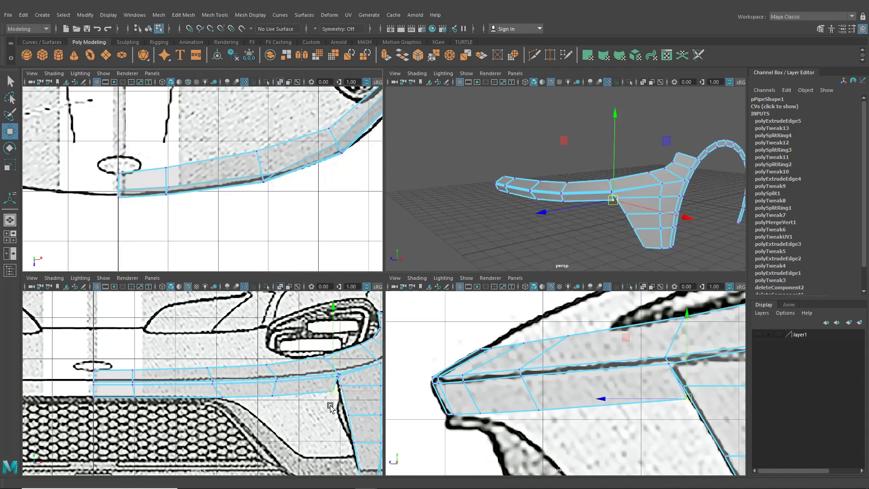
pyautogui.press('space')
pyautogui.keyDown('alt'); pyautogui.moveTo(380, 378); pyautogui.dragTo(345, 356, button='middle'); pyautogui.keyUp('alt')
pyautogui.moveTo(438, 267); pyautogui.dragTo(489, 217, button='right')
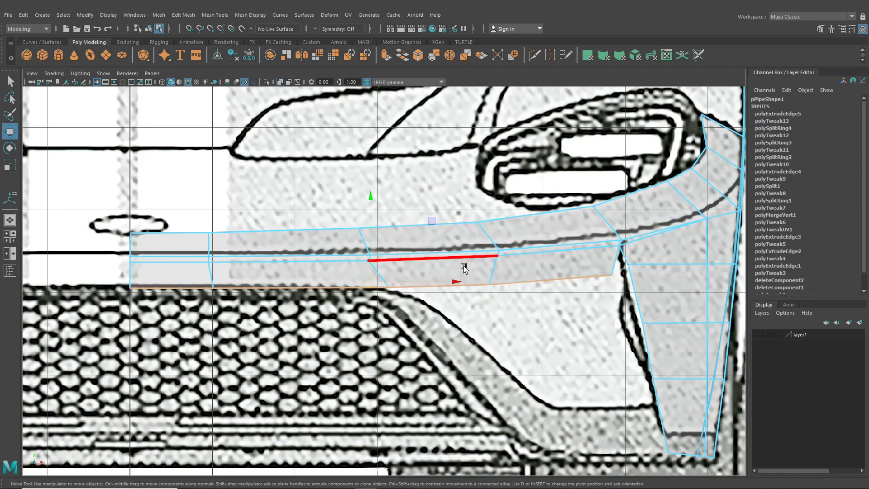
pyautogui.click(460, 285)
pyautogui.keyDown('shift'); pyautogui.moveTo(523, 281); pyautogui.dragTo(523, 283, button='right'); pyautogui.keyUp('shift')
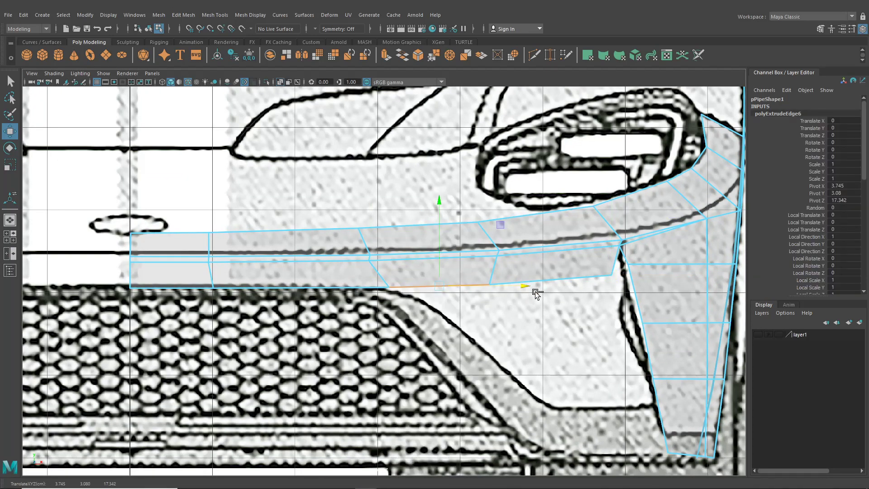
pyautogui.moveTo(536, 293); pyautogui.dragTo(590, 279)
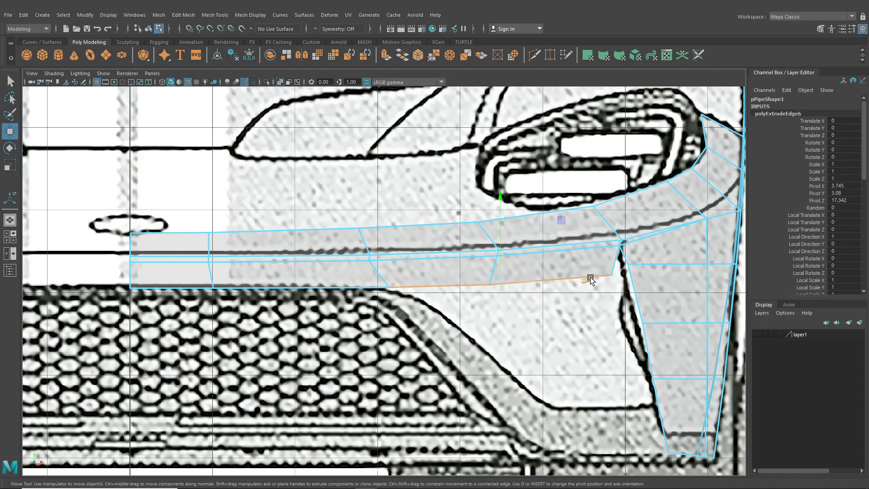
pyautogui.press('g')
pyautogui.click(661, 172)
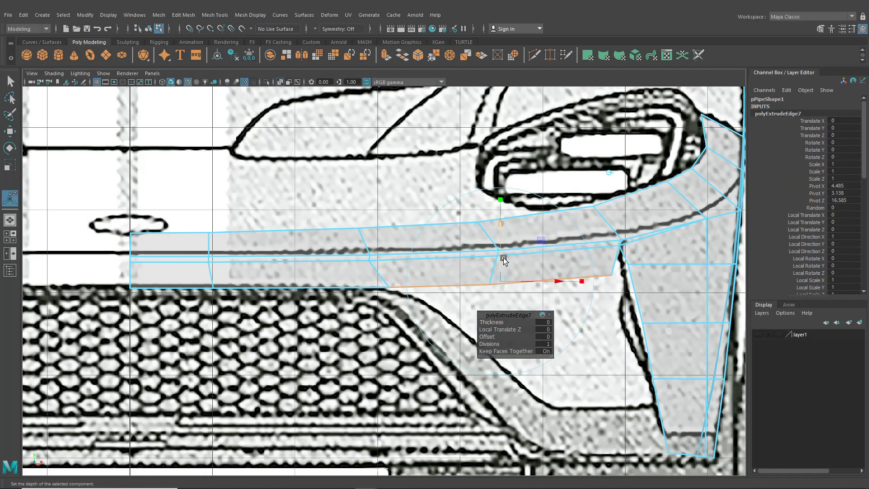
pyautogui.moveTo(501, 284); pyautogui.dragTo(527, 350)
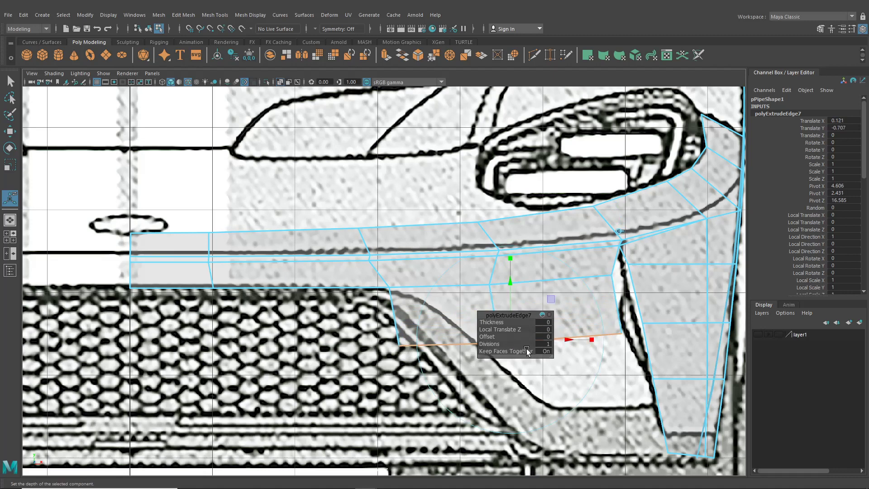
# Move the extruded row's inner corner vertex outward in the front view onto the curved outline beside the grille
pyautogui.keyDown('alt'); pyautogui.moveTo(384, 338); pyautogui.dragTo(319, 308, button='middle'); pyautogui.keyUp('alt')
pyautogui.moveTo(352, 269); pyautogui.dragTo(309, 230, button='right')
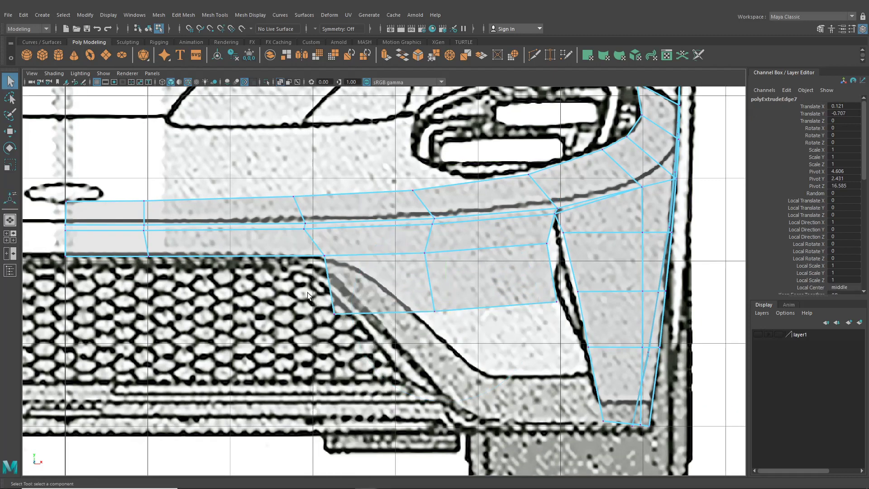
pyautogui.moveTo(307, 292); pyautogui.dragTo(356, 330)
pyautogui.scroll(2, 298, 304)
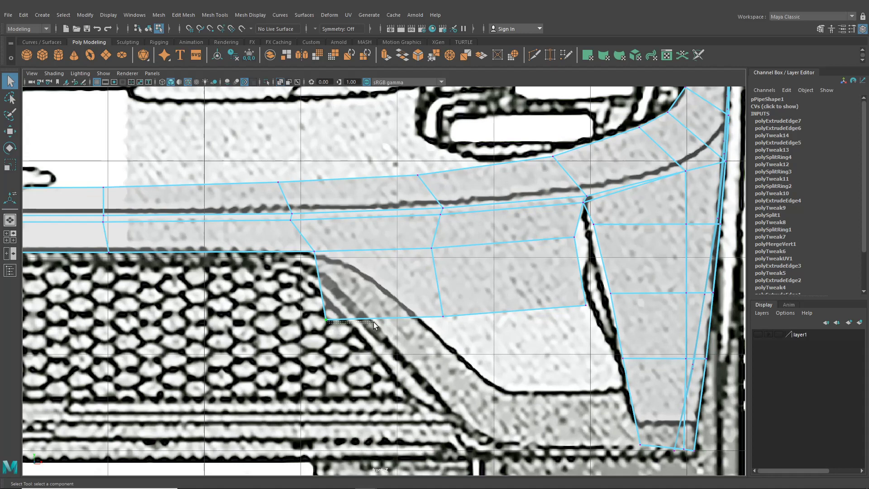
pyautogui.click(370, 322)
pyautogui.click(10, 131)
pyautogui.click(329, 322)
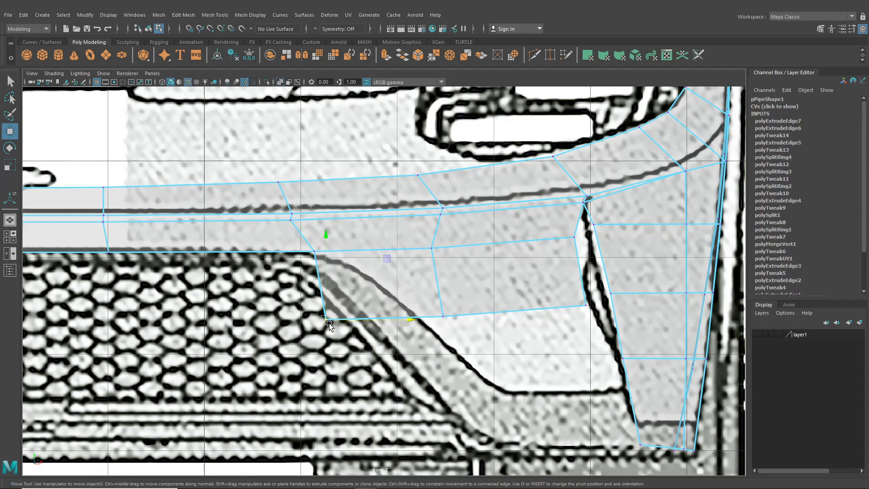
pyautogui.moveTo(329, 323); pyautogui.dragTo(423, 322)
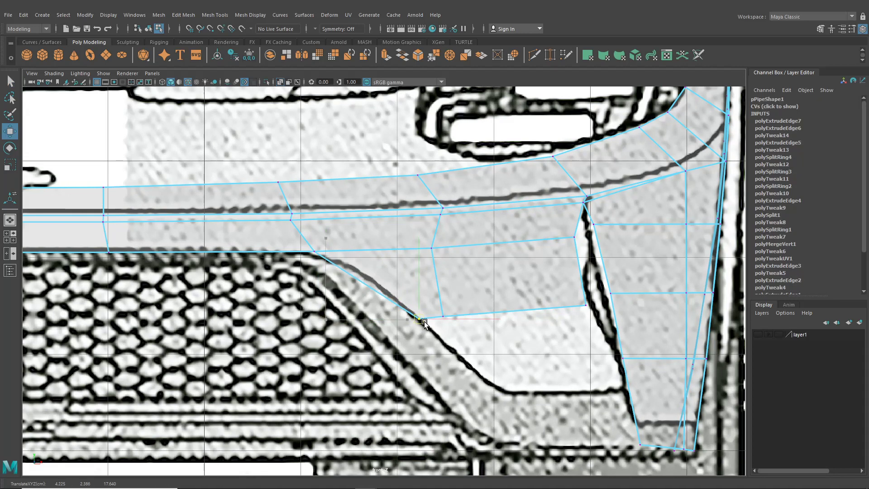
# Place the extruded row's outer vertex at the fender's edge and shift its middle vertex outward in the front view
pyautogui.click(587, 305)
pyautogui.moveTo(587, 306); pyautogui.dragTo(589, 303)
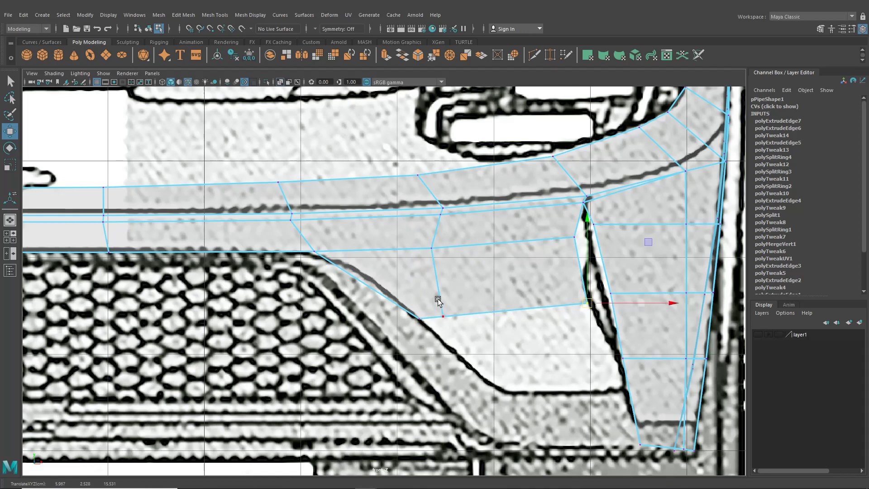
pyautogui.click(445, 316)
pyautogui.moveTo(447, 318); pyautogui.dragTo(475, 316)
# Move the extruded row's vertices back in the side view, fitting the front one to the bumper outline and the rear one to the fender edge
pyautogui.click(10, 219)
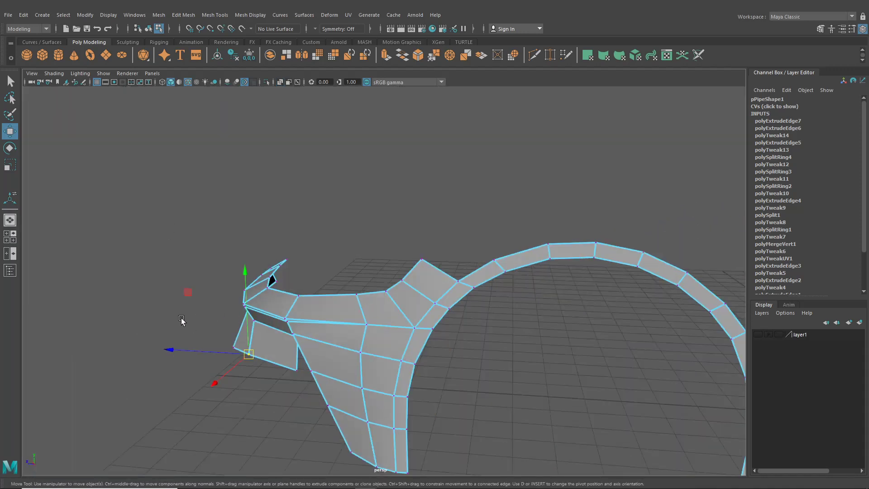
pyautogui.click(9, 240)
pyautogui.keyDown('alt'); pyautogui.moveTo(554, 432); pyautogui.dragTo(503, 334, button='middle'); pyautogui.keyUp('alt')
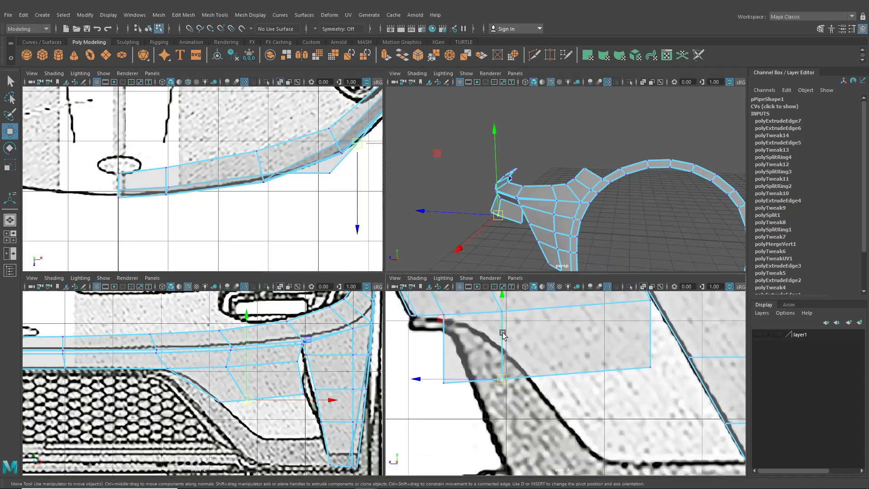
pyautogui.moveTo(447, 392); pyautogui.dragTo(525, 385, button='middle')
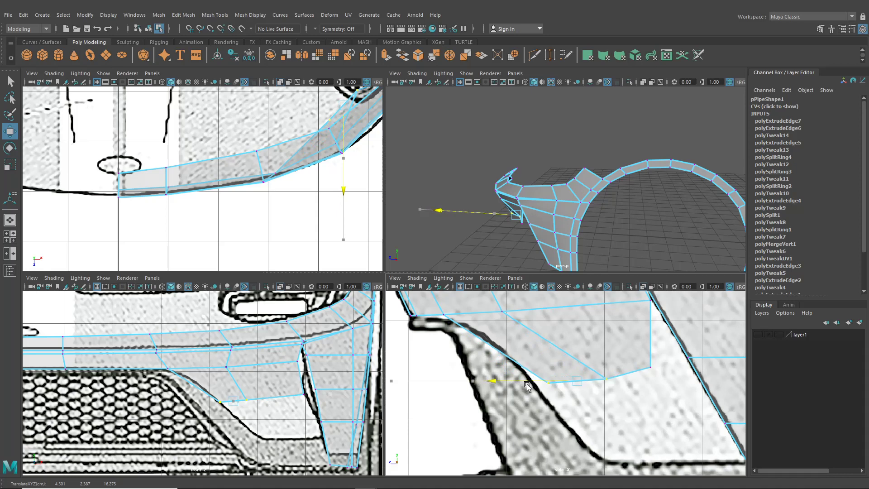
pyautogui.moveTo(526, 384); pyautogui.dragTo(515, 383)
pyautogui.moveTo(620, 345); pyautogui.dragTo(663, 380)
pyautogui.keyDown('alt'); pyautogui.moveTo(623, 380); pyautogui.dragTo(565, 409, button='middle'); pyautogui.keyUp('alt')
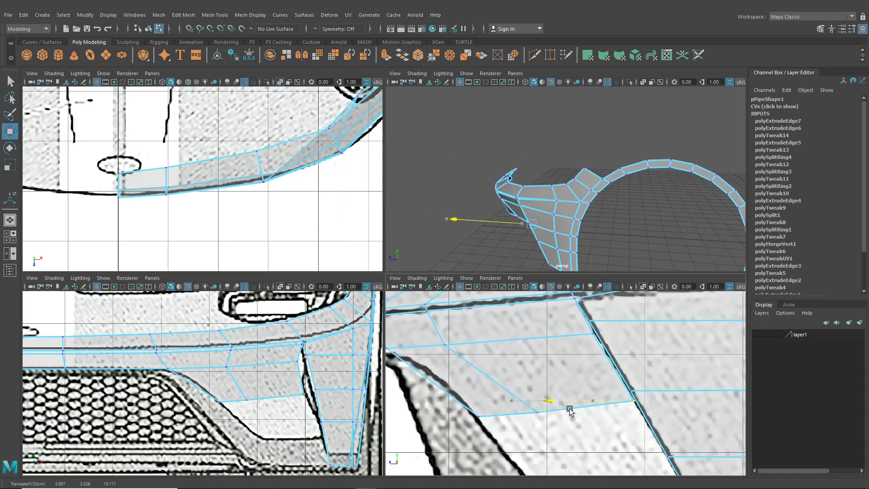
# Adjust the height of the extruded row's middle vertex in the side view to smooth the lower edge
pyautogui.click(537, 413)
pyautogui.click(538, 393)
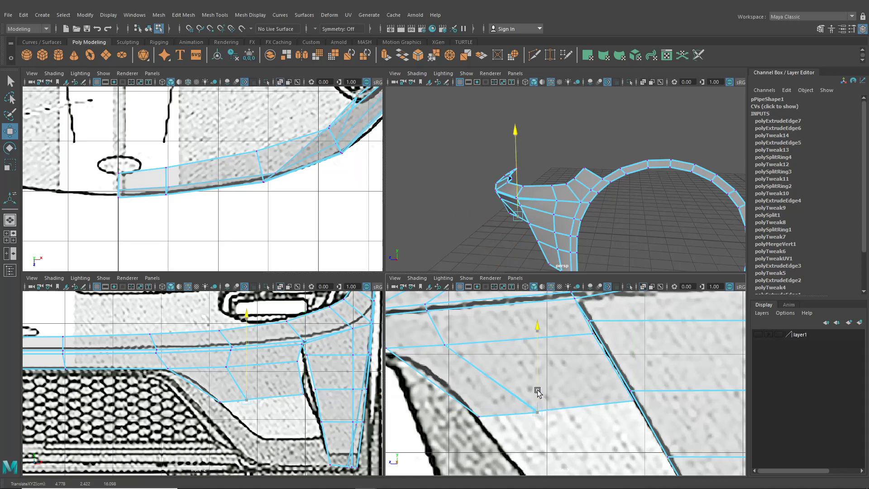
pyautogui.moveTo(537, 392); pyautogui.dragTo(538, 393)
pyautogui.keyDown('alt'); pyautogui.moveTo(545, 398); pyautogui.dragTo(553, 381, button='middle'); pyautogui.keyUp('alt')
# Merge the overlapping vertices around the newly extruded bumper faces, using a distance threshold of 0.01
pyautogui.moveTo(566, 411); pyautogui.dragTo(528, 384)
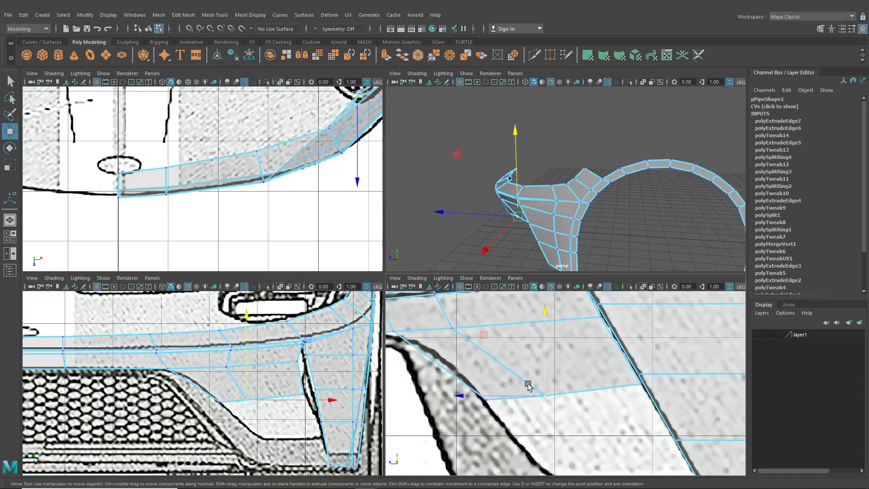
pyautogui.click(184, 14)
pyautogui.click(203, 111)
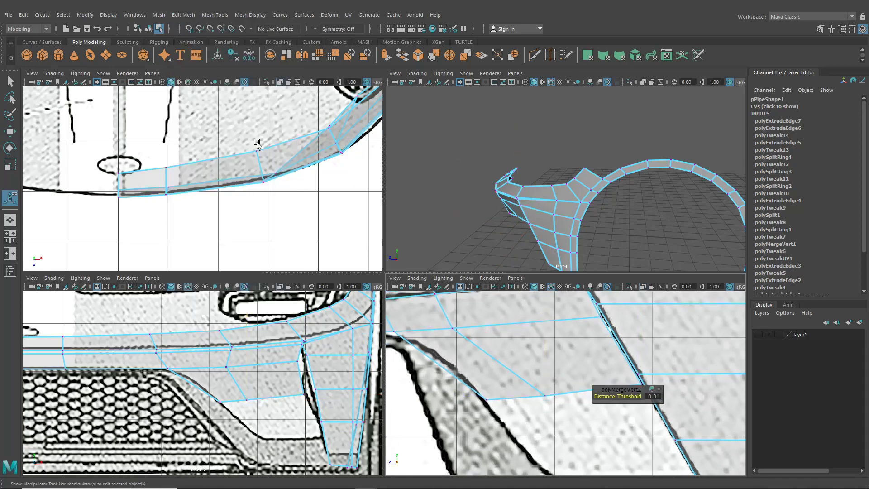
pyautogui.press('g')
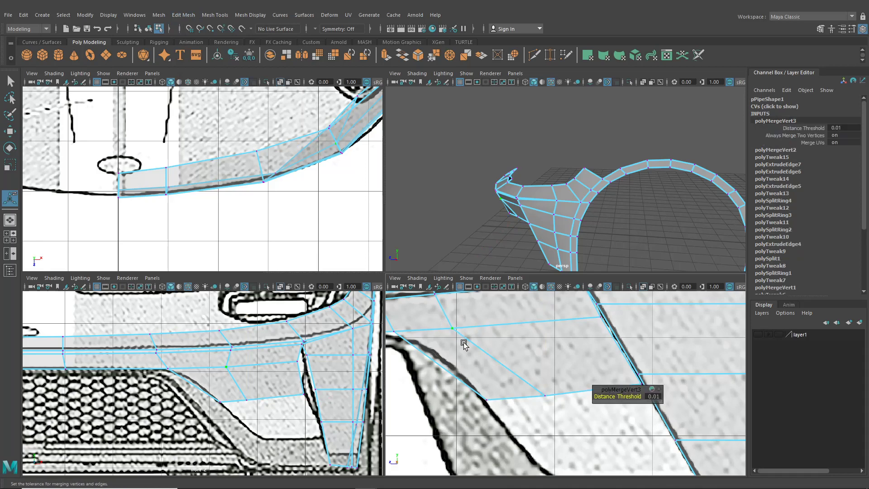
pyautogui.keyDown('alt'); pyautogui.moveTo(464, 344); pyautogui.dragTo(503, 397, button='middle'); pyautogui.keyUp('alt')
pyautogui.moveTo(464, 336)
pyautogui.mouseDown()
pyautogui.moveTo(474, 343)
pyautogui.moveTo(474, 334)
pyautogui.mouseUp()
pyautogui.press('g')
pyautogui.press('g')
pyautogui.moveTo(502, 294); pyautogui.dragTo(519, 303)
pyautogui.press('g')
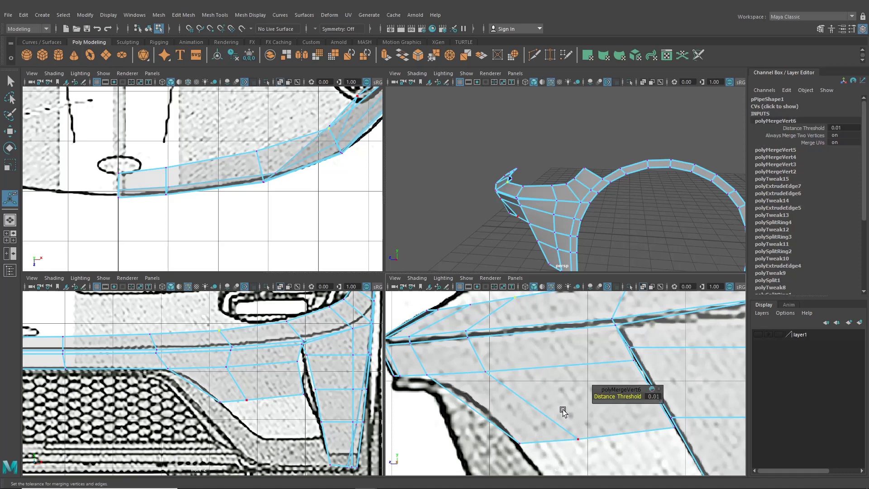
# Examine the new bumper faces and their gap to the fender from several angles in the perspective view
pyautogui.keyDown('alt'); pyautogui.moveTo(500, 210); pyautogui.dragTo(619, 228); pyautogui.keyUp('alt')
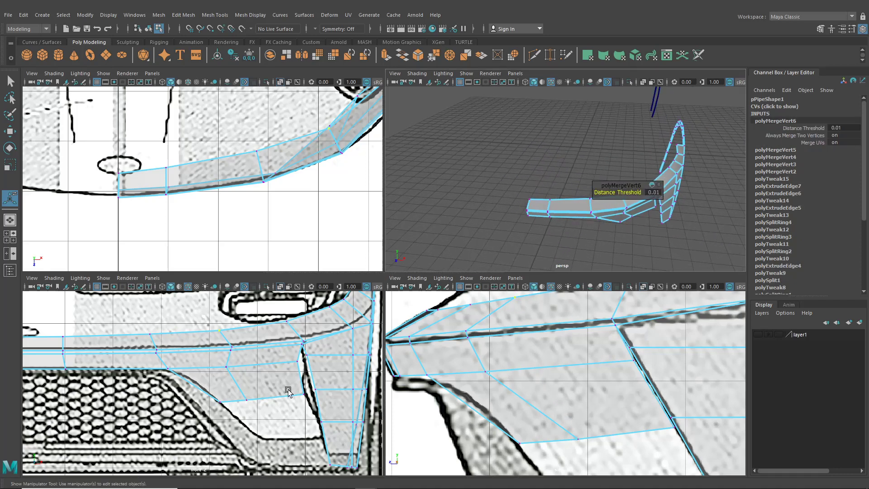
pyautogui.press('space')
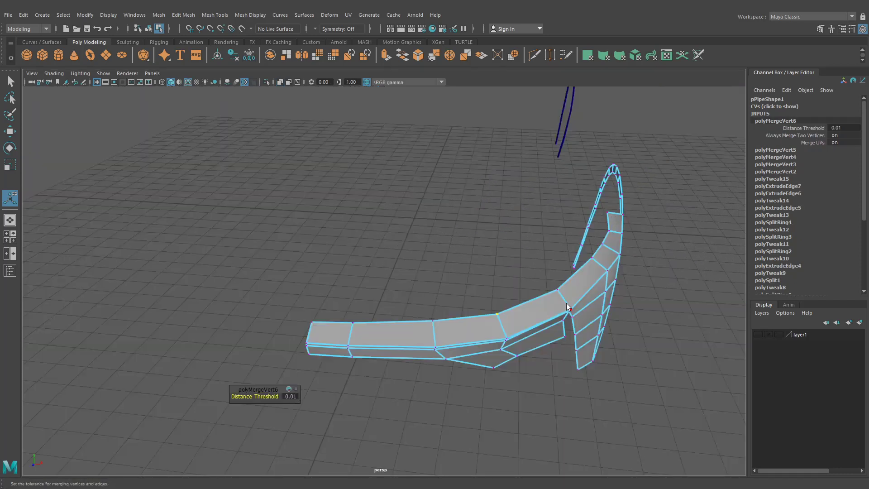
pyautogui.moveTo(566, 302); pyautogui.dragTo(522, 232, button='right')
pyautogui.keyDown('alt'); pyautogui.moveTo(544, 319); pyautogui.dragTo(540, 309, button='middle'); pyautogui.keyUp('alt')
pyautogui.scroll(3, 541, 309)
pyautogui.keyDown('alt'); pyautogui.moveTo(540, 312); pyautogui.dragTo(543, 349); pyautogui.keyUp('alt')
pyautogui.click(560, 346)
pyautogui.click(7, 134)
pyautogui.keyDown('alt'); pyautogui.moveTo(511, 293); pyautogui.dragTo(471, 304, button='middle'); pyautogui.keyUp('alt')
pyautogui.moveTo(558, 365); pyautogui.dragTo(503, 209)
# Extrude the two lower bumper edges to the lower bodywork line in the side view, with Translate Y -0.862 and Translate Z -0.699
pyautogui.moveTo(503, 209); pyautogui.dragTo(496, 181, button='right')
pyautogui.click(460, 241)
pyautogui.keyDown('shift'); pyautogui.click(560, 231); pyautogui.keyUp('shift')
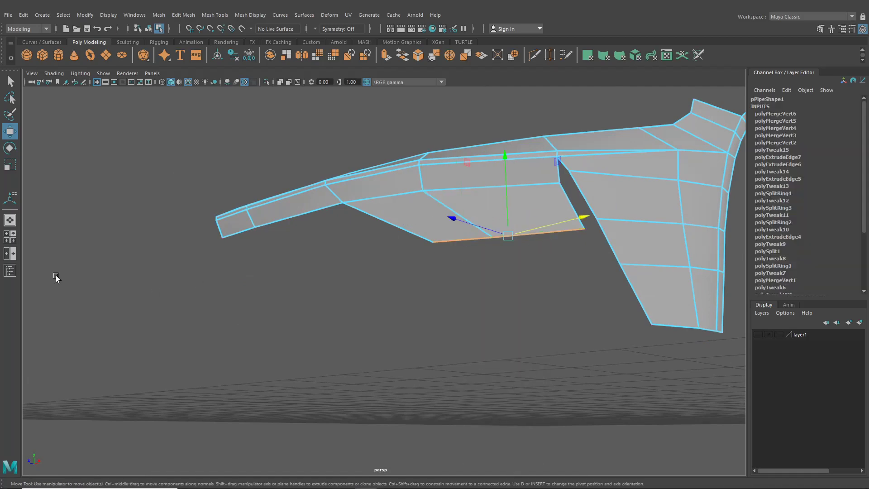
pyautogui.click(10, 236)
pyautogui.press('space')
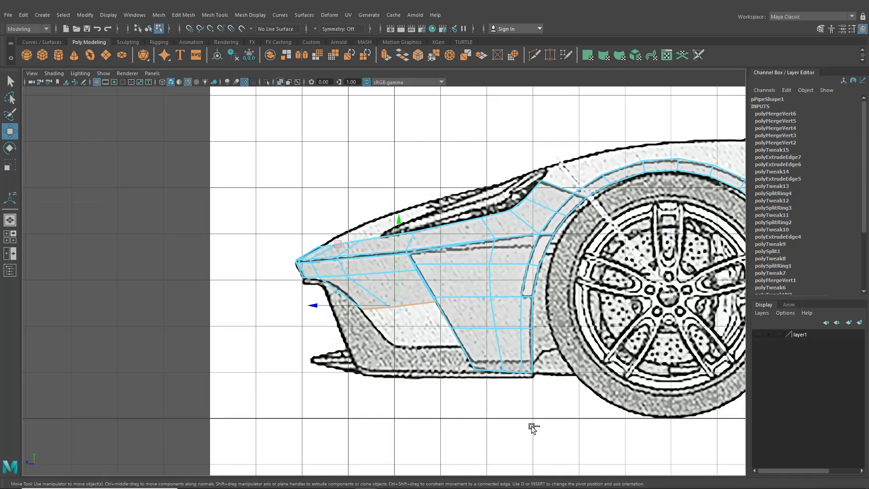
pyautogui.hotkey('ctrl', 'e')
pyautogui.scroll(2, 402, 305)
pyautogui.moveTo(401, 304); pyautogui.dragTo(435, 365)
# Move the middle and rear vertices of the lower bumper row onto the blueprint's lower bodywork line in the side view
pyautogui.moveTo(414, 230); pyautogui.dragTo(372, 230, button='right')
pyautogui.press('w')
pyautogui.scroll(2, 371, 348)
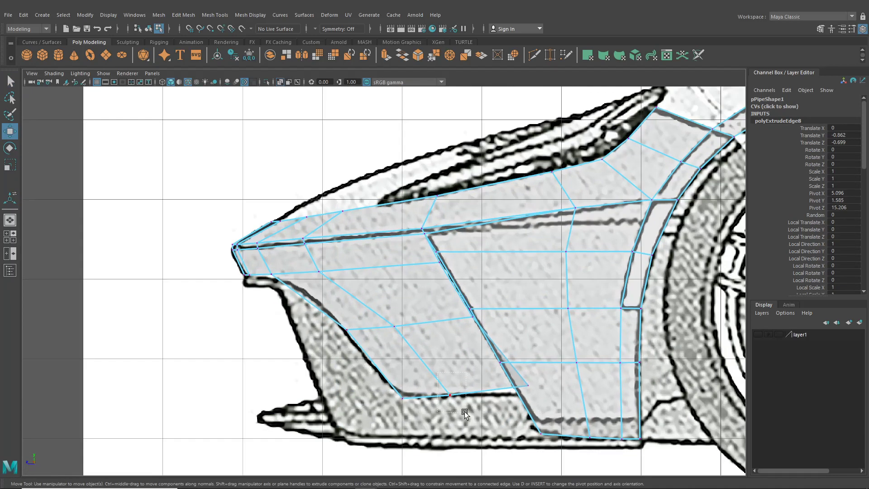
pyautogui.moveTo(437, 373); pyautogui.dragTo(464, 413)
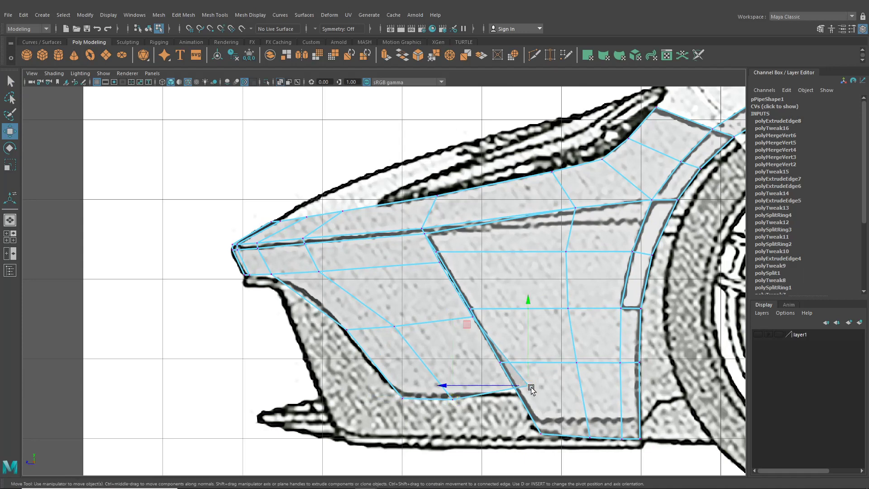
pyautogui.moveTo(527, 388); pyautogui.dragTo(528, 400, button='middle')
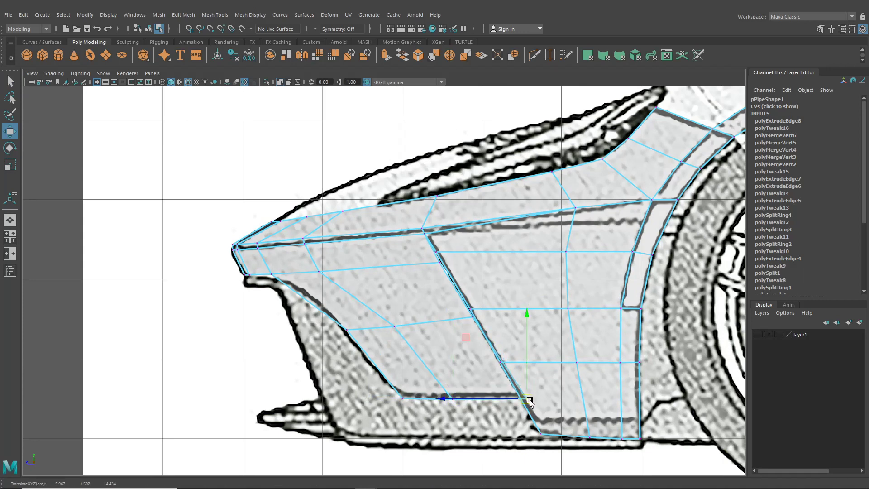
# Move the rear vertex of the bumper's middle row onto the fender seam and adjust the row's centre vertex in the side view
pyautogui.click(474, 324)
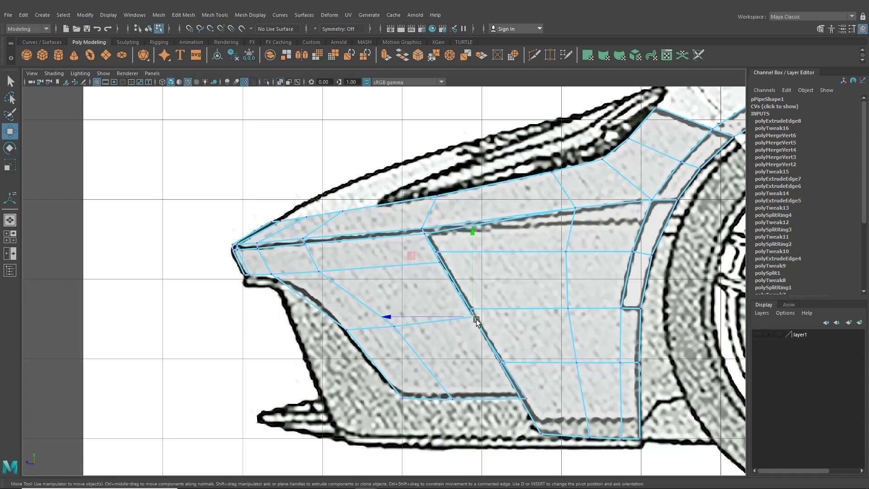
pyautogui.moveTo(473, 324); pyautogui.dragTo(481, 329, button='middle')
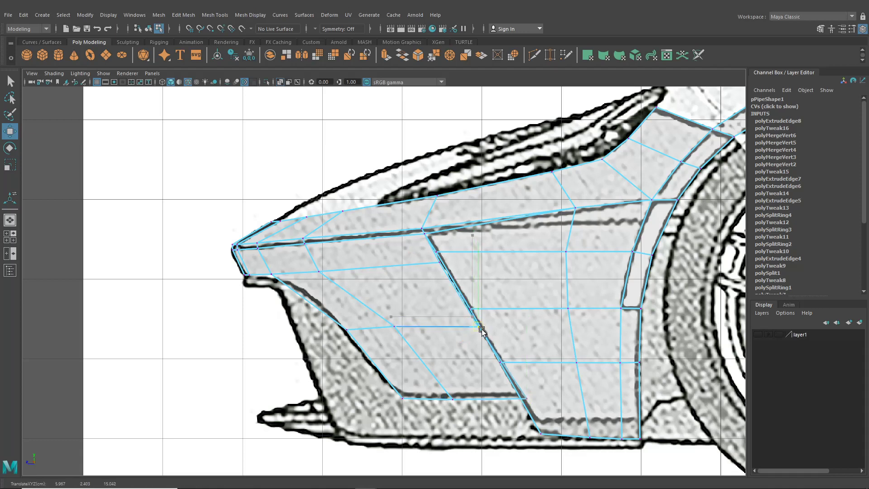
pyautogui.click(398, 327)
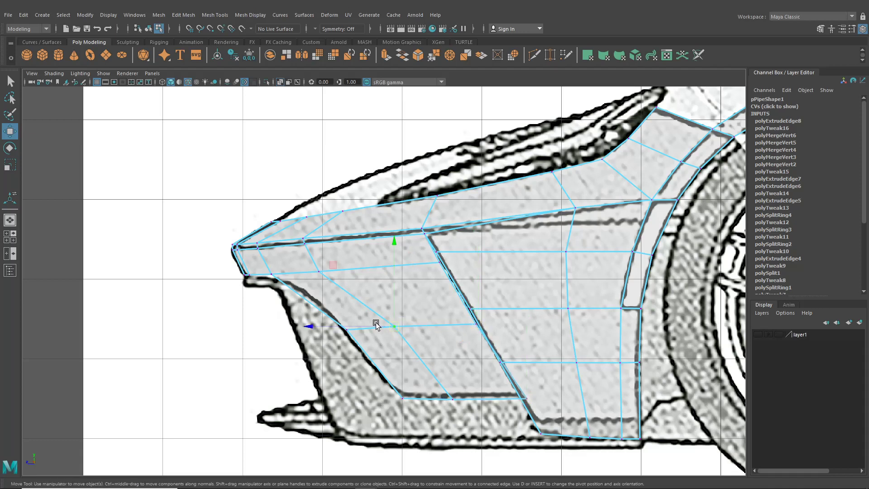
pyautogui.moveTo(402, 337); pyautogui.dragTo(401, 335, button='middle')
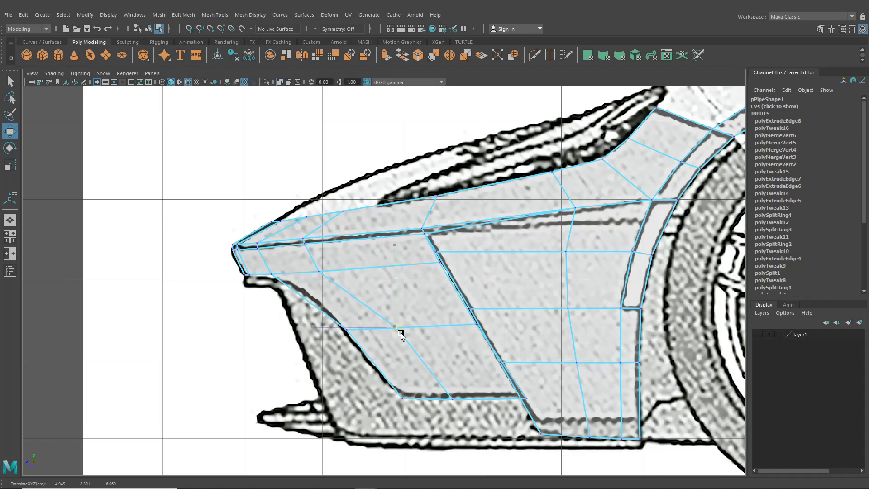
# Shift the lower bumper row's vertices sideways in the front view to follow the blueprint's grille opening and fender seam
pyautogui.click(10, 220)
pyautogui.keyDown('alt'); pyautogui.moveTo(332, 277); pyautogui.dragTo(588, 344); pyautogui.keyUp('alt')
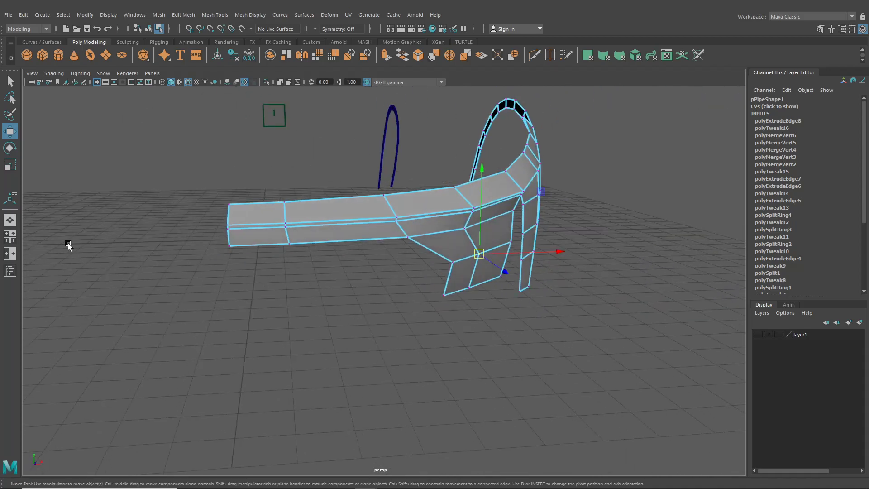
pyautogui.click(7, 240)
pyautogui.keyDown('alt'); pyautogui.moveTo(280, 400); pyautogui.dragTo(265, 366, button='middle'); pyautogui.keyUp('alt')
pyautogui.moveTo(300, 420); pyautogui.dragTo(284, 404)
pyautogui.moveTo(321, 411); pyautogui.dragTo(343, 413)
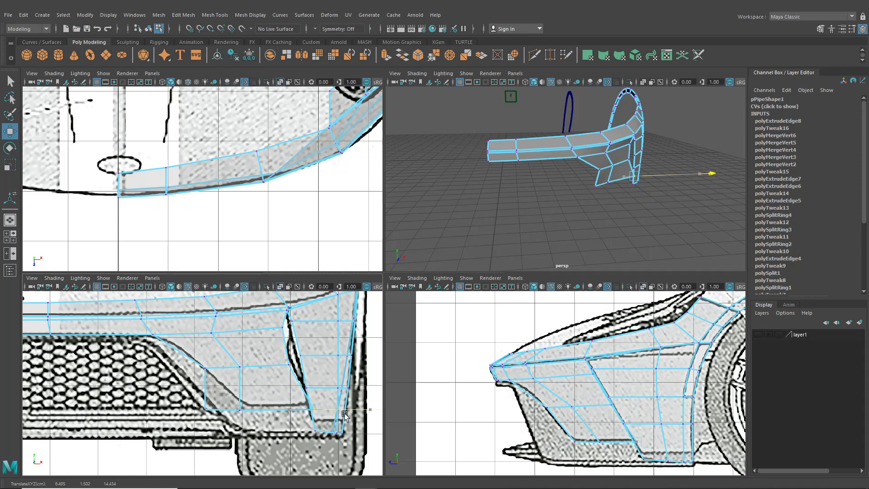
pyautogui.moveTo(228, 403); pyautogui.dragTo(299, 414)
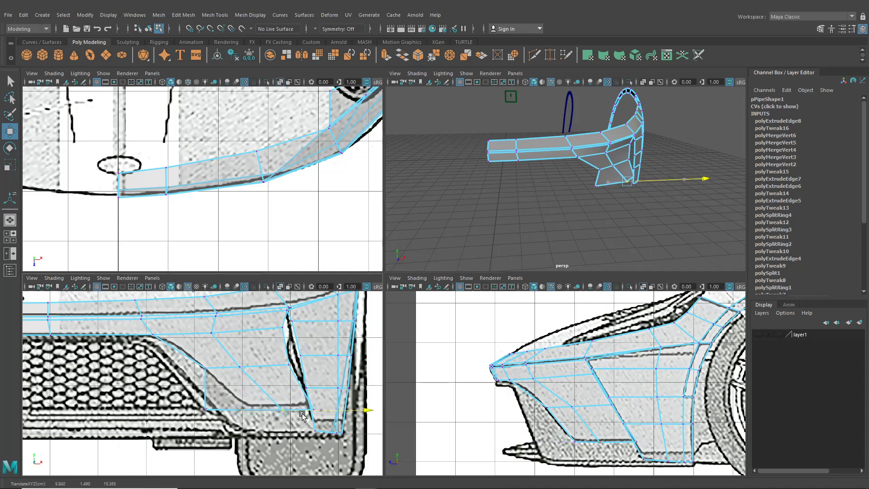
pyautogui.moveTo(194, 401); pyautogui.dragTo(283, 415)
# Adjust the bumper vertices along the fender seam in the perspective view so the rear edge tucks behind the fender panel
pyautogui.keyDown('alt'); pyautogui.moveTo(583, 207); pyautogui.dragTo(508, 225); pyautogui.keyUp('alt')
pyautogui.scroll(3, 499, 194)
pyautogui.click(517, 197)
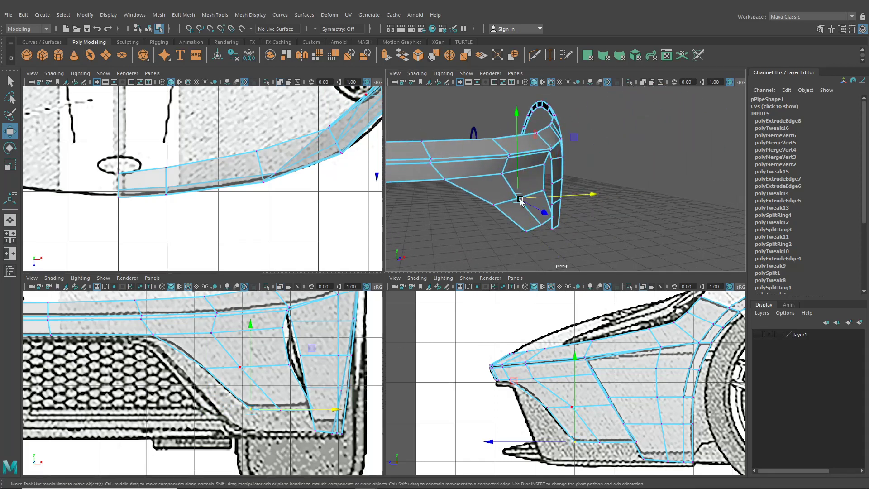
pyautogui.click(544, 191)
pyautogui.keyDown('alt'); pyautogui.moveTo(544, 191); pyautogui.dragTo(556, 176); pyautogui.keyUp('alt')
pyautogui.click(556, 199)
pyautogui.click(544, 155)
pyautogui.moveTo(536, 217)
pyautogui.keyDown('alt'); pyautogui.mouseDown()
pyautogui.moveTo(570, 215)
pyautogui.moveTo(543, 213)
pyautogui.mouseUp(); pyautogui.keyUp('alt')
pyautogui.press('space')
pyautogui.keyDown('alt'); pyautogui.moveTo(463, 259); pyautogui.dragTo(381, 279); pyautogui.keyUp('alt')
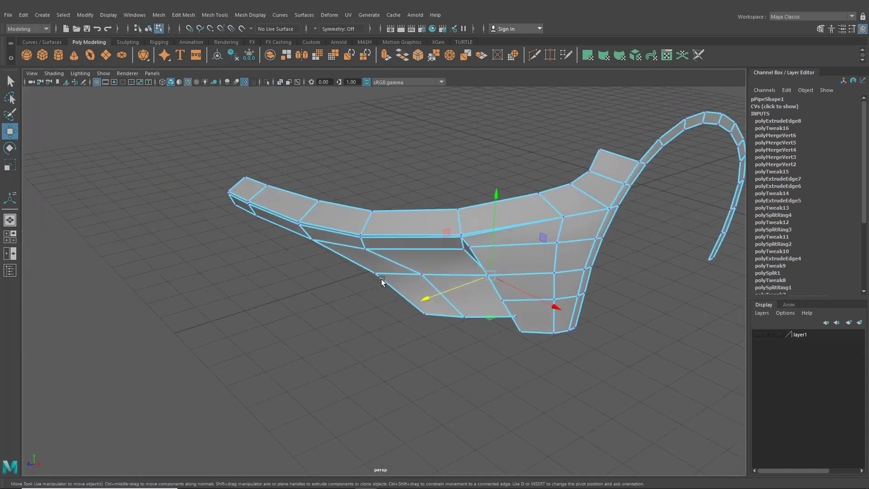
# Check the bumper shape in object mode, and nudge the lower row's middle vertex along X in the perspective view
pyautogui.click(148, 29)
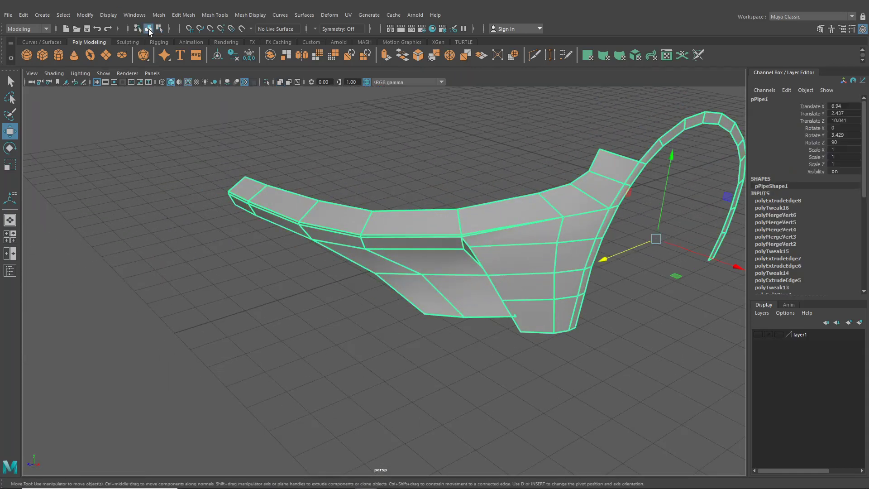
pyautogui.click(386, 332)
pyautogui.keyDown('alt'); pyautogui.moveTo(386, 332); pyautogui.dragTo(439, 314); pyautogui.keyUp('alt')
pyautogui.moveTo(441, 229); pyautogui.dragTo(412, 261, button='right')
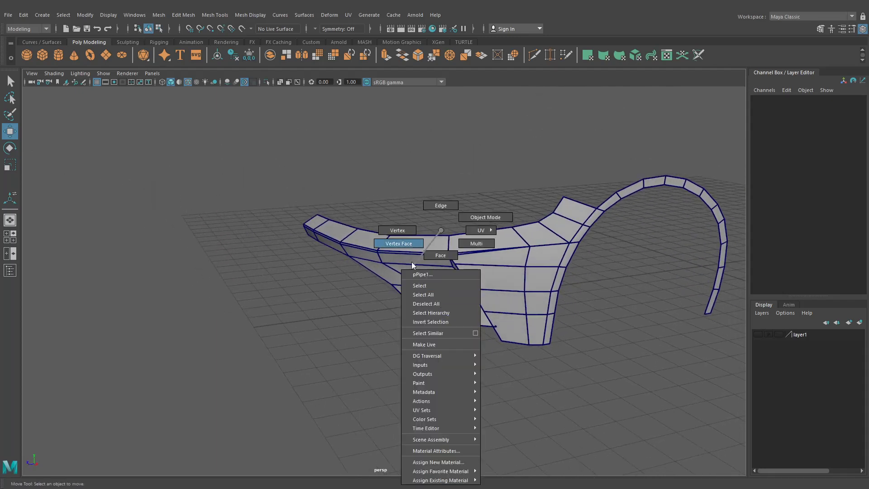
pyautogui.moveTo(393, 230); pyautogui.dragTo(393, 230, button='right')
pyautogui.keyDown('alt'); pyautogui.moveTo(462, 304); pyautogui.dragTo(417, 294, button='middle'); pyautogui.keyUp('alt')
pyautogui.scroll(5, 416, 294)
pyautogui.moveTo(508, 337); pyautogui.dragTo(527, 352)
pyautogui.moveTo(409, 295); pyautogui.dragTo(430, 323)
pyautogui.keyDown('alt'); pyautogui.moveTo(430, 324); pyautogui.dragTo(430, 346); pyautogui.keyUp('alt')
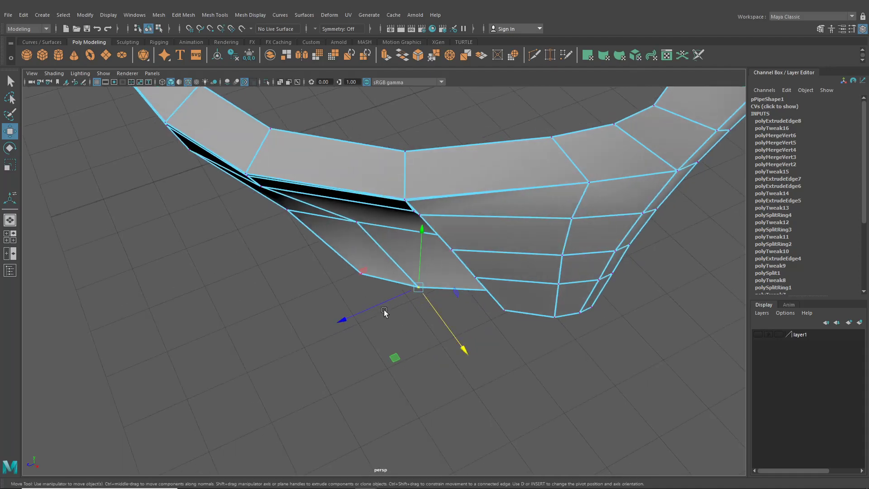
pyautogui.moveTo(434, 312); pyautogui.dragTo(433, 311)
pyautogui.scroll(-5, 466, 316)
pyautogui.keyDown('alt'); pyautogui.moveTo(484, 322); pyautogui.dragTo(419, 271); pyautogui.keyUp('alt')
pyautogui.scroll(-2, 494, 277)
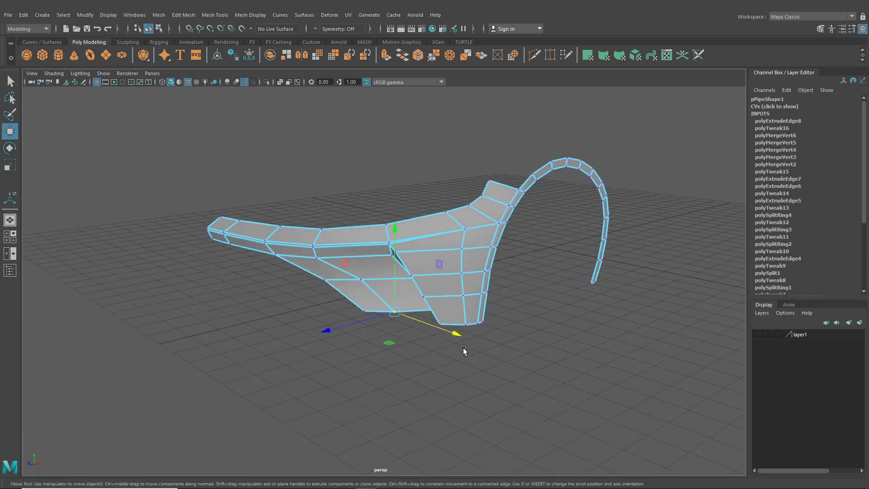
# Insert an edge loop across the fender panel just above its bottom edge, following the blueprint crease in the side view
pyautogui.click(13, 238)
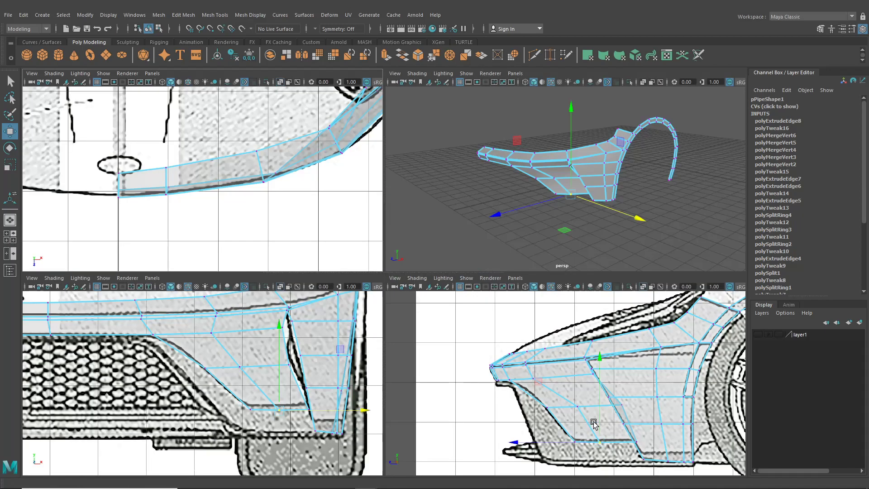
pyautogui.press('space')
pyautogui.scroll(2, 490, 401)
pyautogui.scroll(3, 457, 349)
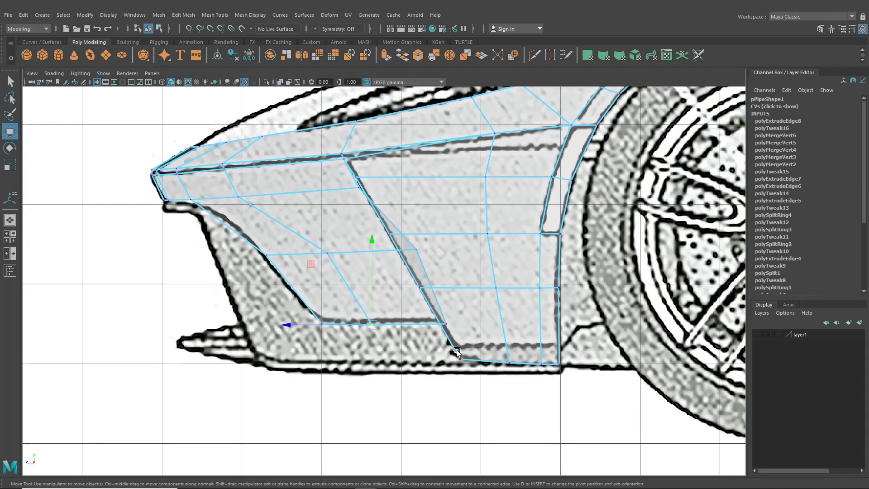
pyautogui.click(183, 15)
pyautogui.moveTo(215, 15)
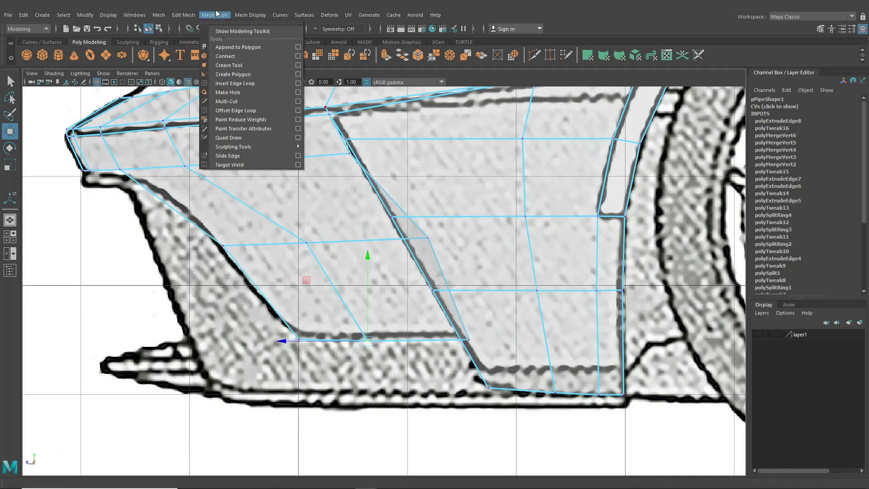
pyautogui.click(243, 84)
pyautogui.keyDown('alt'); pyautogui.moveTo(437, 273); pyautogui.dragTo(373, 211, button='middle'); pyautogui.keyUp('alt')
pyautogui.scroll(3, 373, 211)
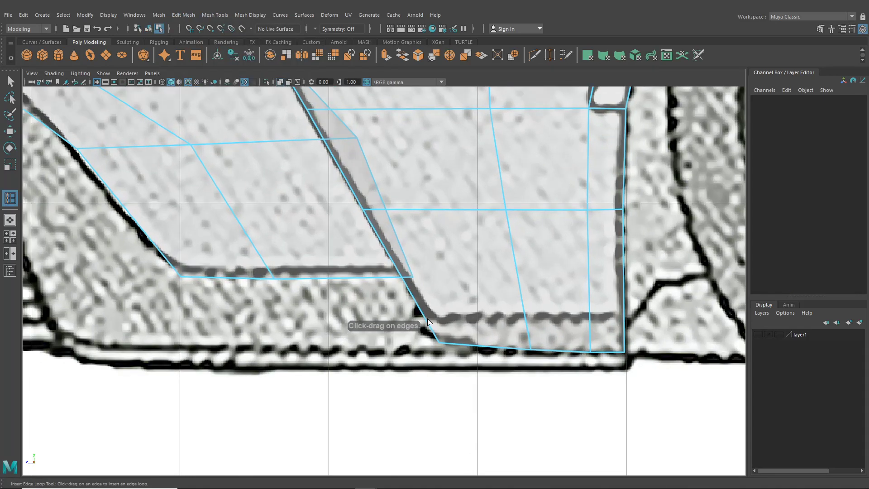
pyautogui.moveTo(426, 318); pyautogui.dragTo(435, 299)
pyautogui.click(12, 220)
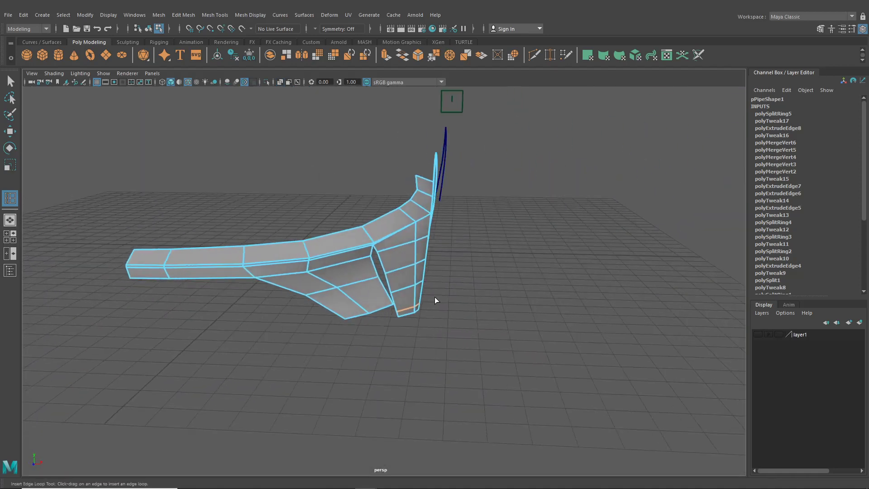
pyautogui.scroll(5, 396, 258)
pyautogui.click(14, 235)
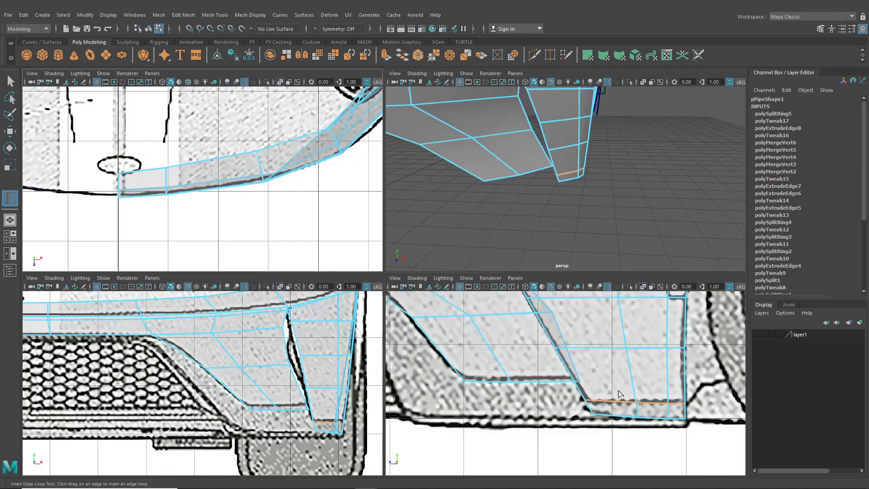
# Move the fender panel's bottom vertices in the side view to match the curved lower line of the blueprint
pyautogui.press('space')
pyautogui.click(11, 131)
pyautogui.moveTo(427, 193); pyautogui.dragTo(389, 194, button='right')
pyautogui.click(441, 345)
pyautogui.moveTo(441, 344); pyautogui.dragTo(435, 337)
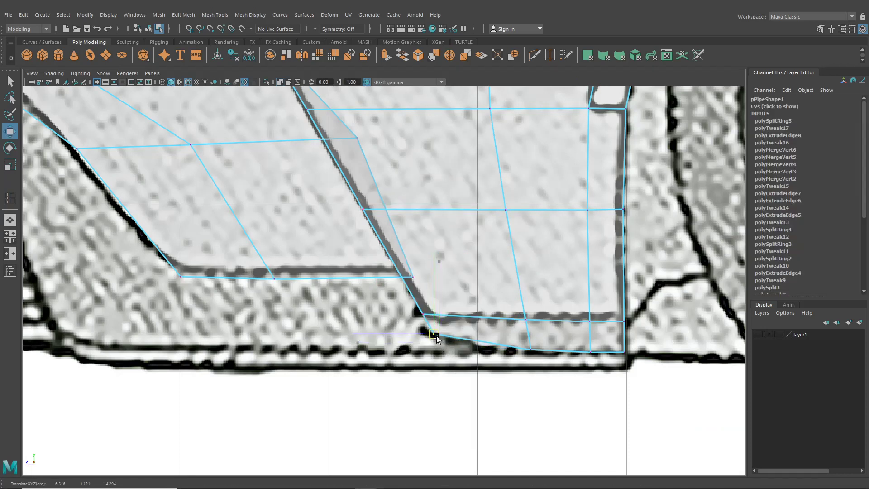
pyautogui.click(535, 348)
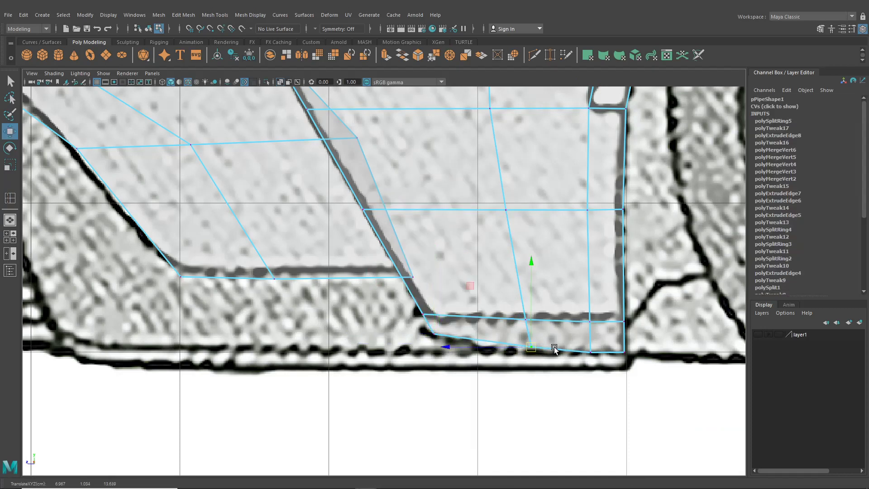
pyautogui.click(625, 353)
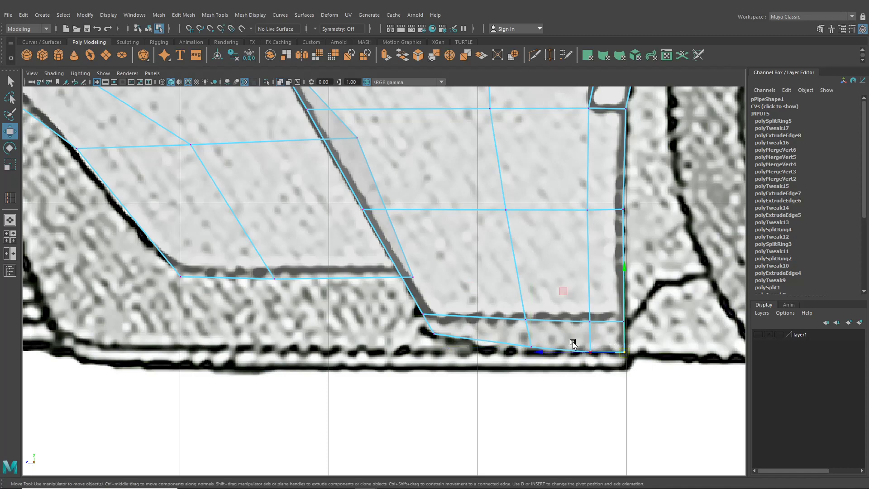
pyautogui.moveTo(608, 320); pyautogui.dragTo(607, 318)
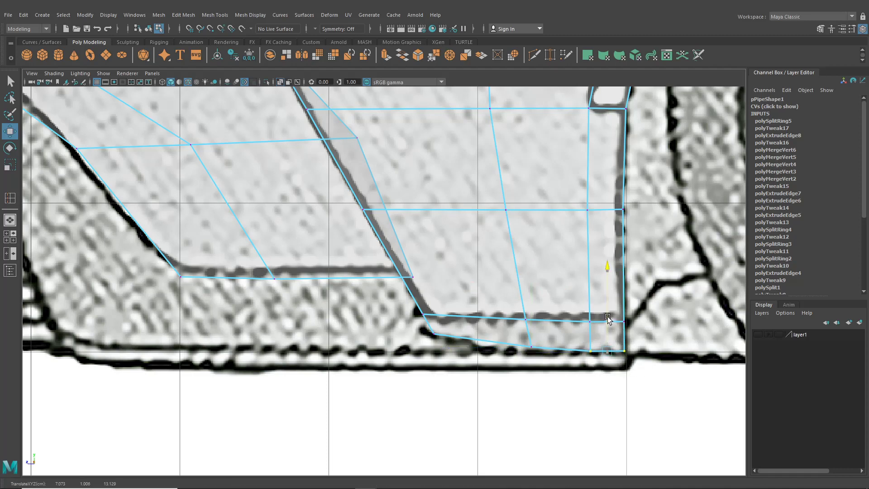
# Select the bottom edges of the fender panel in the perspective view
pyautogui.click(10, 222)
pyautogui.moveTo(375, 243); pyautogui.dragTo(374, 226, button='right')
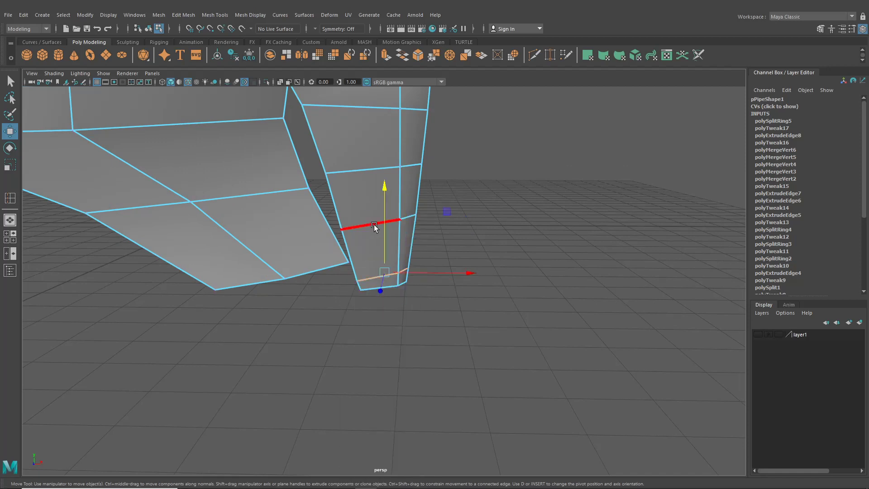
pyautogui.click(388, 287)
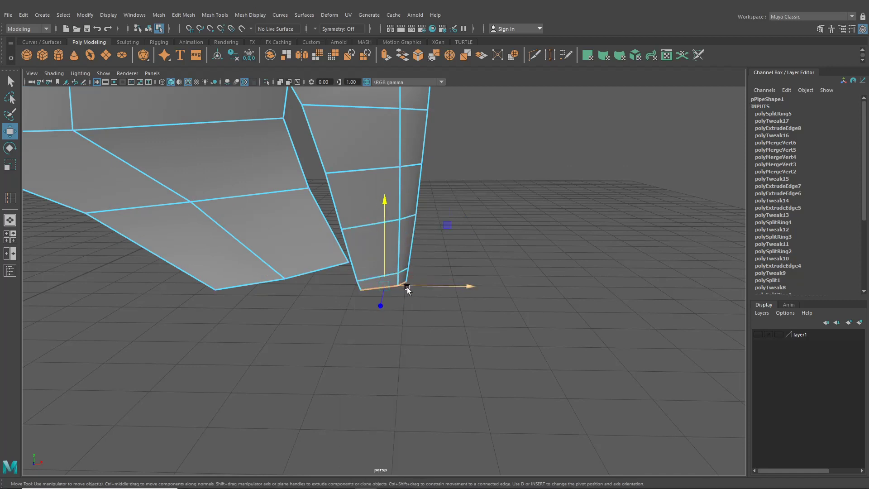
pyautogui.hotkey('ctrl', 'e')
pyautogui.click(512, 177)
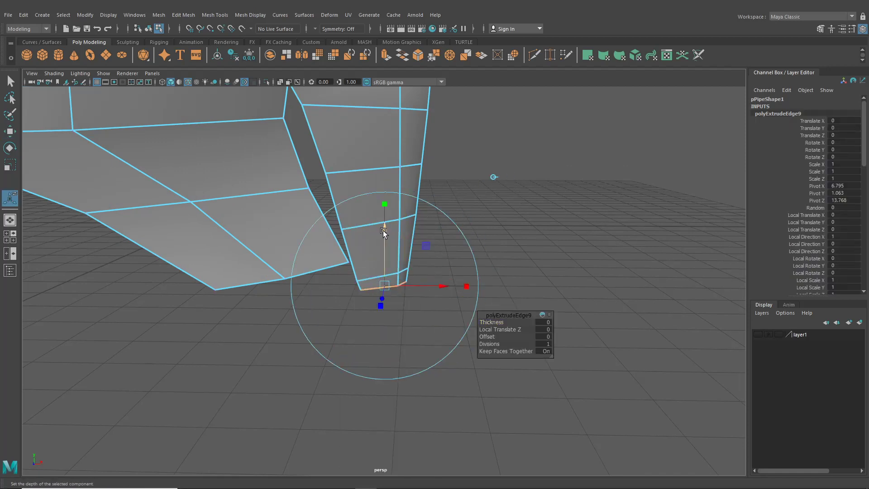
pyautogui.moveTo(384, 231); pyautogui.dragTo(391, 278)
pyautogui.click(12, 239)
pyautogui.keyDown('alt'); pyautogui.moveTo(603, 407); pyautogui.dragTo(473, 384, button='middle'); pyautogui.keyUp('alt')
pyautogui.scroll(3, 527, 383)
pyautogui.hotkey('ctrl', 'z')
pyautogui.hotkey('ctrl', 'z')
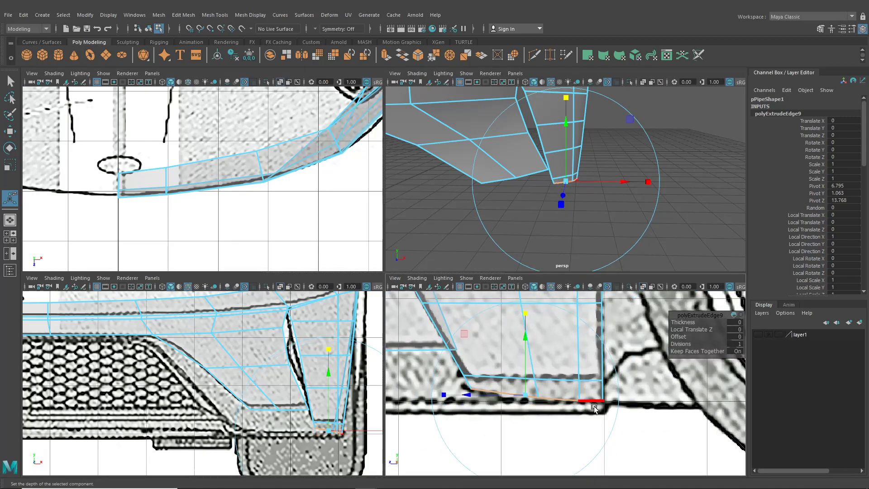
pyautogui.hotkey('ctrl', 'z')
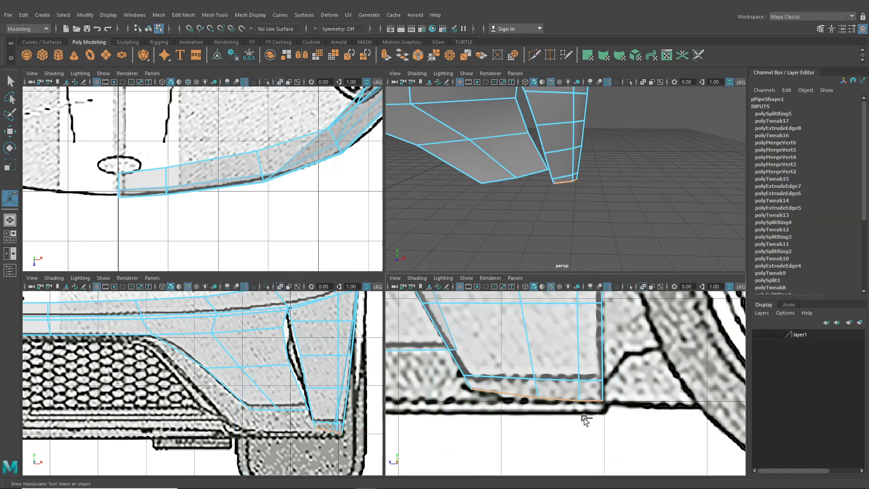
# Extrude the fender panel's bottom edges down to the lower bodywork line with Translate Y -0.109, flattening them with Scale Y 0.243
pyautogui.hotkey('ctrl', 'e')
pyautogui.scroll(-5, 568, 344)
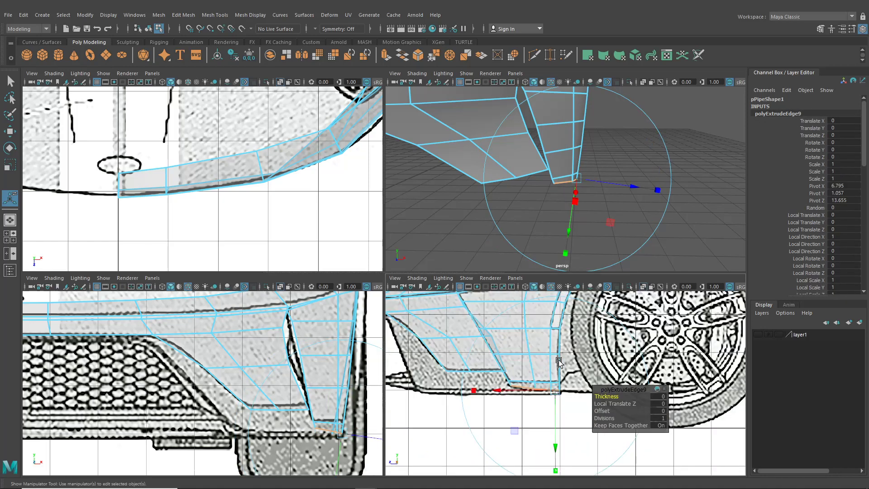
pyautogui.scroll(3, 597, 177)
pyautogui.click(677, 105)
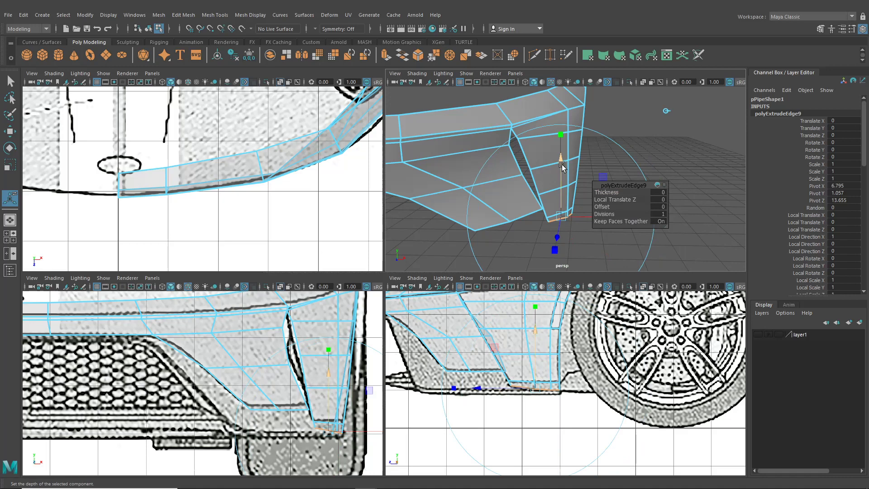
pyautogui.moveTo(561, 165); pyautogui.dragTo(562, 169)
pyautogui.scroll(3, 535, 352)
pyautogui.moveTo(515, 317); pyautogui.dragTo(517, 328)
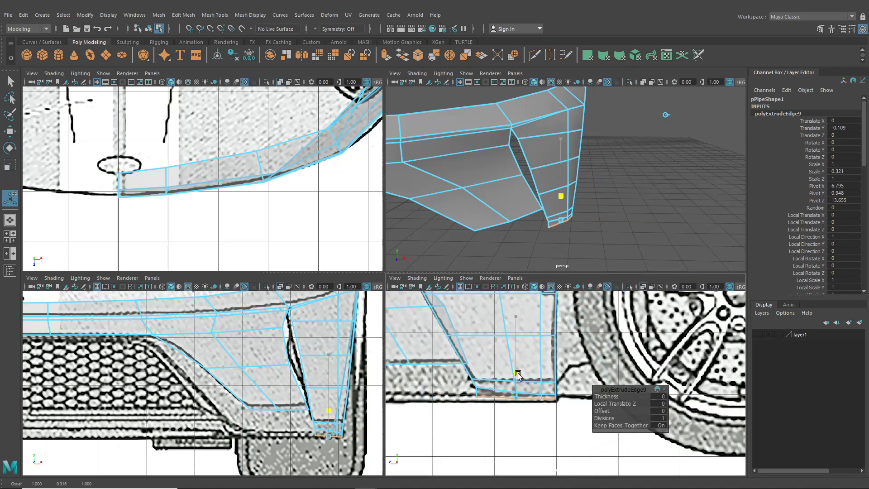
pyautogui.moveTo(517, 374); pyautogui.dragTo(487, 359)
pyautogui.press('w')
pyautogui.scroll(2, 503, 359)
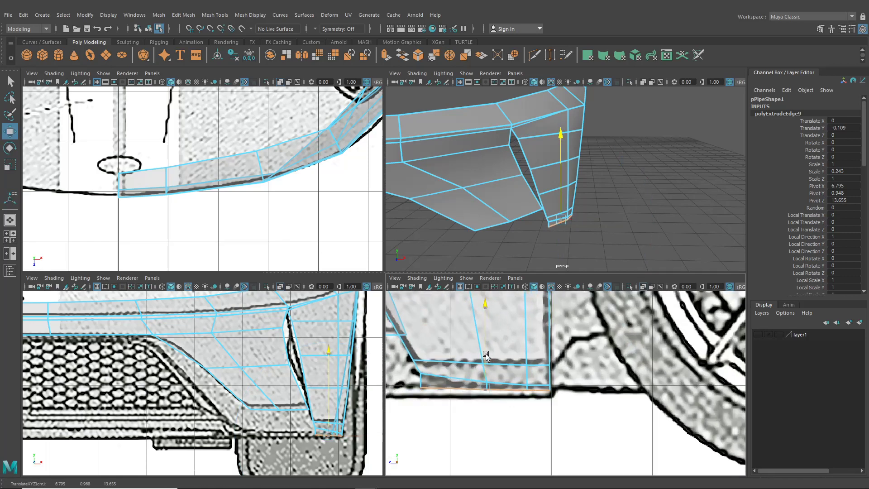
# Extrude the bottom edges of the fender panel outward with Translate X 0.094 to start a thin lip
pyautogui.press('space')
pyautogui.keyDown('alt'); pyautogui.moveTo(536, 245); pyautogui.dragTo(468, 243); pyautogui.keyUp('alt')
pyautogui.keyDown('alt'); pyautogui.moveTo(455, 255); pyautogui.dragTo(366, 191, button='middle'); pyautogui.keyUp('alt')
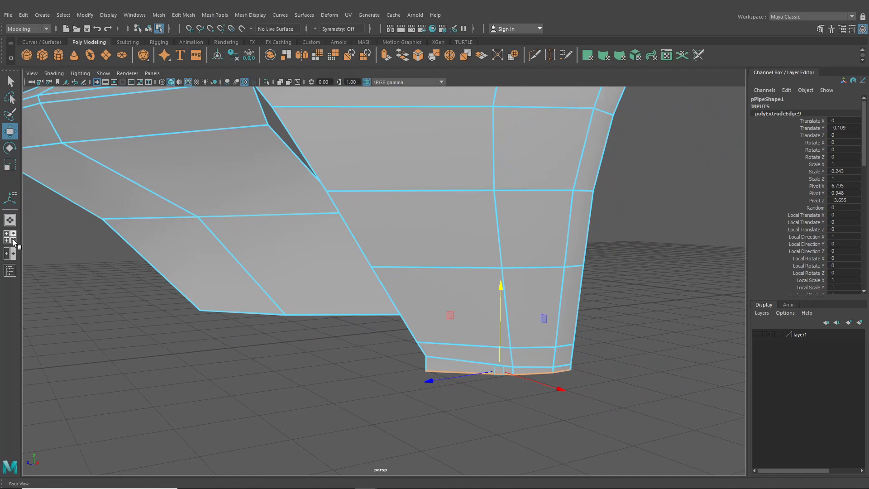
pyautogui.click(12, 239)
pyautogui.press('space')
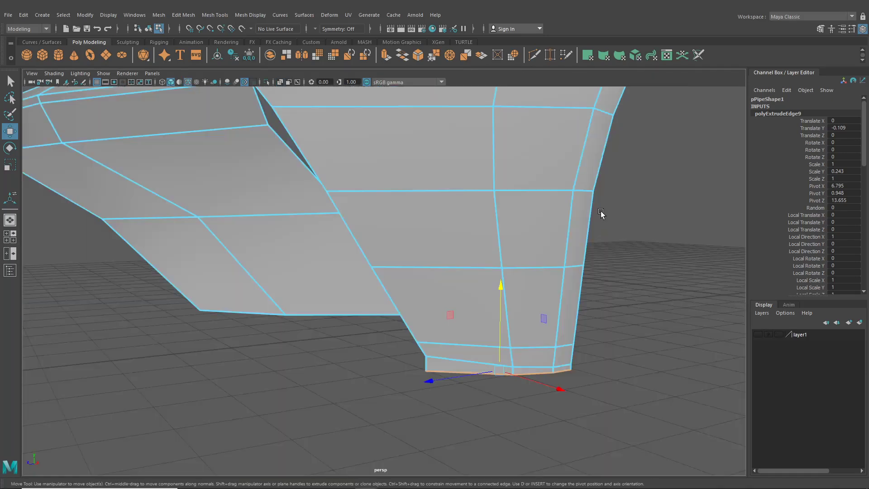
pyautogui.scroll(4, 584, 247)
pyautogui.moveTo(482, 230)
pyautogui.mouseDown(button='right')
pyautogui.moveTo(478, 274)
pyautogui.moveTo(475, 218)
pyautogui.mouseUp(button='right')
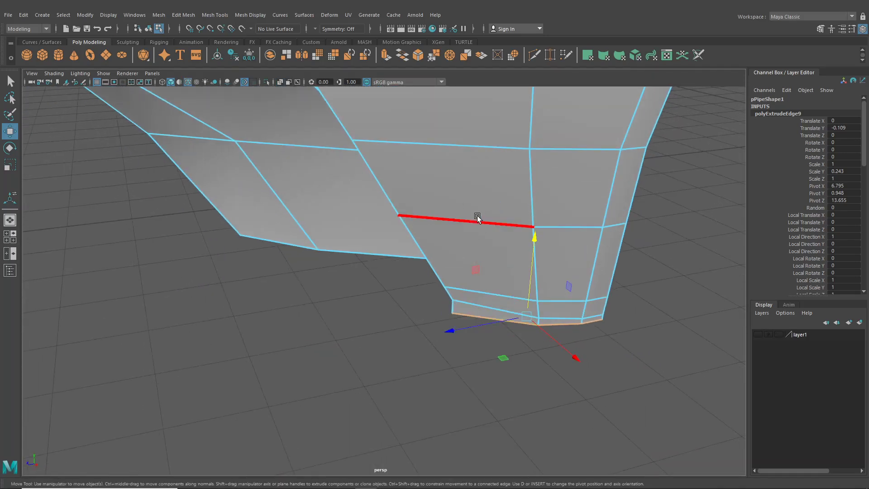
pyautogui.keyDown('shift'); pyautogui.click(500, 314); pyautogui.keyUp('shift')
pyautogui.hotkey('ctrl', 'e')
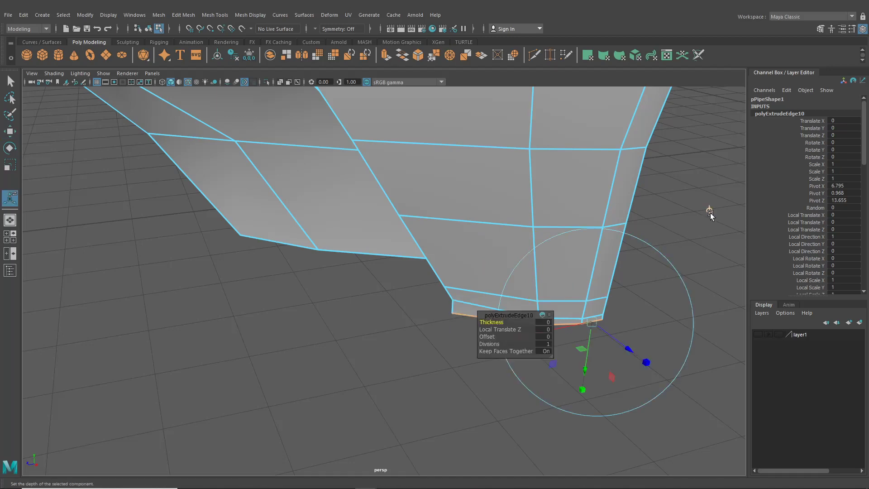
pyautogui.keyDown('alt'); pyautogui.moveTo(710, 215); pyautogui.dragTo(571, 272); pyautogui.keyUp('alt')
# Compare the lip with the top-view blueprint and widen its extrusion to Translate X 0.118
pyautogui.click(12, 239)
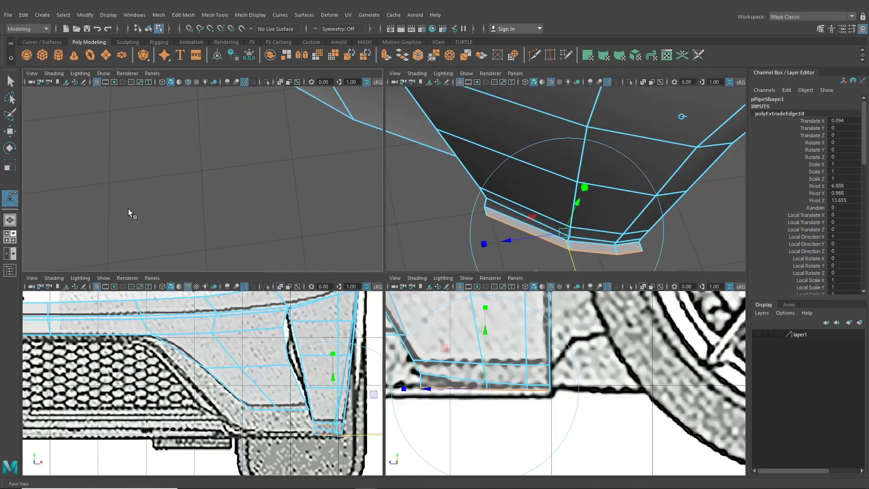
pyautogui.scroll(-5, 238, 165)
pyautogui.keyDown('alt'); pyautogui.moveTo(238, 165); pyautogui.dragTo(149, 194, button='middle'); pyautogui.keyUp('alt')
pyautogui.keyDown('alt'); pyautogui.moveTo(221, 90); pyautogui.dragTo(207, 161, button='middle'); pyautogui.keyUp('alt')
pyautogui.scroll(3, 217, 178)
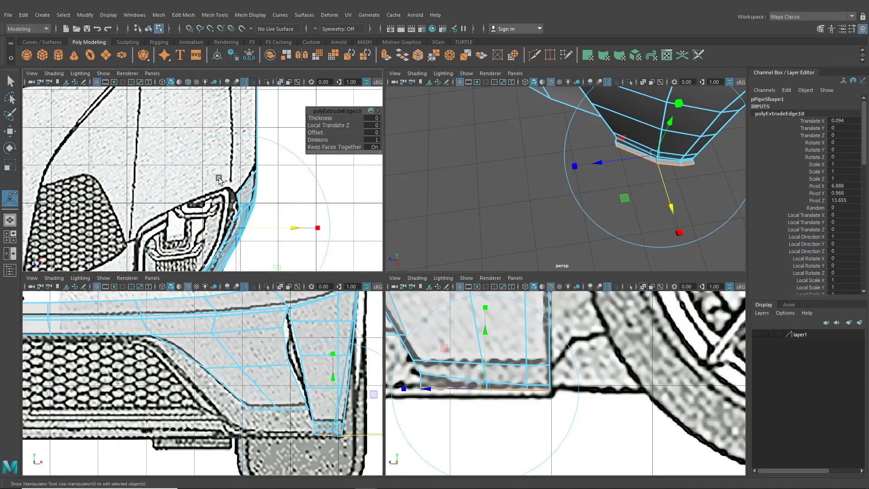
pyautogui.scroll(2, 222, 181)
pyautogui.press('space')
pyautogui.keyDown('alt'); pyautogui.moveTo(551, 167); pyautogui.dragTo(485, 163, button='middle'); pyautogui.keyUp('alt')
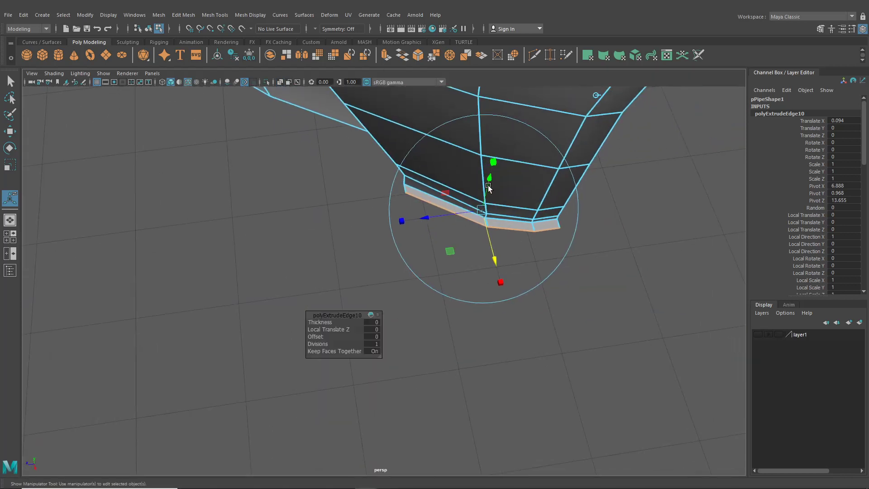
pyautogui.keyDown('alt'); pyautogui.moveTo(488, 186); pyautogui.dragTo(500, 224); pyautogui.keyUp('alt')
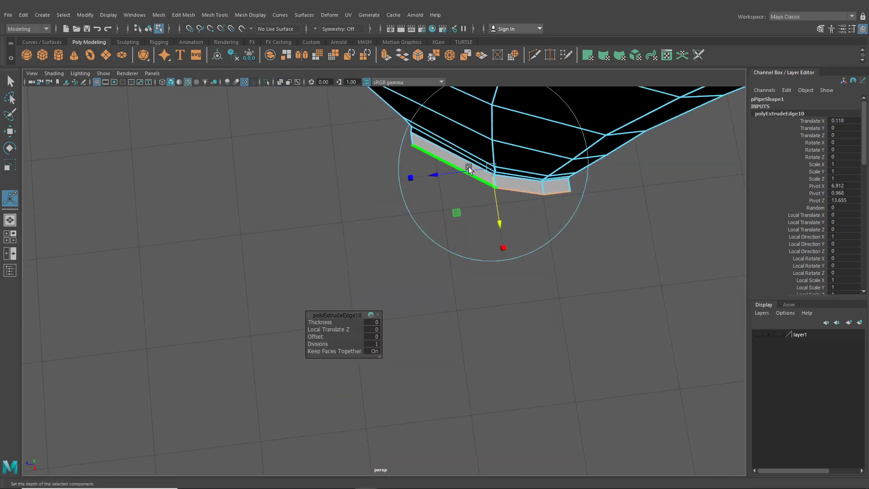
# Move the lip's outer front corner vertex outward and slightly forward in the perspective view
pyautogui.moveTo(462, 150); pyautogui.dragTo(423, 147, button='right')
pyautogui.click(412, 145)
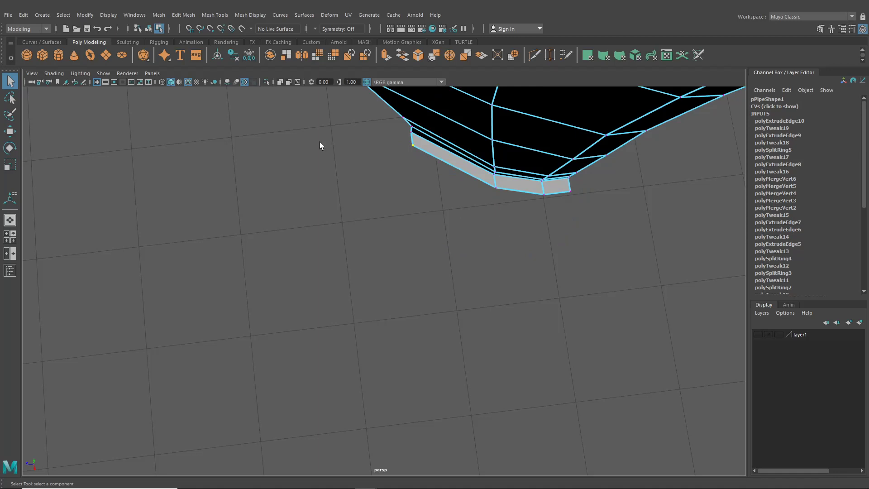
pyautogui.click(10, 134)
pyautogui.moveTo(422, 227); pyautogui.dragTo(417, 217)
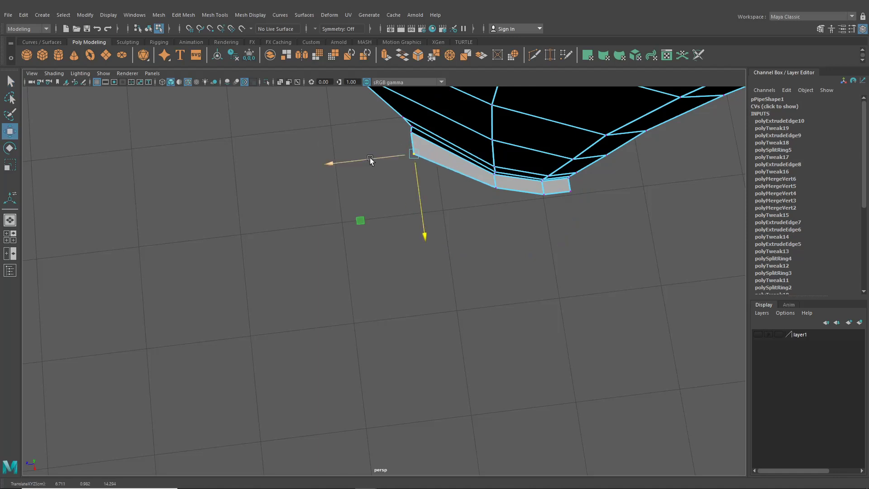
pyautogui.moveTo(370, 159); pyautogui.dragTo(364, 159)
pyautogui.scroll(-3, 398, 194)
pyautogui.keyDown('alt'); pyautogui.moveTo(406, 202); pyautogui.dragTo(447, 163); pyautogui.keyUp('alt')
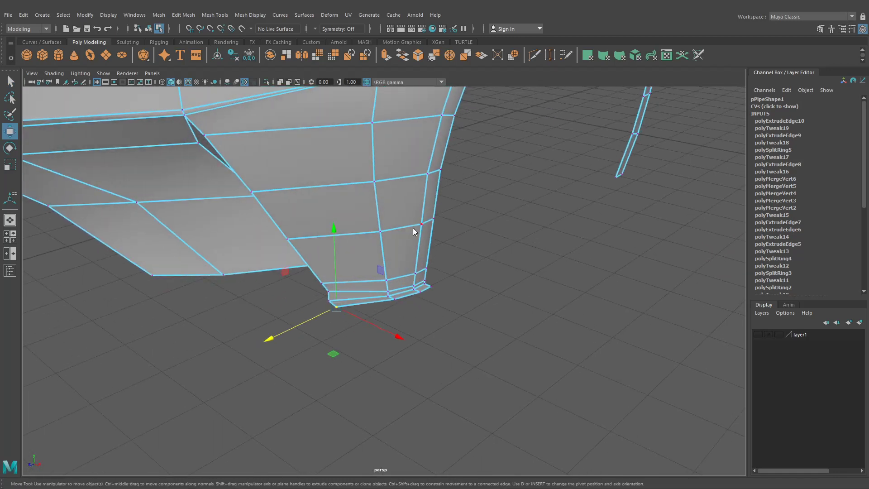
# Extrude the lip's outer edges downward with Translate Y -0.051
pyautogui.moveTo(413, 228); pyautogui.dragTo(413, 204, button='right')
pyautogui.hotkey('ctrl', 'e')
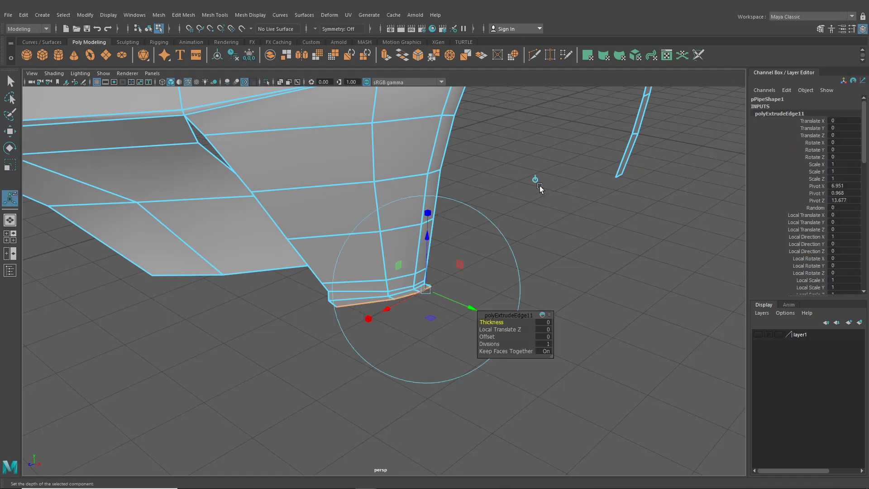
pyautogui.moveTo(388, 244); pyautogui.dragTo(358, 253)
pyautogui.click(11, 237)
# Adjust the lip's front and middle vertices in the side view so its lower band follows the blueprint's bottom line
pyautogui.press('space')
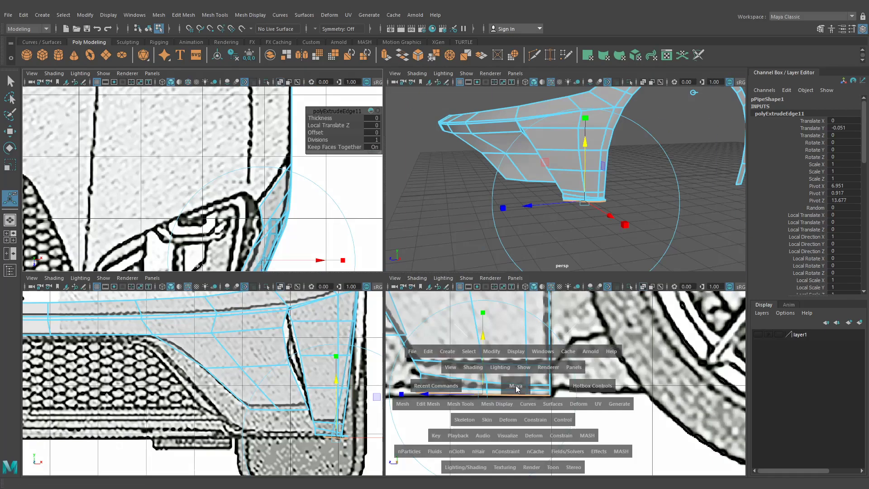
pyautogui.keyDown('alt'); pyautogui.moveTo(373, 320); pyautogui.dragTo(461, 322, button='middle'); pyautogui.keyUp('alt')
pyautogui.scroll(1, 308, 260)
pyautogui.moveTo(307, 231); pyautogui.dragTo(275, 238, button='right')
pyautogui.keyDown('alt'); pyautogui.moveTo(277, 251); pyautogui.dragTo(356, 231, button='middle'); pyautogui.keyUp('alt')
pyautogui.moveTo(256, 306); pyautogui.dragTo(216, 280)
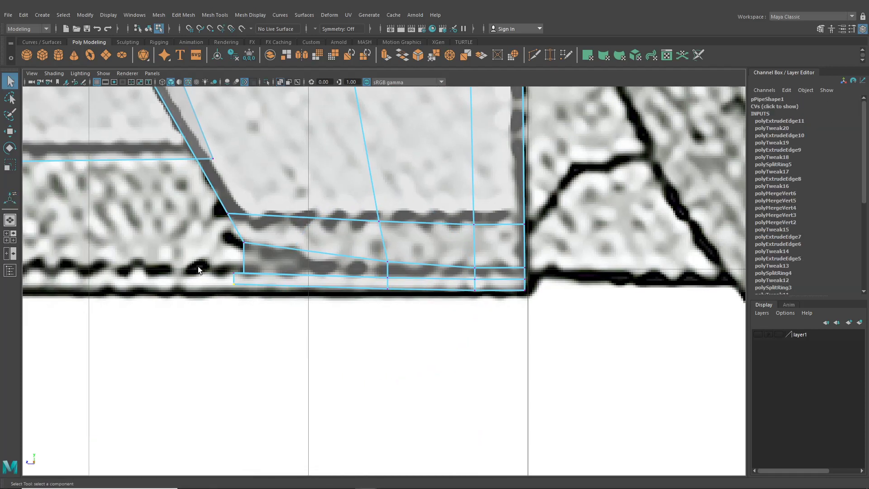
pyautogui.click(10, 131)
pyautogui.moveTo(239, 235); pyautogui.dragTo(240, 239)
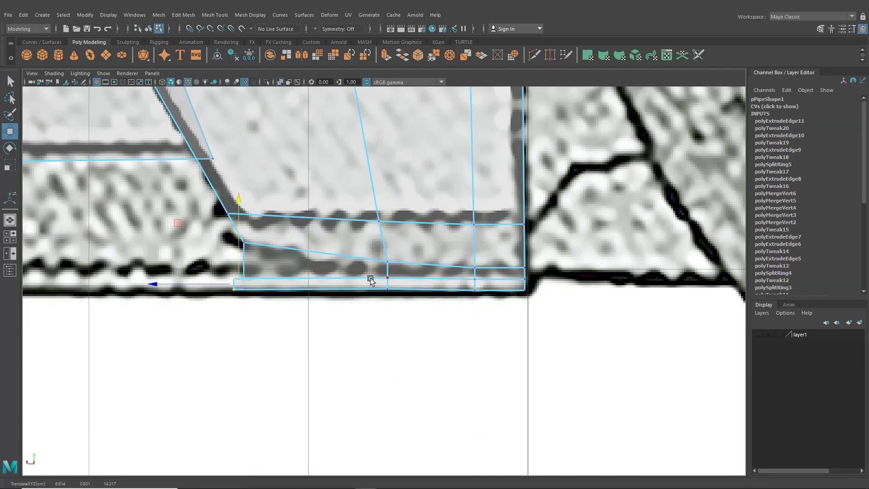
pyautogui.moveTo(365, 273); pyautogui.dragTo(398, 298)
pyautogui.moveTo(388, 261); pyautogui.dragTo(386, 262)
pyautogui.moveTo(231, 265); pyautogui.dragTo(261, 301)
pyautogui.moveTo(242, 256); pyautogui.dragTo(242, 254)
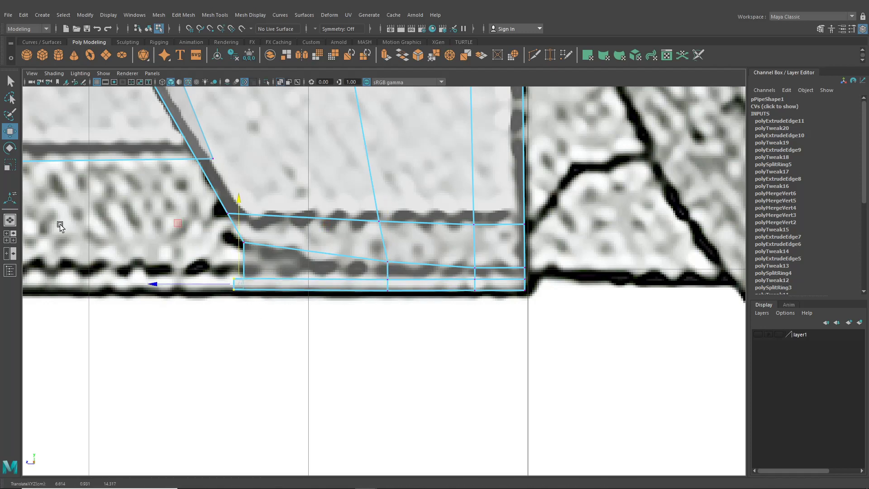
# Extrude the front end edge of the lower band forward and inward with Translate X -0.837 and Translate Z 1.715
pyautogui.click(16, 218)
pyautogui.keyDown('alt'); pyautogui.moveTo(362, 289); pyautogui.dragTo(390, 294); pyautogui.keyUp('alt')
pyautogui.moveTo(363, 290); pyautogui.dragTo(362, 207, button='right')
pyautogui.scroll(3, 360, 305)
pyautogui.keyDown('alt'); pyautogui.moveTo(368, 352); pyautogui.dragTo(355, 362); pyautogui.keyUp('alt')
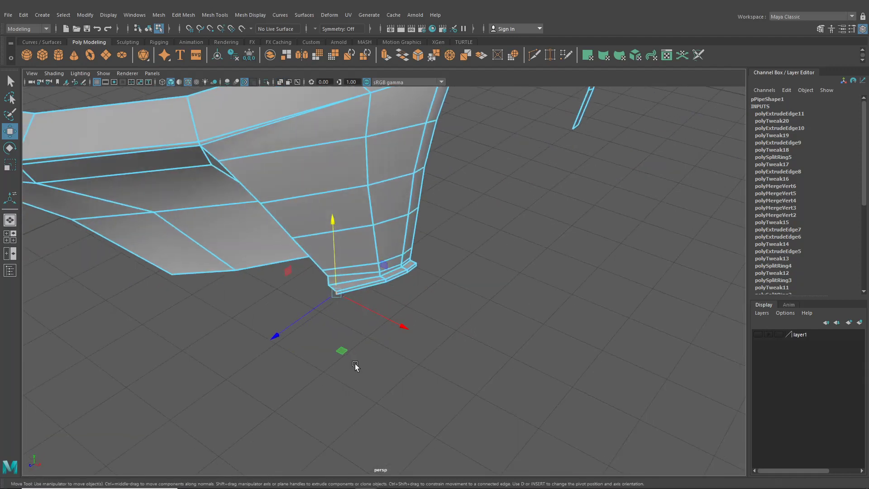
pyautogui.hotkey('ctrl', 'e')
pyautogui.click(444, 185)
pyautogui.moveTo(294, 321); pyautogui.dragTo(206, 381)
pyautogui.keyDown('alt'); pyautogui.moveTo(268, 345); pyautogui.dragTo(393, 325, button='middle'); pyautogui.keyUp('alt')
pyautogui.moveTo(416, 368); pyautogui.dragTo(340, 352)
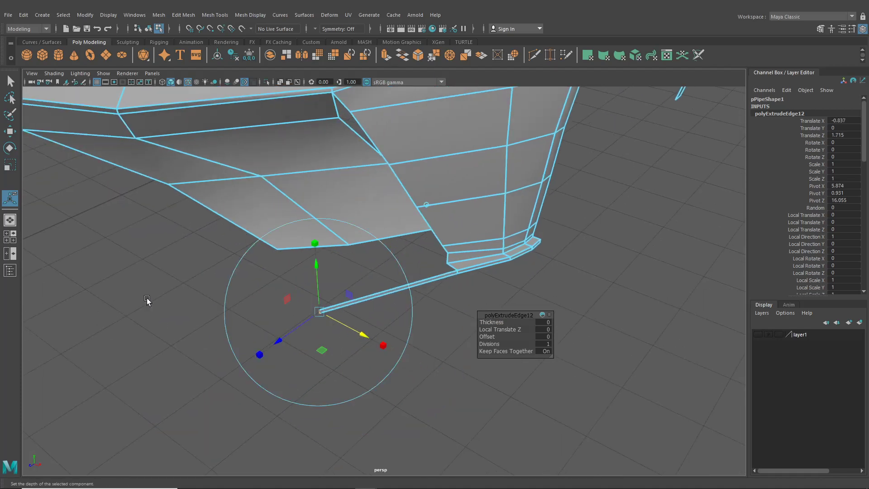
# Extend the extruded strip in the front view to the grille's lower outer corner with Translate X -1.681 and Translate Y 0.122
pyautogui.click(9, 236)
pyautogui.press('space')
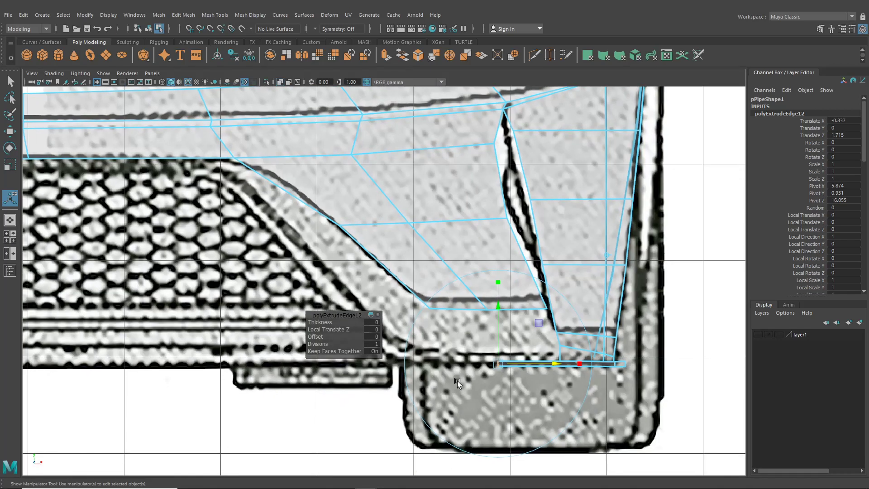
pyautogui.moveTo(494, 362); pyautogui.dragTo(399, 349)
pyautogui.keyDown('alt'); pyautogui.moveTo(401, 349); pyautogui.dragTo(464, 324, button='middle'); pyautogui.keyUp('alt')
pyautogui.moveTo(473, 329)
pyautogui.mouseDown()
pyautogui.moveTo(496, 350)
pyautogui.moveTo(475, 348)
pyautogui.moveTo(483, 352)
pyautogui.moveTo(483, 332)
pyautogui.mouseUp()
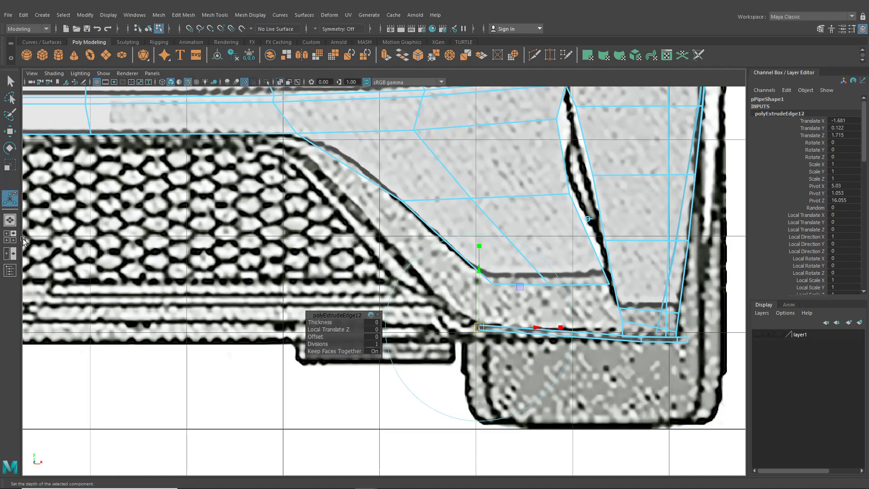
# Align the strip's end with the bumper's lower front corner in the side view using Translate Y 0.052 and Translate Z 2.424
pyautogui.press('space')
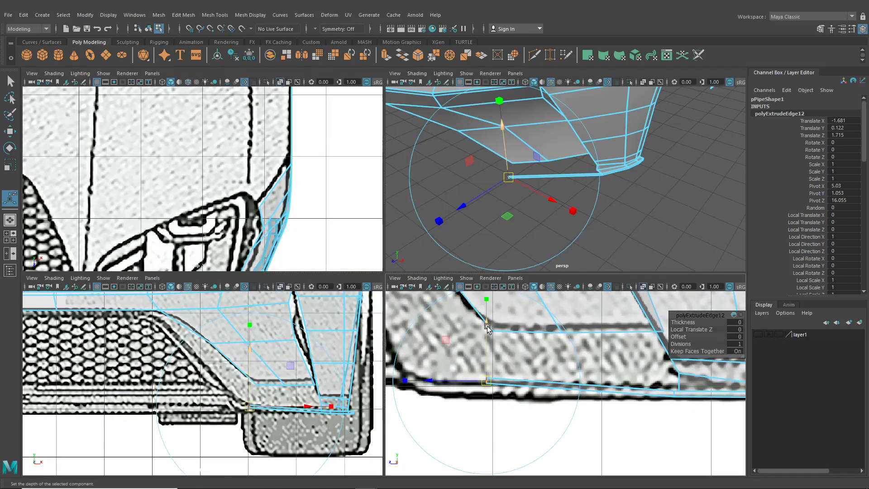
pyautogui.moveTo(487, 323); pyautogui.dragTo(487, 330)
pyautogui.scroll(-5, 539, 363)
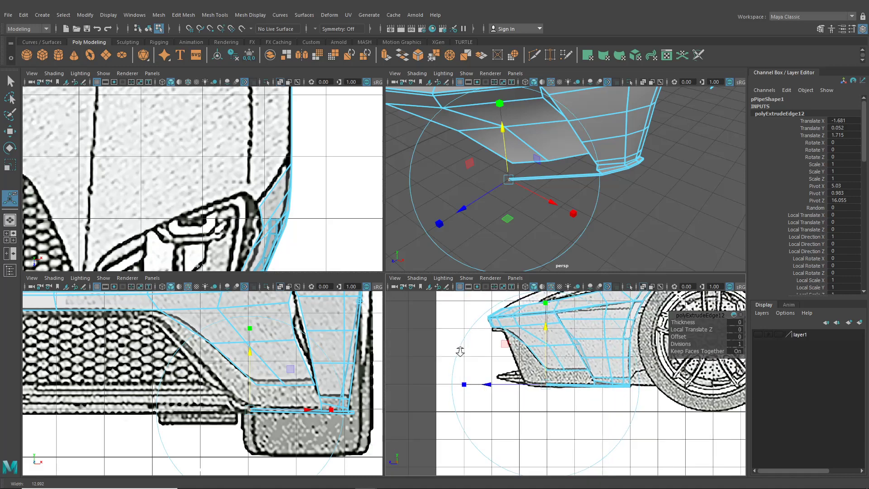
pyautogui.scroll(5, 494, 392)
pyautogui.moveTo(500, 390); pyautogui.dragTo(483, 367)
pyautogui.click(486, 368)
pyautogui.click(482, 367)
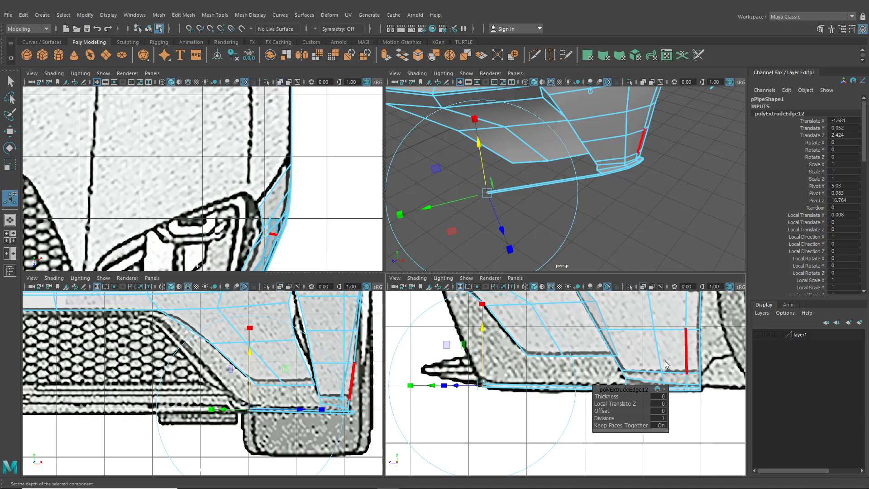
# Move the upper vertex at the strip's front end in the front view to fit the blueprint corner
pyautogui.scroll(6, 300, 350)
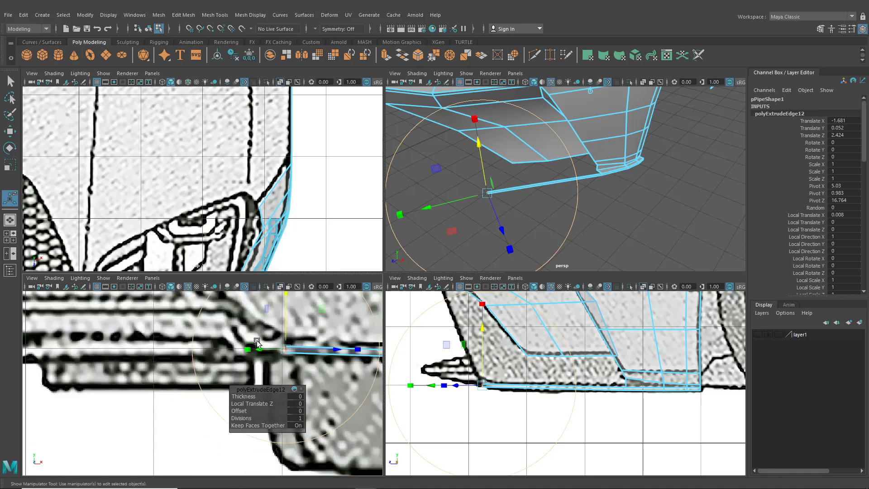
pyautogui.moveTo(296, 233); pyautogui.dragTo(274, 286, button='right')
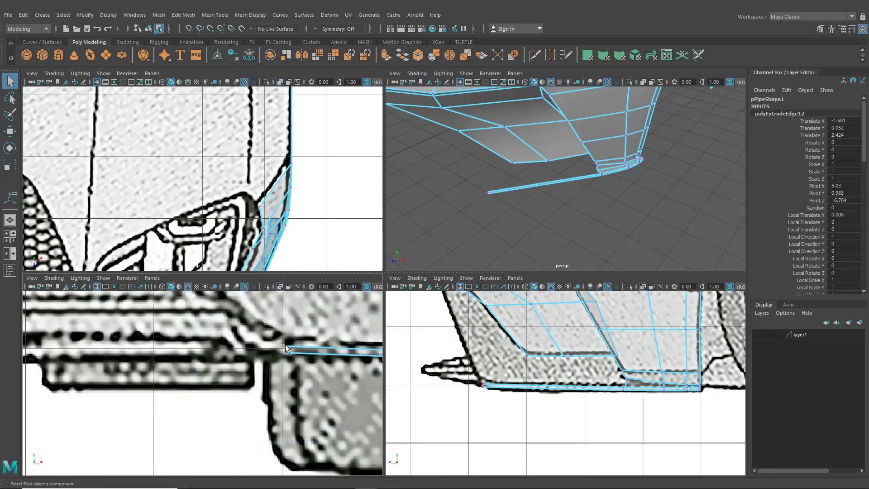
pyautogui.click(285, 347)
pyautogui.click(11, 135)
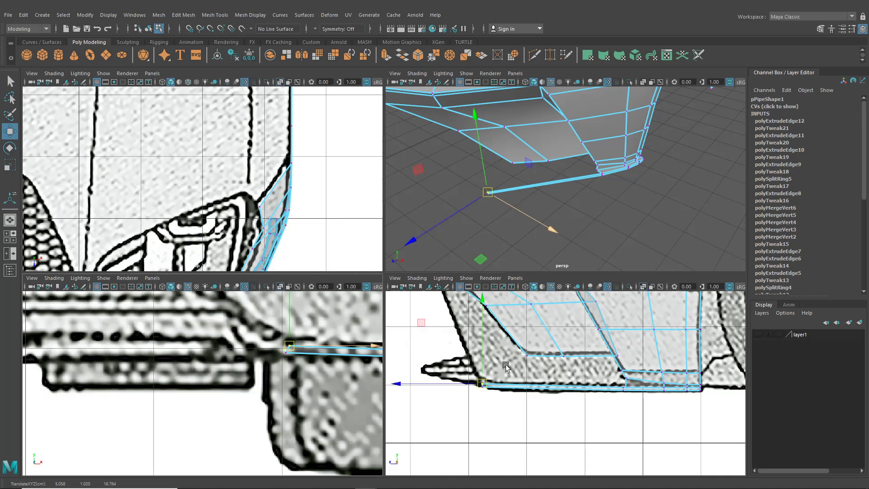
# Extrude the strip's front end edge around the grille's lower corner with Translate X -0.353 and Translate Y 0.055
pyautogui.moveTo(520, 377); pyautogui.dragTo(521, 310, button='right')
pyautogui.moveTo(583, 141); pyautogui.dragTo(556, 149, button='right')
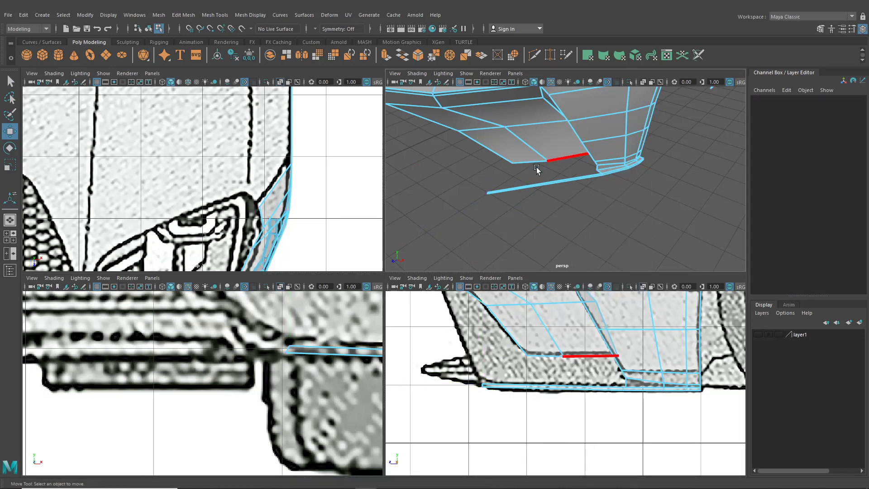
pyautogui.keyDown('alt'); pyautogui.moveTo(489, 276); pyautogui.dragTo(517, 297, button='middle'); pyautogui.keyUp('alt')
pyautogui.scroll(8, 496, 191)
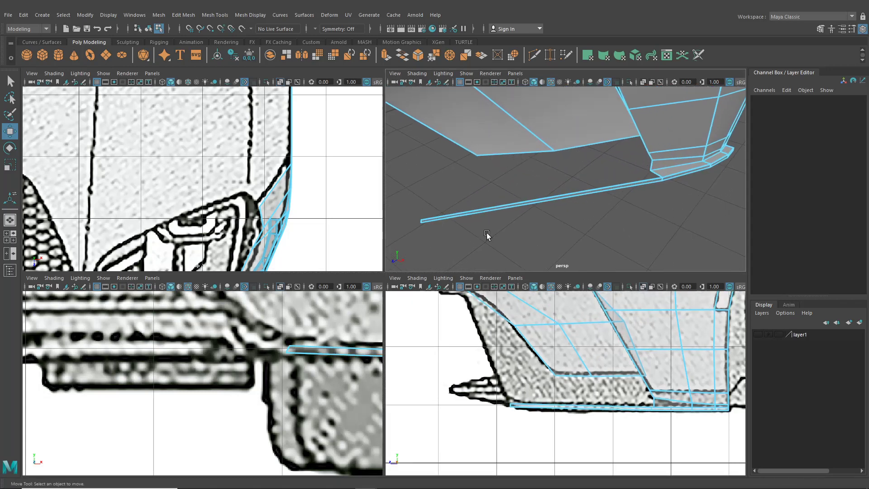
pyautogui.scroll(1, 489, 190)
pyautogui.click(477, 215)
pyautogui.hotkey('ctrl', 'e')
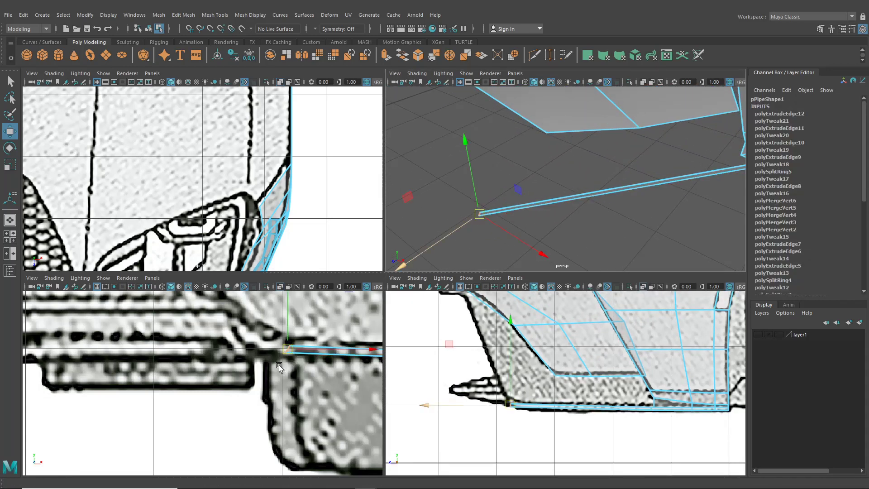
pyautogui.scroll(-7, 271, 361)
pyautogui.press('space')
pyautogui.keyDown('alt'); pyautogui.moveTo(315, 325); pyautogui.dragTo(346, 390, button='middle'); pyautogui.keyUp('alt')
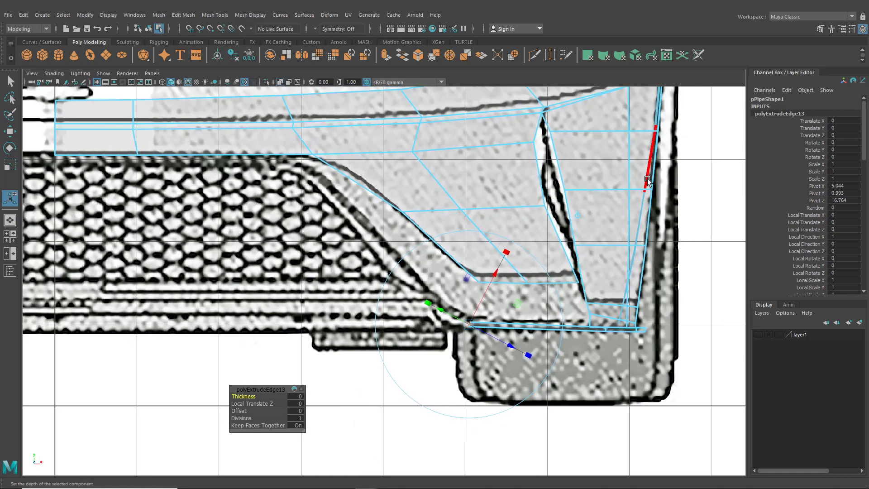
pyautogui.click(577, 214)
pyautogui.moveTo(465, 324); pyautogui.dragTo(435, 318)
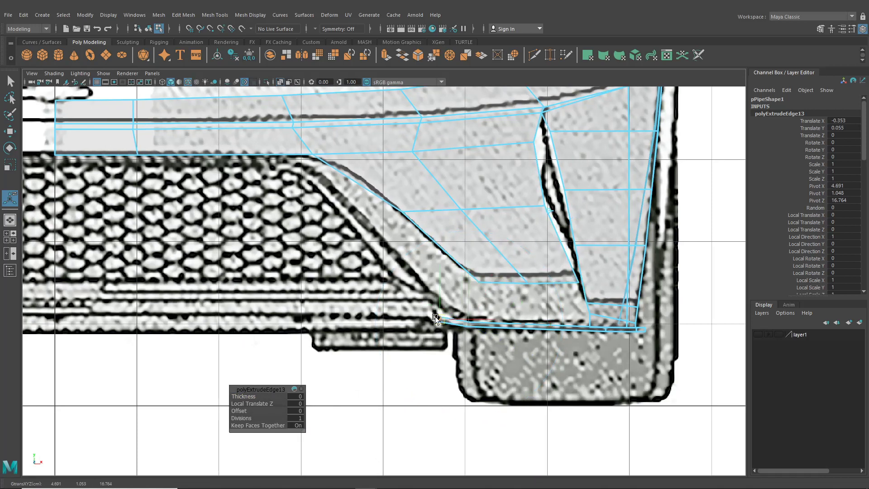
# Stretch the extrusion up to the grille's upper outer corner with Translate X -2.057, Translate Y 1.98 and Translate Z 0.857
pyautogui.moveTo(373, 264); pyautogui.dragTo(304, 172)
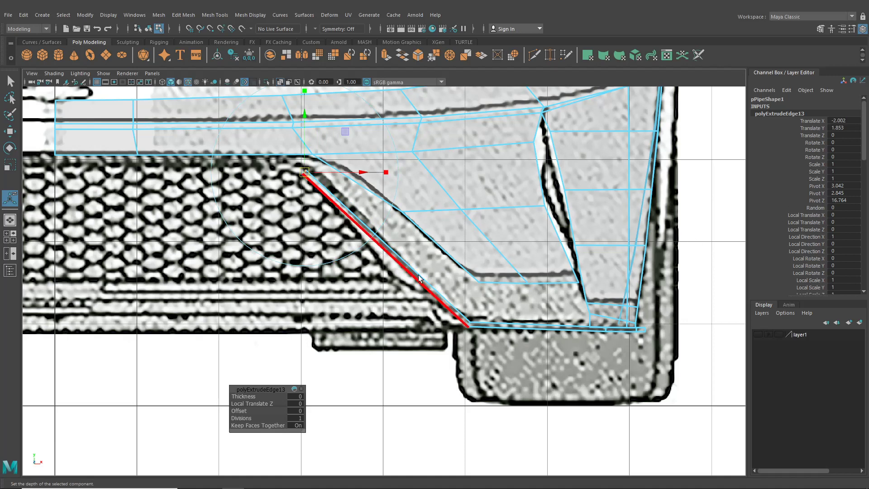
pyautogui.keyDown('alt'); pyautogui.moveTo(350, 203); pyautogui.dragTo(483, 275, button='middle'); pyautogui.keyUp('alt')
pyautogui.moveTo(437, 249); pyautogui.dragTo(432, 238)
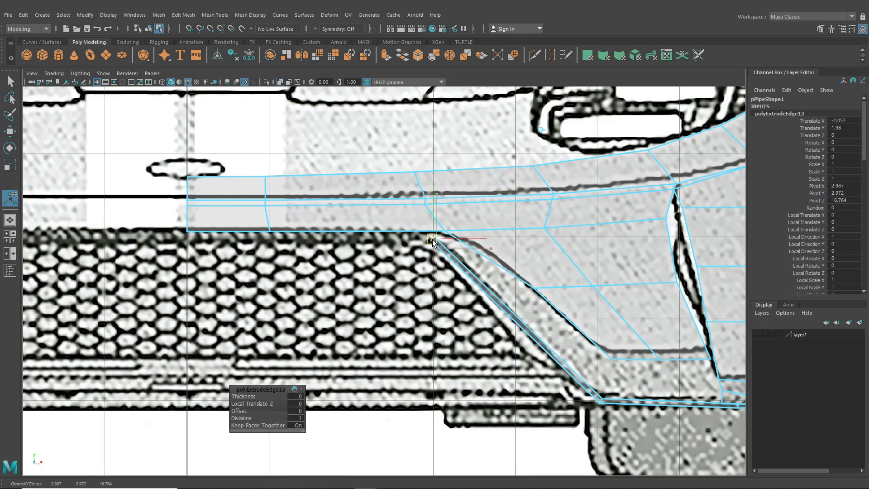
pyautogui.click(8, 238)
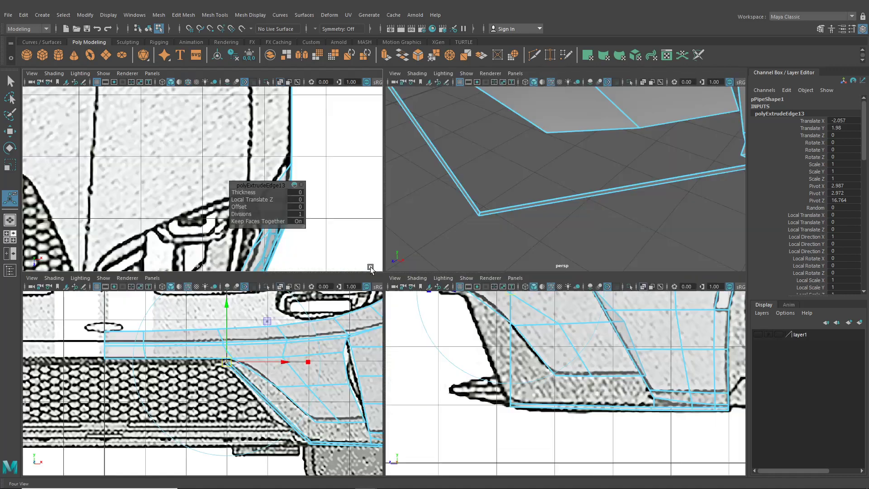
pyautogui.keyDown('alt'); pyautogui.moveTo(507, 340); pyautogui.dragTo(539, 404, button='middle'); pyautogui.keyUp('alt')
pyautogui.moveTo(488, 355); pyautogui.dragTo(438, 356)
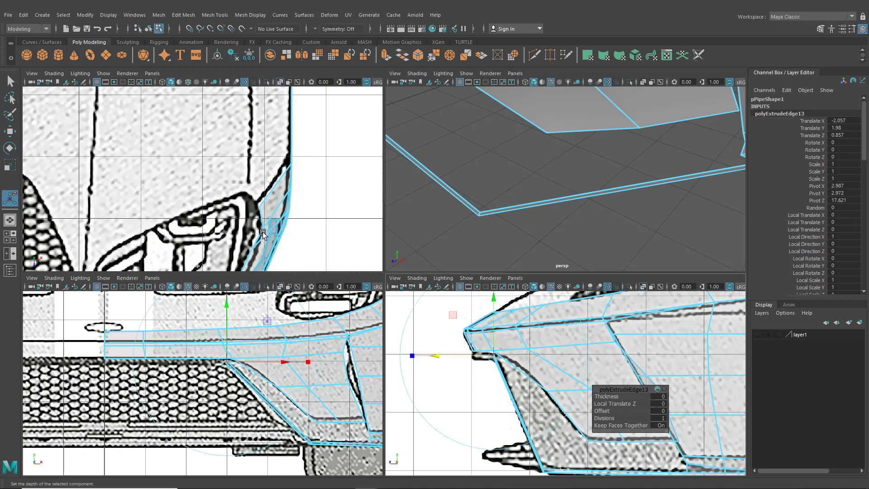
# Extrude the strip's end edge from the grille's upper outer corner towards the car's centre with Translate X -2.285
pyautogui.scroll(-5, 473, 186)
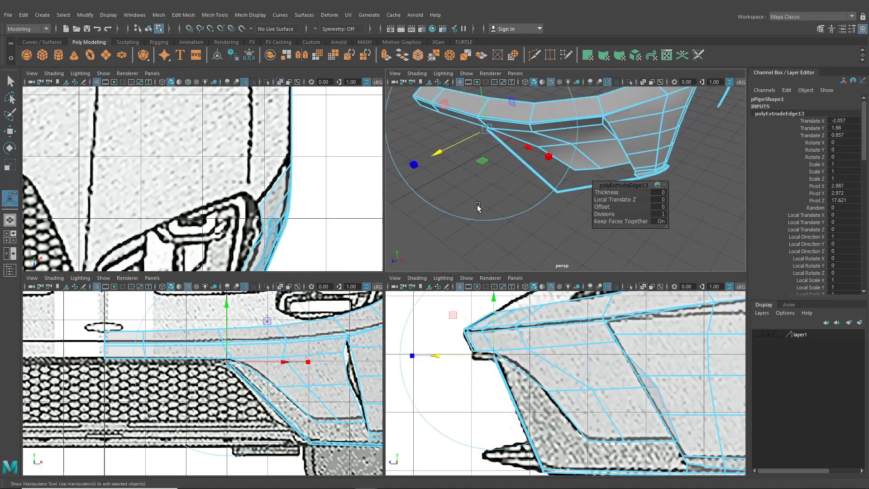
pyautogui.keyDown('alt'); pyautogui.moveTo(477, 206); pyautogui.dragTo(640, 113); pyautogui.keyUp('alt')
pyautogui.hotkey('ctrl', 'e')
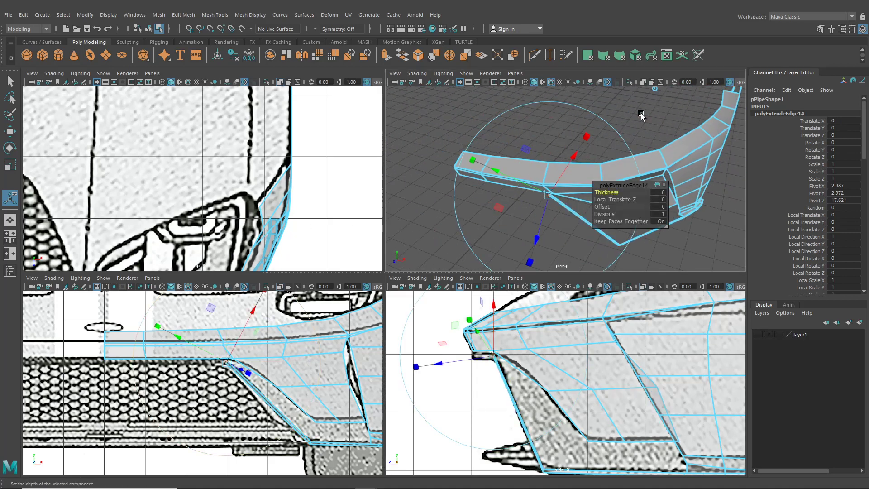
pyautogui.click(654, 90)
pyautogui.moveTo(563, 199); pyautogui.dragTo(495, 191)
pyautogui.keyDown('alt'); pyautogui.moveTo(513, 195); pyautogui.dragTo(531, 193, button='middle'); pyautogui.keyUp('alt')
pyautogui.keyDown('alt'); pyautogui.moveTo(531, 193); pyautogui.dragTo(615, 193); pyautogui.keyUp('alt')
# Push the extruded end forward with Translate Z 0.374 so it fits the bumper's underside in the side view
pyautogui.moveTo(547, 210); pyautogui.dragTo(548, 225)
pyautogui.keyDown('alt'); pyautogui.moveTo(515, 261); pyautogui.dragTo(524, 259, button='middle'); pyautogui.keyUp('alt')
pyautogui.moveTo(418, 357); pyautogui.dragTo(439, 359)
pyautogui.keyDown('alt'); pyautogui.moveTo(416, 342); pyautogui.dragTo(452, 343, button='middle'); pyautogui.keyUp('alt')
pyautogui.keyDown('alt'); pyautogui.moveTo(451, 342); pyautogui.dragTo(478, 351, button='right'); pyautogui.keyUp('alt')
pyautogui.keyDown('alt'); pyautogui.moveTo(403, 337); pyautogui.dragTo(446, 357, button='middle'); pyautogui.keyUp('alt')
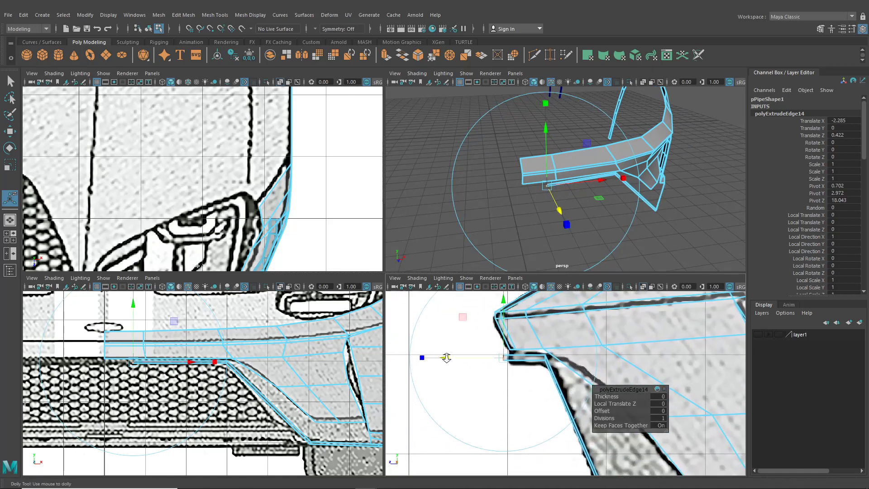
pyautogui.keyDown('alt'); pyautogui.moveTo(426, 352); pyautogui.dragTo(450, 353, button='right'); pyautogui.keyUp('alt')
pyautogui.moveTo(444, 347); pyautogui.dragTo(450, 351)
# Snap the upper and lower vertices at the strip's inner end along X to the car's centre line at 0
pyautogui.press('space')
pyautogui.keyDown('alt'); pyautogui.moveTo(457, 292); pyautogui.dragTo(488, 304, button='right'); pyautogui.keyUp('alt')
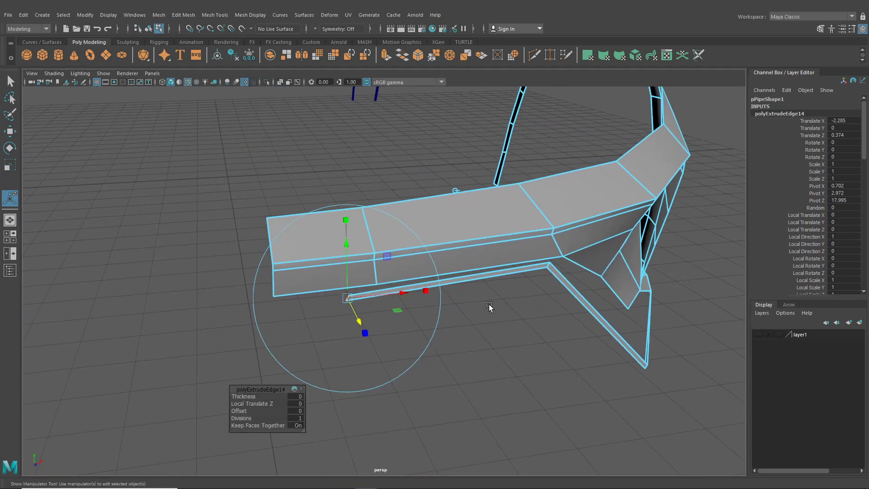
pyautogui.moveTo(478, 271); pyautogui.dragTo(398, 282, button='right')
pyautogui.click(348, 297)
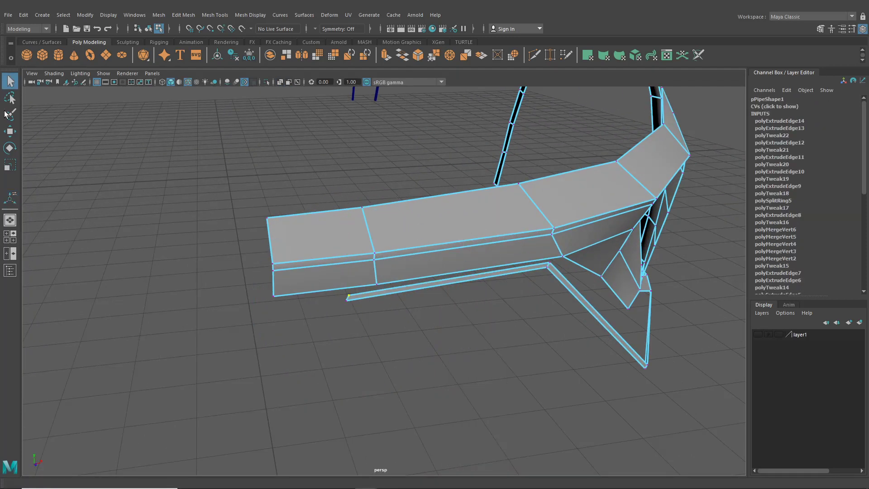
pyautogui.click(10, 131)
pyautogui.moveTo(365, 296); pyautogui.dragTo(242, 295)
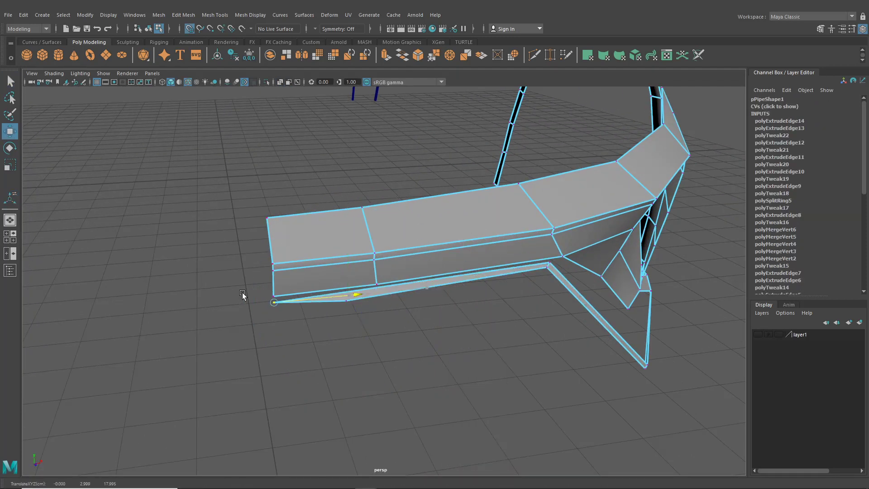
pyautogui.click(350, 305)
pyautogui.press('x')
pyautogui.moveTo(393, 297); pyautogui.dragTo(326, 307)
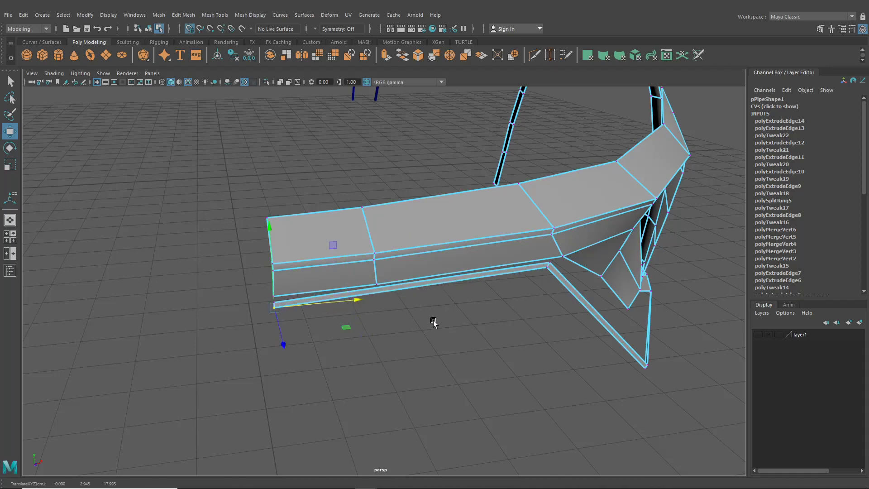
# Insert an edge loop across the strip's top section in line with the bumper's vertical edge nearest the centre
pyautogui.keyDown('alt'); pyautogui.moveTo(436, 325); pyautogui.dragTo(384, 290); pyautogui.keyUp('alt')
pyautogui.click(215, 15)
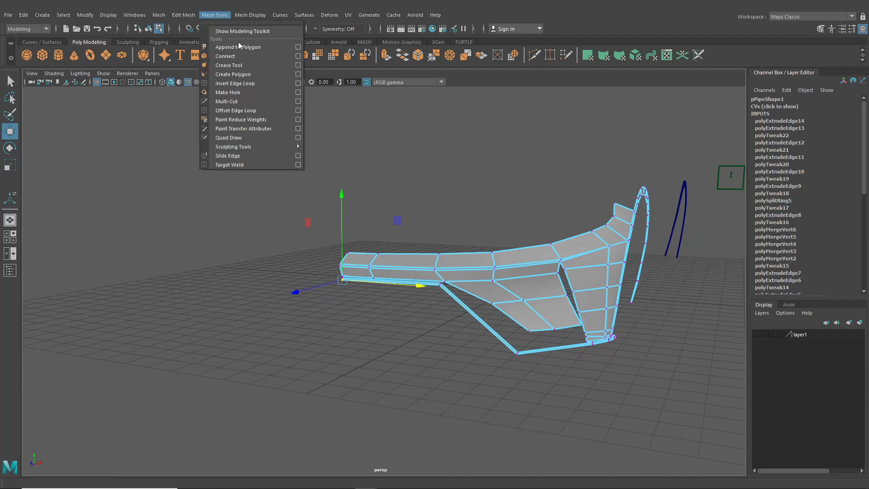
pyautogui.click(240, 83)
pyautogui.scroll(5, 377, 281)
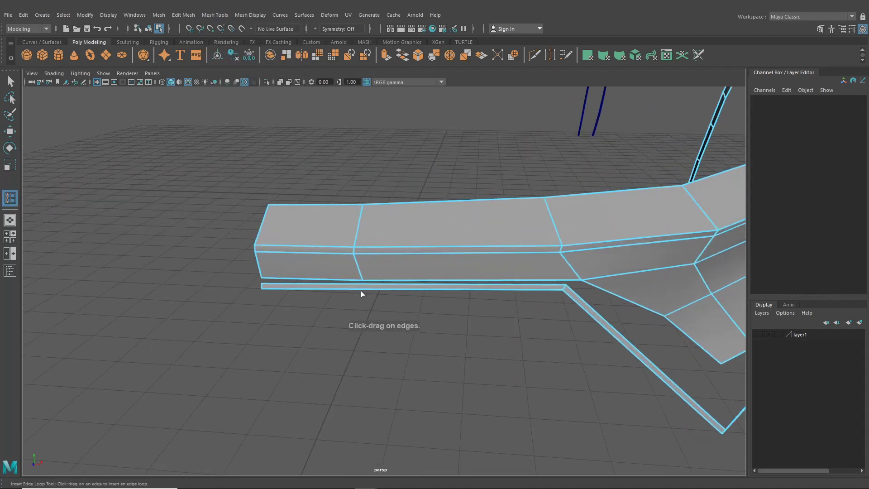
pyautogui.click(361, 289)
pyautogui.keyDown('alt'); pyautogui.moveTo(374, 303); pyautogui.dragTo(362, 279); pyautogui.keyUp('alt')
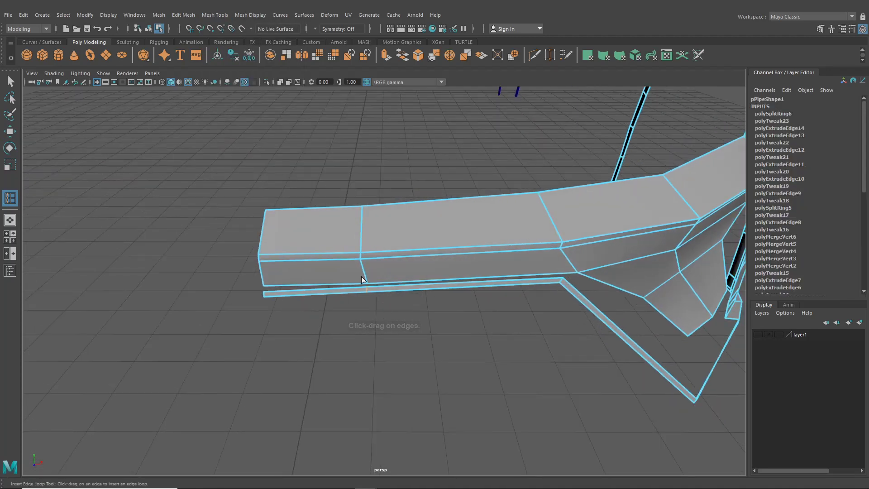
# Move the new edge loop forward along Z so the strip follows the bumper's curve
pyautogui.click(10, 132)
pyautogui.keyDown('alt'); pyautogui.moveTo(268, 219); pyautogui.dragTo(314, 285); pyautogui.keyUp('alt')
pyautogui.keyDown('alt'); pyautogui.moveTo(314, 285); pyautogui.dragTo(335, 235, button='middle'); pyautogui.keyUp('alt')
pyautogui.scroll(2, 372, 303)
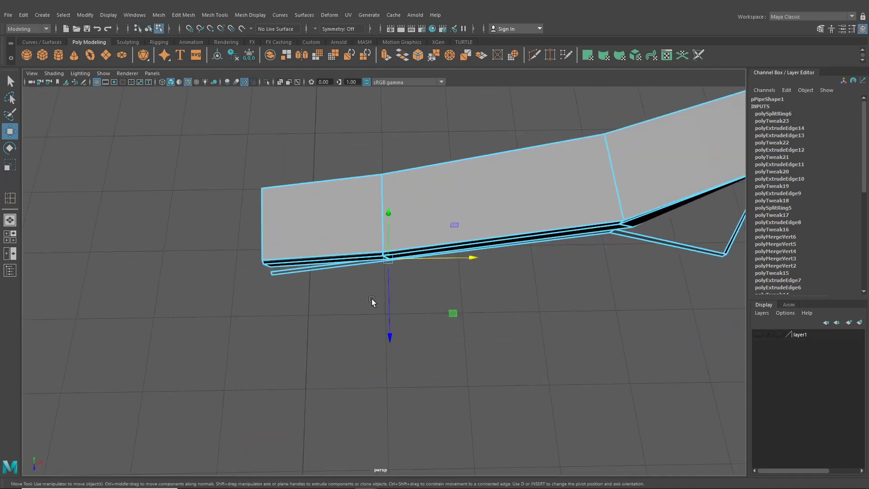
pyautogui.moveTo(393, 322); pyautogui.dragTo(300, 293)
pyautogui.scroll(-1, 344, 297)
pyautogui.keyDown('alt'); pyautogui.moveTo(375, 286); pyautogui.dragTo(351, 279, button='middle'); pyautogui.keyUp('alt')
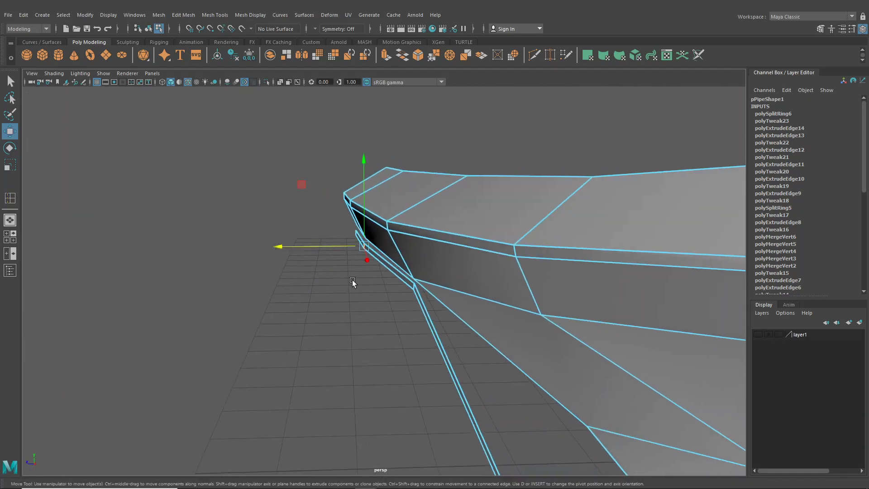
pyautogui.moveTo(352, 280)
pyautogui.keyDown('alt'); pyautogui.mouseDown()
pyautogui.moveTo(419, 286)
pyautogui.moveTo(388, 289)
pyautogui.moveTo(342, 270)
pyautogui.mouseUp(); pyautogui.keyUp('alt')
# Adjust the strip along X where it joins the front corner of the fender's lower lip
pyautogui.click(420, 288)
pyautogui.keyDown('alt'); pyautogui.moveTo(396, 178); pyautogui.dragTo(400, 260); pyautogui.keyUp('alt')
pyautogui.keyDown('alt'); pyautogui.moveTo(400, 260); pyautogui.dragTo(245, 199, button='middle'); pyautogui.keyUp('alt')
pyautogui.keyDown('alt'); pyautogui.moveTo(245, 199); pyautogui.dragTo(365, 248, button='right'); pyautogui.keyUp('alt')
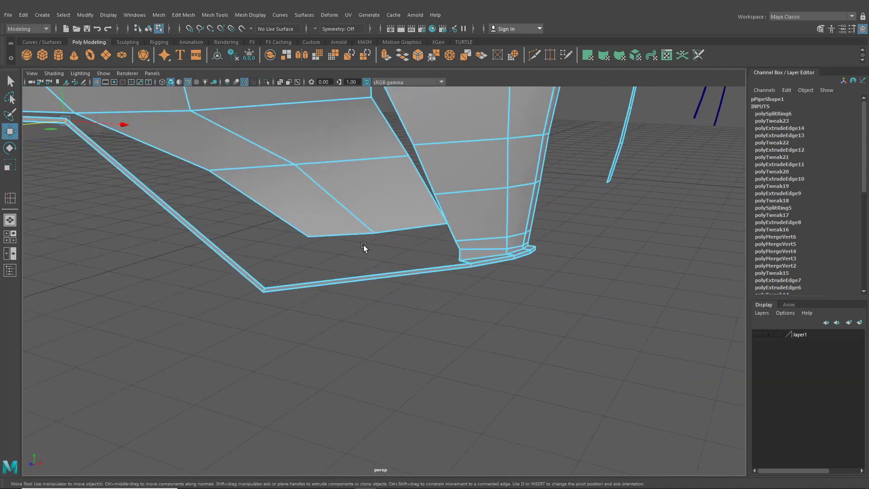
pyautogui.keyDown('alt'); pyautogui.moveTo(365, 249); pyautogui.dragTo(490, 343); pyautogui.keyUp('alt')
pyautogui.click(468, 289)
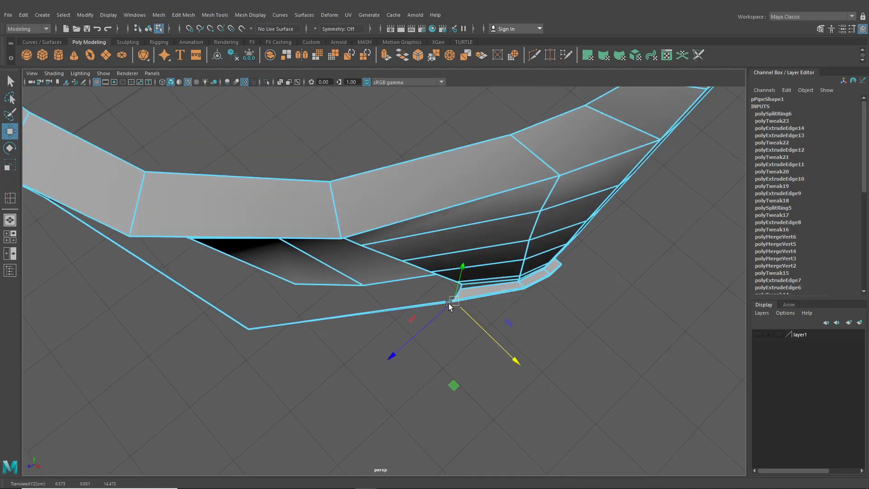
pyautogui.keyDown('alt'); pyautogui.moveTo(310, 312); pyautogui.dragTo(305, 147); pyautogui.keyUp('alt')
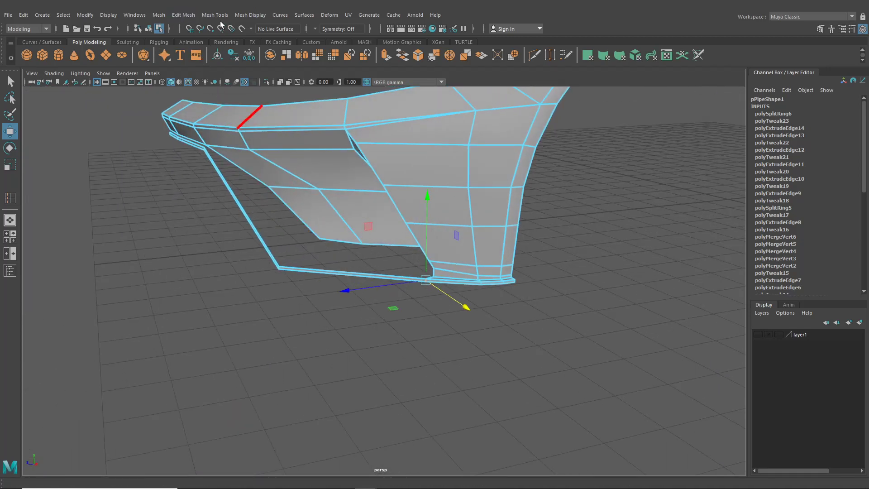
# Select the top faces of the fender's lower lip together with the faces of the whole framing strip
pyautogui.click(159, 15)
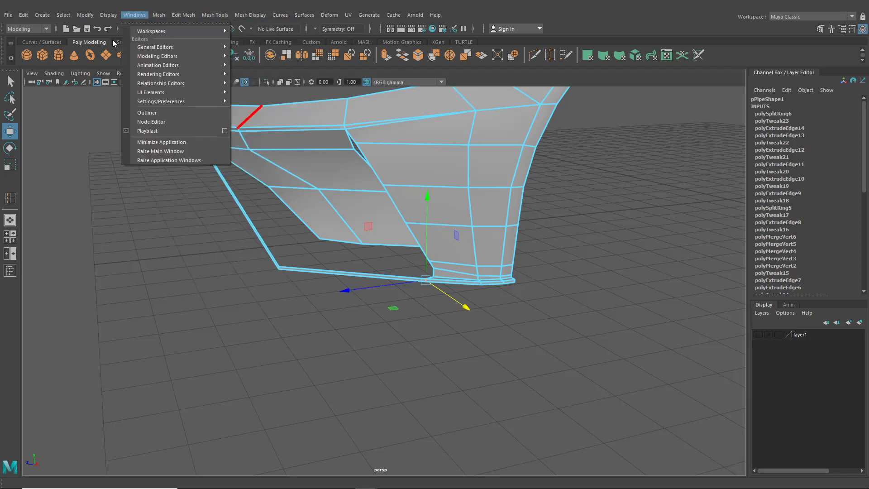
pyautogui.click(102, 115)
pyautogui.click(149, 29)
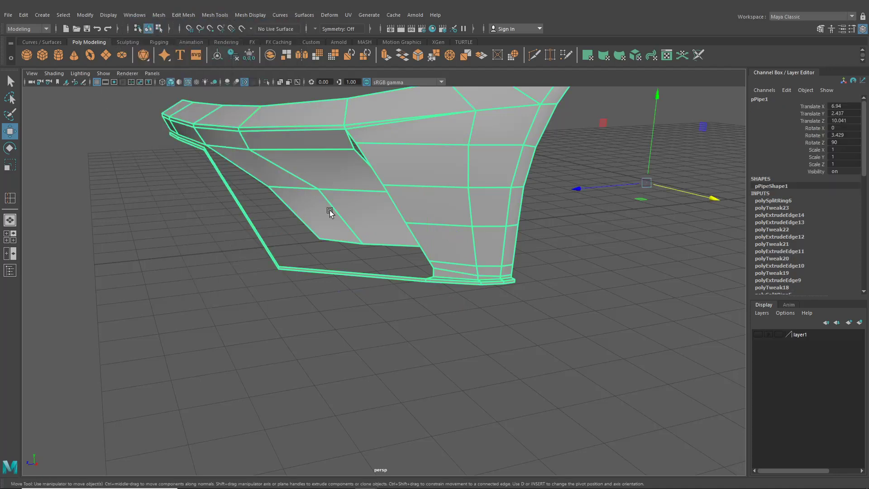
pyautogui.click(282, 293)
pyautogui.click(321, 229)
pyautogui.moveTo(353, 182); pyautogui.dragTo(356, 210, button='right')
pyautogui.keyDown('alt'); pyautogui.moveTo(390, 218); pyautogui.dragTo(351, 217, button='middle'); pyautogui.keyUp('alt')
pyautogui.keyDown('alt'); pyautogui.moveTo(351, 217); pyautogui.dragTo(390, 243, button='right'); pyautogui.keyUp('alt')
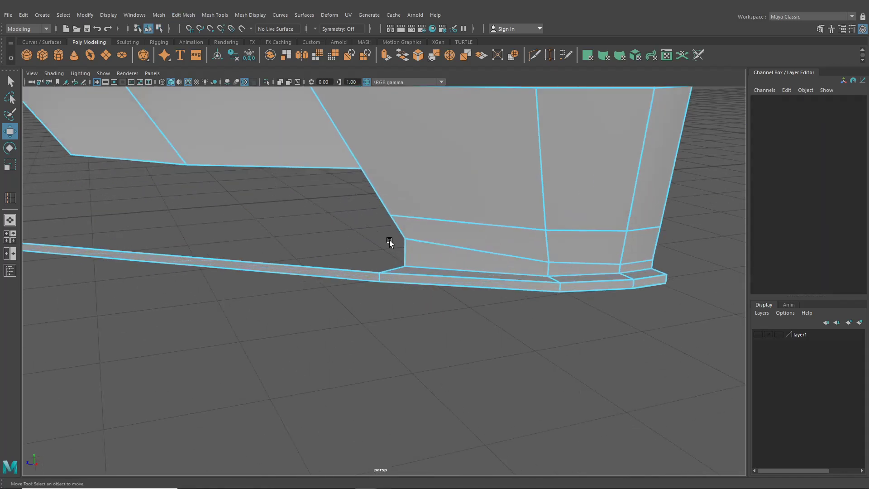
pyautogui.click(513, 279)
pyautogui.keyDown('shift'); pyautogui.click(580, 279); pyautogui.keyUp('shift')
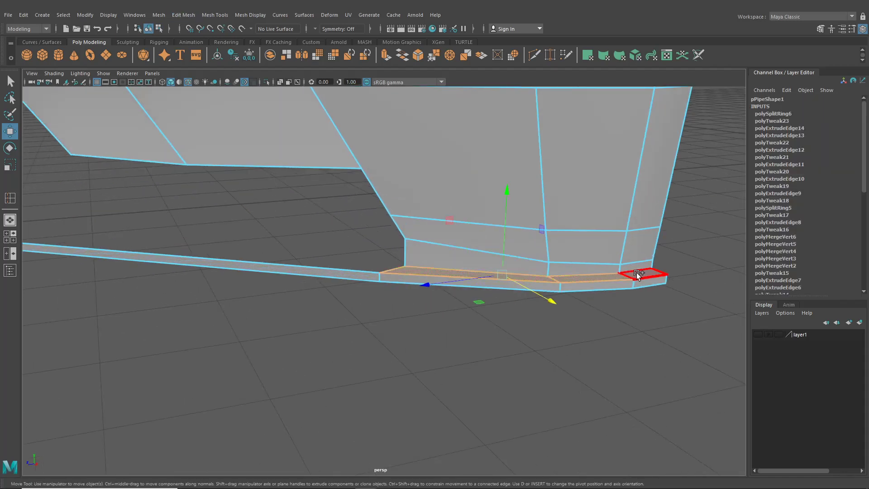
pyautogui.keyDown('shift'); pyautogui.doubleClick(646, 285); pyautogui.keyUp('shift')
# Add the lowest row of fender faces directly above the lip to the face selection
pyautogui.keyDown('alt'); pyautogui.moveTo(646, 290); pyautogui.dragTo(423, 324); pyautogui.keyUp('alt')
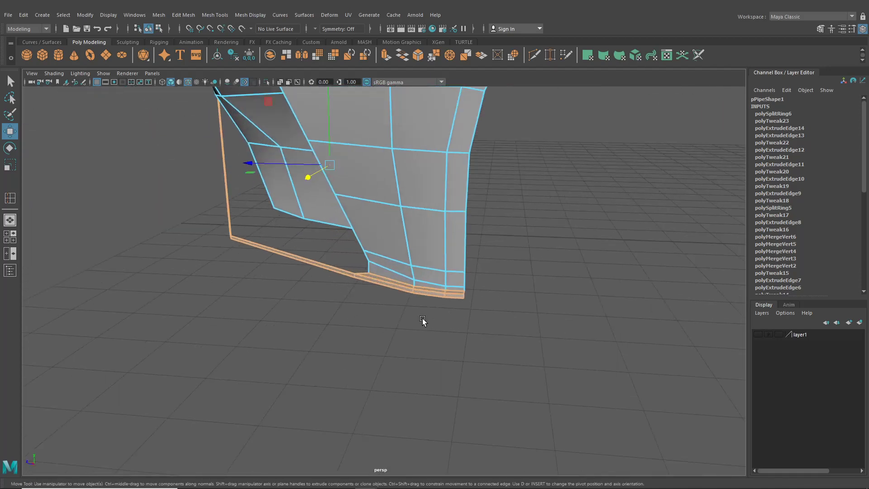
pyautogui.keyDown('shift'); pyautogui.click(463, 288); pyautogui.keyUp('shift')
pyautogui.keyDown('shift'); pyautogui.click(446, 289); pyautogui.keyUp('shift')
pyautogui.keyDown('shift'); pyautogui.click(411, 280); pyautogui.keyUp('shift')
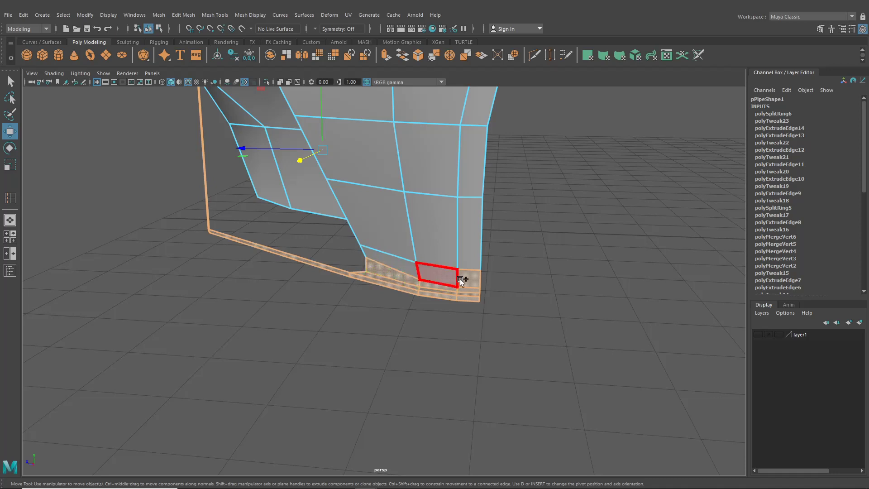
pyautogui.keyDown('shift'); pyautogui.click(465, 279); pyautogui.keyUp('shift')
# Try to split the selected lip and strip faces off with Separate, and undo the attempt
pyautogui.click(184, 15)
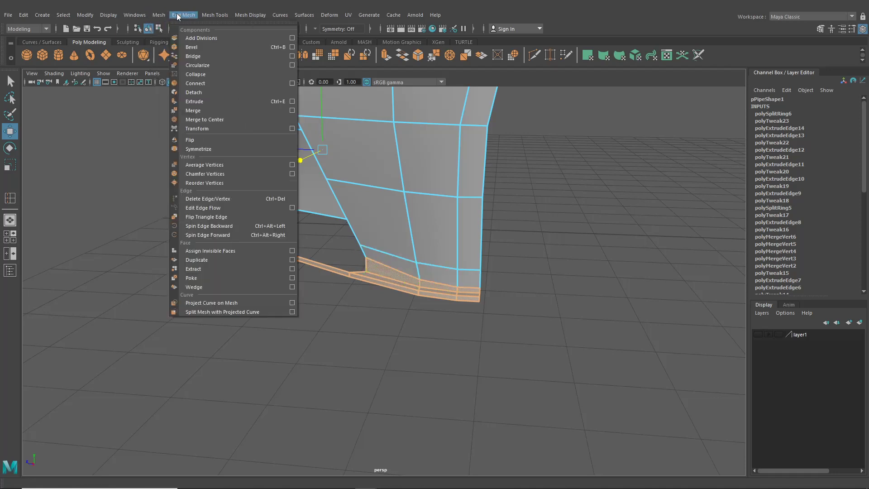
pyautogui.moveTo(167, 16)
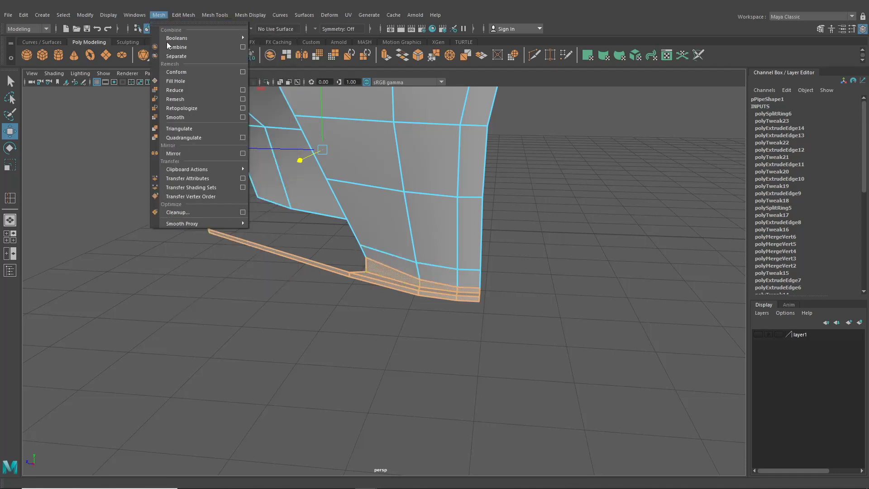
pyautogui.click(172, 59)
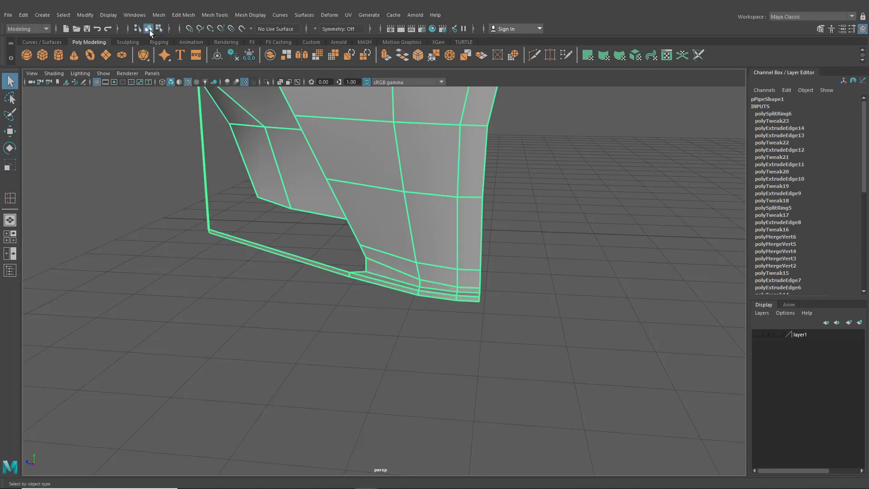
pyautogui.click(364, 257)
pyautogui.hotkey('ctrl', 'z')
pyautogui.hotkey('ctrl', 'z')
# Extract the selected lip and strip faces into their own object and select that object
pyautogui.click(159, 15)
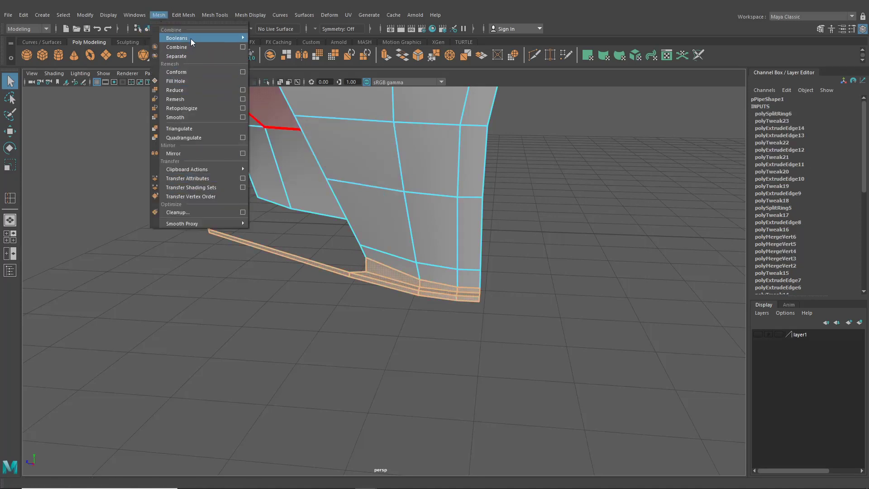
pyautogui.moveTo(183, 15)
pyautogui.click(201, 268)
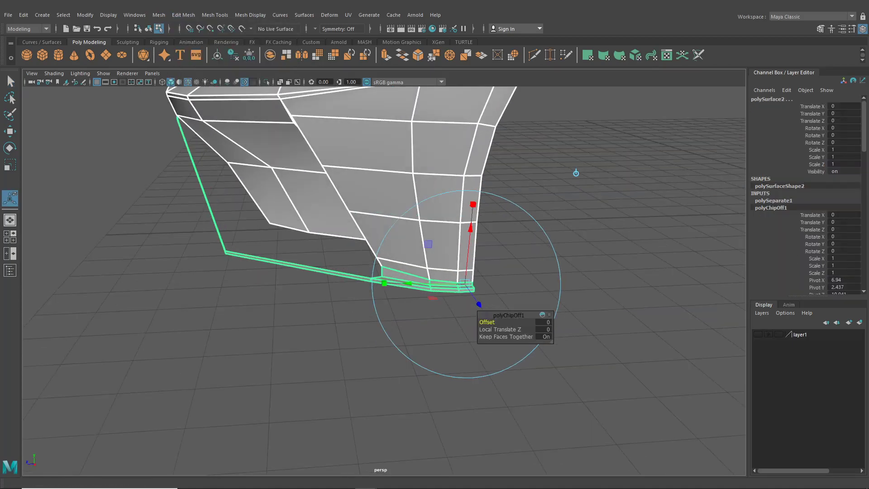
pyautogui.click(148, 29)
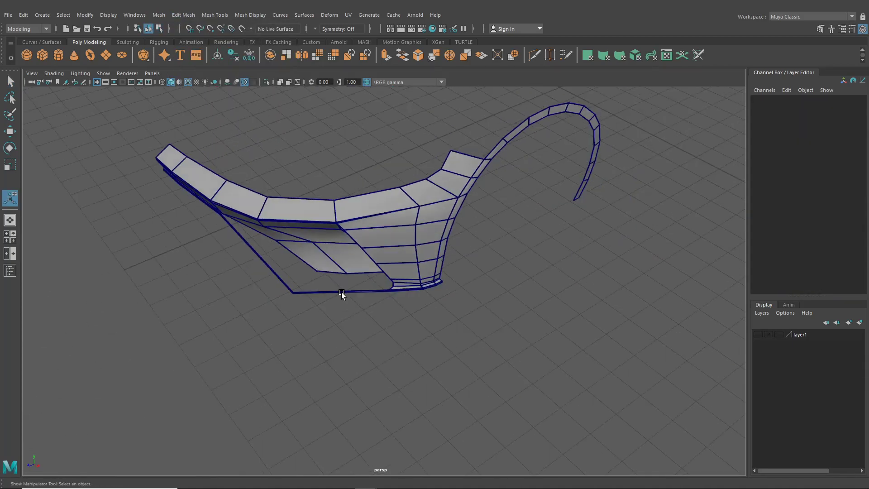
pyautogui.click(342, 293)
# Insert an edge loop midway along the extracted strip's lower section between the grille's lower corner and the lip
pyautogui.scroll(3, 404, 315)
pyautogui.keyDown('alt'); pyautogui.moveTo(407, 305); pyautogui.dragTo(457, 248); pyautogui.keyUp('alt')
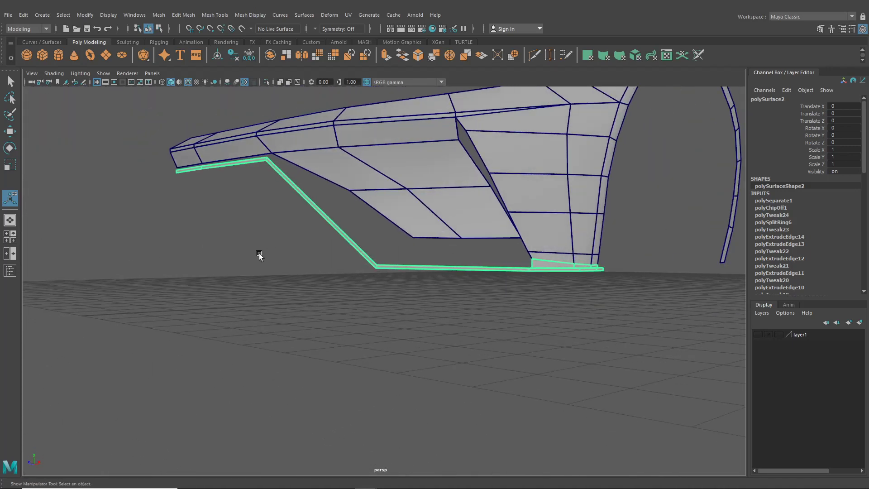
pyautogui.keyDown('alt'); pyautogui.moveTo(254, 235); pyautogui.dragTo(322, 284); pyautogui.keyUp('alt')
pyautogui.rightClick(350, 283)
pyautogui.moveTo(350, 230); pyautogui.dragTo(351, 205, button='right')
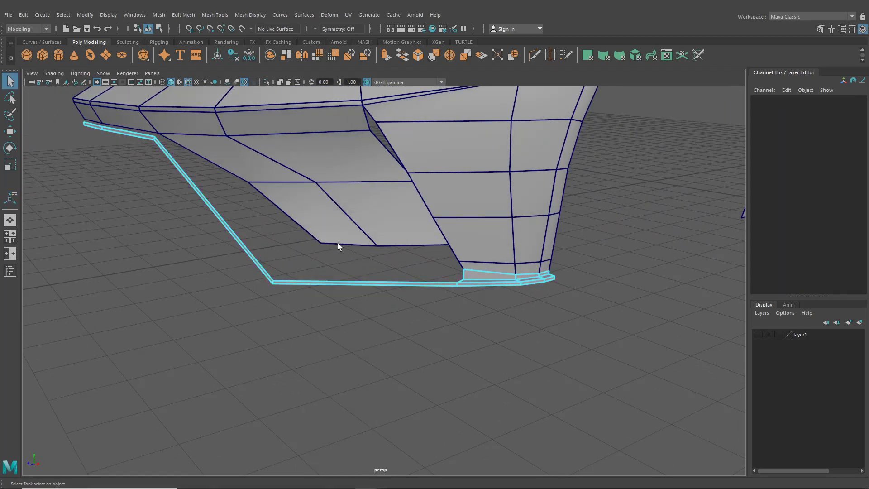
pyautogui.keyDown('alt'); pyautogui.moveTo(337, 243); pyautogui.dragTo(368, 260); pyautogui.keyUp('alt')
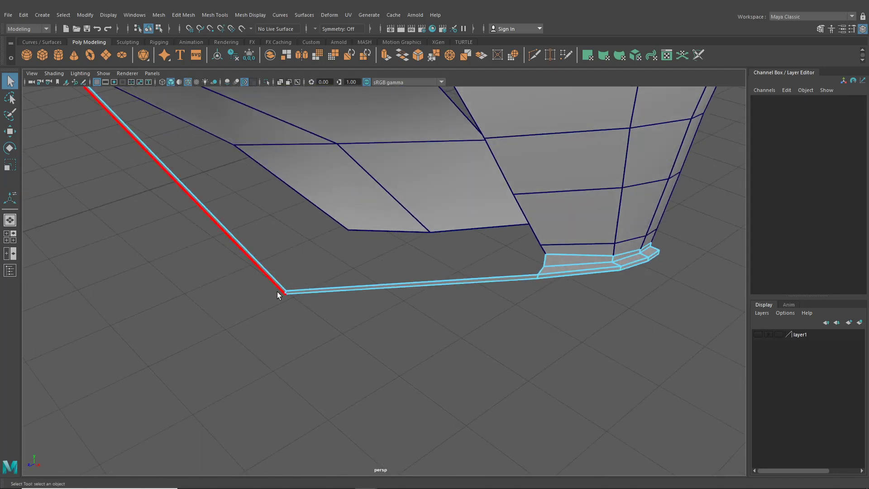
pyautogui.keyDown('alt'); pyautogui.moveTo(429, 266); pyautogui.dragTo(448, 309); pyautogui.keyUp('alt')
pyautogui.click(217, 15)
pyautogui.click(226, 94)
pyautogui.click(447, 307)
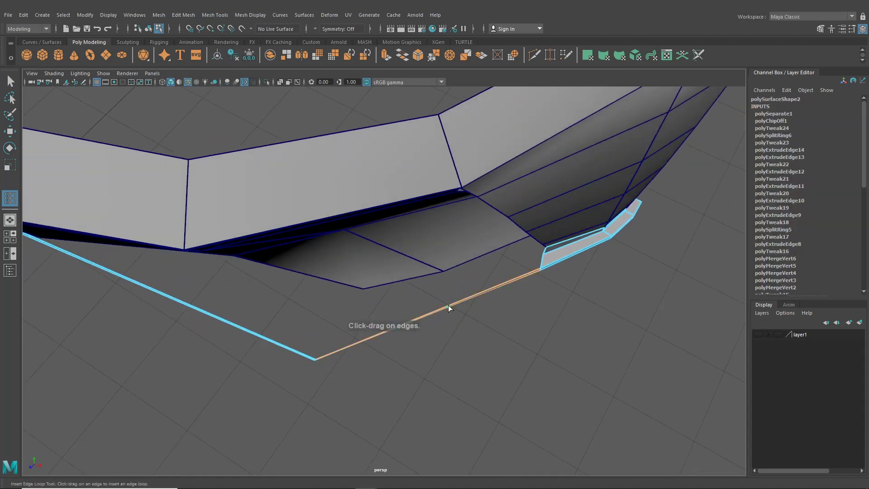
# Move the lower section's new edge loop forward along Z to curve the strip outward
pyautogui.click(15, 132)
pyautogui.keyDown('alt'); pyautogui.moveTo(339, 246); pyautogui.dragTo(403, 338); pyautogui.keyUp('alt')
pyautogui.moveTo(419, 366); pyautogui.dragTo(415, 370)
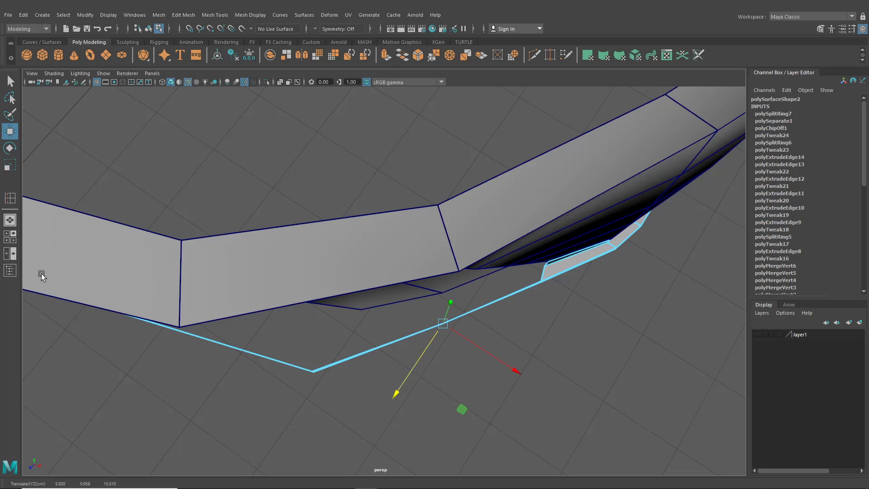
# Insert an edge loop midway along the strip's diagonal section beside the grille and nudge it to follow the blueprint curve
pyautogui.click(10, 236)
pyautogui.press('space')
pyautogui.keyDown('alt'); pyautogui.moveTo(288, 307); pyautogui.dragTo(215, 294, button='middle'); pyautogui.keyUp('alt')
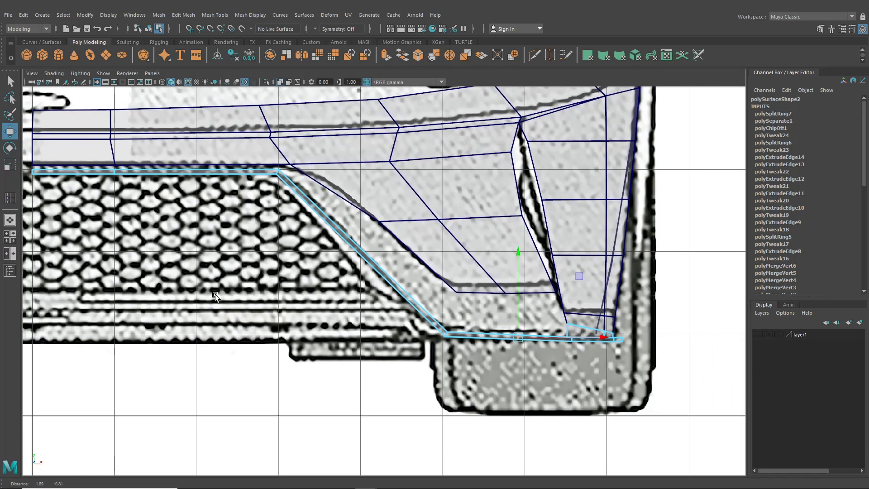
pyautogui.click(10, 221)
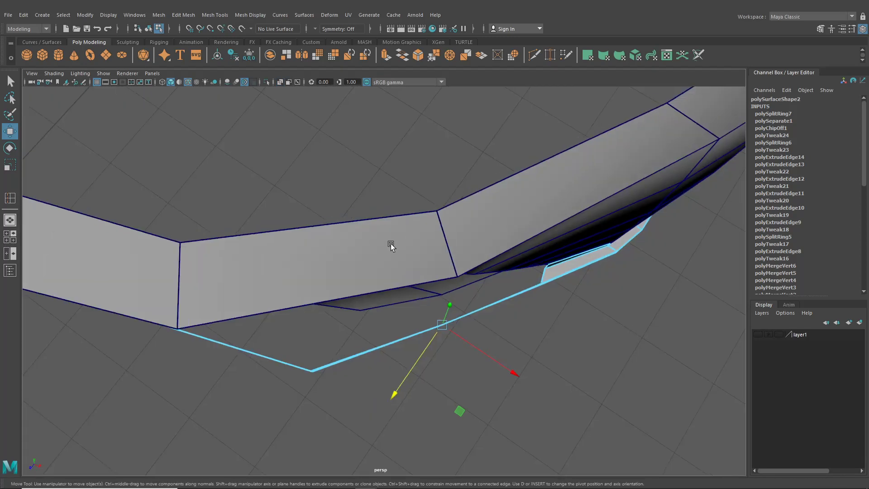
pyautogui.keyDown('alt'); pyautogui.moveTo(387, 243); pyautogui.dragTo(373, 208); pyautogui.keyUp('alt')
pyautogui.click(6, 240)
pyautogui.press('space')
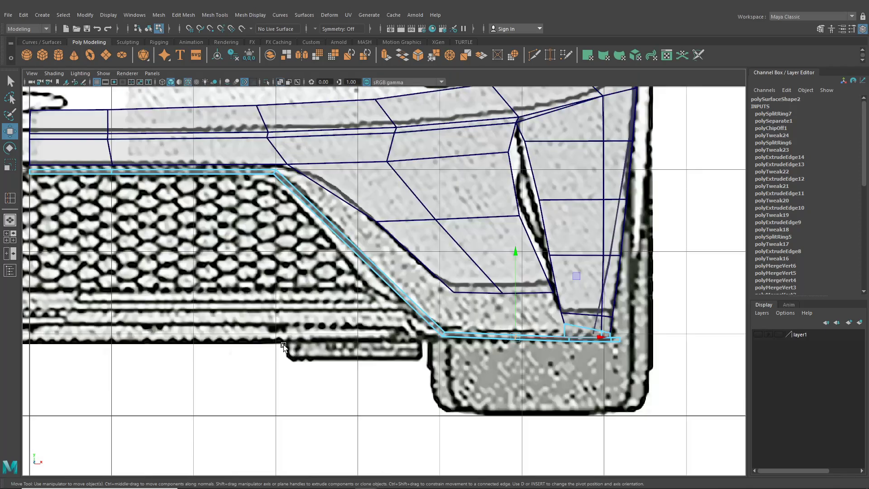
pyautogui.scroll(2, 284, 344)
pyautogui.click(214, 15)
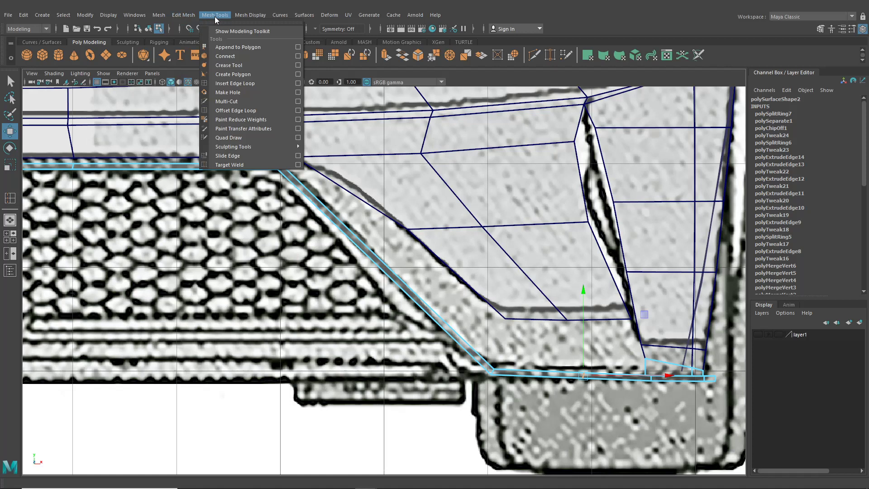
pyautogui.click(225, 82)
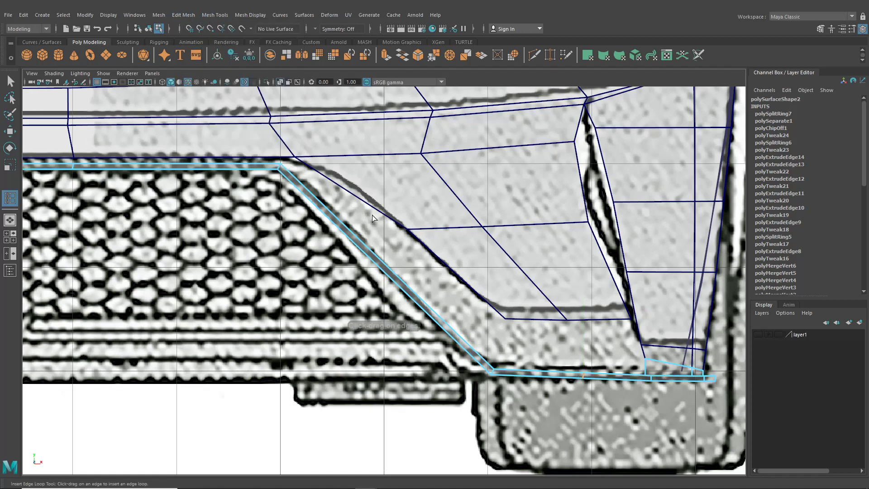
pyautogui.click(369, 252)
pyautogui.scroll(2, 369, 252)
pyautogui.press('w')
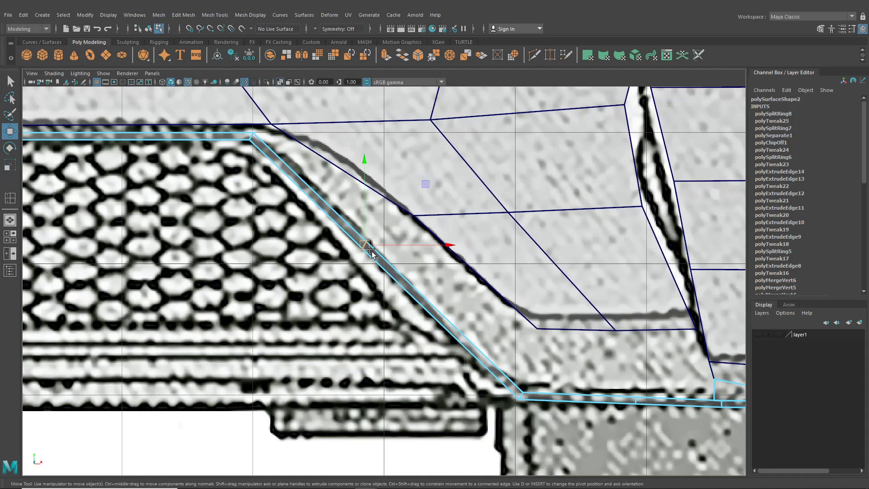
pyautogui.moveTo(368, 249); pyautogui.dragTo(368, 246)
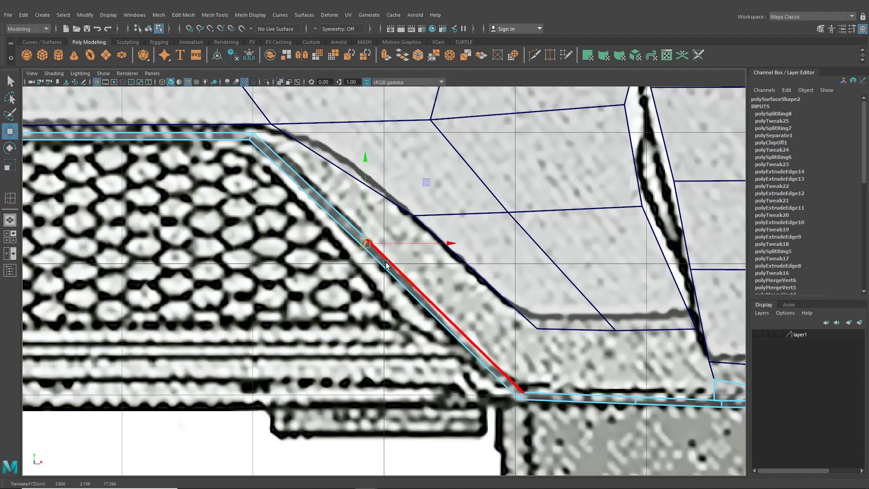
# Extrude the strip's inner border edges from the bumper centre to the lip, offsetting them -0.055 in Z
pyautogui.click(10, 219)
pyautogui.keyDown('alt'); pyautogui.moveTo(366, 257); pyautogui.dragTo(319, 249); pyautogui.keyUp('alt')
pyautogui.keyDown('alt'); pyautogui.moveTo(319, 249); pyautogui.dragTo(387, 297, button='middle'); pyautogui.keyUp('alt')
pyautogui.scroll(3, 387, 297)
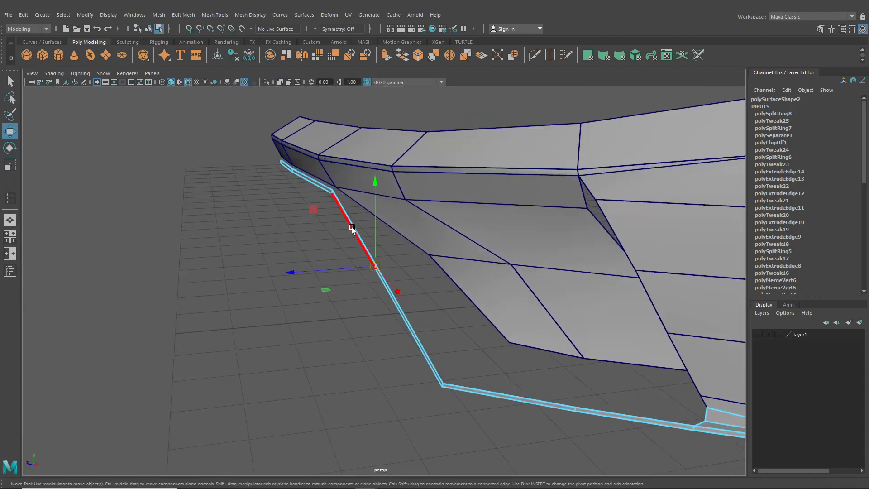
pyautogui.moveTo(351, 227); pyautogui.dragTo(345, 185, button='right')
pyautogui.click(287, 165)
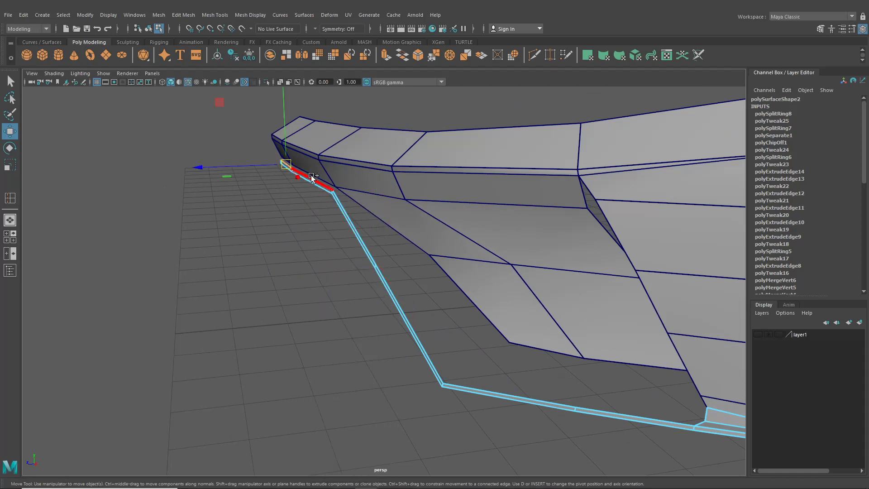
pyautogui.keyDown('shift'); pyautogui.click(349, 207); pyautogui.keyUp('shift')
pyautogui.keyDown('shift'); pyautogui.click(397, 294); pyautogui.keyUp('shift')
pyautogui.keyDown('shift'); pyautogui.click(470, 390); pyautogui.keyUp('shift')
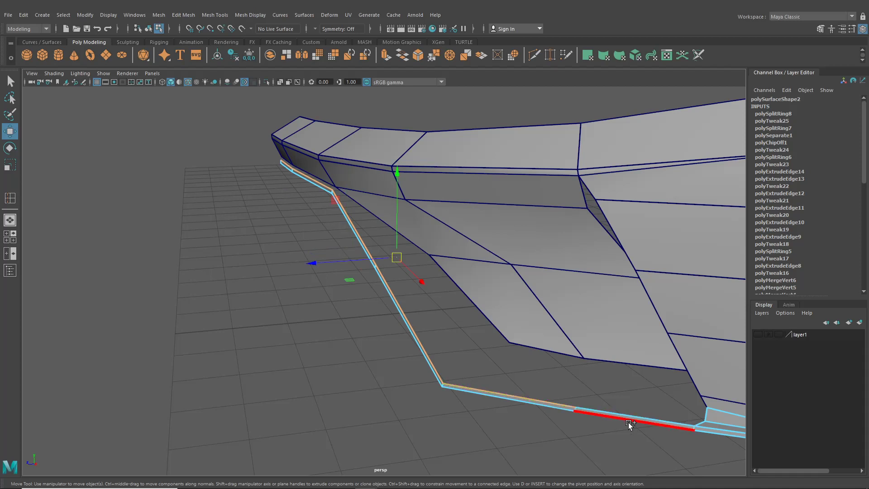
pyautogui.keyDown('shift'); pyautogui.click(629, 424); pyautogui.keyUp('shift')
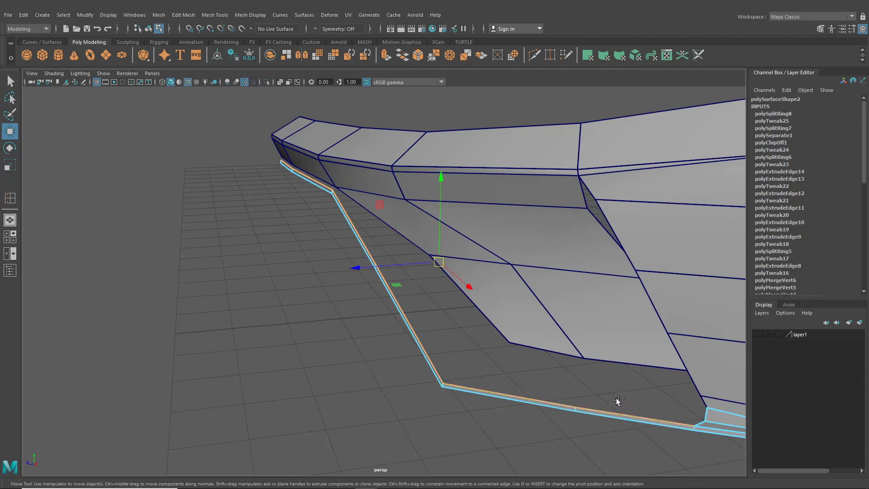
pyautogui.hotkey('ctrl', 'e')
pyautogui.keyDown('alt'); pyautogui.moveTo(515, 278); pyautogui.dragTo(441, 248, button='middle'); pyautogui.keyUp('alt')
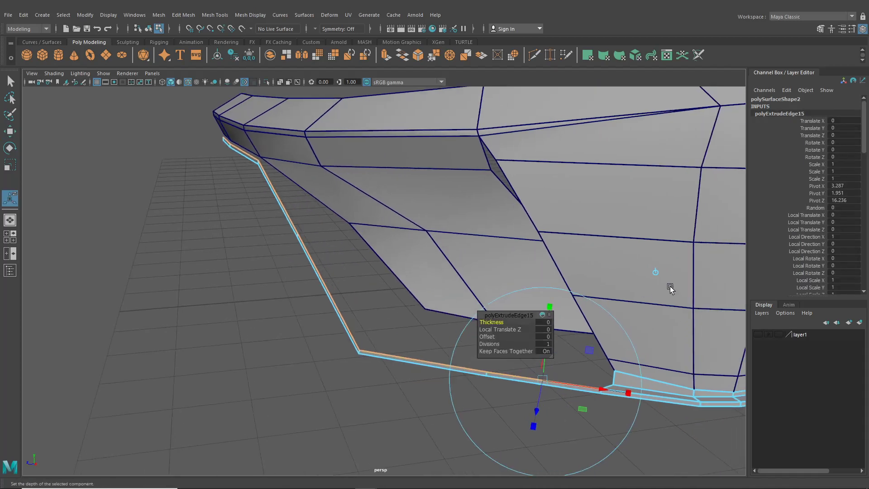
pyautogui.click(654, 271)
# Snap the extruded vertices along the grille's top, from the centre end to the upper corner, onto the bumper's lower edge vertices
pyautogui.keyDown('alt'); pyautogui.moveTo(429, 252); pyautogui.dragTo(294, 225); pyautogui.keyUp('alt')
pyautogui.scroll(5, 308, 246)
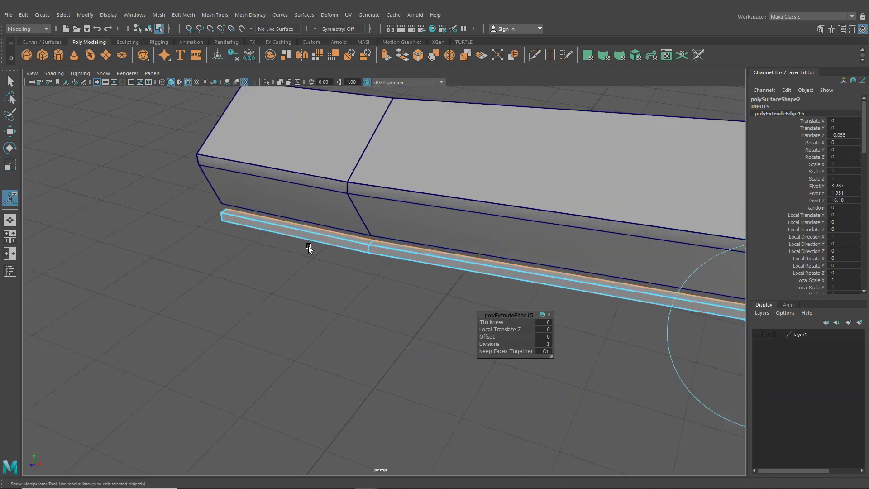
pyautogui.moveTo(297, 230); pyautogui.dragTo(233, 216, button='right')
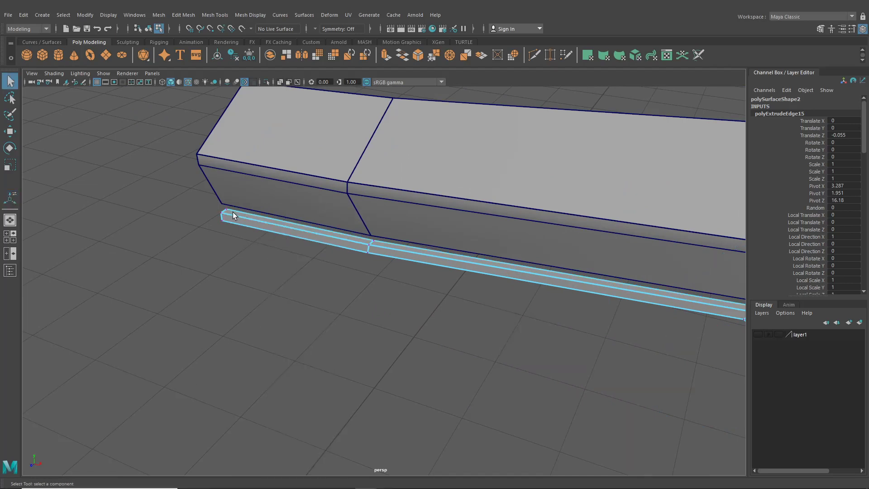
pyautogui.click(7, 130)
pyautogui.moveTo(230, 213); pyautogui.dragTo(229, 208)
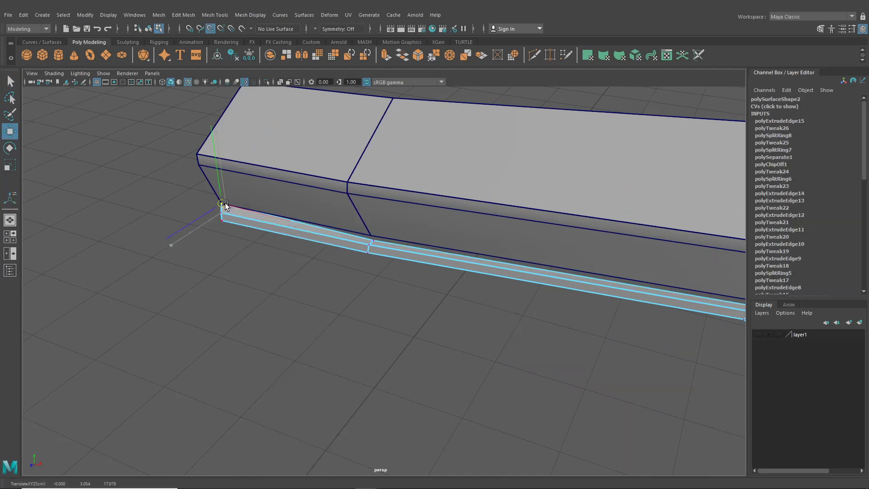
pyautogui.click(370, 236)
pyautogui.moveTo(389, 246)
pyautogui.keyDown('alt'); pyautogui.mouseDown(button='right')
pyautogui.moveTo(430, 301)
pyautogui.moveTo(400, 235)
pyautogui.mouseUp(button='right'); pyautogui.keyUp('alt')
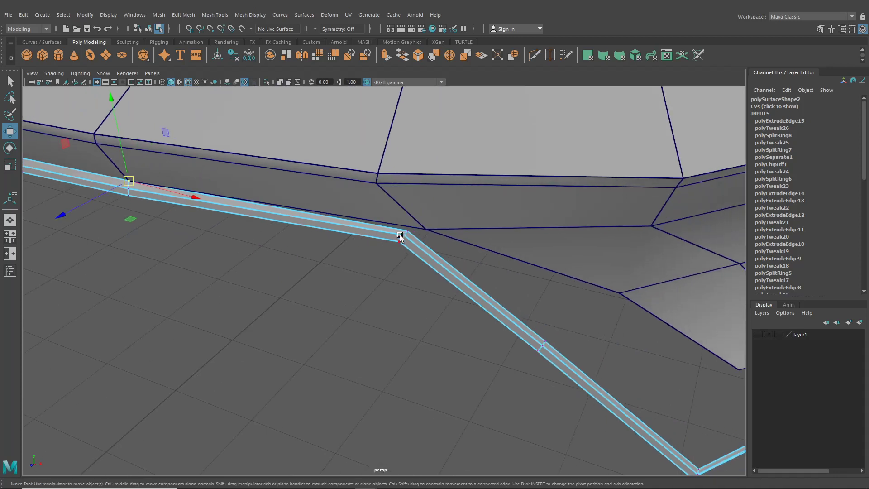
pyautogui.click(409, 232)
pyautogui.moveTo(409, 231); pyautogui.dragTo(424, 229)
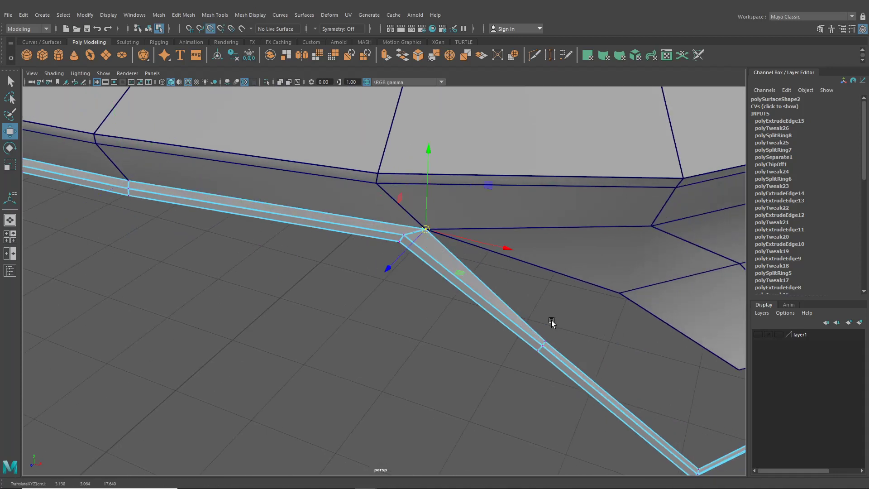
# Try to snap the diagonal section's middle and lower corner vertices onto the bumper's lower edge, and undo the moves
pyautogui.click(549, 344)
pyautogui.moveTo(548, 344); pyautogui.dragTo(515, 270)
pyautogui.click(464, 351)
pyautogui.press('v')
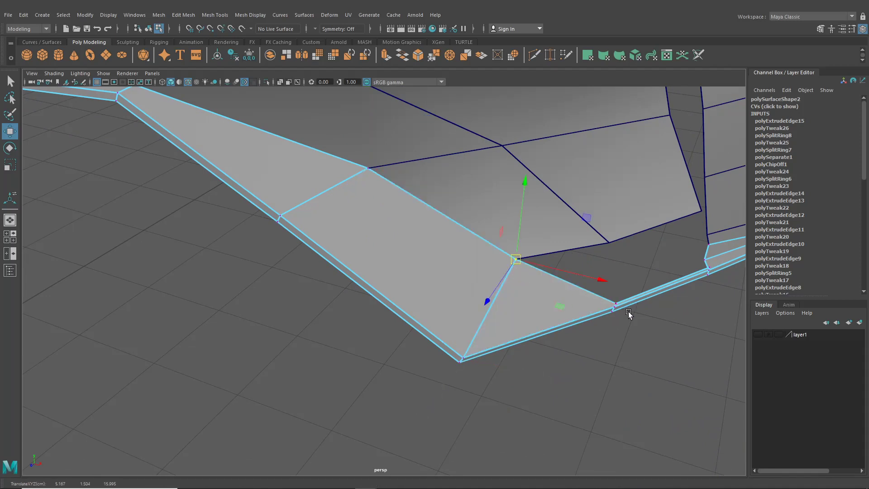
pyautogui.hotkey('ctrl', 'z')
pyautogui.hotkey('ctrl', 'z')
pyautogui.hotkey('ctrl', 'z')
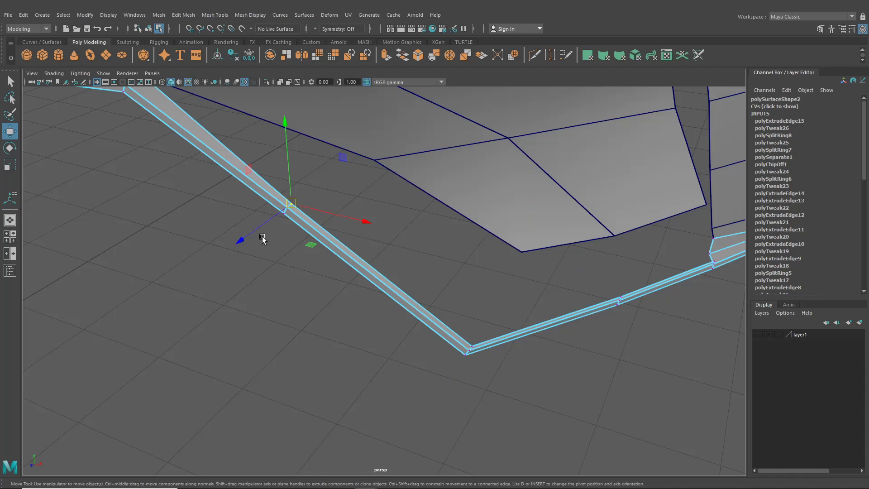
# Snap the extruded vertices at the diagonal's middle, the lower corner and the lower section's middle onto the matching bumper edge vertices
pyautogui.moveTo(290, 200); pyautogui.dragTo(362, 171)
pyautogui.click(476, 344)
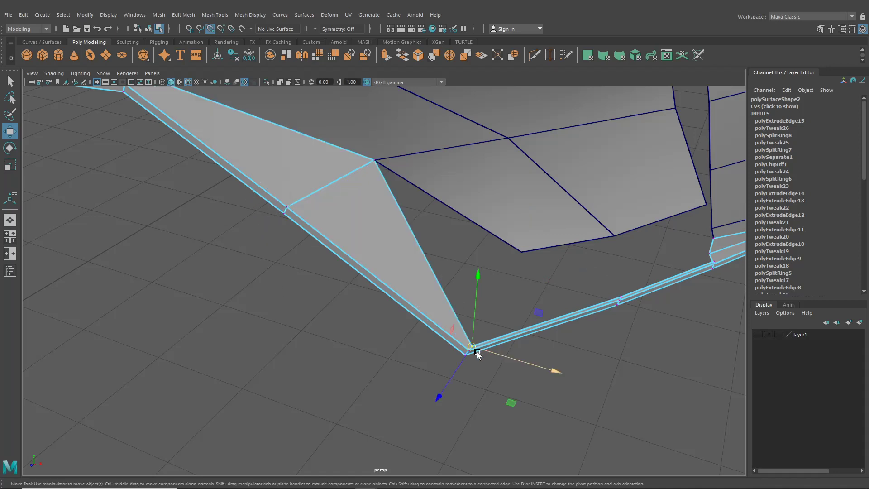
pyautogui.moveTo(477, 344); pyautogui.dragTo(523, 266)
pyautogui.click(621, 296)
pyautogui.moveTo(625, 294); pyautogui.dragTo(629, 265)
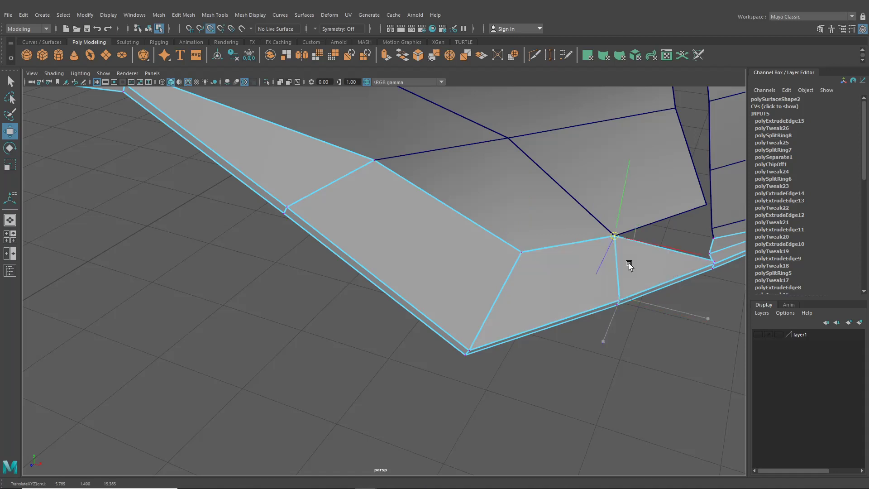
# Target weld the extruded band's end vertex to the neighbouring corner vertex of the lip
pyautogui.keyDown('alt'); pyautogui.moveTo(686, 268); pyautogui.dragTo(638, 310); pyautogui.keyUp('alt')
pyautogui.click(618, 278)
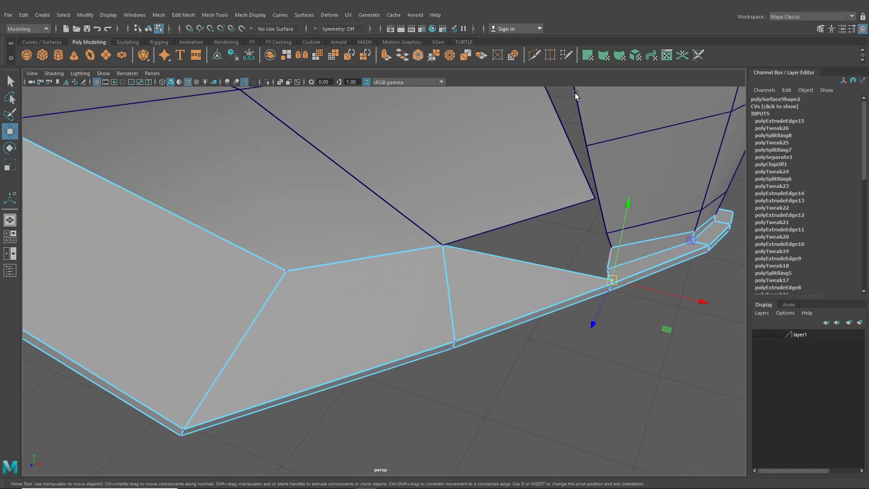
pyautogui.click(549, 56)
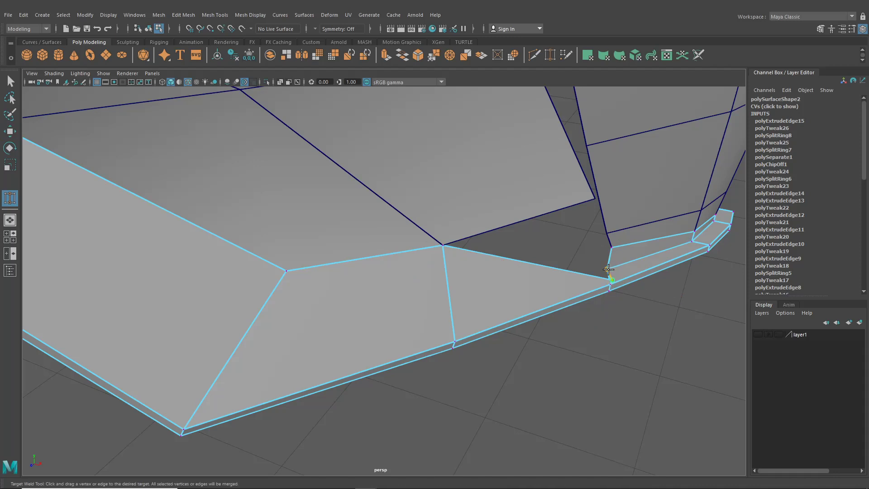
pyautogui.moveTo(609, 269); pyautogui.dragTo(488, 209)
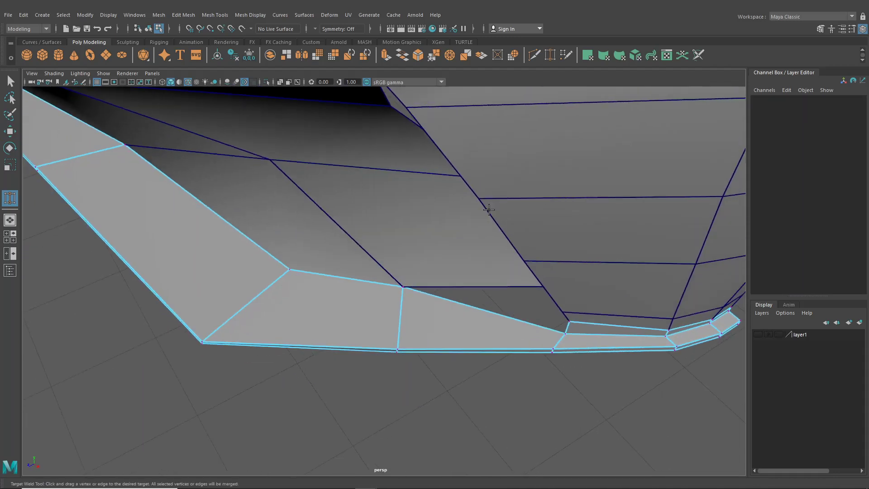
# Start a Multi-Cut at the grille's upper corner on the extruded band, and take back the first trial cut points
pyautogui.click(533, 56)
pyautogui.keyDown('alt'); pyautogui.moveTo(199, 232); pyautogui.dragTo(390, 290, button='middle'); pyautogui.keyUp('alt')
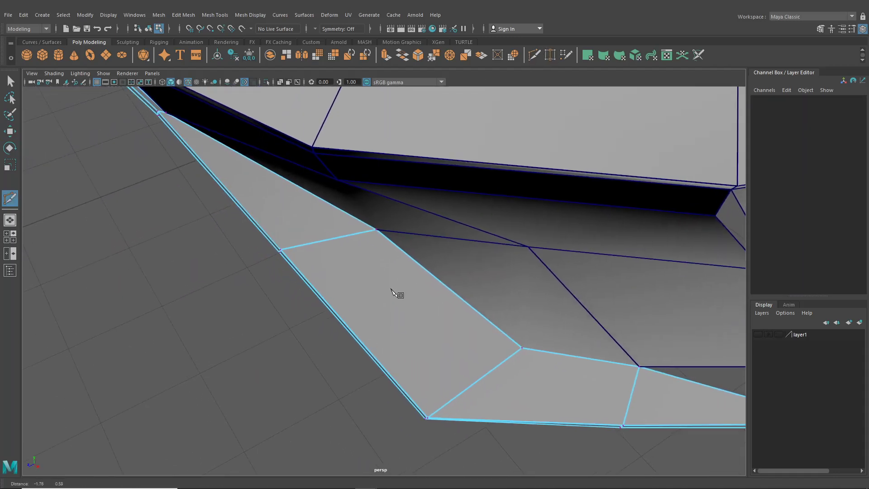
pyautogui.keyDown('alt'); pyautogui.moveTo(312, 243); pyautogui.dragTo(276, 231); pyautogui.keyUp('alt')
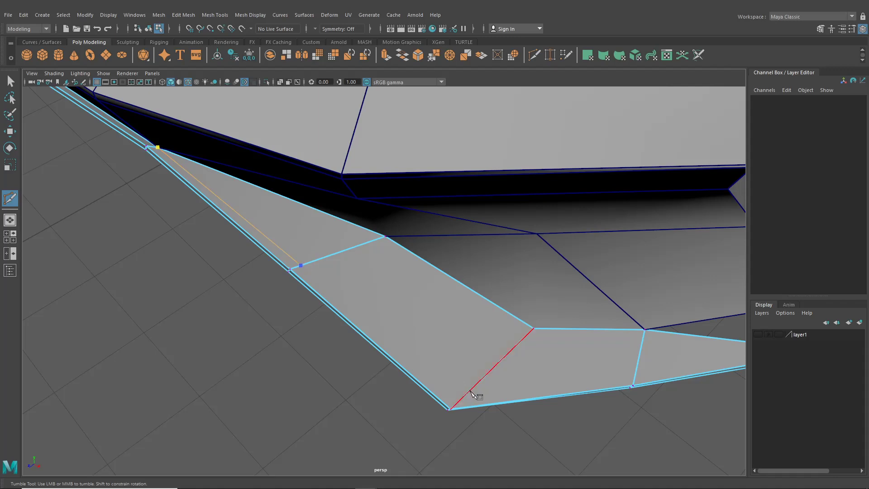
pyautogui.click(459, 402)
pyautogui.keyDown('alt'); pyautogui.moveTo(459, 403); pyautogui.dragTo(294, 324); pyautogui.keyUp('alt')
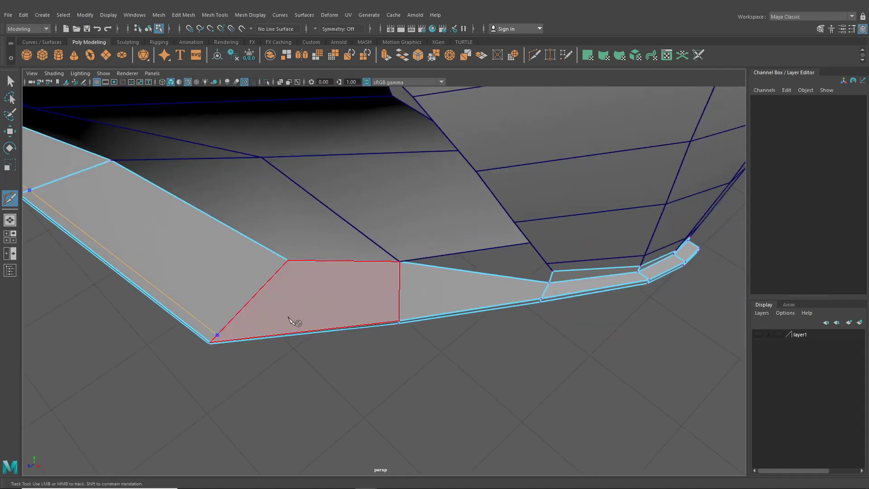
pyautogui.keyDown('alt'); pyautogui.moveTo(294, 324); pyautogui.dragTo(407, 319, button='right'); pyautogui.keyUp('alt')
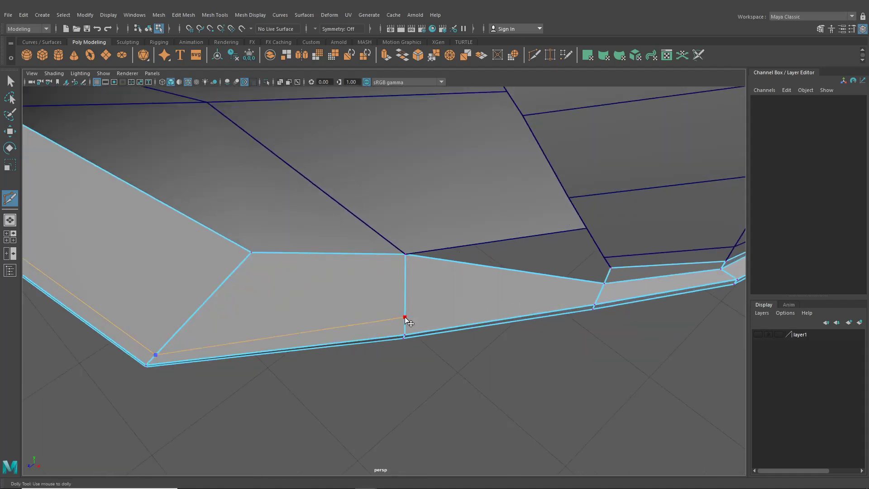
pyautogui.hotkey('ctrl', 'z')
# Cut a line through the extruded band roughly parallel to the strip, from the grille's upper corner to the welded lip vertex
pyautogui.keyDown('alt'); pyautogui.moveTo(260, 295); pyautogui.dragTo(598, 405, button='middle'); pyautogui.keyUp('alt')
pyautogui.keyDown('alt'); pyautogui.moveTo(598, 406); pyautogui.dragTo(534, 398, button='right'); pyautogui.keyUp('alt')
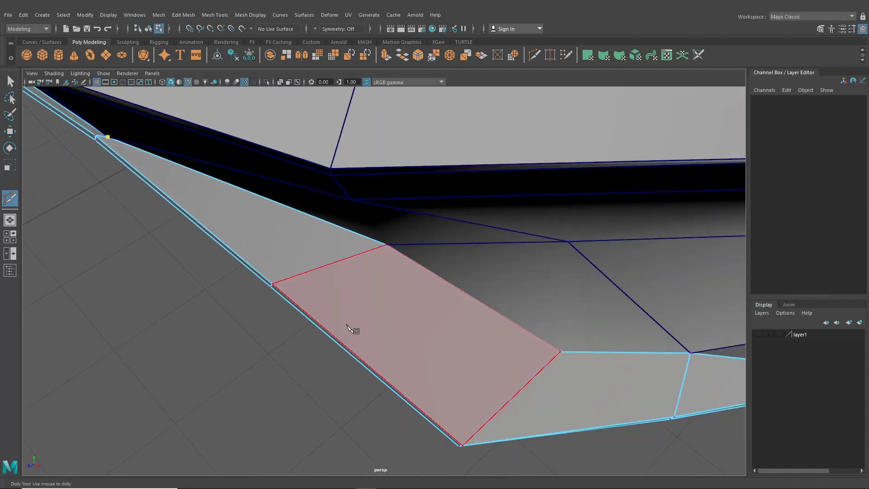
pyautogui.click(289, 283)
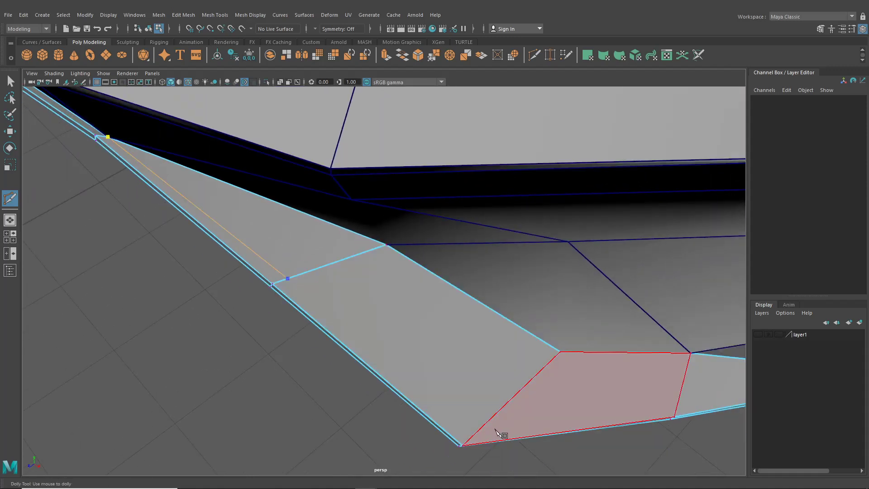
pyautogui.click(484, 424)
pyautogui.keyDown('alt'); pyautogui.moveTo(484, 425); pyautogui.dragTo(472, 378, button='middle'); pyautogui.keyUp('alt')
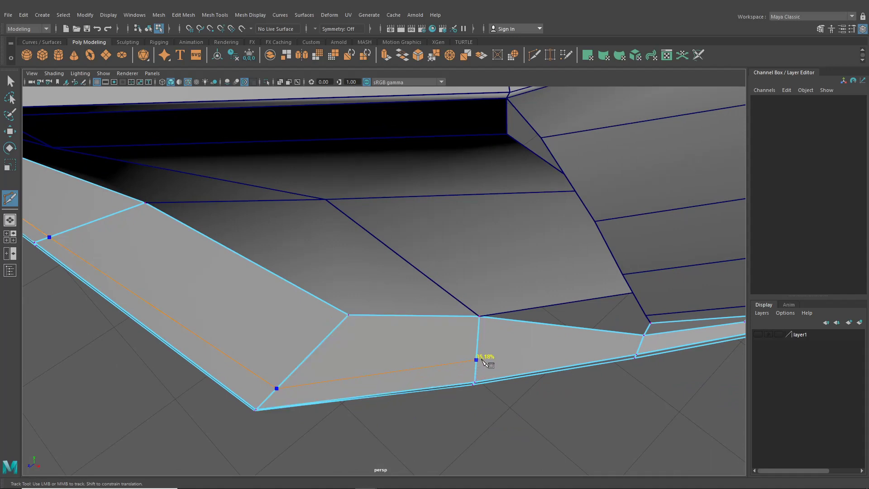
pyautogui.moveTo(277, 388); pyautogui.dragTo(286, 378)
pyautogui.keyDown('alt'); pyautogui.moveTo(235, 332); pyautogui.dragTo(387, 390, button='middle'); pyautogui.keyUp('alt')
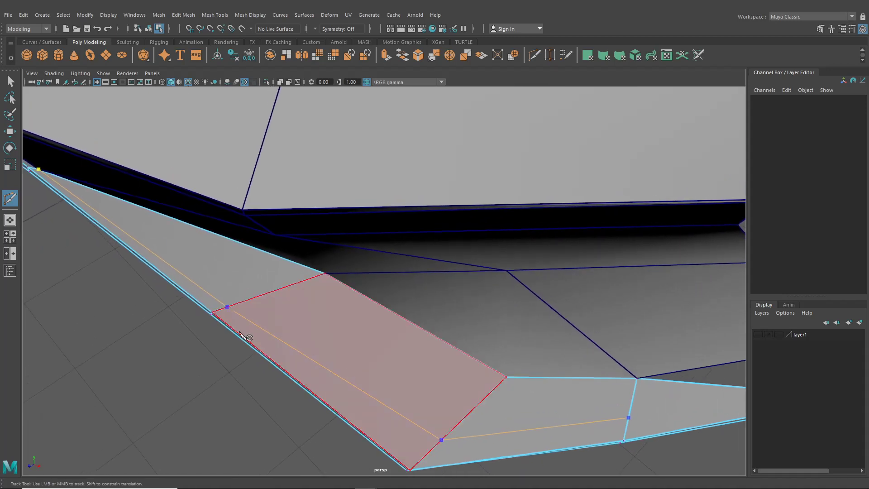
pyautogui.keyDown('alt'); pyautogui.moveTo(232, 307); pyautogui.dragTo(610, 385, button='middle'); pyautogui.keyUp('alt')
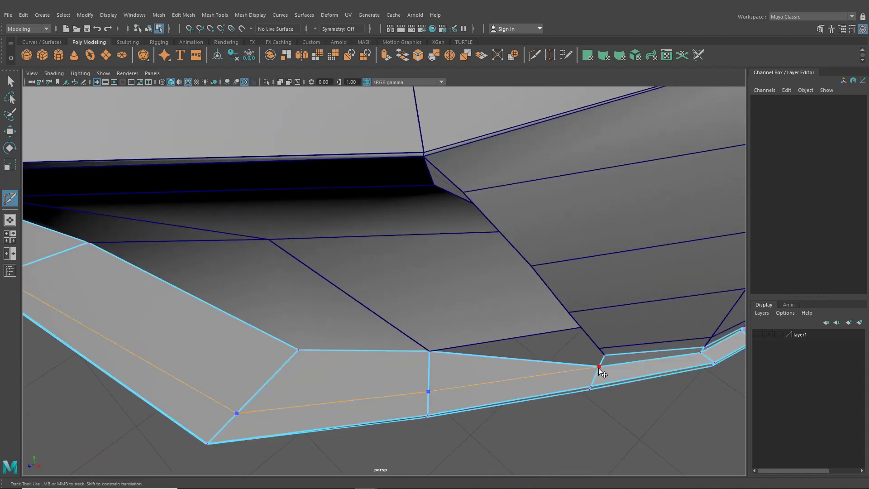
pyautogui.click(592, 375)
pyautogui.press('Return')
# Complete the cut along the extruded band and select the band faces between the new line and the bumper edge
pyautogui.click(17, 86)
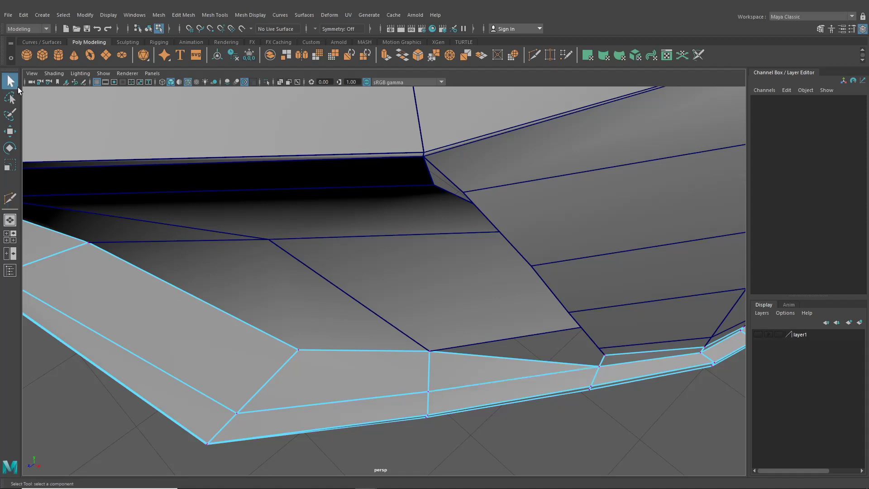
pyautogui.moveTo(227, 328); pyautogui.dragTo(230, 267, button='right')
pyautogui.click(440, 369)
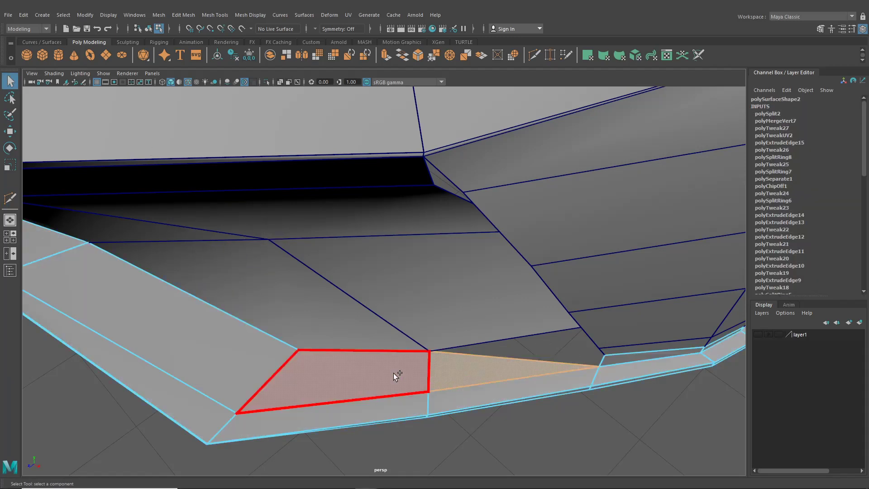
pyautogui.keyDown('shift'); pyautogui.click(392, 373); pyautogui.keyUp('shift')
pyautogui.keyDown('shift'); pyautogui.click(229, 345); pyautogui.keyUp('shift')
pyautogui.keyDown('alt'); pyautogui.moveTo(195, 321); pyautogui.dragTo(386, 362, button='middle'); pyautogui.keyUp('alt')
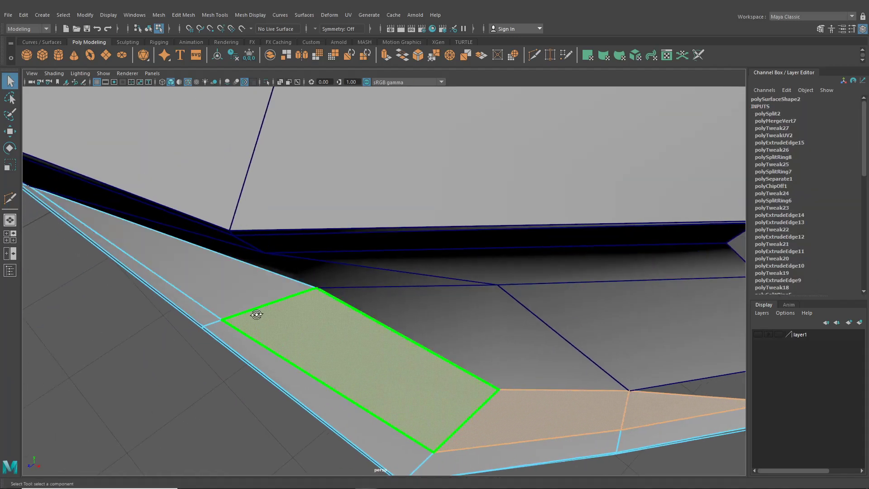
pyautogui.keyDown('alt'); pyautogui.moveTo(256, 313); pyautogui.dragTo(237, 297); pyautogui.keyUp('alt')
pyautogui.click(201, 322)
pyautogui.scroll(-5, 200, 322)
pyautogui.keyDown('alt'); pyautogui.moveTo(201, 321); pyautogui.dragTo(238, 314); pyautogui.keyUp('alt')
pyautogui.keyDown('alt'); pyautogui.moveTo(337, 331); pyautogui.dragTo(151, 317, button='middle'); pyautogui.keyUp('alt')
pyautogui.scroll(3, 151, 317)
pyautogui.keyDown('alt'); pyautogui.moveTo(152, 317); pyautogui.dragTo(277, 344); pyautogui.keyUp('alt')
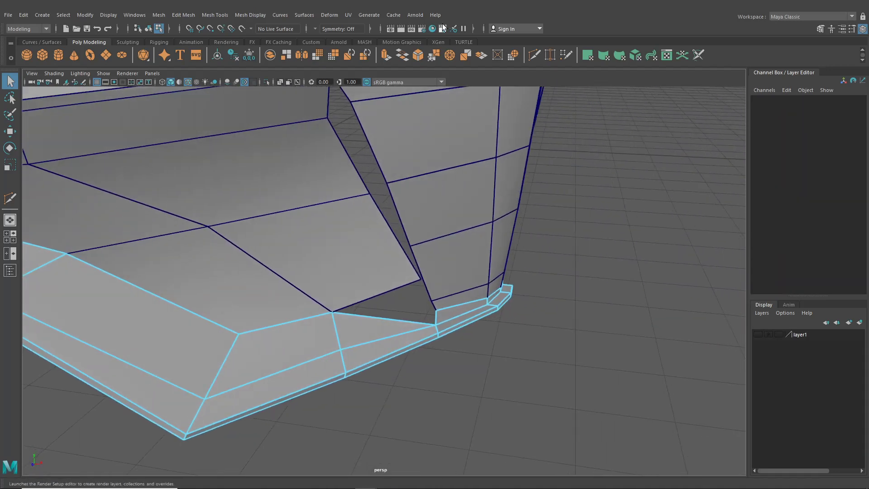
# Add a vertex at about 33% on the band's open upper edge with Multi-Cut and move it onto the neighbouring bumper corner vertex
pyautogui.click(533, 54)
pyautogui.scroll(4, 462, 227)
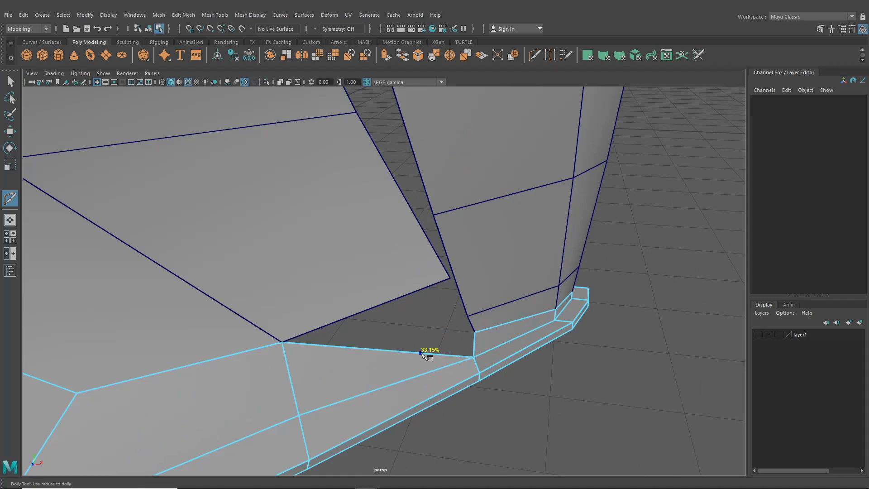
pyautogui.click(13, 137)
pyautogui.moveTo(415, 368); pyautogui.dragTo(376, 232, button='right')
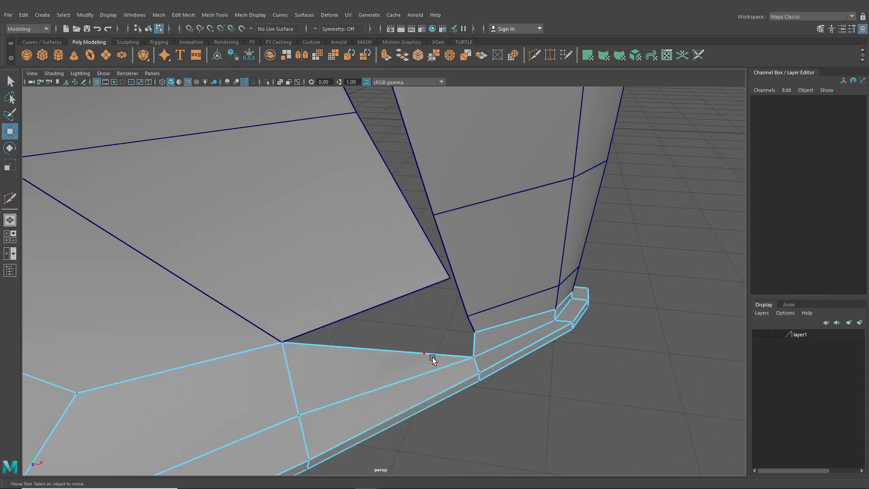
pyautogui.click(421, 352)
pyautogui.moveTo(424, 355); pyautogui.dragTo(367, 306)
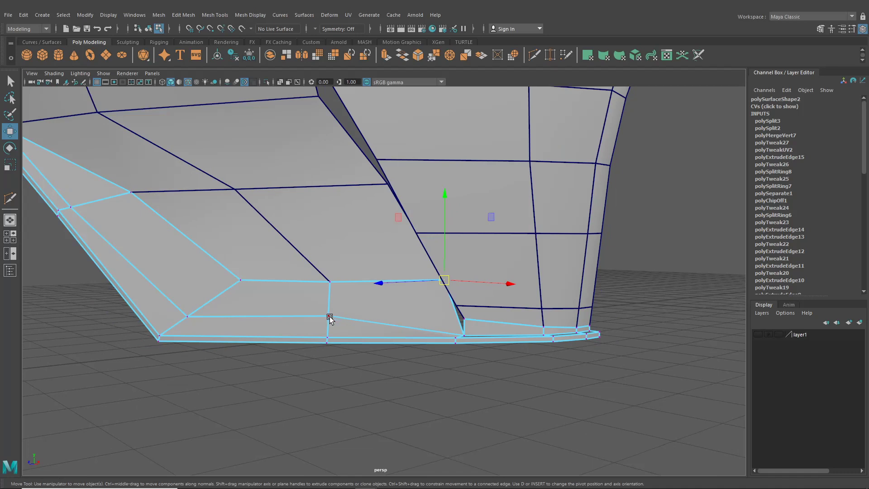
# Set the transform constraint to Edge Slide and slide the cut line's vertex at the lower section's middle down towards the lower edge
pyautogui.click(329, 316)
pyautogui.click(820, 28)
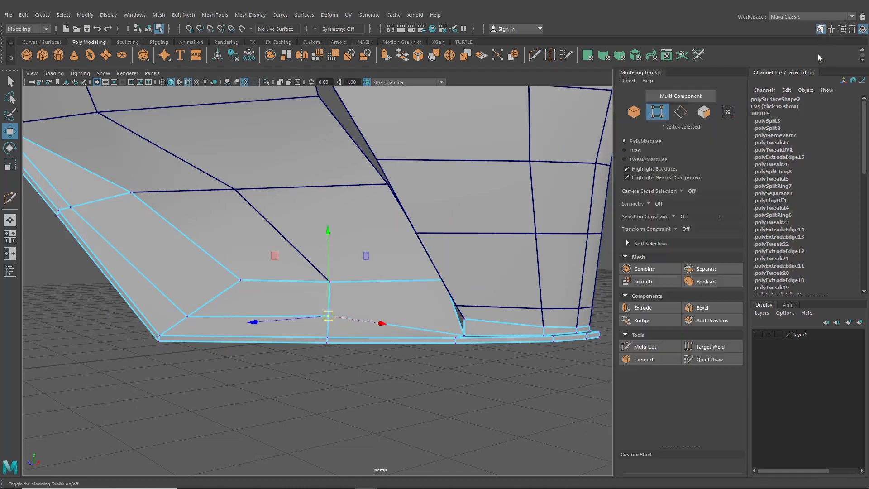
pyautogui.click(677, 229)
pyautogui.click(691, 242)
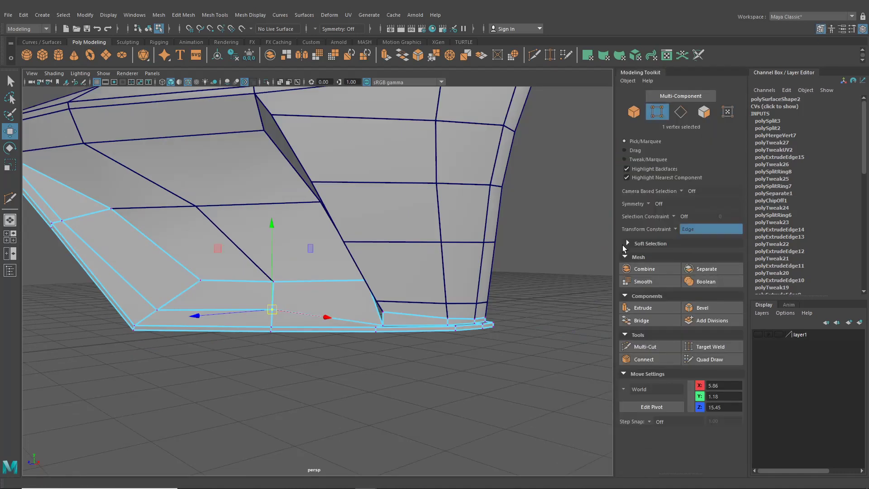
pyautogui.keyDown('alt'); pyautogui.moveTo(345, 317); pyautogui.dragTo(421, 311, button='middle'); pyautogui.keyUp('alt')
pyautogui.scroll(2, 421, 311)
pyautogui.moveTo(353, 265); pyautogui.dragTo(356, 283)
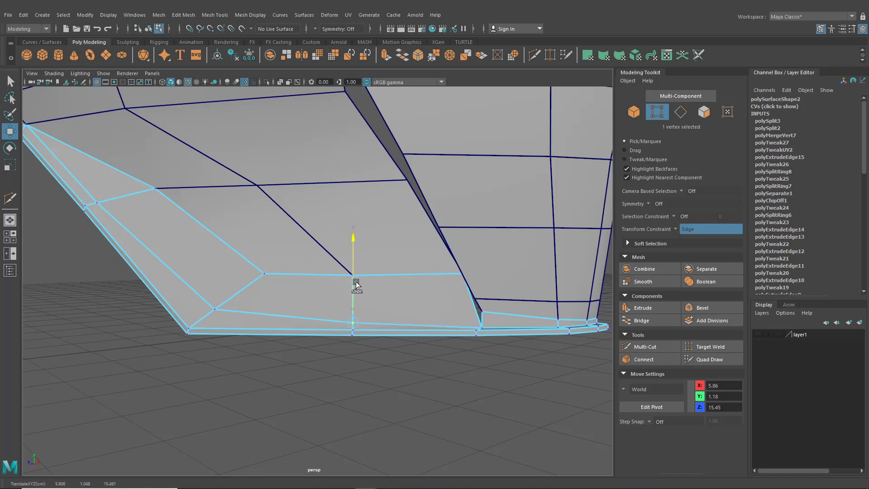
# Slide the cut line's vertices at the lower corner and the diagonal's middle along their edges towards the outer border
pyautogui.click(216, 309)
pyautogui.moveTo(215, 309); pyautogui.dragTo(164, 317)
pyautogui.click(86, 207)
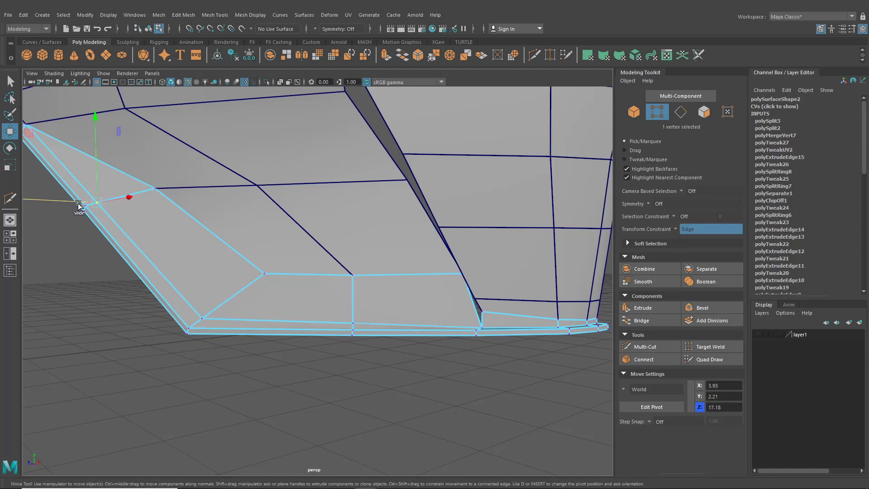
pyautogui.keyDown('alt'); pyautogui.moveTo(84, 206); pyautogui.dragTo(417, 274); pyautogui.keyUp('alt')
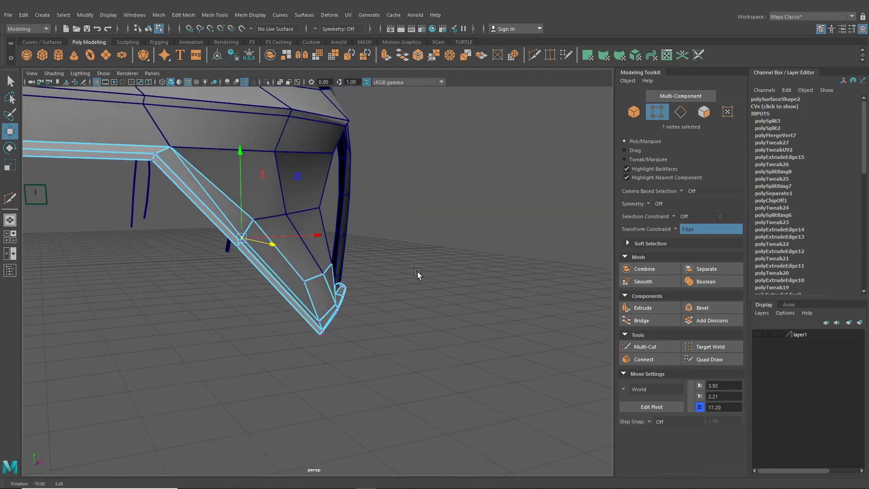
pyautogui.keyDown('alt'); pyautogui.moveTo(256, 289); pyautogui.dragTo(256, 343); pyautogui.keyUp('alt')
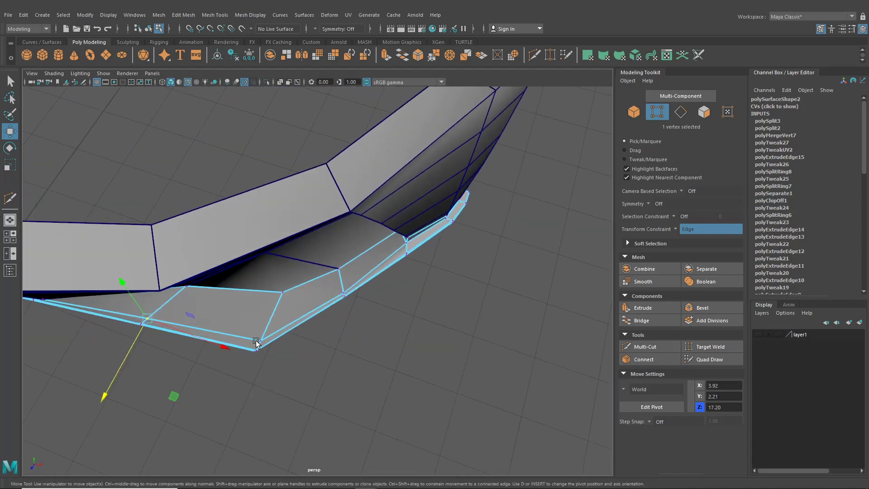
# Reapply the Edge Slide constraint and slide the cut line's welded lip vertex towards the lip's outer lower edge
pyautogui.rightClick(293, 309)
pyautogui.click(708, 229)
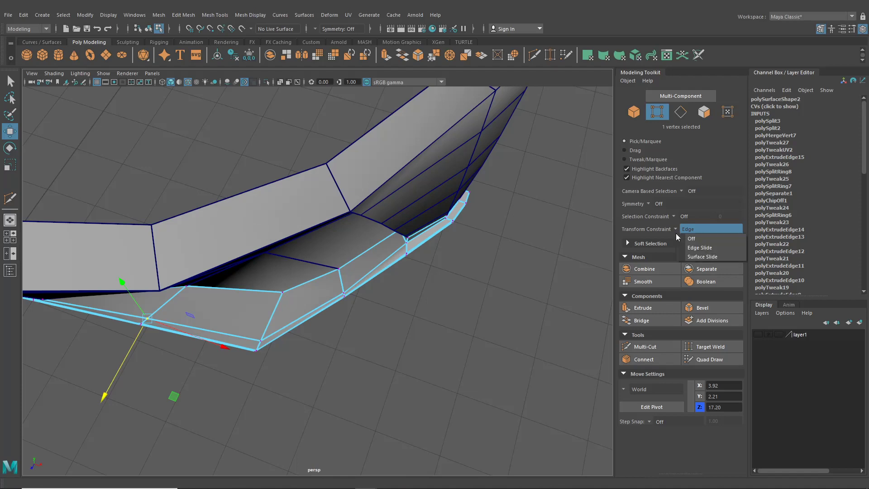
pyautogui.click(689, 249)
pyautogui.keyDown('alt'); pyautogui.moveTo(351, 291); pyautogui.dragTo(456, 335); pyautogui.keyUp('alt')
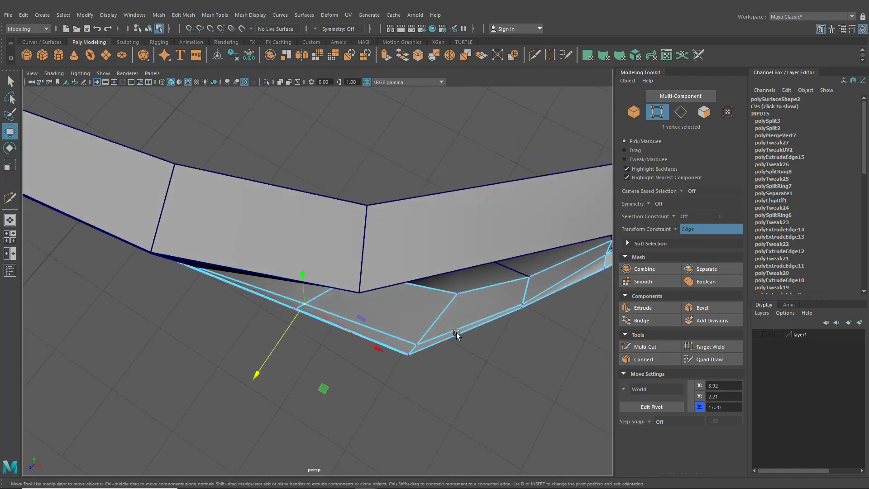
pyautogui.keyDown('alt'); pyautogui.moveTo(506, 300); pyautogui.dragTo(344, 266); pyautogui.keyUp('alt')
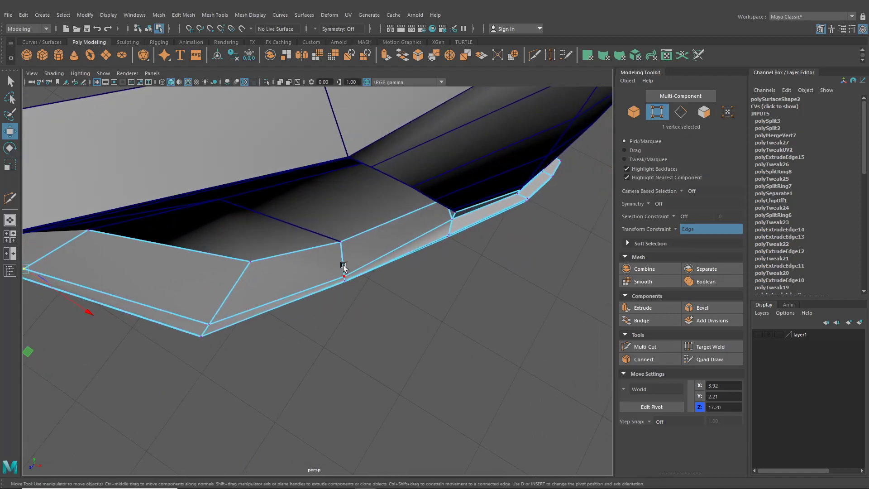
pyautogui.click(449, 220)
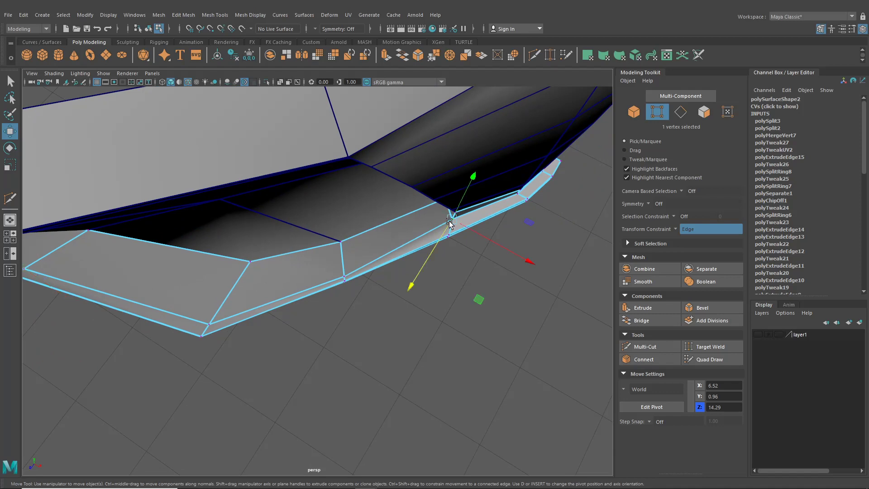
pyautogui.keyDown('alt'); pyautogui.moveTo(449, 221); pyautogui.dragTo(420, 299); pyautogui.keyUp('alt')
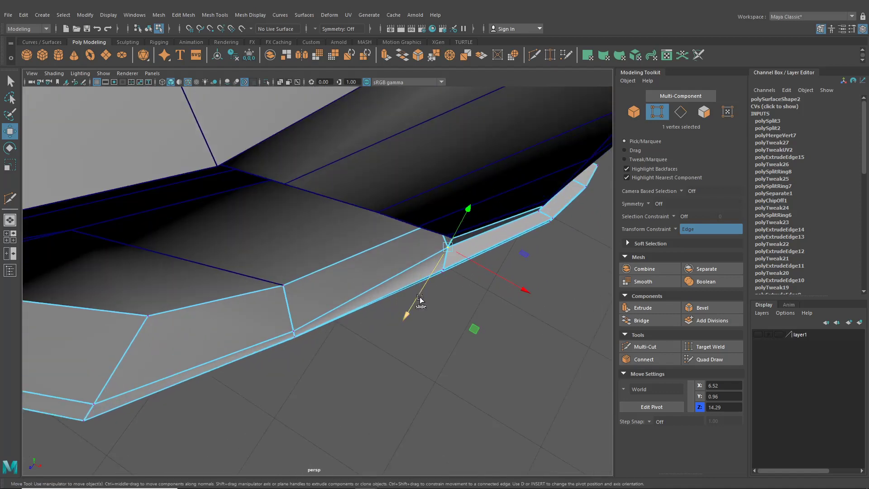
pyautogui.click(676, 229)
pyautogui.moveTo(486, 267); pyautogui.dragTo(576, 271)
# Slide the next two lip vertices towards the rear end along their edges to continue the line close to the outer edge
pyautogui.click(557, 257)
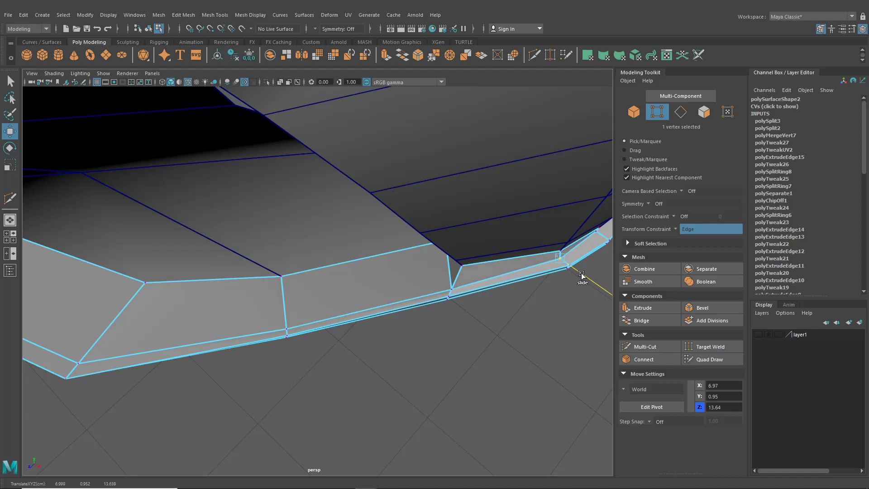
pyautogui.click(595, 240)
pyautogui.moveTo(606, 240); pyautogui.dragTo(611, 244)
pyautogui.keyDown('alt'); pyautogui.moveTo(611, 244); pyautogui.dragTo(518, 240, button='middle'); pyautogui.keyUp('alt')
pyautogui.keyDown('alt'); pyautogui.moveTo(574, 244); pyautogui.dragTo(398, 302); pyautogui.keyUp('alt')
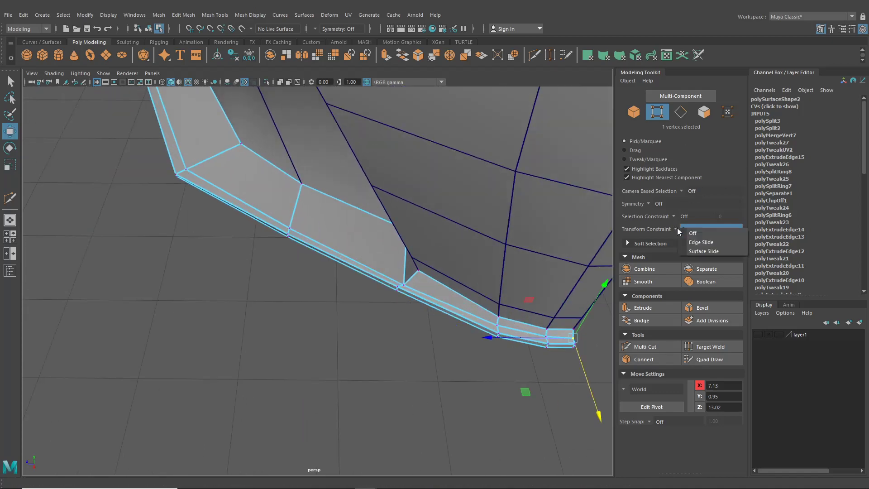
# Turn off the transform constraint and move the lower-edge vertex pairs outward along X, the rear pair to about 6.73
pyautogui.click(686, 230)
pyautogui.moveTo(365, 230); pyautogui.dragTo(334, 249, button='right')
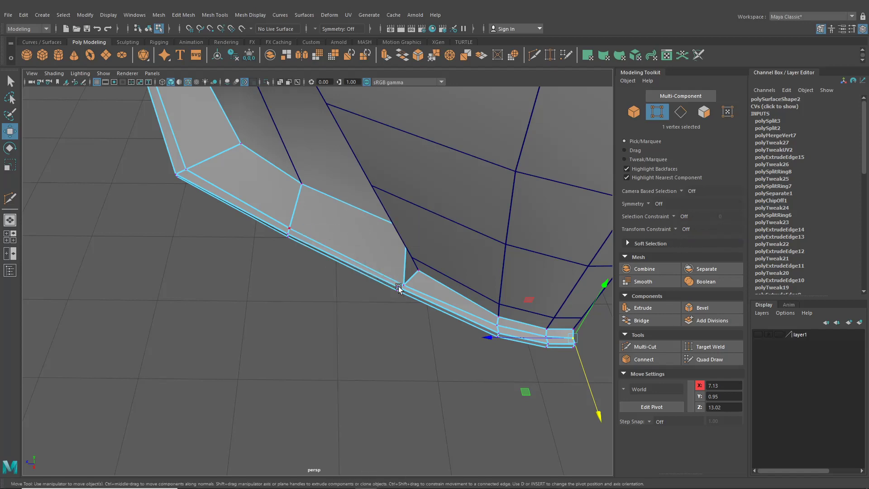
pyautogui.keyDown('alt'); pyautogui.moveTo(334, 248); pyautogui.dragTo(415, 360); pyautogui.keyUp('alt')
pyautogui.keyDown('alt'); pyautogui.moveTo(414, 359); pyautogui.dragTo(375, 376); pyautogui.keyUp('alt')
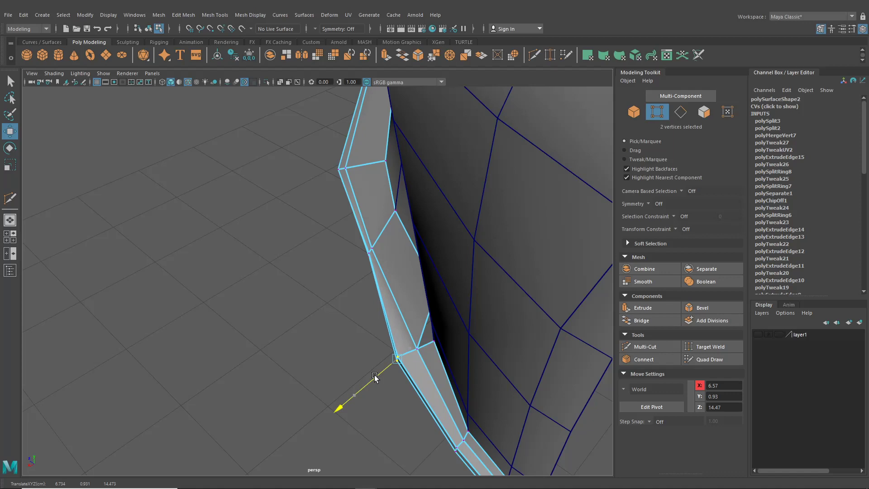
pyautogui.moveTo(342, 234); pyautogui.dragTo(344, 274)
# In the side blueprint view, move the vertices at the lower section's middle forward to about Z 15.80
pyautogui.click(12, 256)
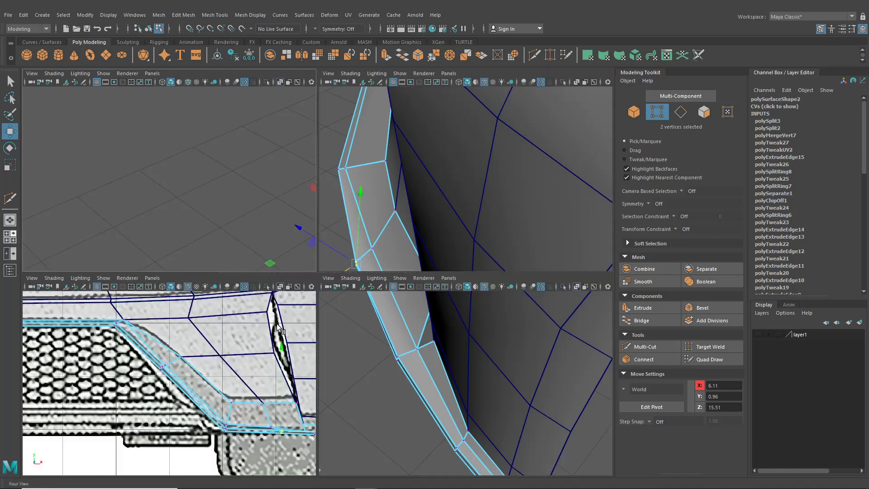
pyautogui.press('space')
pyautogui.scroll(4, 464, 411)
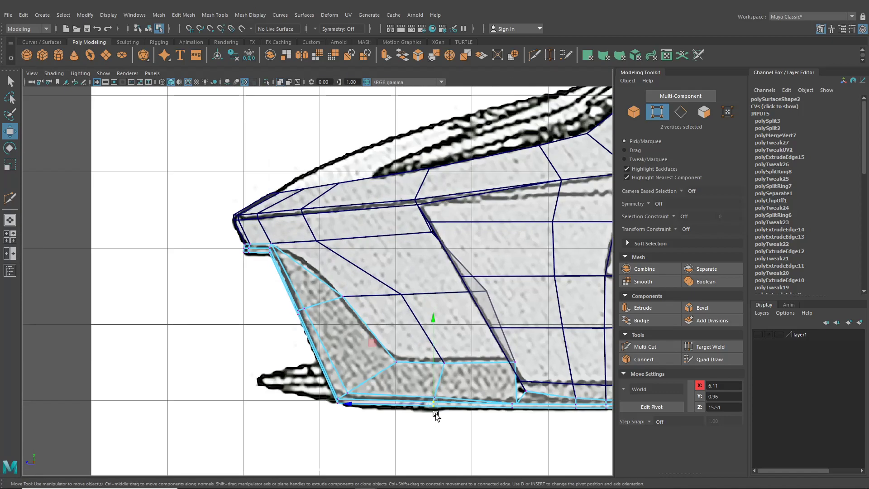
pyautogui.moveTo(354, 344); pyautogui.dragTo(346, 346)
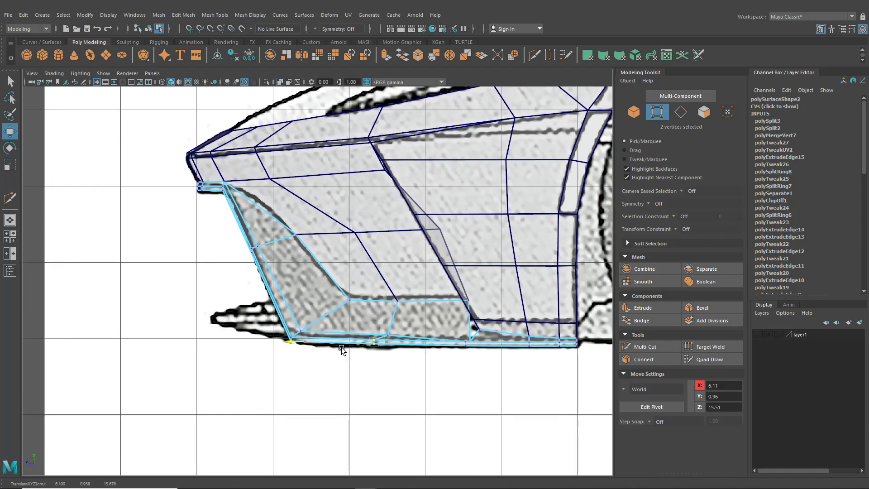
pyautogui.scroll(5, 343, 353)
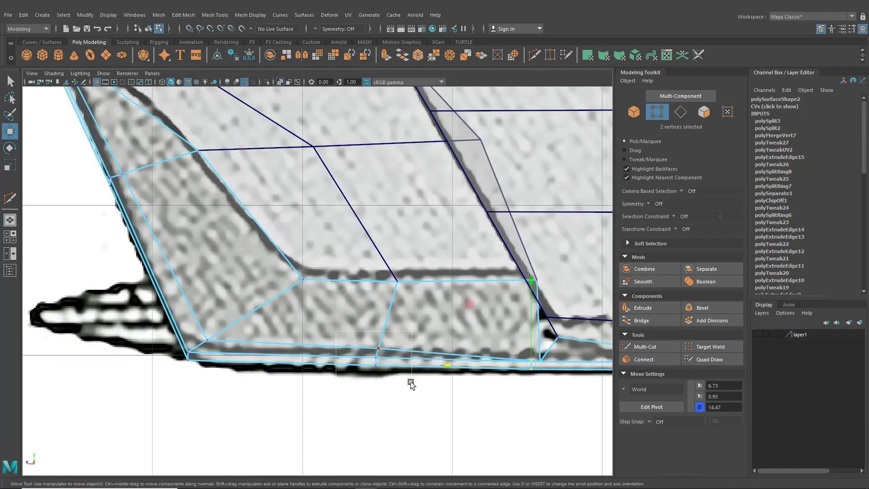
pyautogui.moveTo(328, 359); pyautogui.dragTo(286, 367)
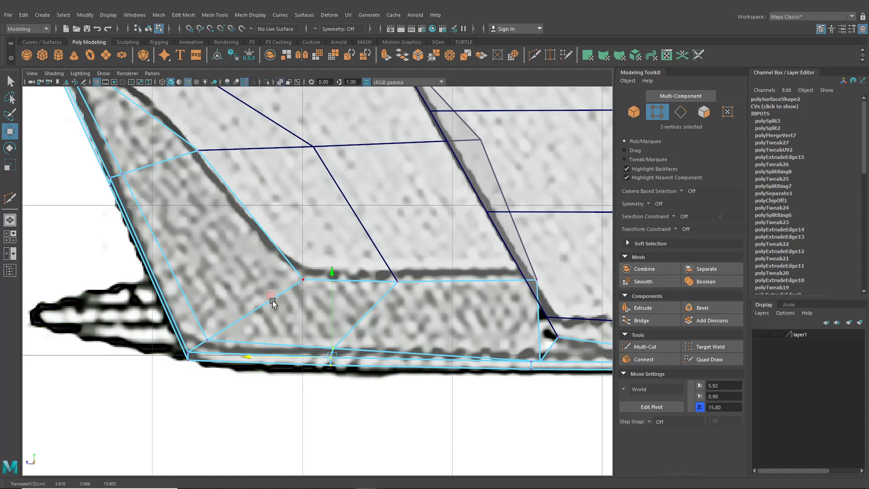
# Check the lower section in the perspective view and nudge its three selected middle vertices forward to about Z 15.83
pyautogui.click(10, 221)
pyautogui.keyDown('alt'); pyautogui.moveTo(370, 264); pyautogui.dragTo(424, 284); pyautogui.keyUp('alt')
pyautogui.keyDown('alt'); pyautogui.moveTo(462, 271); pyautogui.dragTo(583, 366, button='middle'); pyautogui.keyUp('alt')
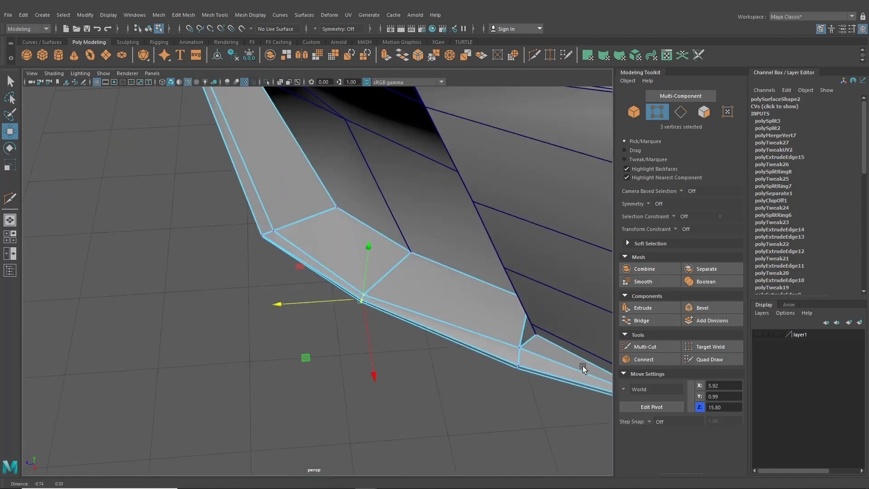
pyautogui.keyDown('alt'); pyautogui.moveTo(544, 325); pyautogui.dragTo(570, 367); pyautogui.keyUp('alt')
pyautogui.moveTo(337, 241); pyautogui.dragTo(334, 243)
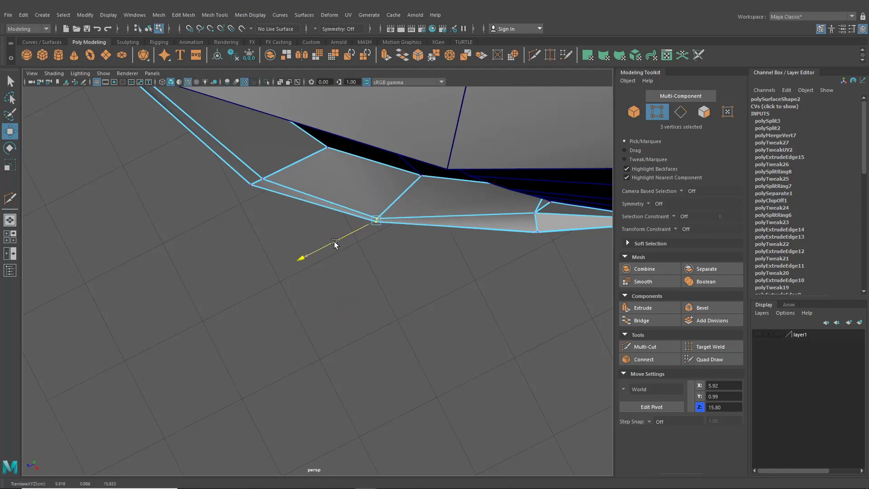
# With Edge Slide on, slide the cut line's single vertex at the lower section's middle upward to about Y 1.10
pyautogui.click(398, 214)
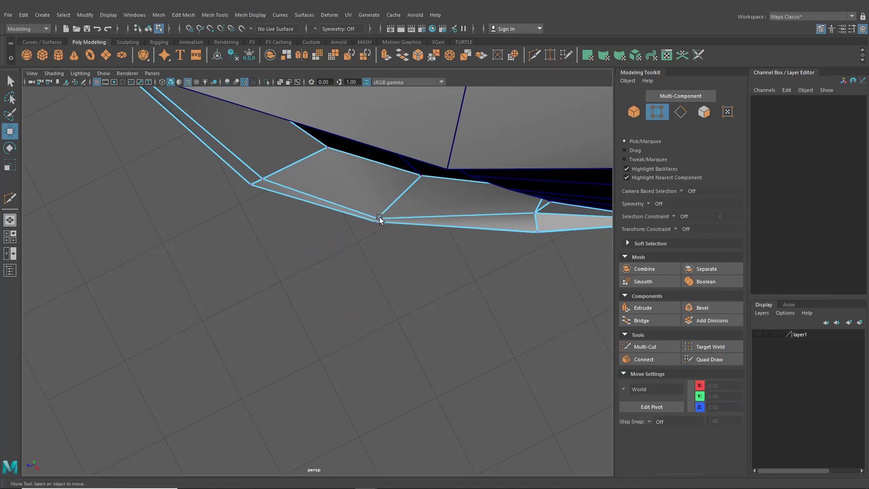
pyautogui.click(670, 229)
pyautogui.click(695, 238)
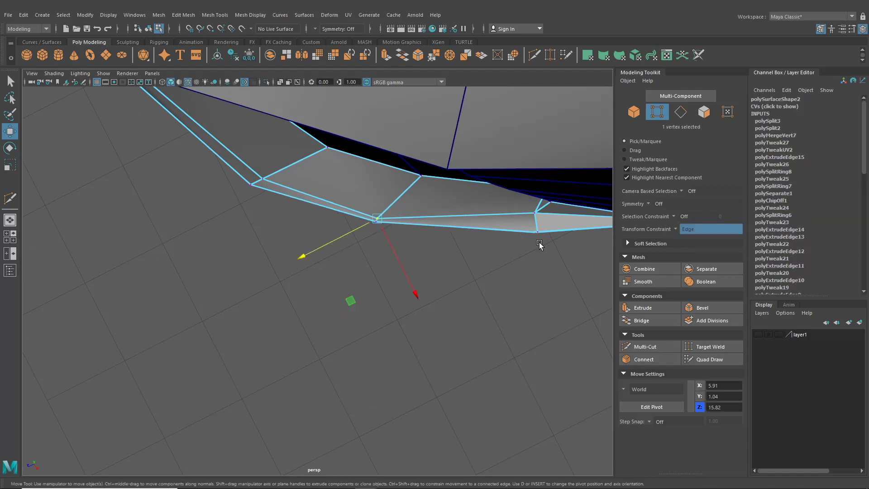
pyautogui.moveTo(341, 238)
pyautogui.mouseDown()
pyautogui.moveTo(351, 237)
pyautogui.moveTo(343, 238)
pyautogui.mouseUp()
pyautogui.moveTo(392, 254)
pyautogui.mouseDown()
pyautogui.moveTo(385, 242)
pyautogui.moveTo(384, 252)
pyautogui.moveTo(407, 252)
pyautogui.moveTo(349, 249)
pyautogui.moveTo(380, 246)
pyautogui.mouseUp()
pyautogui.hotkey('ctrl', 'z')
pyautogui.moveTo(352, 208); pyautogui.dragTo(484, 301)
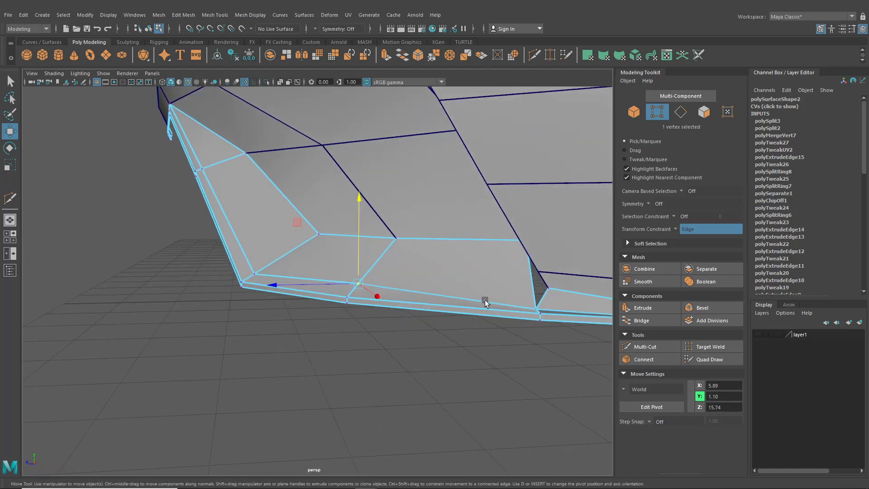
# Turn off the transform constraint and adjust the heights of the cut-line vertices toward the lower edge's rear, the rear pair to about Y 0.97
pyautogui.keyDown('alt'); pyautogui.moveTo(485, 300); pyautogui.dragTo(393, 265, button='middle'); pyautogui.keyUp('alt')
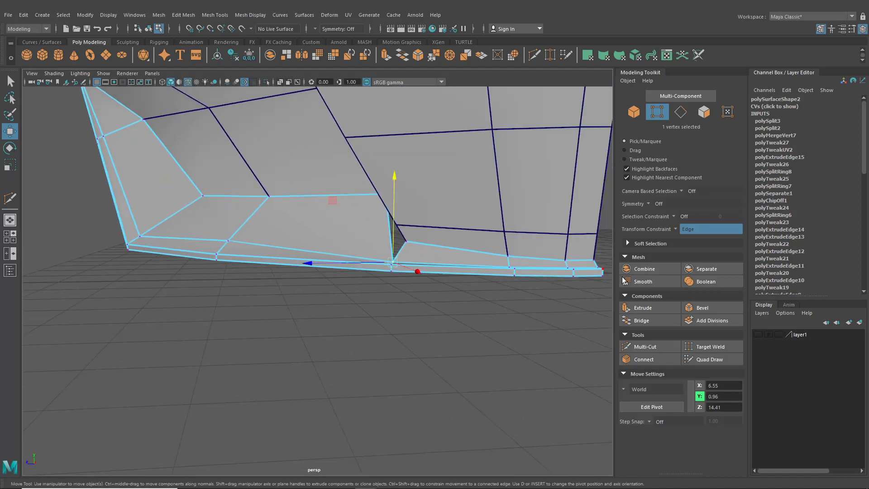
pyautogui.click(684, 230)
pyautogui.click(693, 234)
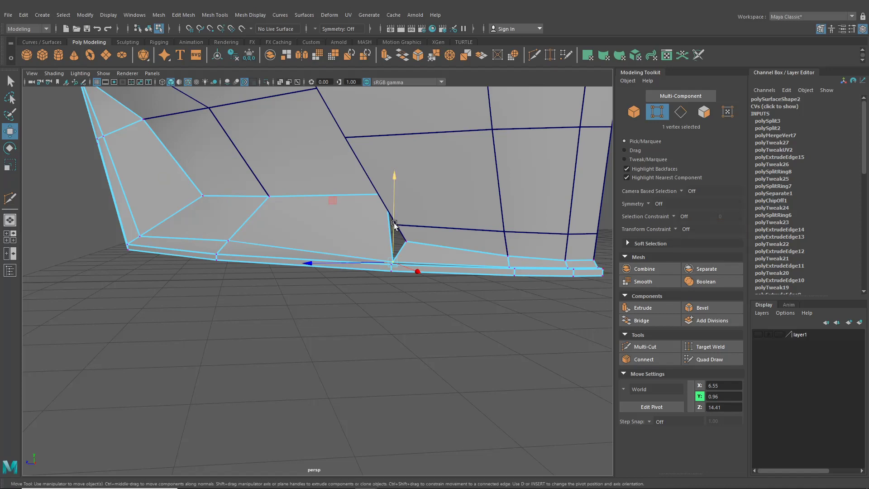
pyautogui.moveTo(394, 222); pyautogui.dragTo(374, 273)
pyautogui.click(508, 286)
pyautogui.click(350, 256)
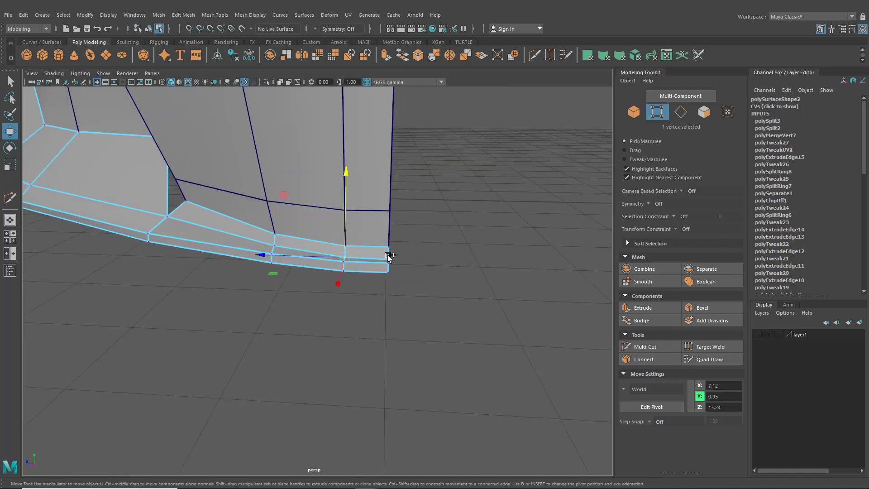
pyautogui.keyDown('shift'); pyautogui.click(388, 257); pyautogui.keyUp('shift')
pyautogui.moveTo(364, 226); pyautogui.dragTo(393, 314)
# From below, adjust the two front corner vertices of the cut line along Z, the one nearer the middle back to about 15.58
pyautogui.keyDown('alt'); pyautogui.moveTo(393, 314); pyautogui.dragTo(491, 301, button='middle'); pyautogui.keyUp('alt')
pyautogui.scroll(2, 374, 295)
pyautogui.keyDown('alt'); pyautogui.moveTo(373, 295); pyautogui.dragTo(383, 284, button='middle'); pyautogui.keyUp('alt')
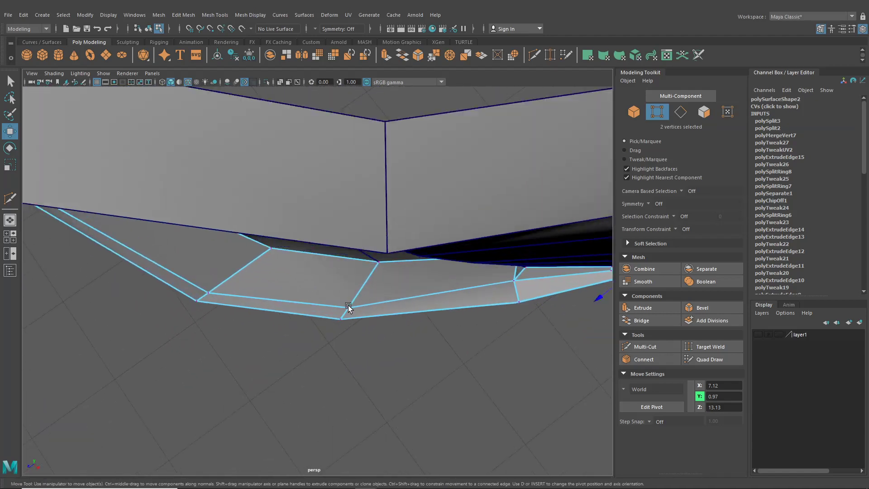
pyautogui.moveTo(327, 328); pyautogui.dragTo(346, 318)
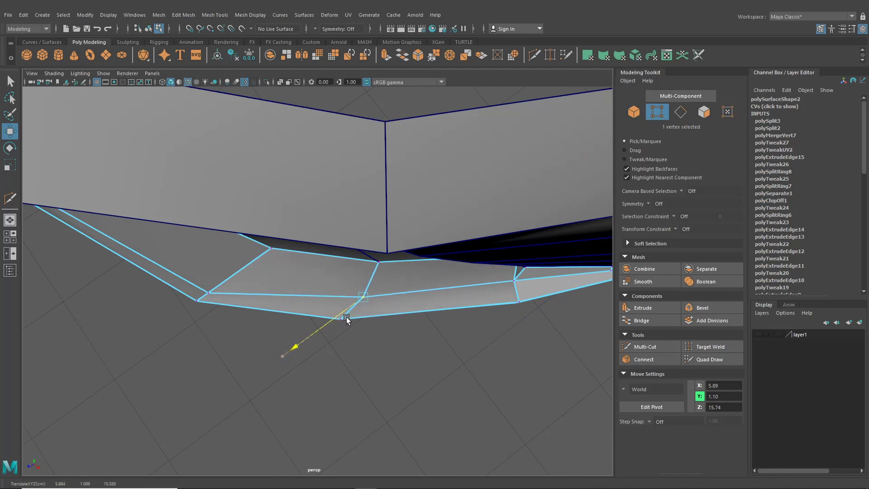
pyautogui.click(214, 288)
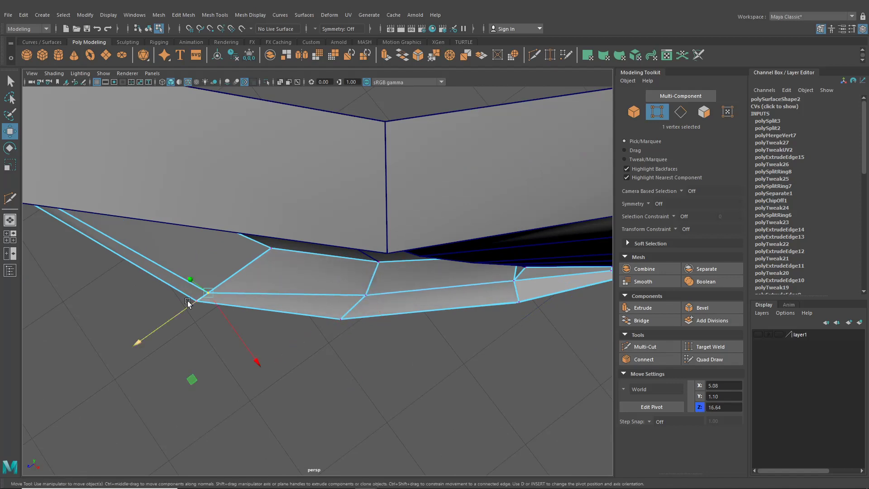
pyautogui.moveTo(191, 300); pyautogui.dragTo(353, 285)
# Raise the cut-line vertex near the rear of the lower section to about Y 0.98
pyautogui.click(328, 285)
pyautogui.click(352, 304)
pyautogui.click(404, 337)
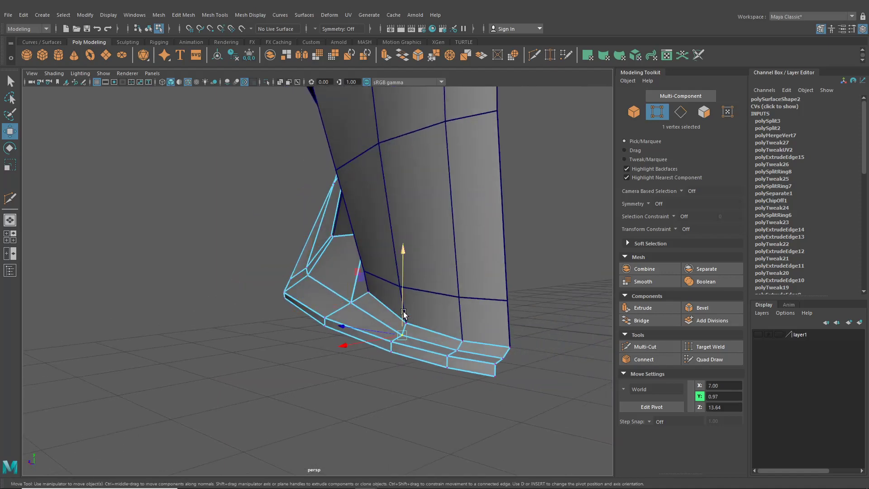
pyautogui.keyDown('alt'); pyautogui.moveTo(404, 337); pyautogui.dragTo(389, 317); pyautogui.keyUp('alt')
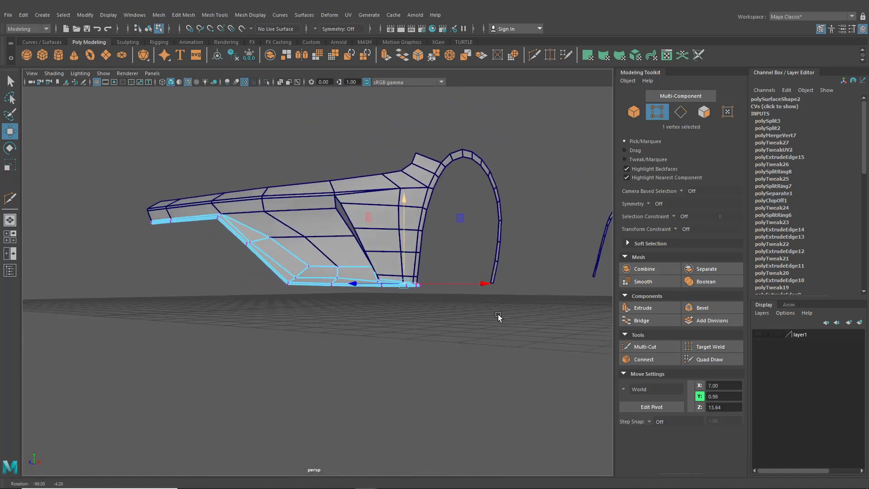
# Move the cut-line vertex at the middle of the slanted front edge along X to about 4.02
pyautogui.scroll(5, 355, 316)
pyautogui.click(256, 272)
pyautogui.moveTo(256, 248); pyautogui.dragTo(352, 286)
pyautogui.scroll(-5, 319, 237)
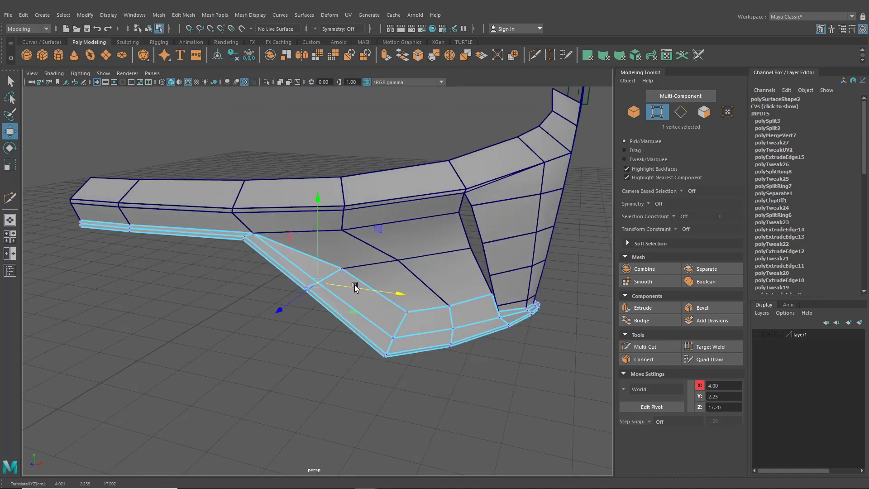
pyautogui.moveTo(314, 251); pyautogui.dragTo(471, 327)
# Return to object mode and show layer1 so the wheel appears beside the bumper
pyautogui.press('F8')
pyautogui.click(471, 327)
pyautogui.scroll(10, 422, 346)
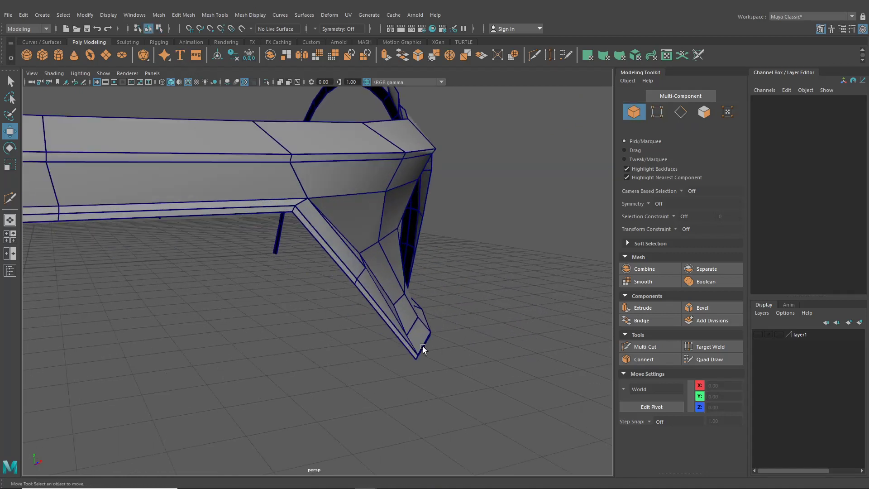
pyautogui.scroll(-10, 338, 354)
pyautogui.keyDown('alt'); pyautogui.moveTo(417, 365); pyautogui.dragTo(364, 320); pyautogui.keyUp('alt')
pyautogui.scroll(-5, 413, 355)
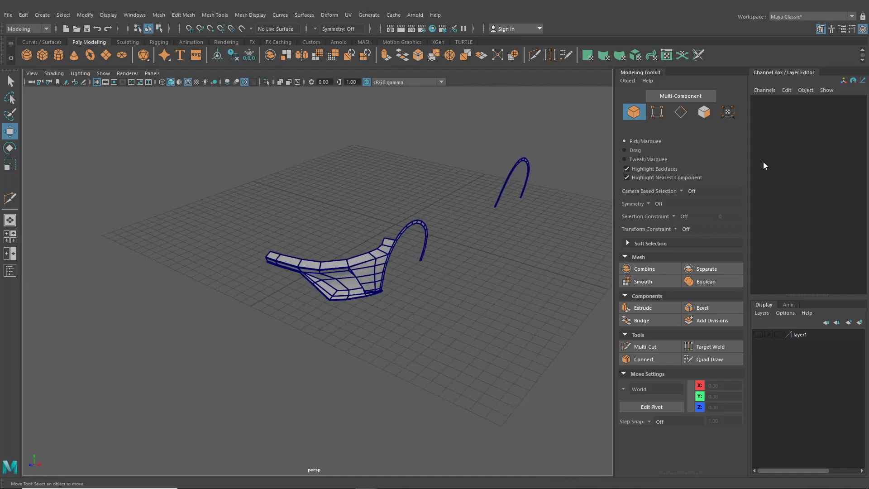
pyautogui.click(757, 334)
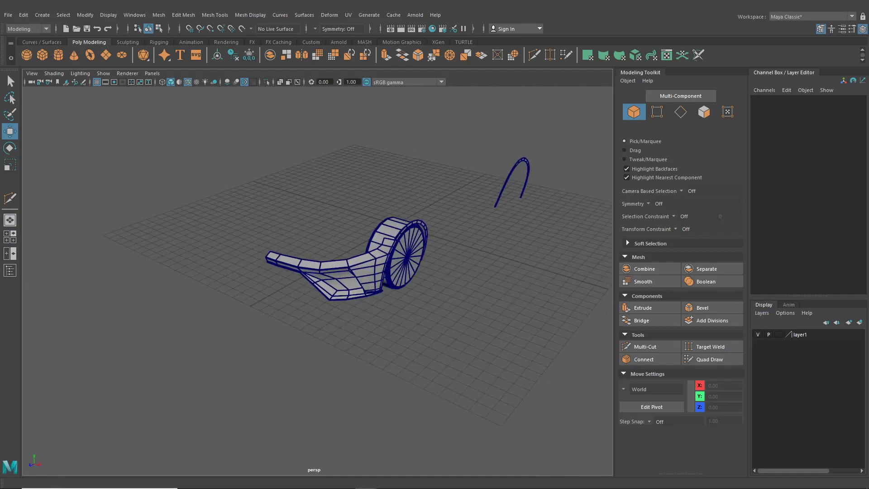
# Select all four objects and create a grouped copy mirrored to the car's other side with Scale X set to -1
pyautogui.click(861, 30)
pyautogui.scroll(4, 419, 213)
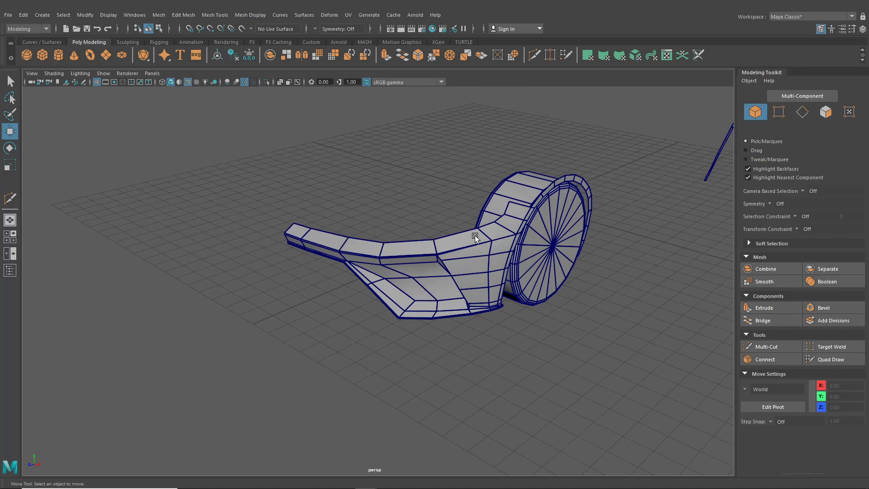
pyautogui.scroll(-4, 475, 238)
pyautogui.moveTo(330, 151); pyautogui.dragTo(639, 325)
pyautogui.click(861, 29)
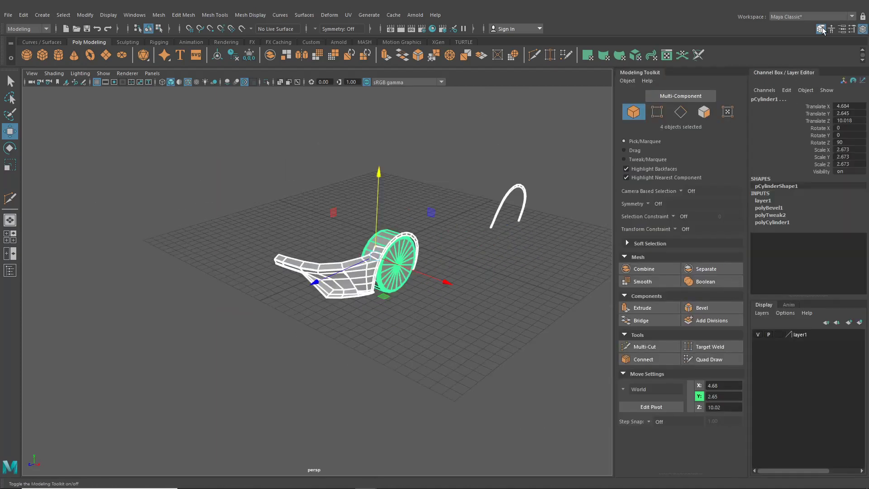
pyautogui.click(820, 29)
pyautogui.hotkey('ctrl', 'g')
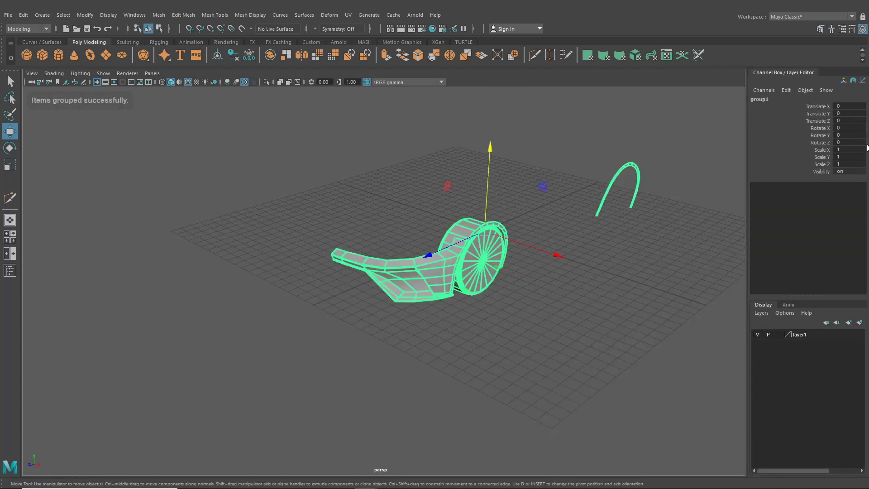
pyautogui.write('-1')
pyautogui.press('Return')
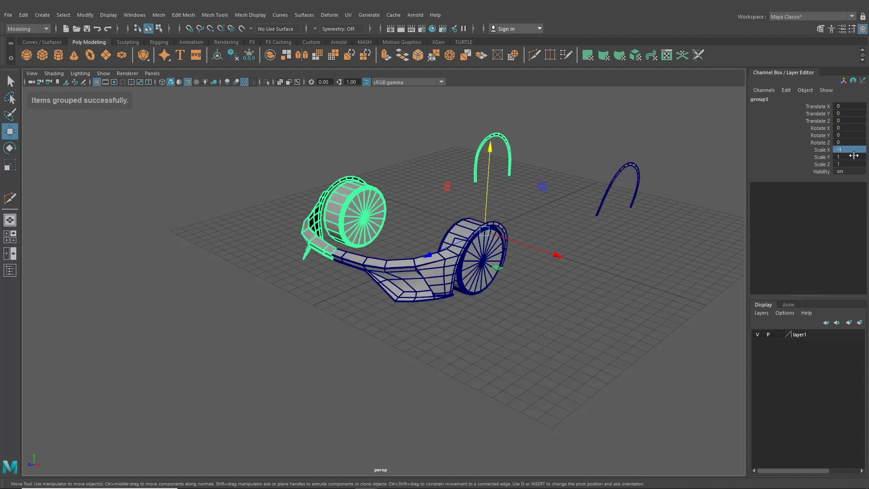
pyautogui.click(508, 368)
# Delete the four inner cut-line edges running from the lip's front corner along the slanted and lower edges to the fender
pyautogui.keyDown('alt'); pyautogui.moveTo(446, 348); pyautogui.dragTo(332, 265); pyautogui.keyUp('alt')
pyautogui.moveTo(332, 229); pyautogui.dragTo(326, 209, button='right')
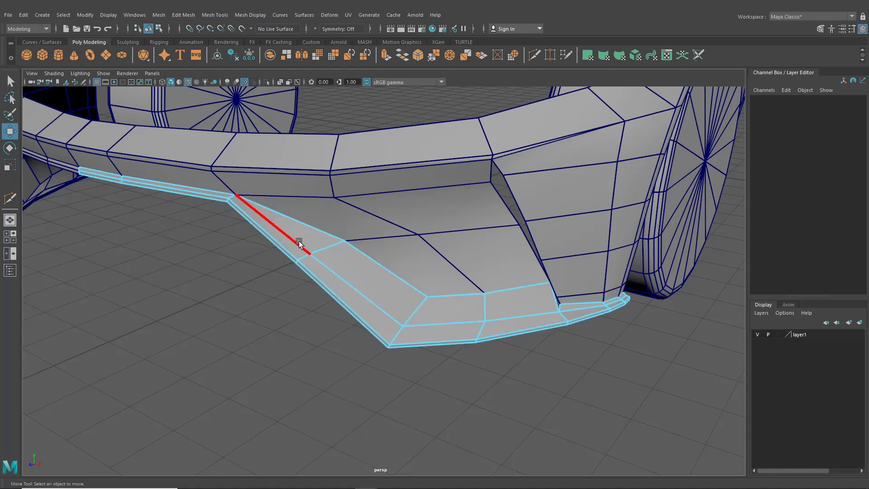
pyautogui.click(299, 241)
pyautogui.keyDown('shift'); pyautogui.click(342, 287); pyautogui.keyUp('shift')
pyautogui.keyDown('shift'); pyautogui.click(453, 323); pyautogui.keyUp('shift')
pyautogui.keyDown('shift'); pyautogui.click(508, 320); pyautogui.keyUp('shift')
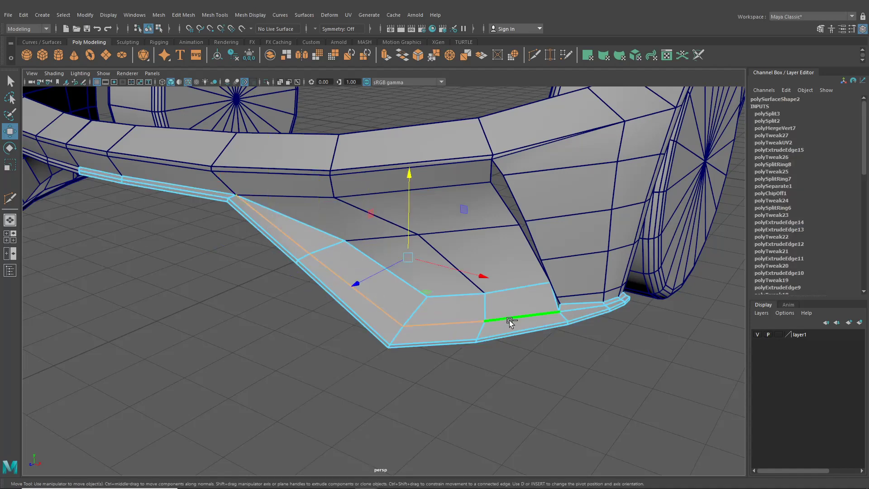
pyautogui.press('Delete')
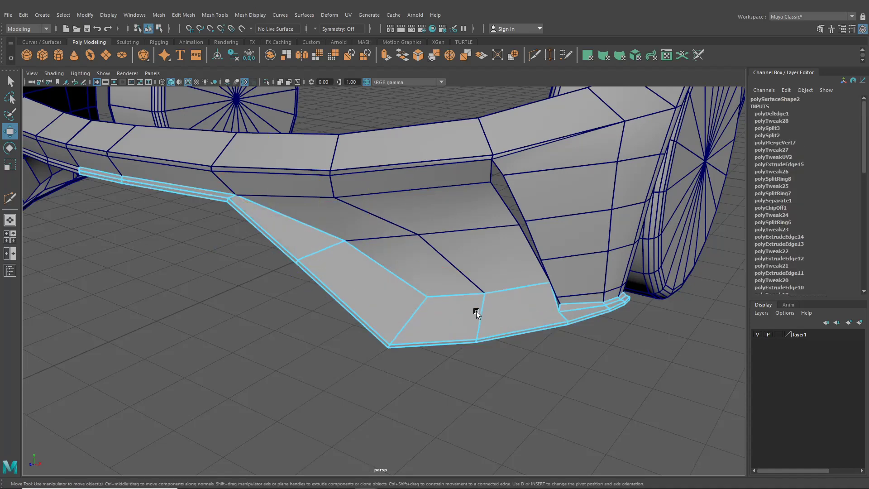
# Recut the lower section with Multi-Cut from its upper front corner, close along the slanted and lower edges, to the fender-side edge
pyautogui.keyDown('alt'); pyautogui.moveTo(476, 311); pyautogui.dragTo(454, 330); pyautogui.keyUp('alt')
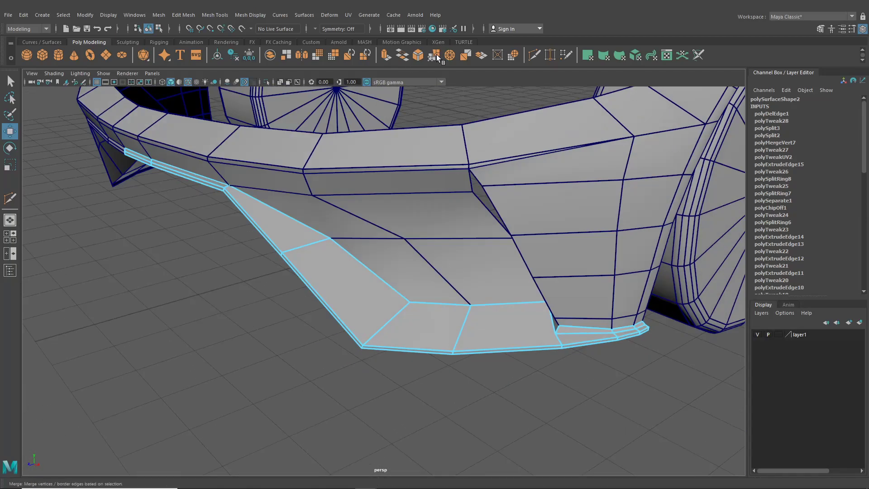
pyautogui.click(533, 54)
pyautogui.click(230, 186)
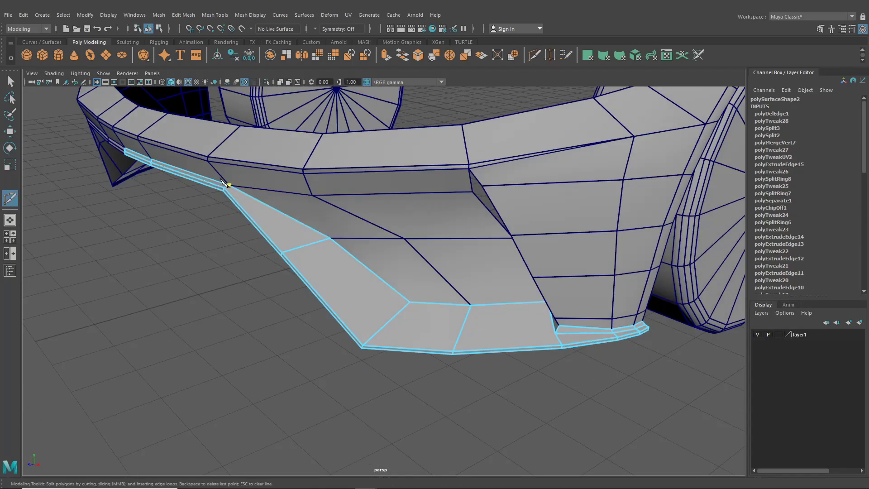
pyautogui.keyDown('alt'); pyautogui.moveTo(285, 236); pyautogui.dragTo(281, 257); pyautogui.keyUp('alt')
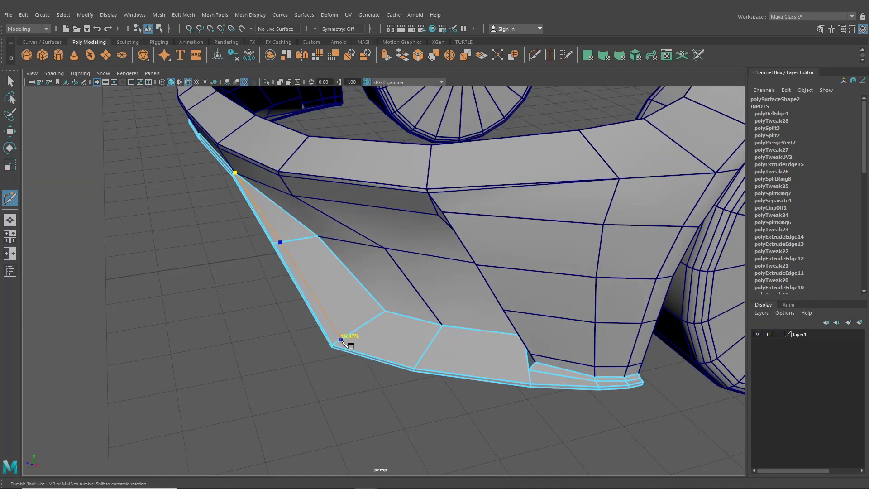
pyautogui.click(419, 361)
pyautogui.click(531, 375)
pyautogui.press('Return')
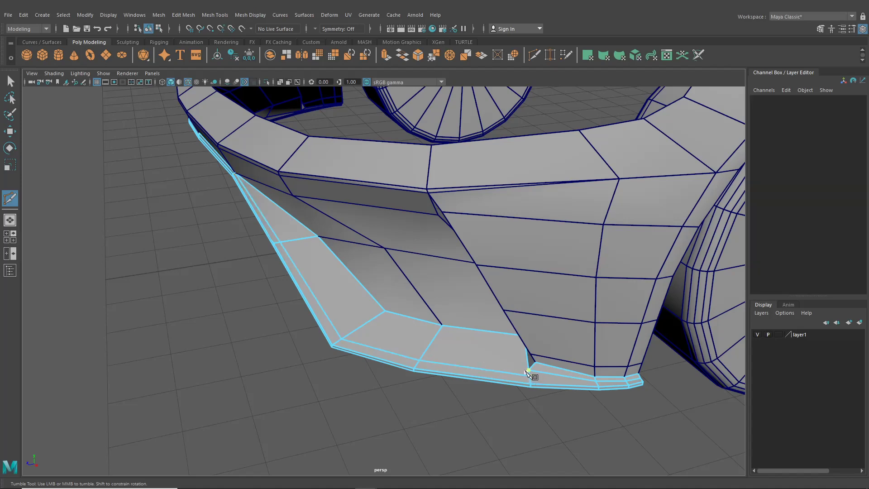
# Join the new cut line's rear end to the neighbouring inner edge vertex beside the fender using Target Weld
pyautogui.keyDown('alt'); pyautogui.moveTo(485, 339); pyautogui.dragTo(398, 271); pyautogui.keyUp('alt')
pyautogui.click(550, 58)
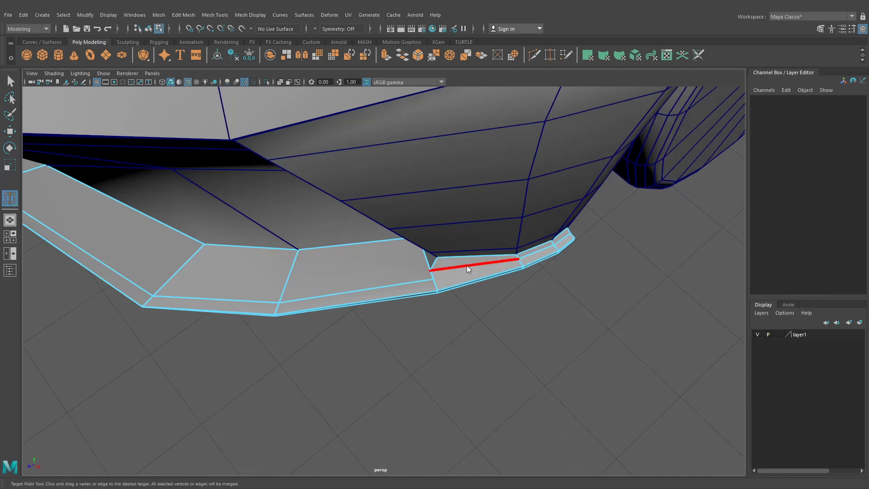
pyautogui.scroll(2, 445, 267)
pyautogui.keyDown('alt'); pyautogui.moveTo(450, 277); pyautogui.dragTo(387, 256); pyautogui.keyUp('alt')
pyautogui.keyDown('alt'); pyautogui.moveTo(387, 257); pyautogui.dragTo(394, 279, button='right'); pyautogui.keyUp('alt')
pyautogui.keyDown('alt'); pyautogui.moveTo(394, 279); pyautogui.dragTo(389, 244); pyautogui.keyUp('alt')
pyautogui.keyDown('alt'); pyautogui.moveTo(389, 243); pyautogui.dragTo(419, 246, button='right'); pyautogui.keyUp('alt')
pyautogui.moveTo(419, 246)
pyautogui.keyDown('alt'); pyautogui.mouseDown()
pyautogui.moveTo(355, 265)
pyautogui.moveTo(409, 258)
pyautogui.mouseUp(); pyautogui.keyUp('alt')
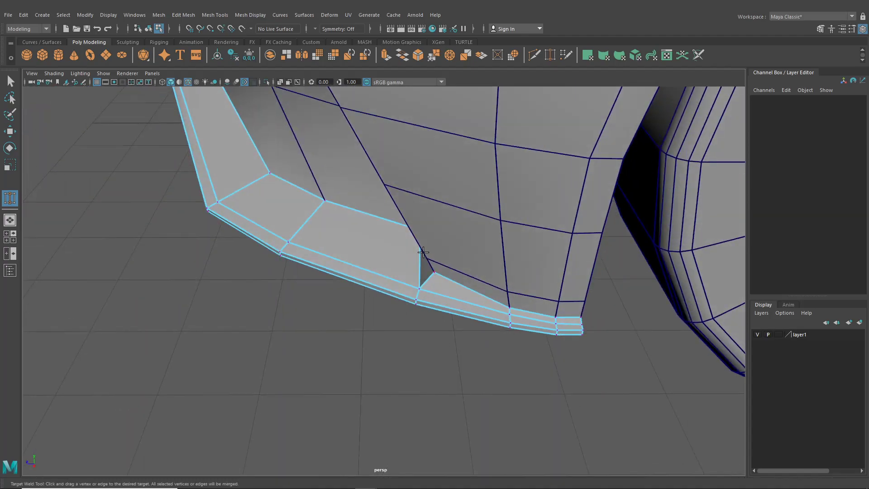
pyautogui.keyDown('alt'); pyautogui.moveTo(409, 257); pyautogui.dragTo(403, 294, button='right'); pyautogui.keyUp('alt')
# Return to object mode and examine the recut lower section and the mirrored bumper with its wheels from the front, side and above
pyautogui.keyDown('alt'); pyautogui.moveTo(403, 294); pyautogui.dragTo(515, 283); pyautogui.keyUp('alt')
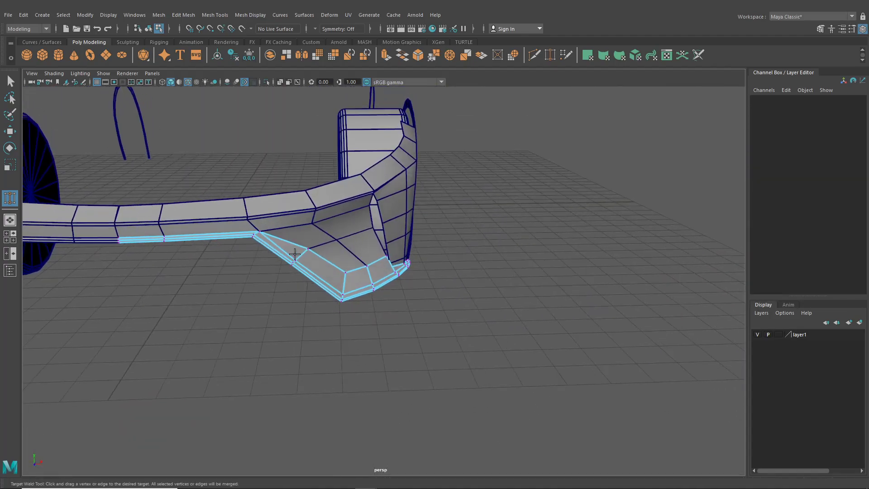
pyautogui.scroll(5, 293, 257)
pyautogui.scroll(-5, 293, 257)
pyautogui.keyDown('alt'); pyautogui.moveTo(378, 281); pyautogui.dragTo(343, 272); pyautogui.keyUp('alt')
pyautogui.click(10, 131)
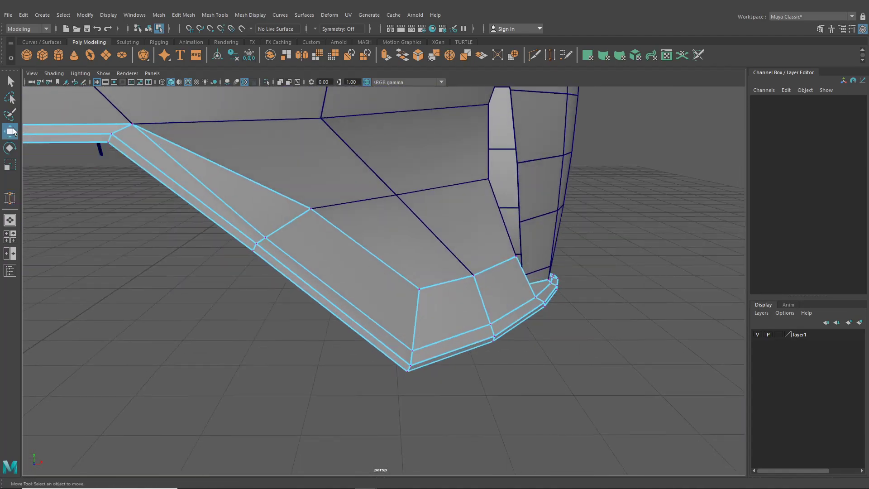
pyautogui.keyDown('alt'); pyautogui.moveTo(317, 235); pyautogui.dragTo(280, 236); pyautogui.keyUp('alt')
pyautogui.scroll(-4, 269, 222)
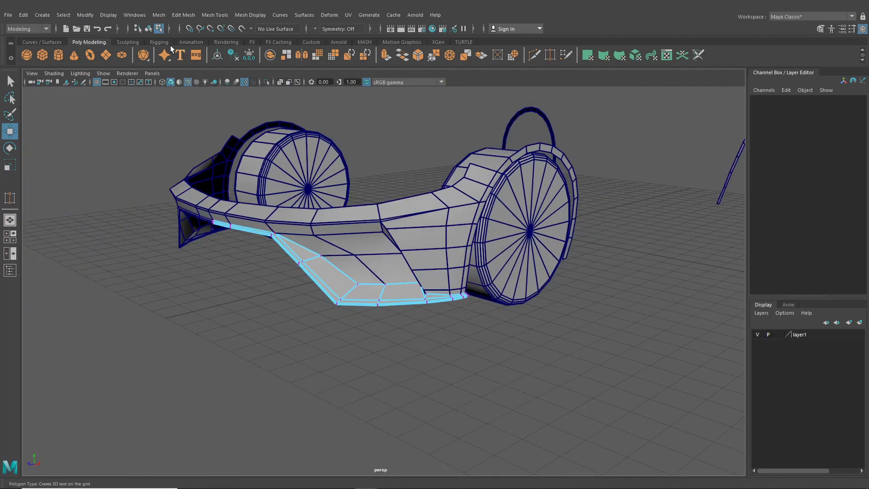
pyautogui.click(148, 29)
pyautogui.keyDown('alt'); pyautogui.moveTo(291, 286); pyautogui.dragTo(360, 300); pyautogui.keyUp('alt')
pyautogui.scroll(5, 368, 298)
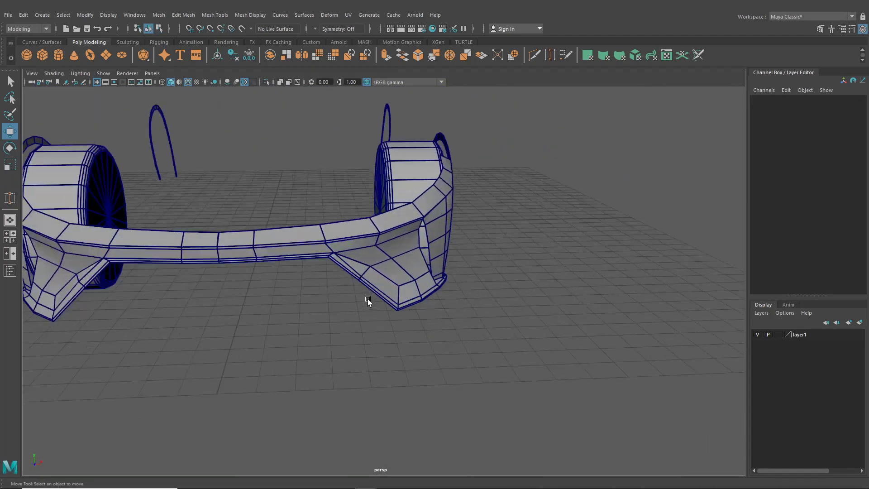
pyautogui.scroll(-3, 380, 191)
pyautogui.keyDown('alt'); pyautogui.moveTo(380, 191); pyautogui.dragTo(438, 214); pyautogui.keyUp('alt')
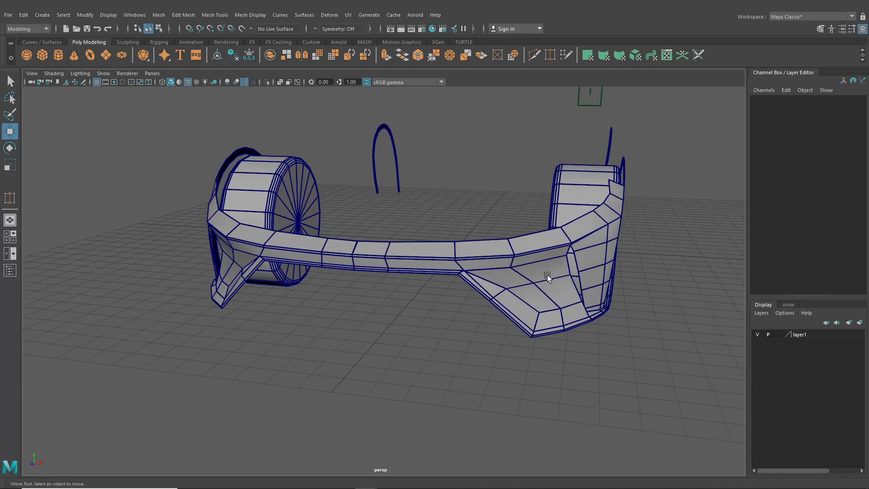
pyautogui.keyDown('alt'); pyautogui.moveTo(547, 275); pyautogui.dragTo(340, 264); pyautogui.keyUp('alt')
pyautogui.keyDown('alt'); pyautogui.moveTo(572, 176); pyautogui.dragTo(538, 235); pyautogui.keyUp('alt')
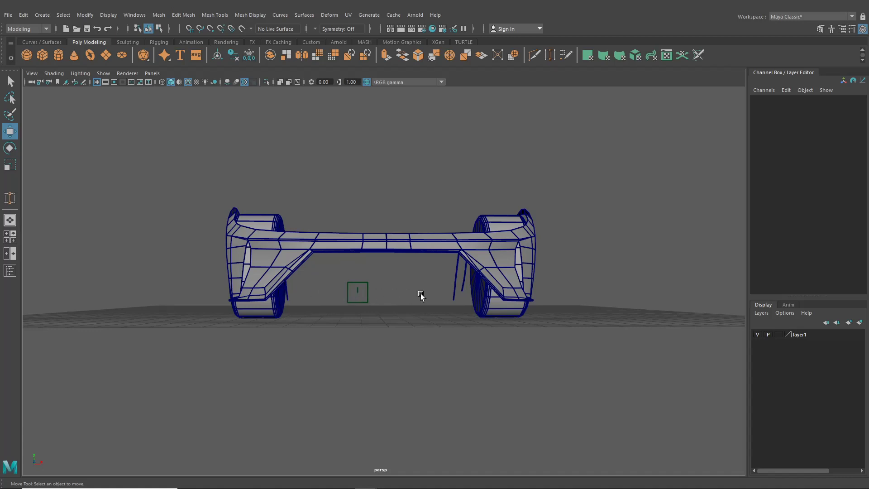
pyautogui.keyDown('alt'); pyautogui.moveTo(414, 300); pyautogui.dragTo(569, 281); pyautogui.keyUp('alt')
pyautogui.scroll(3, 452, 315)
pyautogui.scroll(-3, 365, 314)
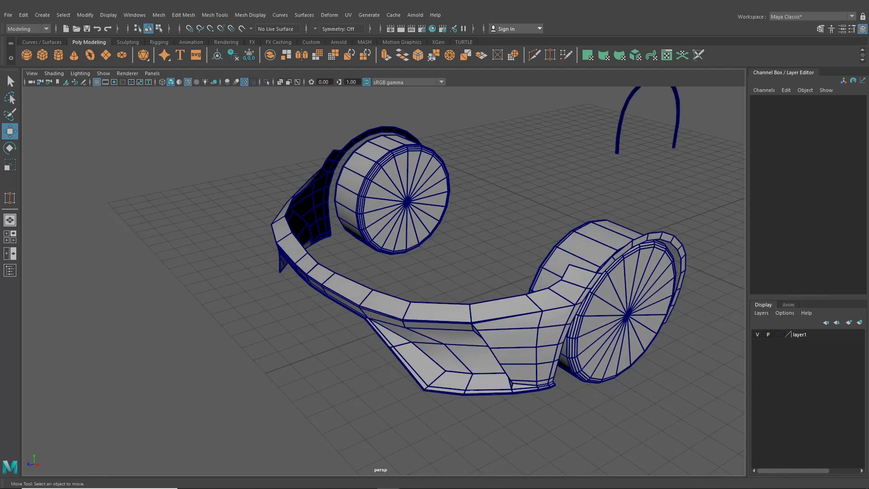